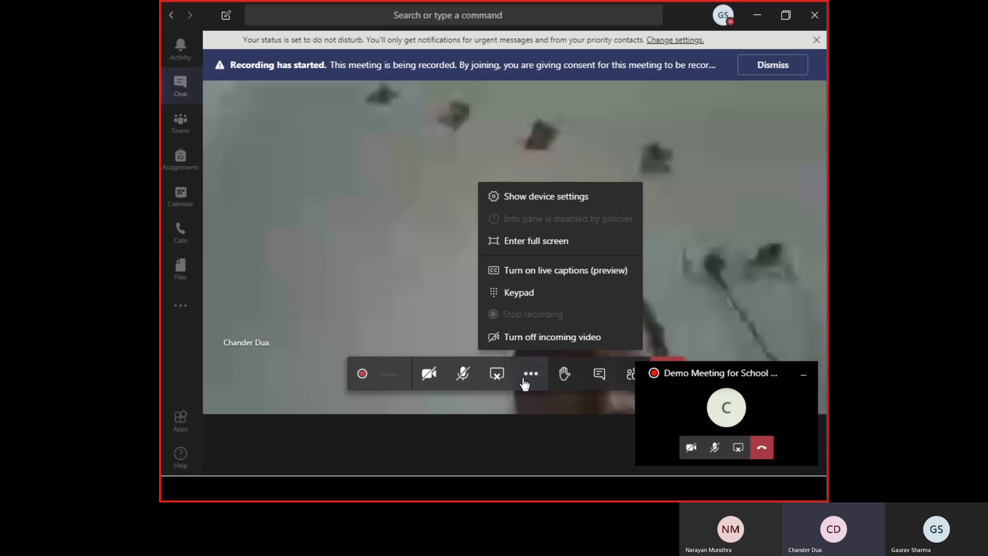
- Stop the screen sharing in the Teams meeting
{"action": "left_click", "coordinate": [498, 380]}
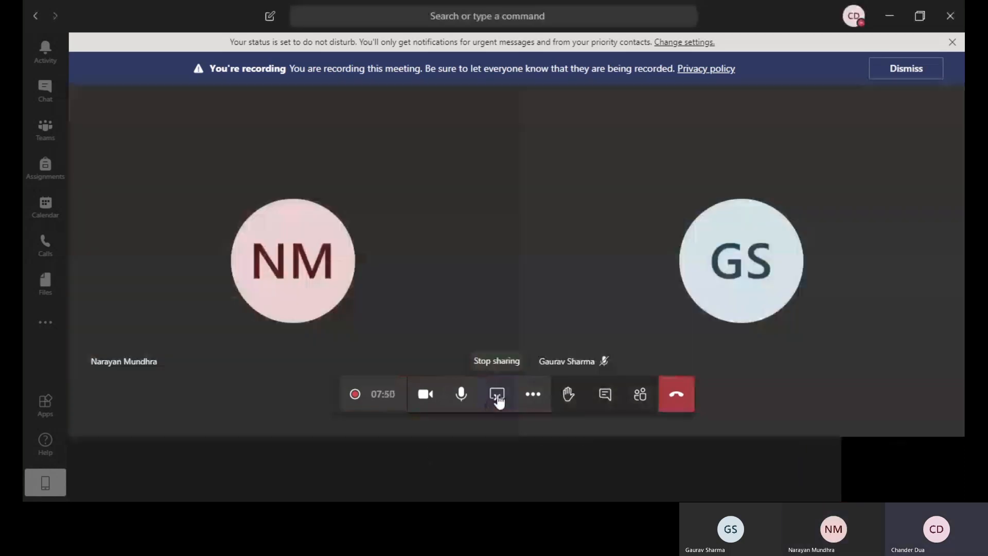
{"action": "left_click", "coordinate": [497, 396]}
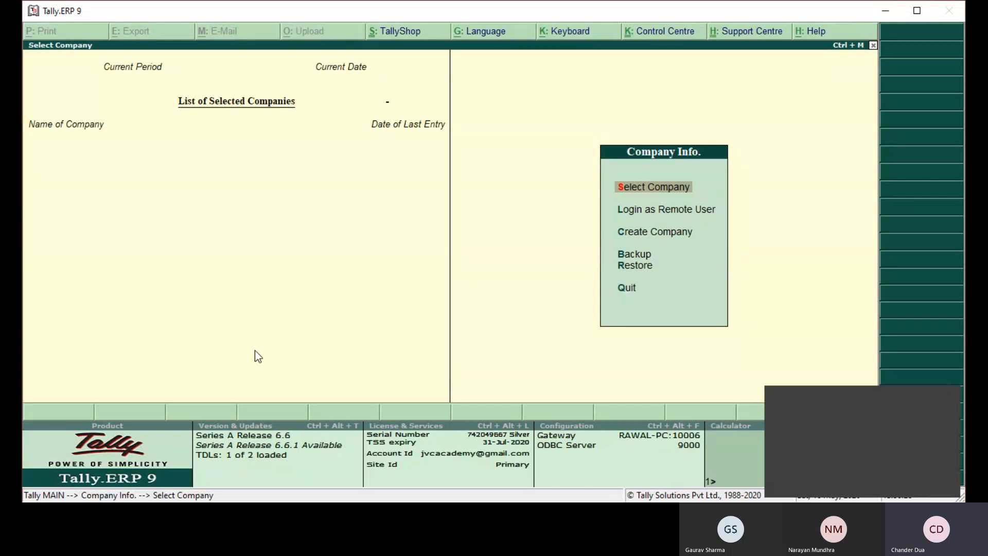
{"action": "key", "text": "Return"}
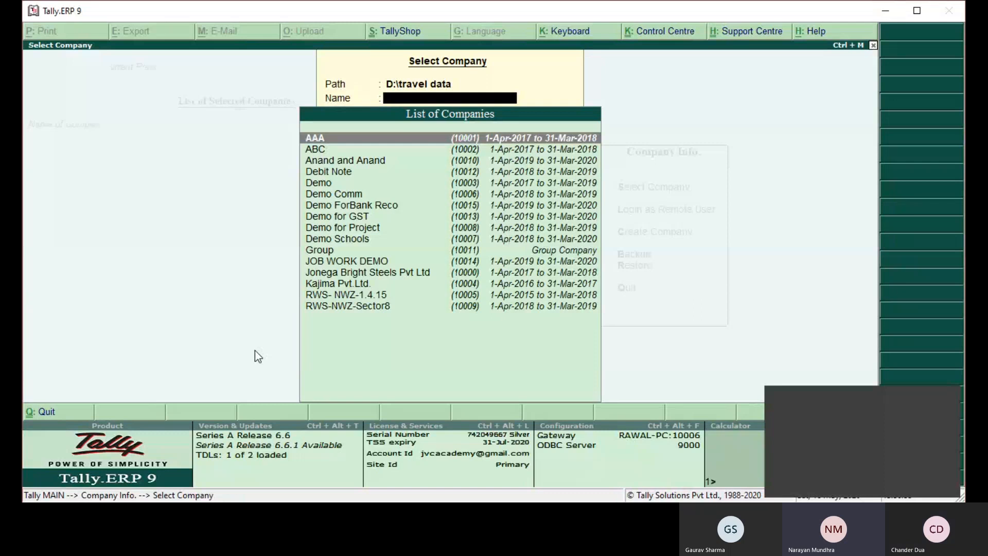
{"action": "key", "text": "Escape"}
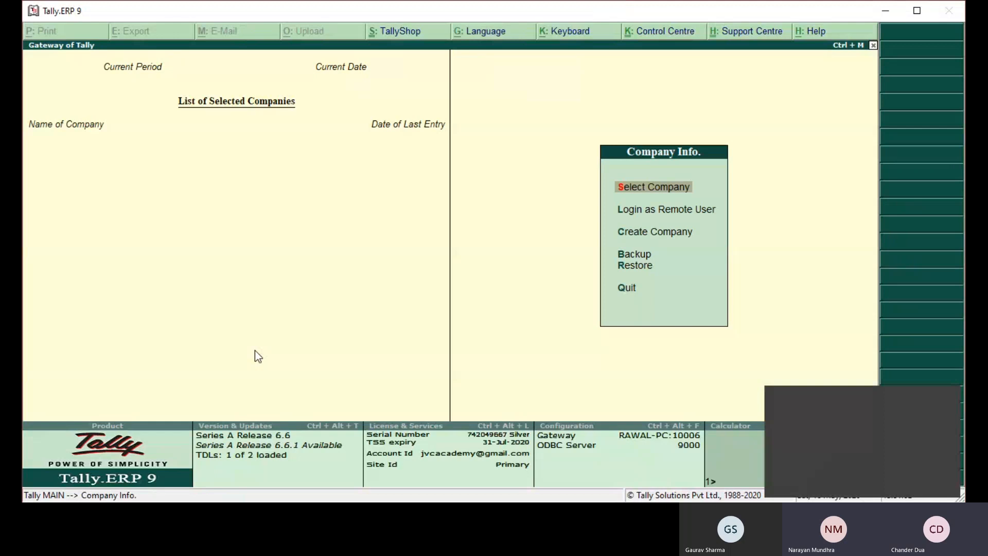
{"action": "key", "text": "Return"}
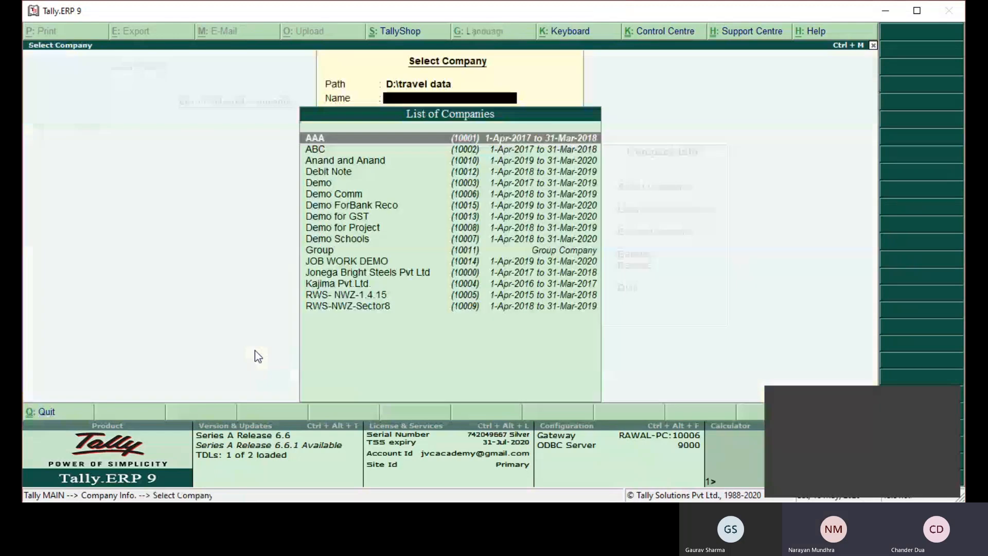
{"action": "key", "text": "Escape"}
- Start creating a company in Tally.ERP 9 named "Demo Company for NM", using the same mailing name
{"action": "key", "text": "Down"}
{"action": "key", "text": "Down"}
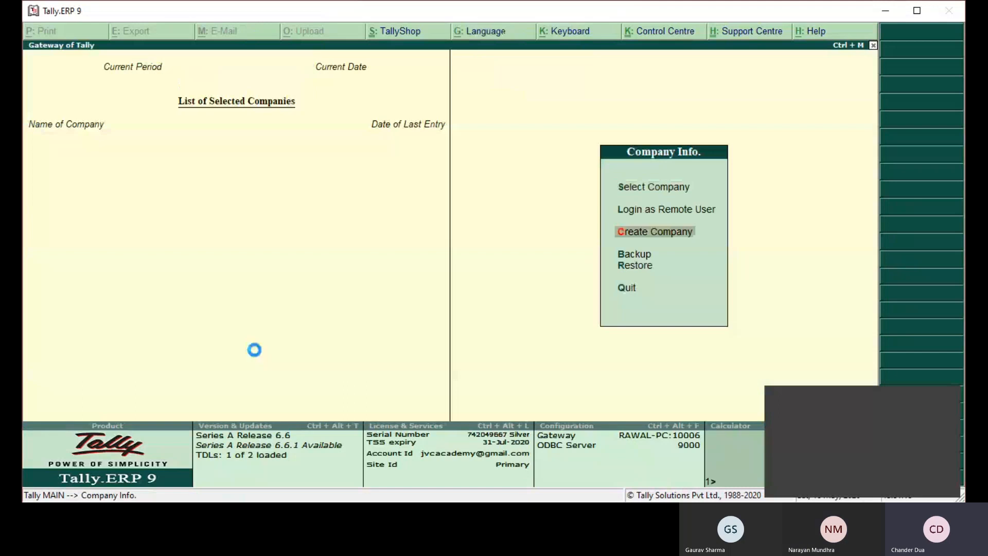
{"action": "key", "text": "Return"}
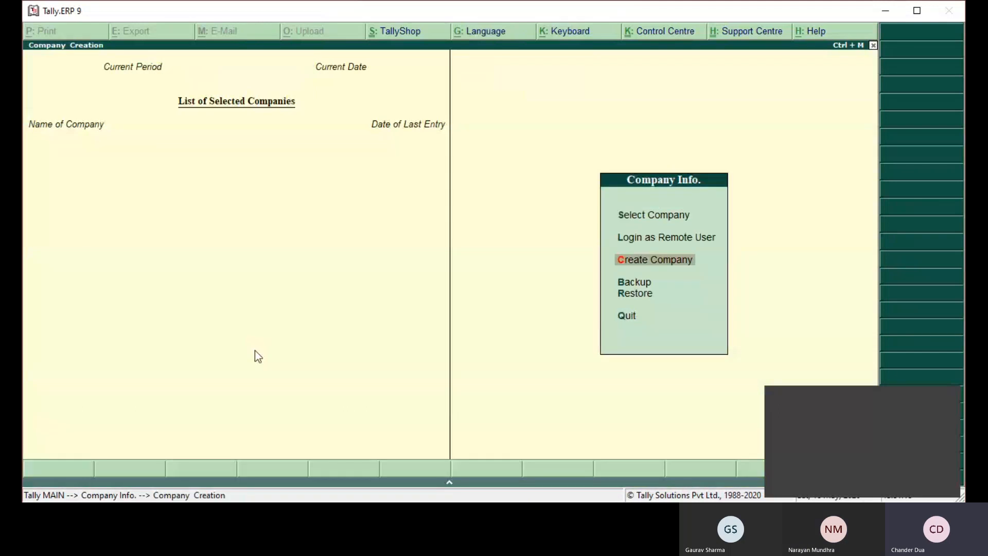
{"action": "type", "text": "Demo Company"}
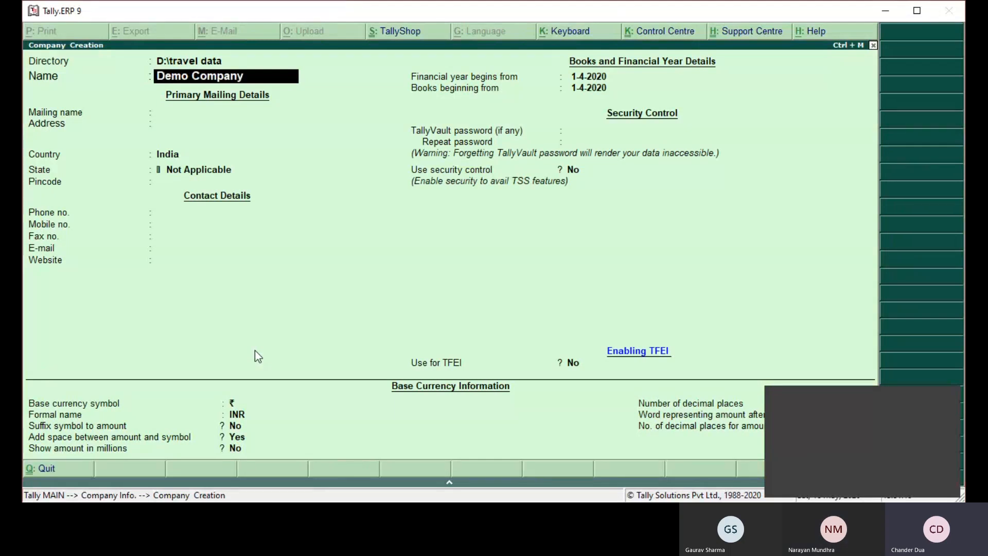
{"action": "type", "text": " forNM"}
{"action": "key", "text": "BackSpace"}
{"action": "key", "text": "BackSpace"}
{"action": "type", "text": "NM"}
{"action": "key", "text": "Return"}
- Set the company's country to India and state to Haryana, leaving the address and pincode blank and the default financial year dates
{"action": "key", "text": "Return"}
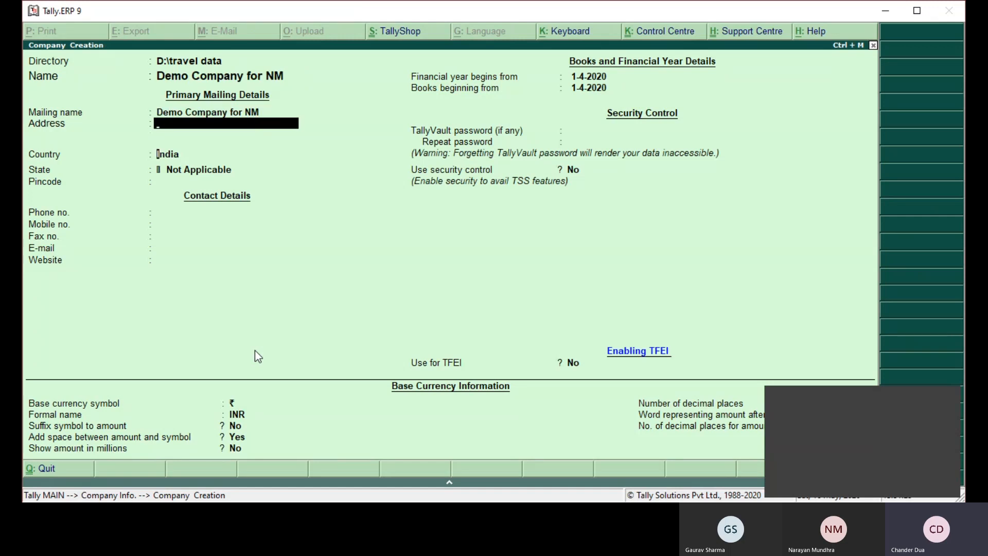
{"action": "key", "text": "Return"}
{"action": "key", "text": "BackSpace"}
{"action": "key", "text": "Return"}
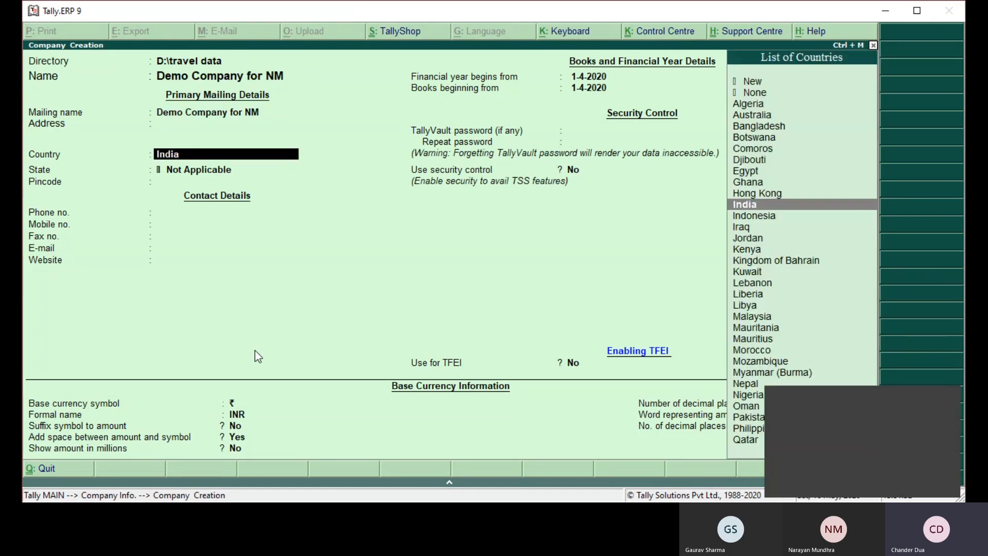
{"action": "key", "text": "Return"}
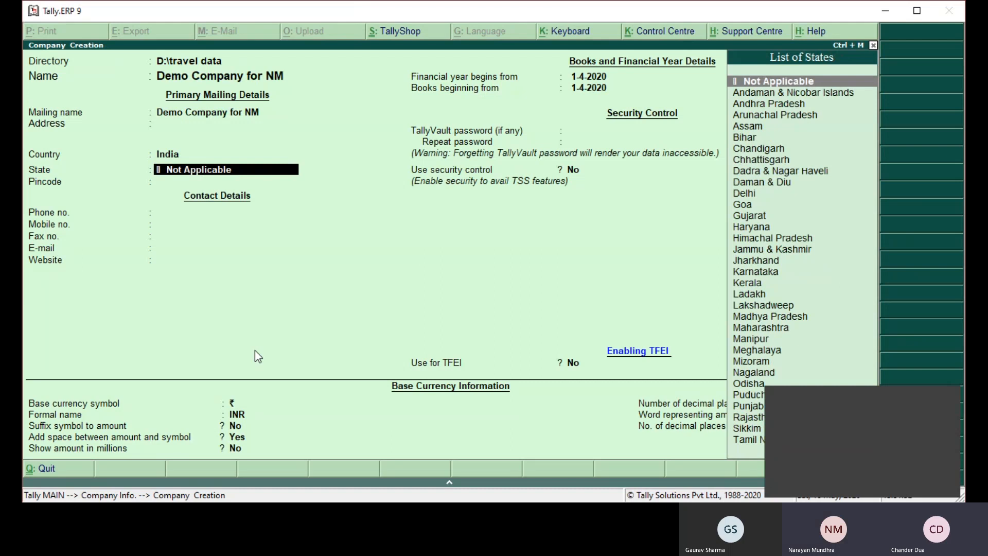
{"action": "type", "text": "har"}
{"action": "key", "text": "Return"}
{"action": "key", "text": "Return"}
{"action": "key", "text": "Return"}
{"action": "key", "text": "Return"}
{"action": "key", "text": "Return"}
{"action": "key", "text": "Return"}
{"action": "key", "text": "Return"}
- Enable security control for the company without a TallyVault password, and enter the administrator's name and the password twice
{"action": "key", "text": "Return"}
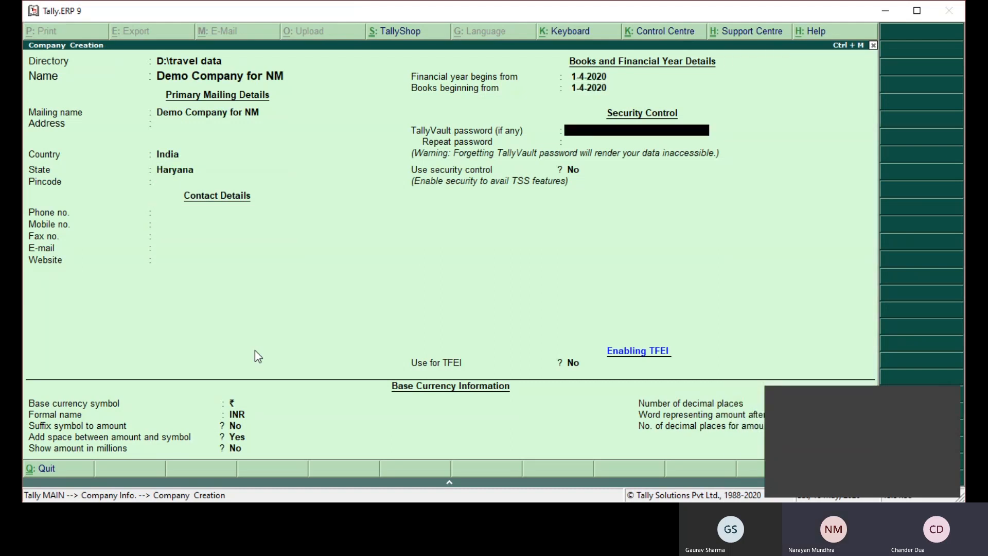
{"action": "key", "text": "Return"}
{"action": "type", "text": "y"}
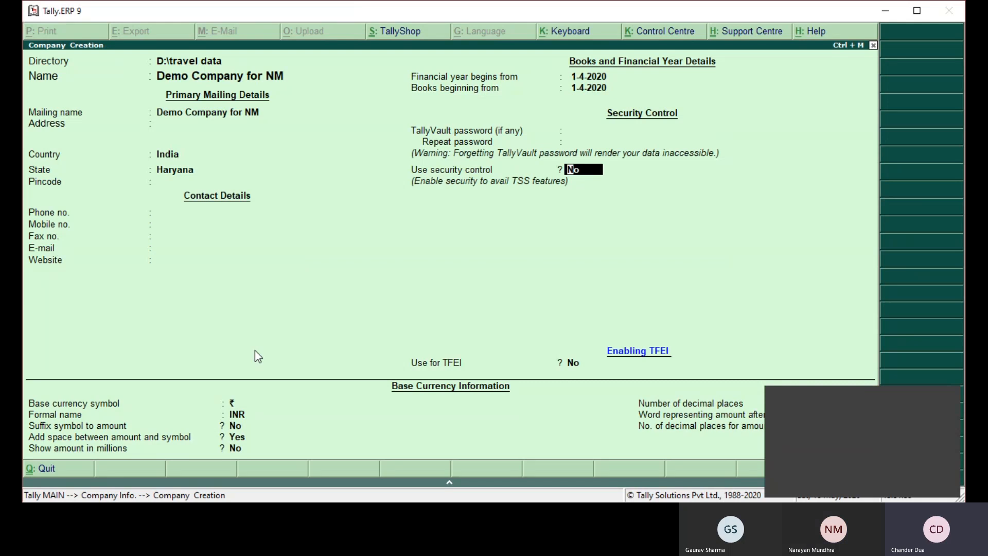
{"action": "key", "text": "Return"}
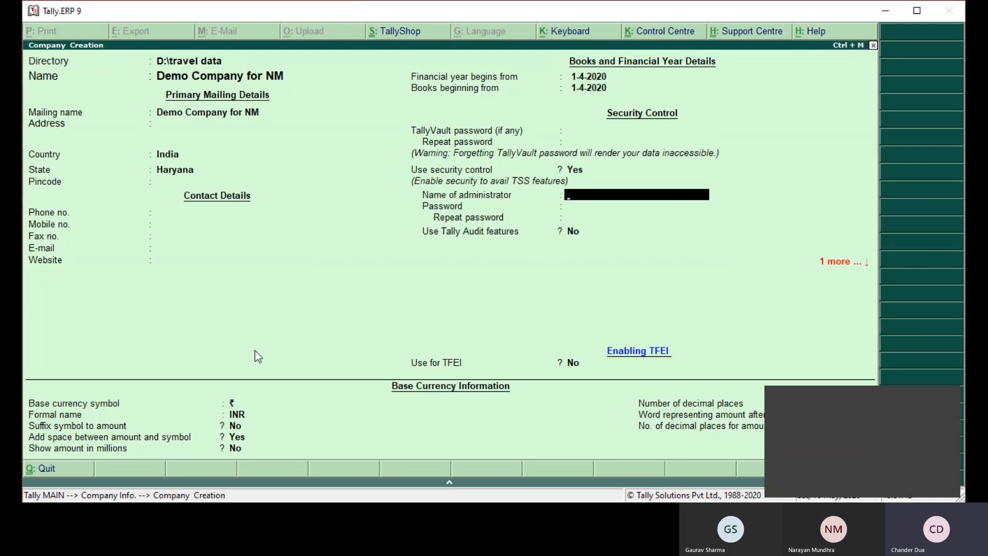
{"action": "type", "text": "A"}
{"action": "key", "text": "Return"}
{"action": "type", "text": "a"}
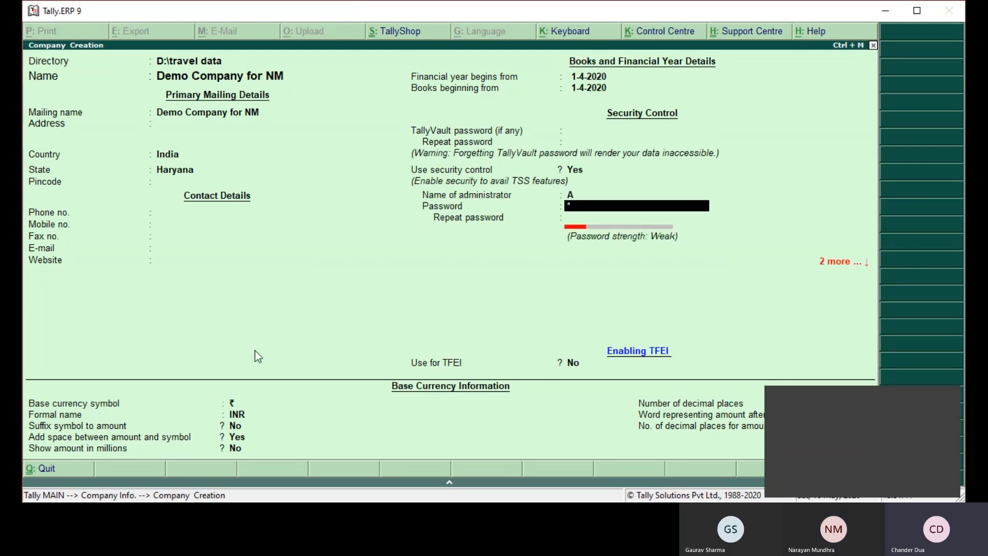
{"action": "key", "text": "Return"}
{"action": "type", "text": "a"}
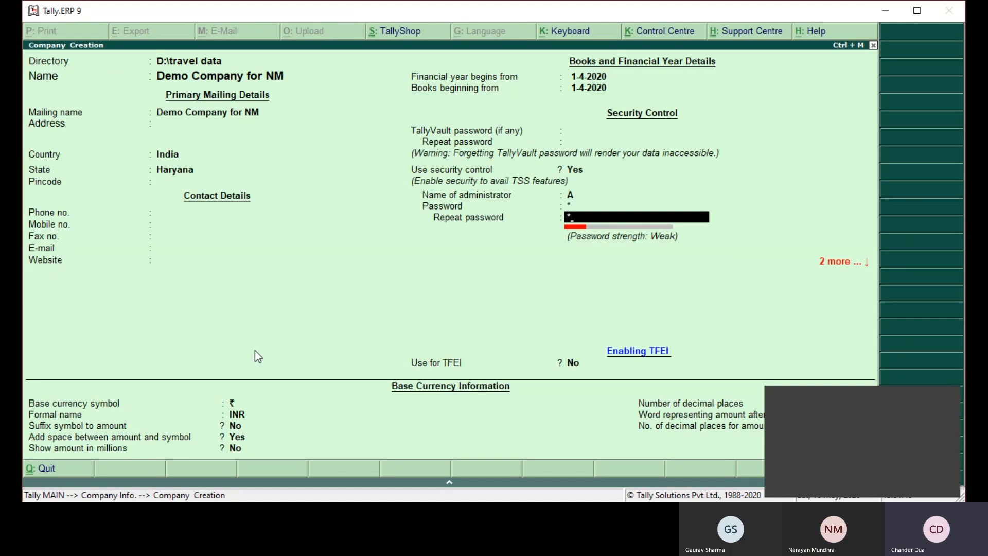
{"action": "key", "text": "Return"}
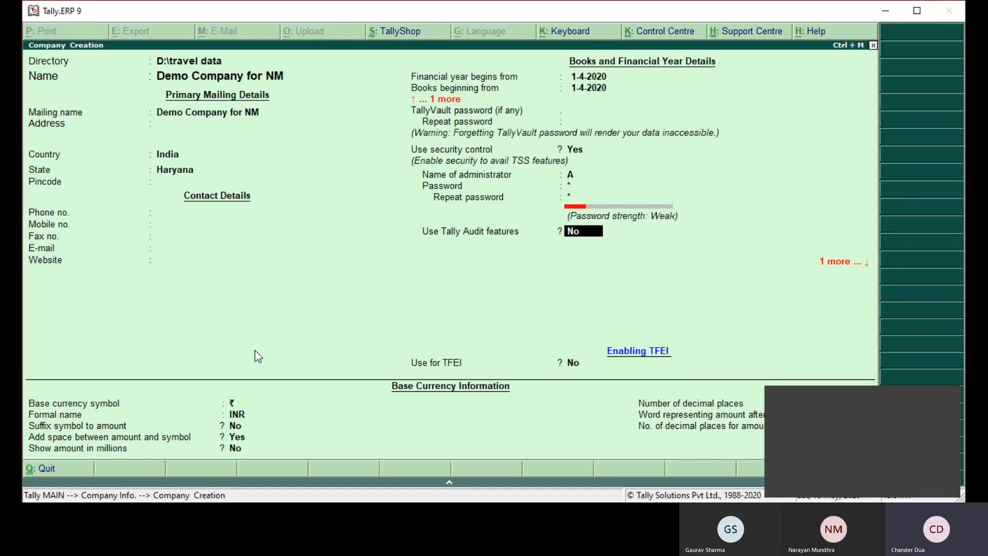
- Enable the Tally Audit features and keep Disallow opening in Educational Mode at No
{"action": "key", "text": "Return"}
{"action": "key", "text": "BackSpace"}
{"action": "type", "text": "Y"}
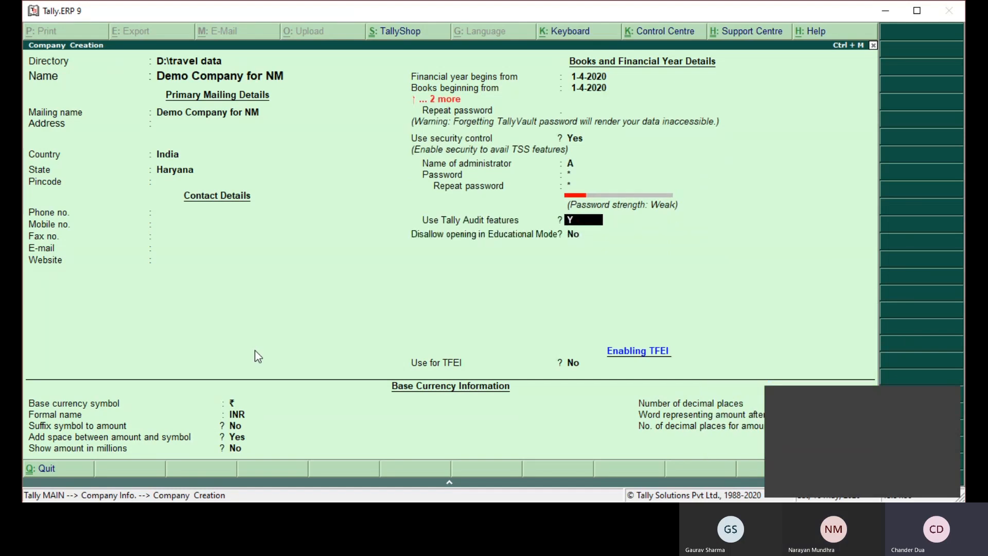
{"action": "key", "text": "Return"}
- Enable TFEI for the company with School as the educational institute type, and save the company
{"action": "key", "text": "Return"}
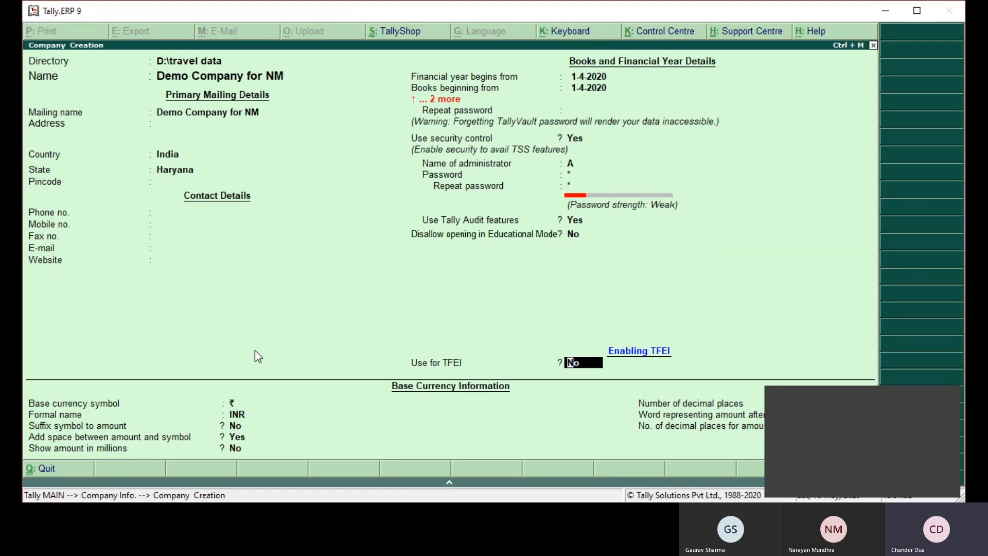
{"action": "type", "text": "Y"}
{"action": "key", "text": "Return"}
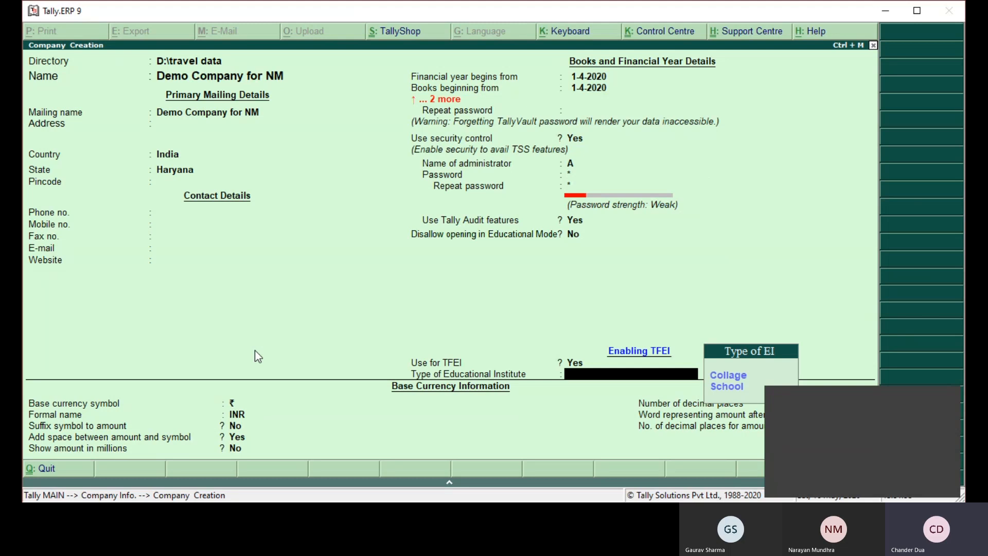
{"action": "key", "text": "Down"}
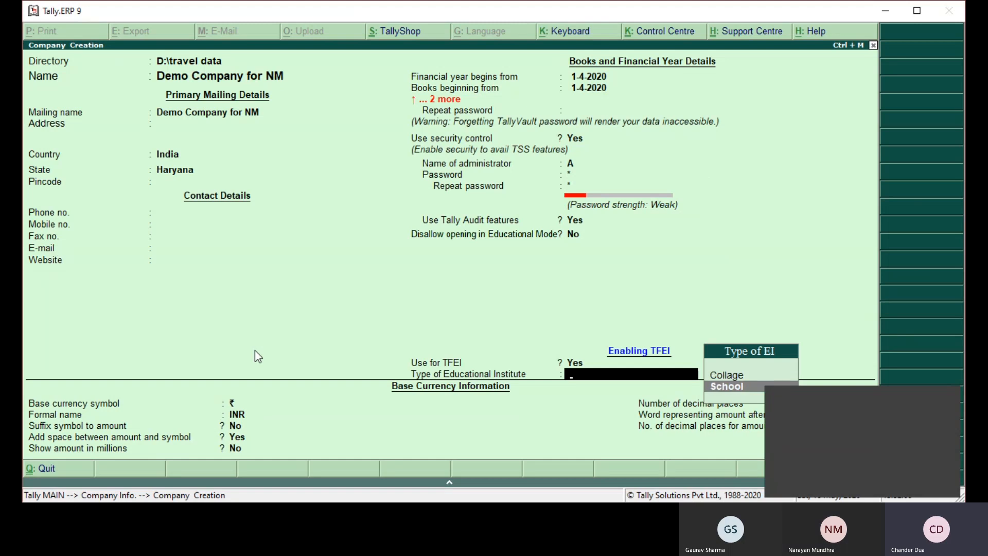
{"action": "key", "text": "Return"}
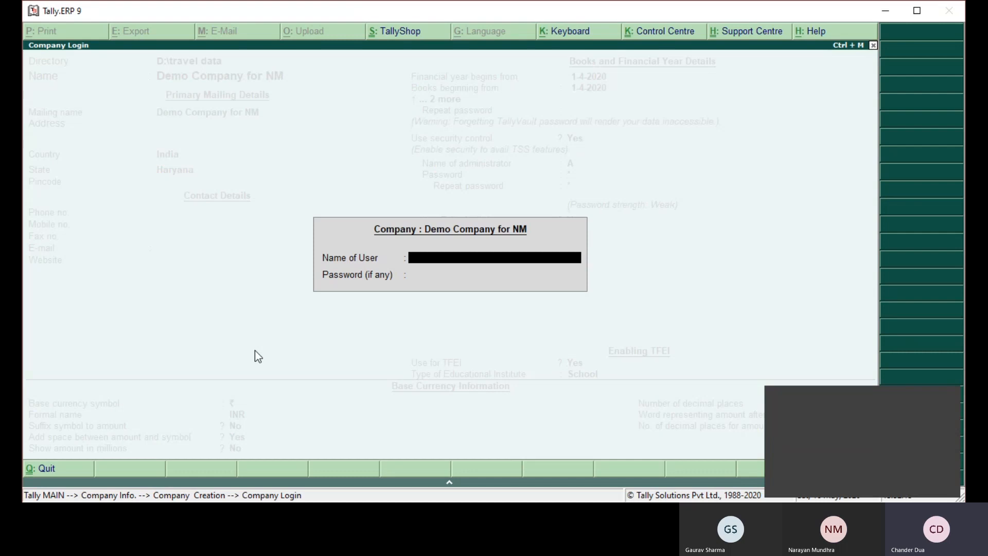
- Log in to Demo Company for NM with the administrator's user name and password
{"action": "type", "text": "A"}
{"action": "key", "text": "Return"}
{"action": "type", "text": "a"}
{"action": "key", "text": "Return"}
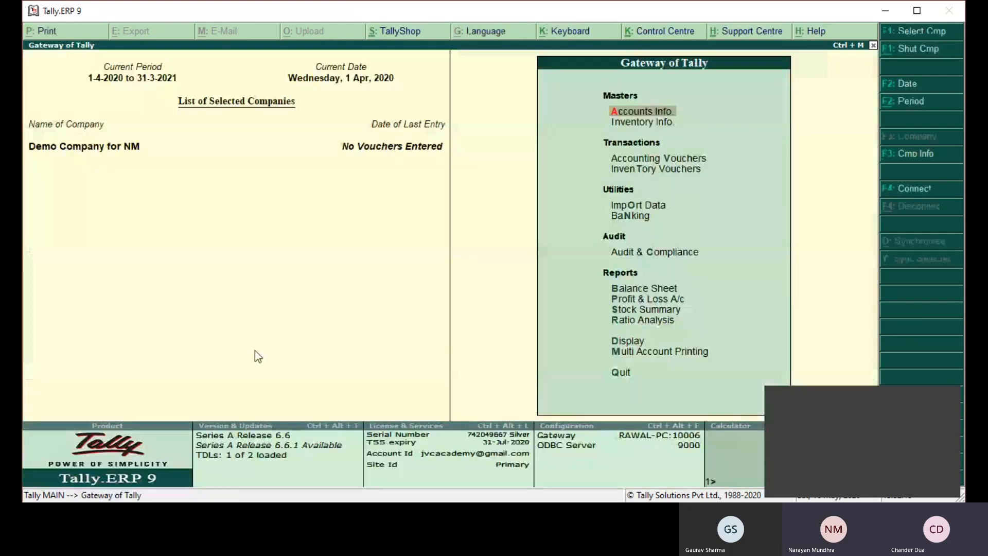
- Open the company's School Management features and enable the fee module, keeping Using Tally Add On at No
{"action": "key", "text": "F11"}
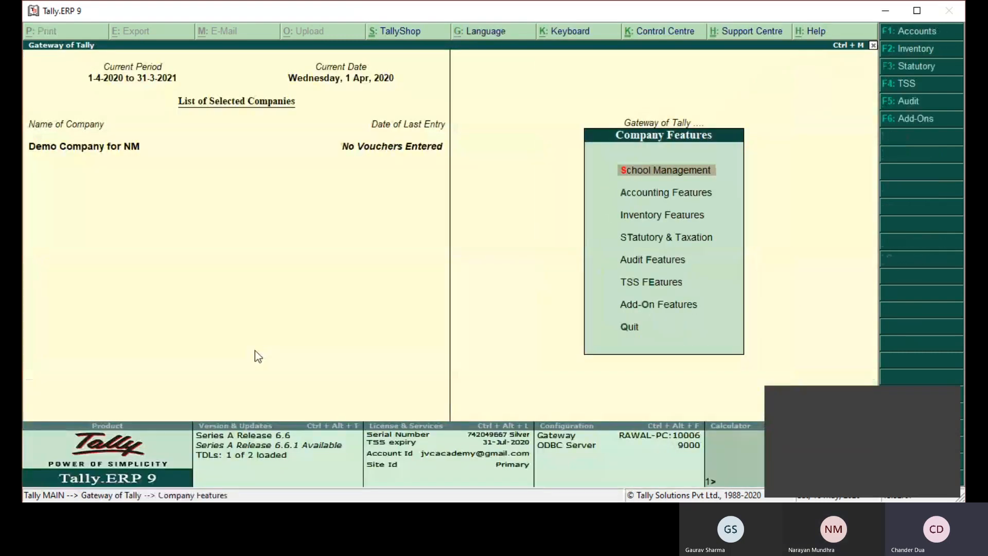
{"action": "key", "text": "Return"}
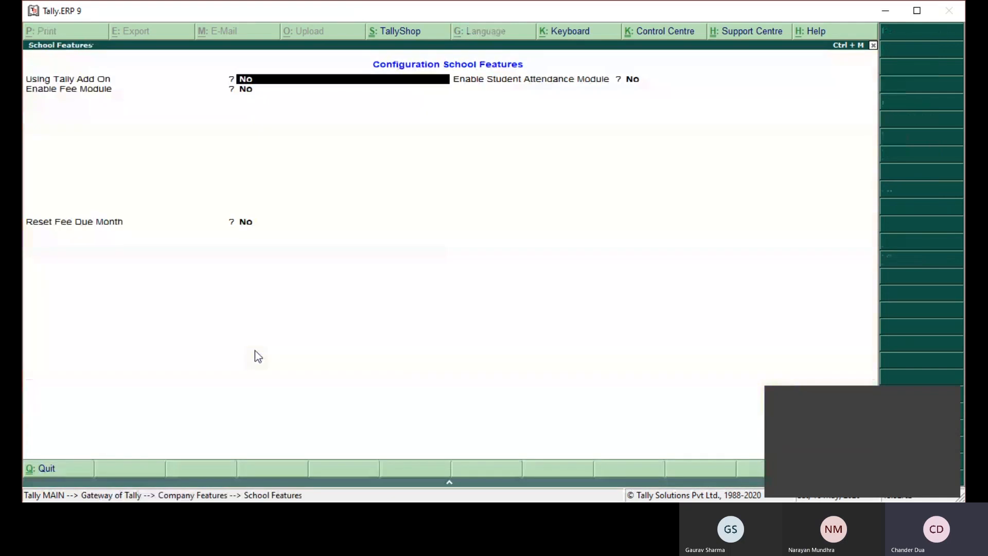
{"action": "key", "text": "Return"}
{"action": "type", "text": "Y"}
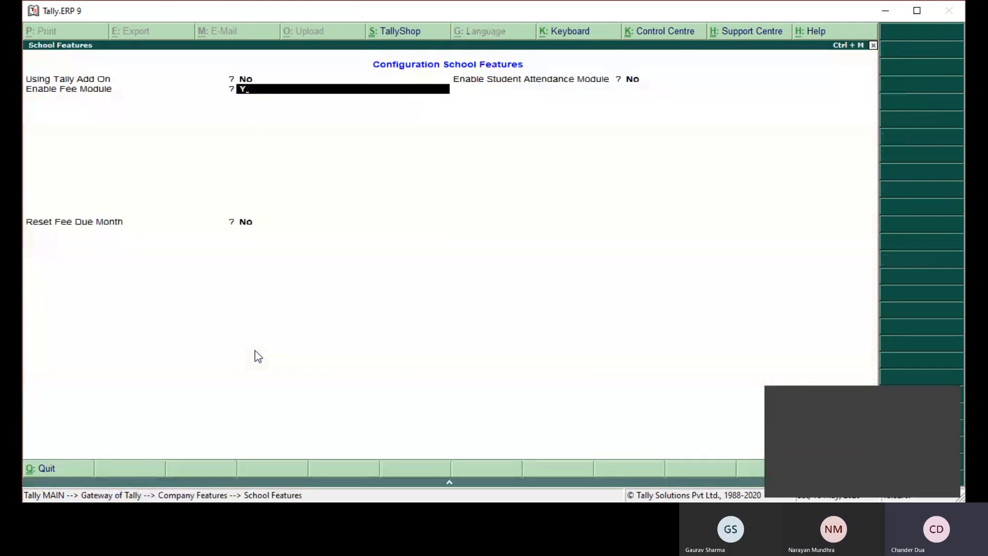
{"action": "key", "text": "Return"}
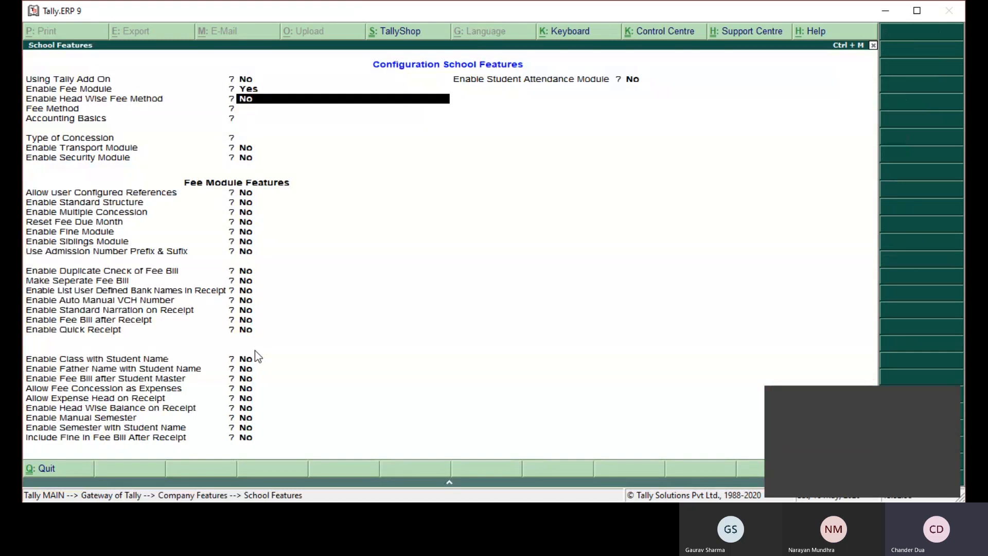
- Set Enable Head Wise Fee Method to No
{"action": "key", "text": "BackSpace"}
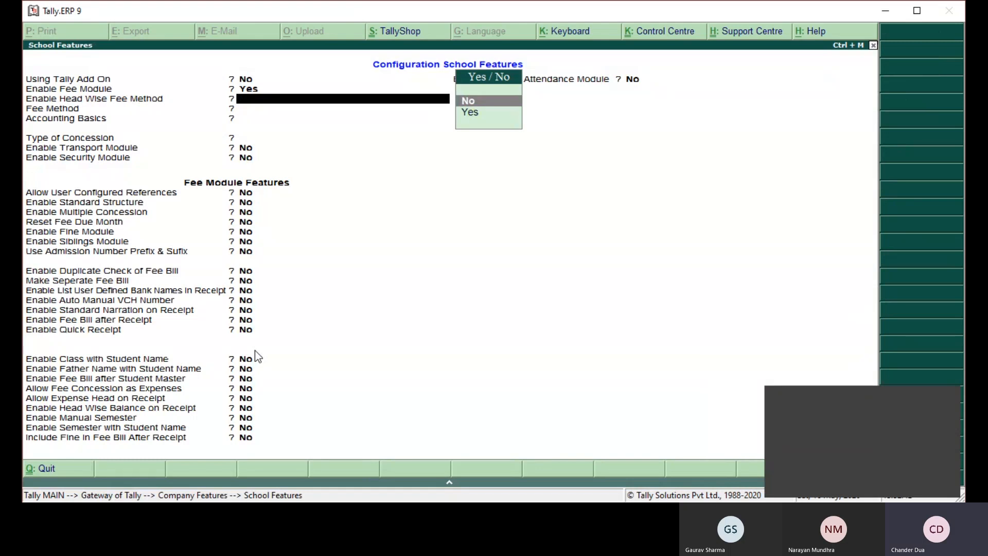
{"action": "key", "text": "Down"}
{"action": "key", "text": "Up"}
{"action": "key", "text": "Return"}
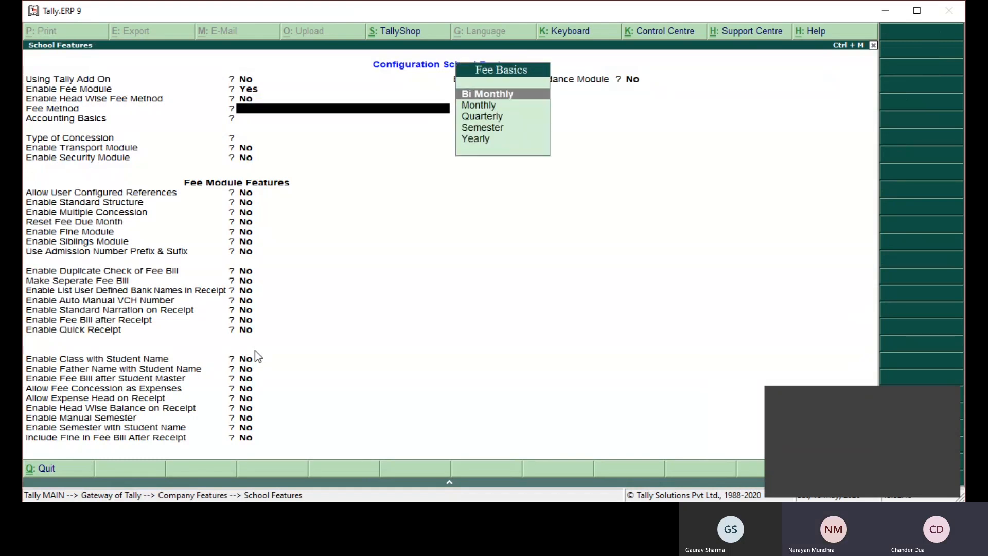
- Set the fee method to Monthly and the accounting basics to Accural
{"action": "key", "text": "Down"}
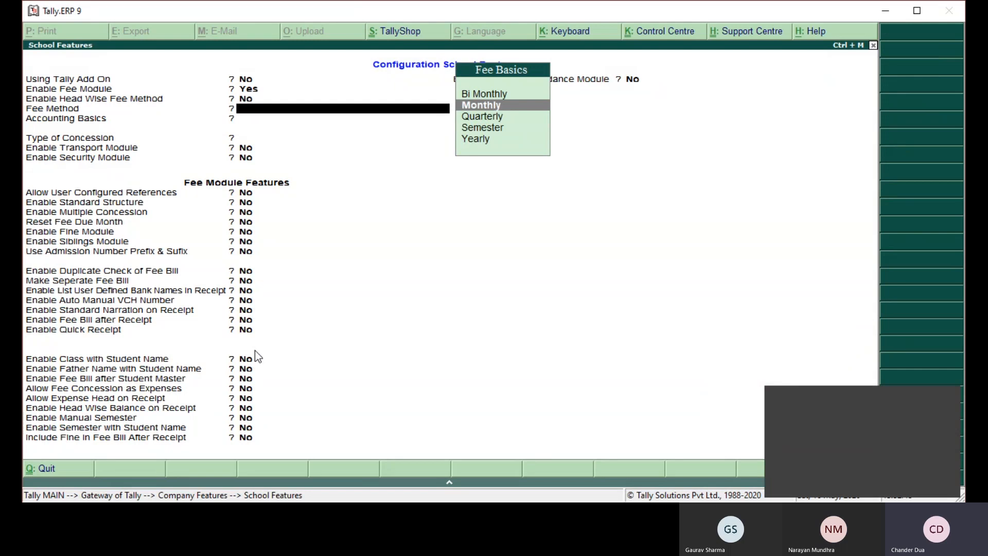
{"action": "key", "text": "Down"}
{"action": "key", "text": "Up"}
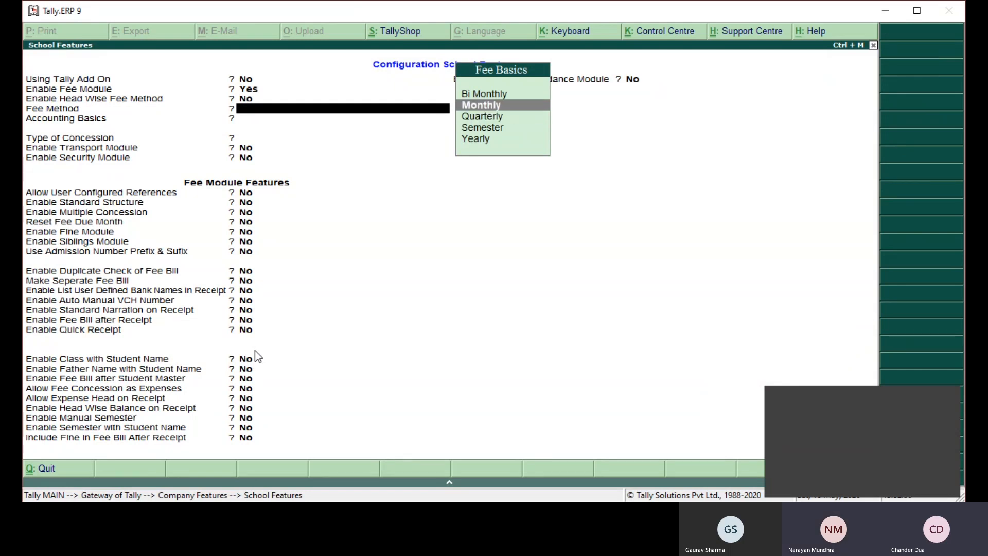
{"action": "key", "text": "Down"}
{"action": "key", "text": "Down"}
{"action": "key", "text": "Down"}
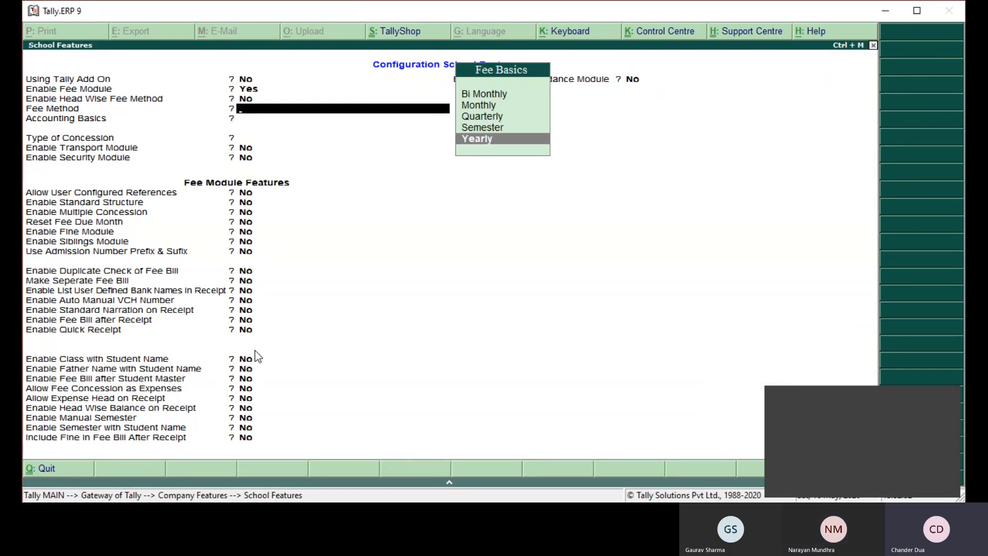
{"action": "key", "text": "Up"}
{"action": "key", "text": "Up"}
{"action": "key", "text": "Up"}
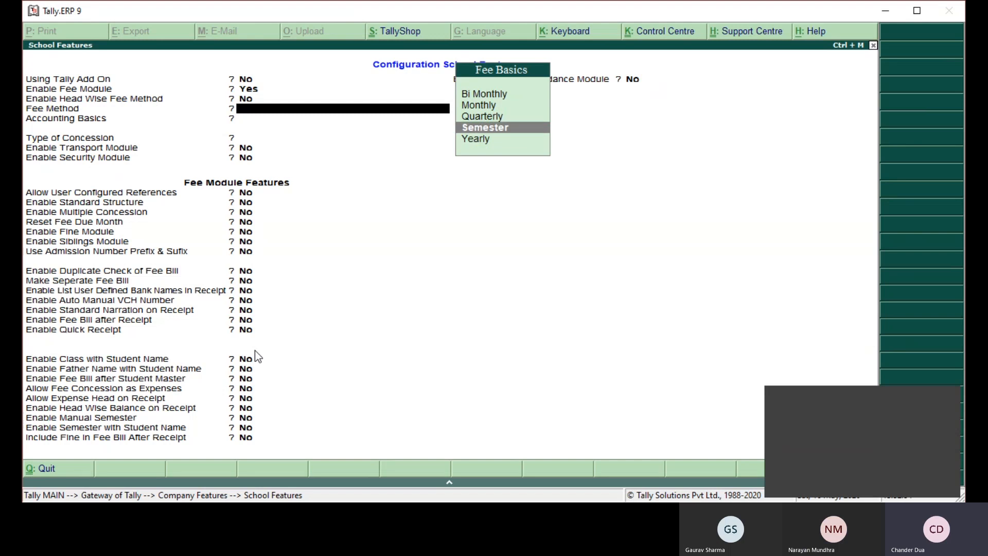
{"action": "key", "text": "Return"}
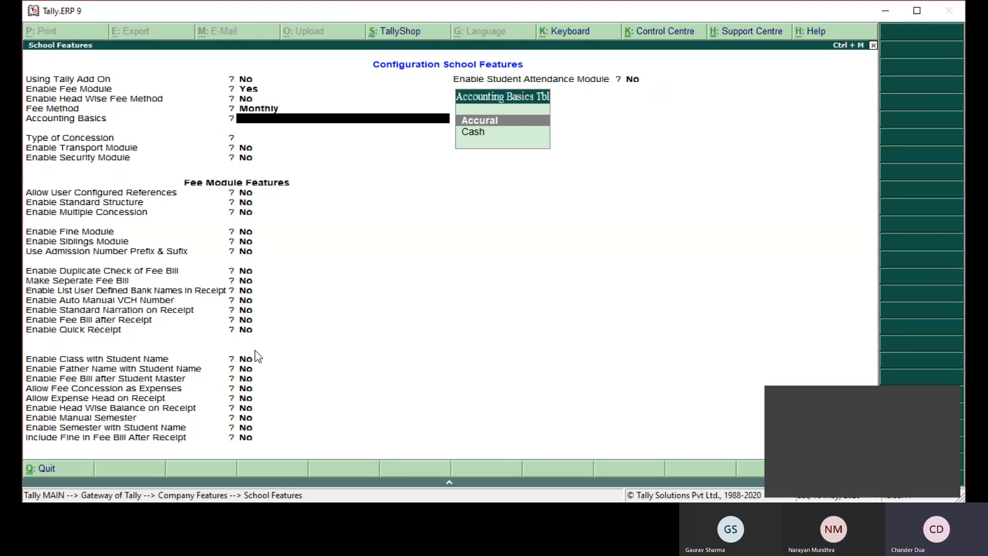
{"action": "key", "text": "Return"}
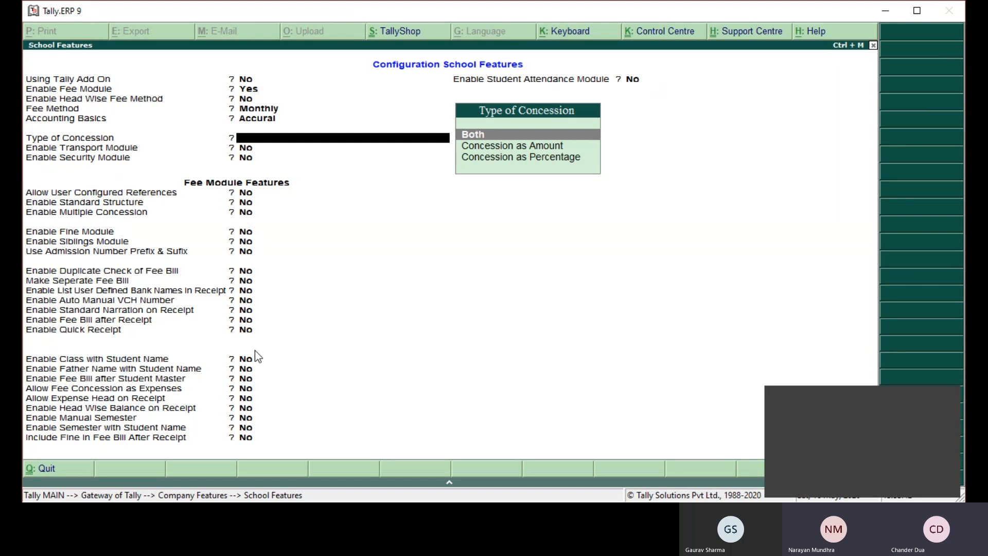
- Set the type of concession to Concession as Amount, keeping the transport, security and student attendance modules at No
{"action": "key", "text": "Down"}
{"action": "key", "text": "Return"}
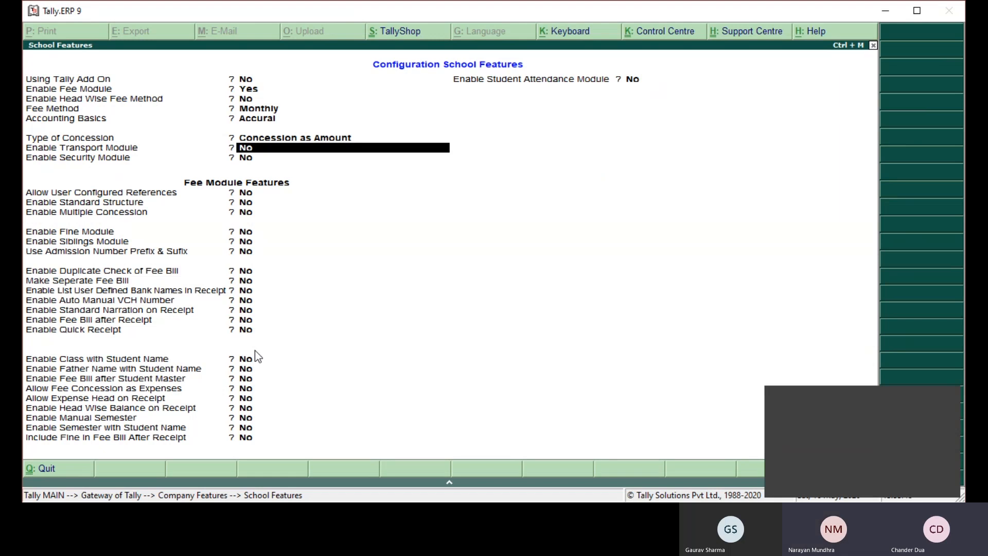
{"action": "key", "text": "Return"}
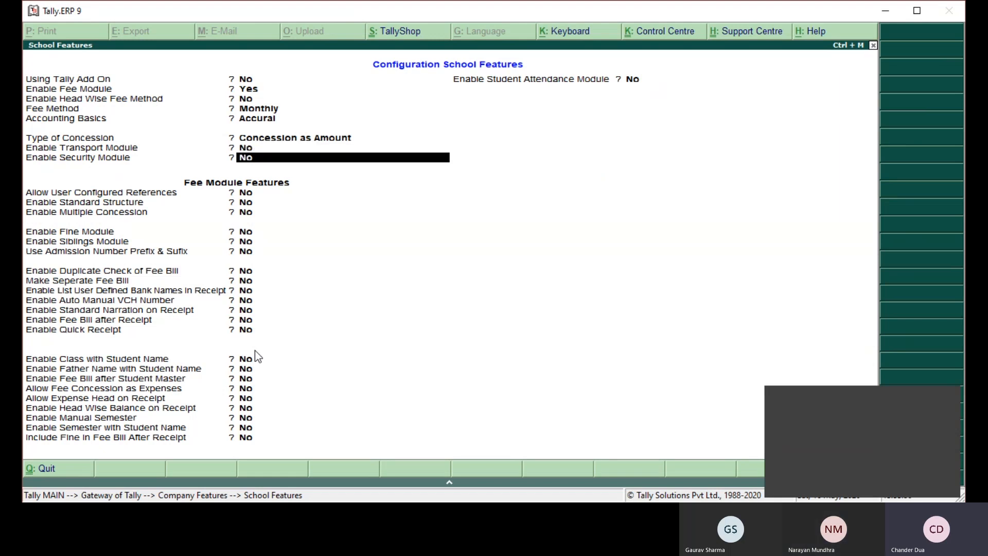
{"action": "key", "text": "Return"}
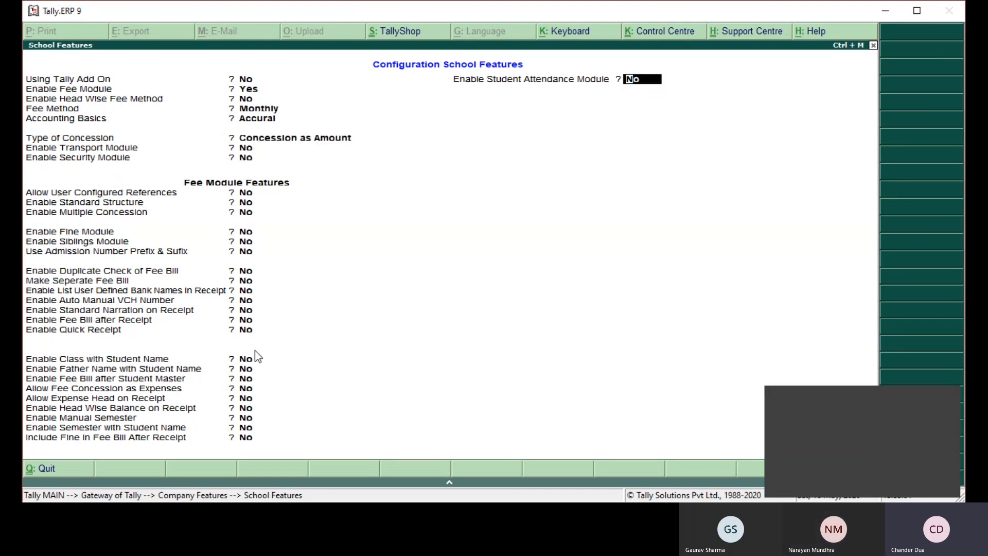
{"action": "key", "text": "Return"}
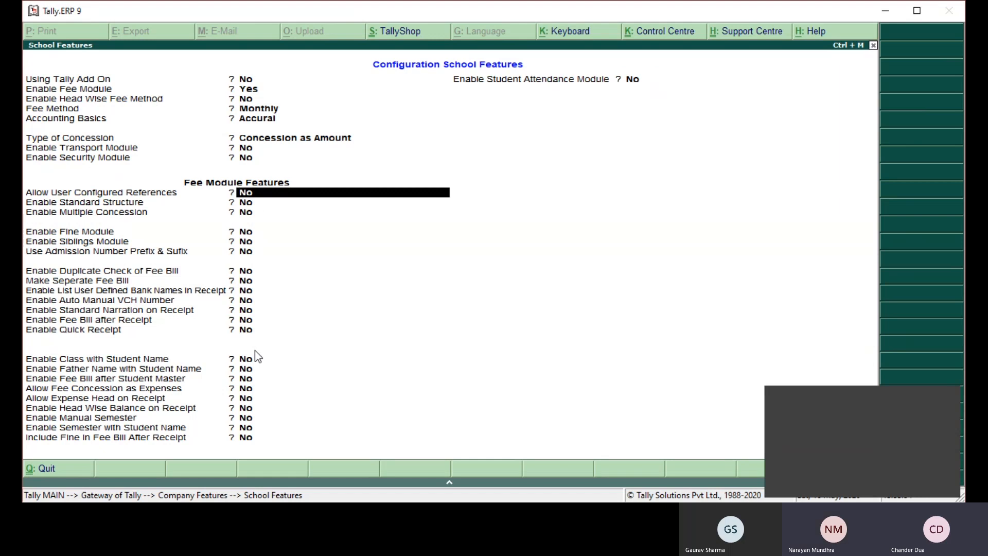
- Keep the fee module options from Allow User Configured References through Use Admission Number Prefix & Sufix at No
{"action": "key", "text": "Return"}
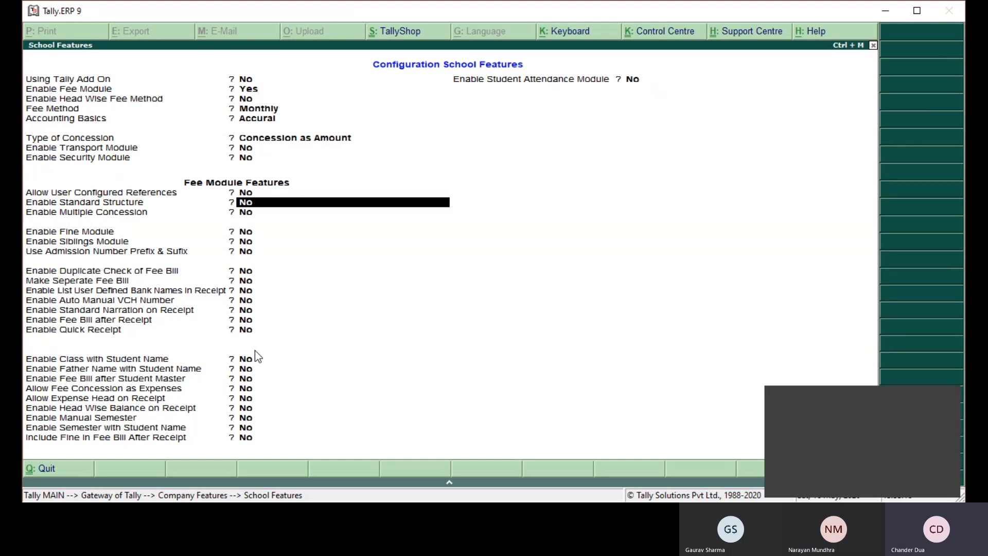
{"action": "key", "text": "Return"}
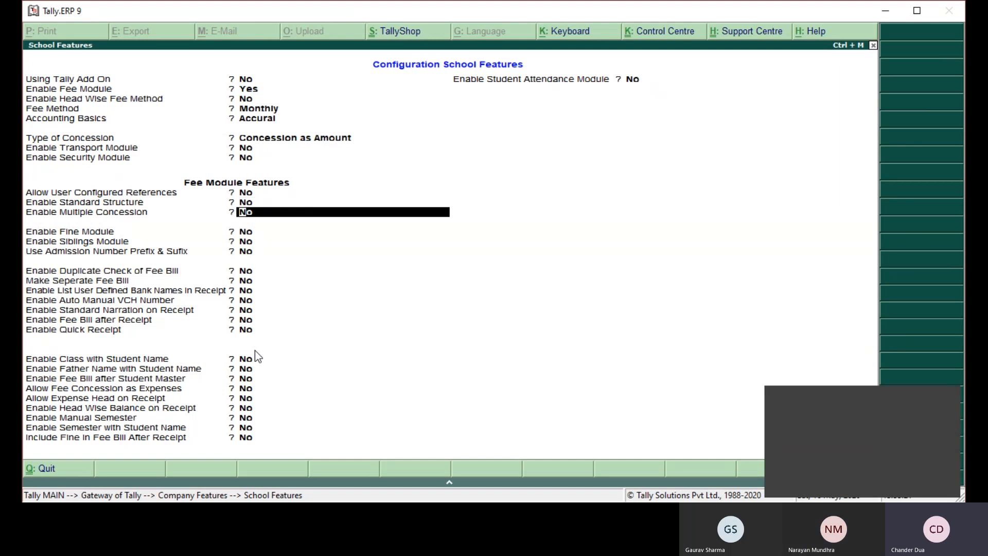
{"action": "key", "text": "Return"}
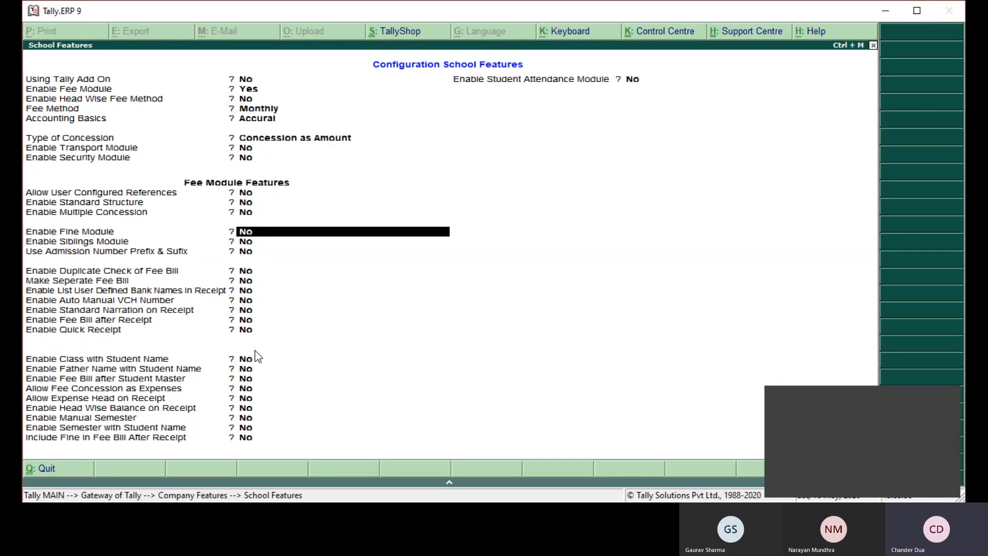
{"action": "key", "text": "Return"}
{"action": "key", "text": "Return"}
{"action": "key", "text": "Return"}
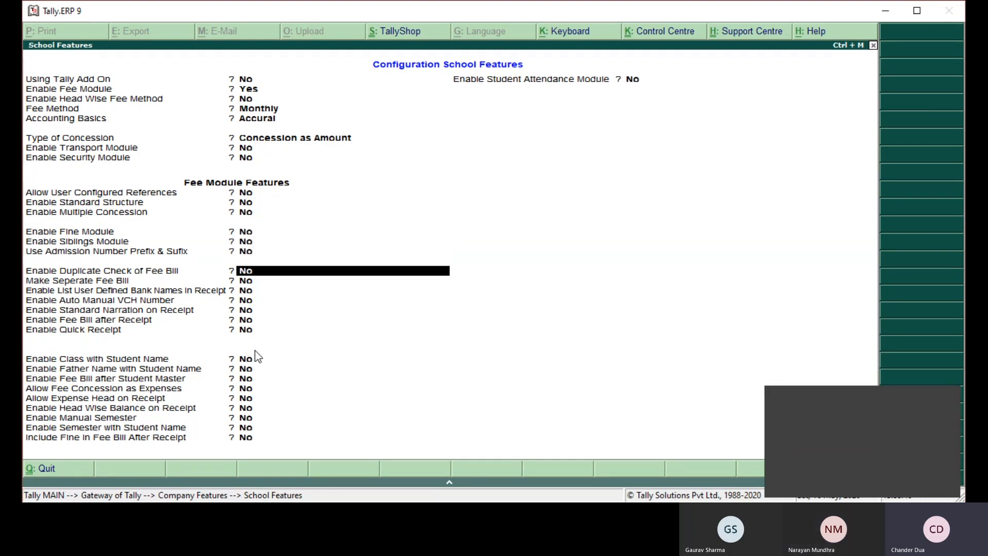
- Set Enable Fee Bill after Receipt to Yes, keeping the options from Enable Duplicate Check of Fee Bill through Enable Standard Narration on Receipt at No
{"action": "key", "text": "Return"}
{"action": "key", "text": "Return"}
{"action": "key", "text": "Return"}
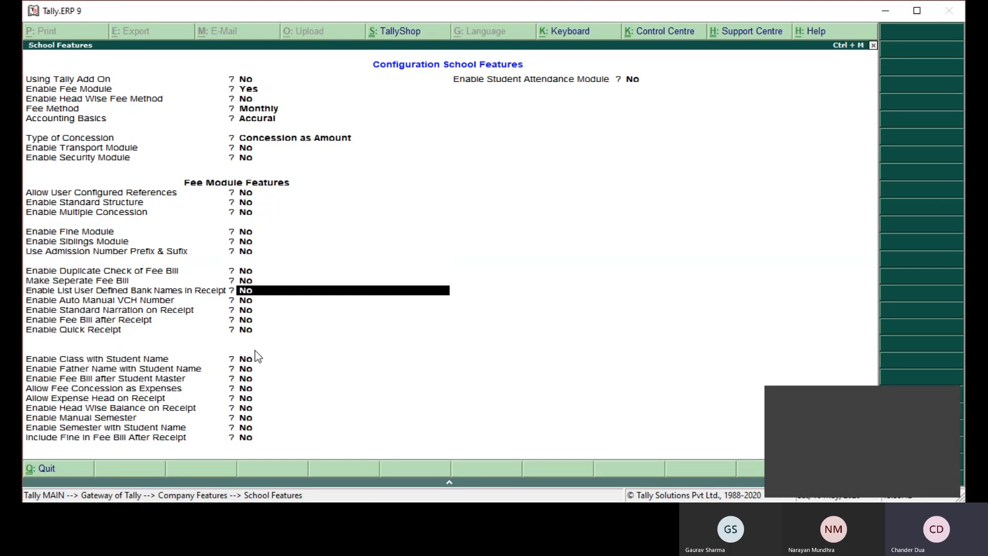
{"action": "key", "text": "Return"}
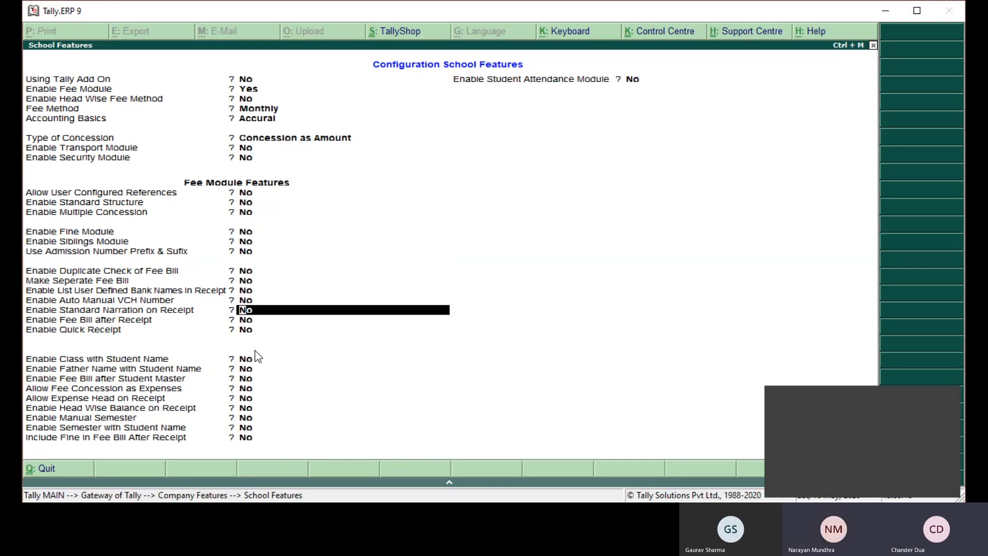
{"action": "key", "text": "Return"}
{"action": "type", "text": "y"}
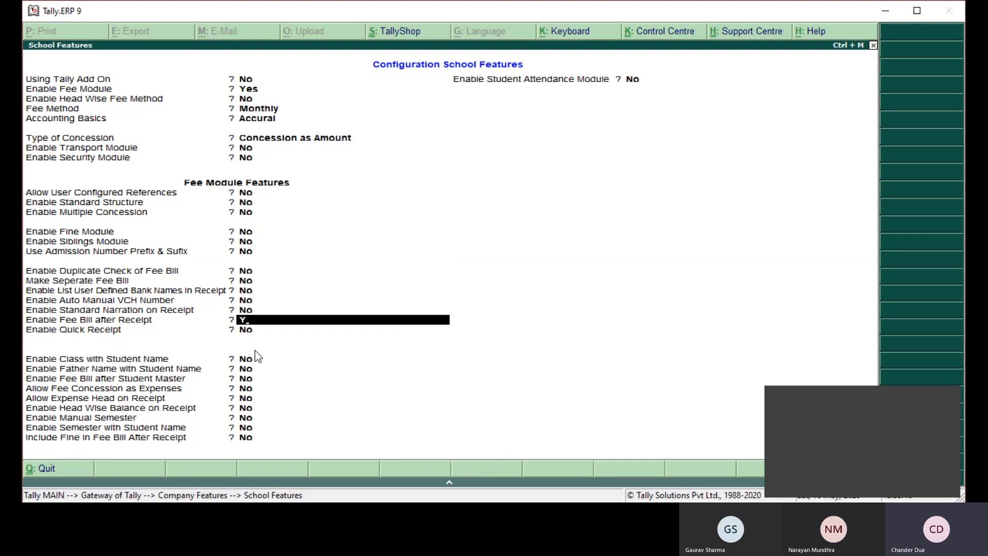
{"action": "key", "text": "Return"}
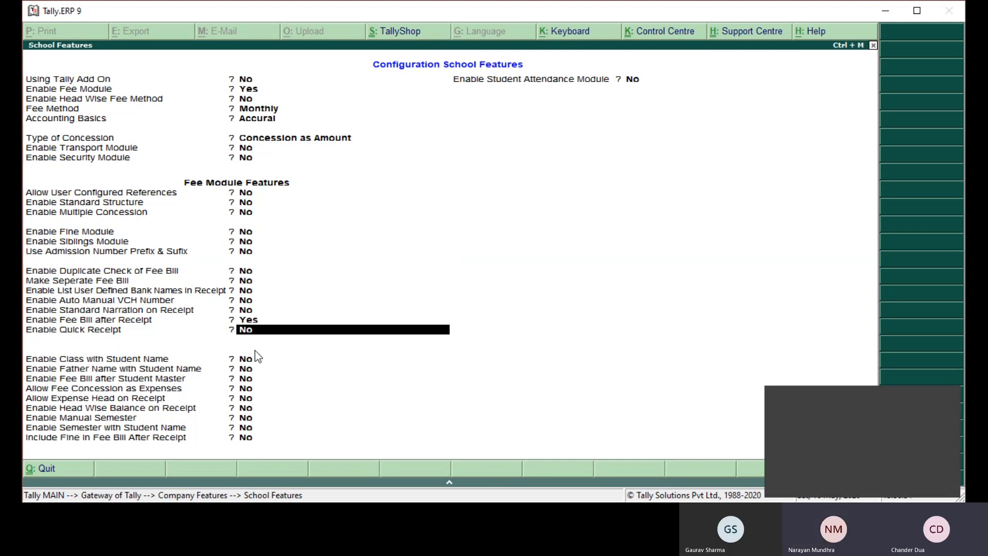
- Enable Quick Receipt, Filter Zero Value, Class with Student Name, Father Name with Student Name and Fee Bill after Student Master
{"action": "key", "text": "y"}
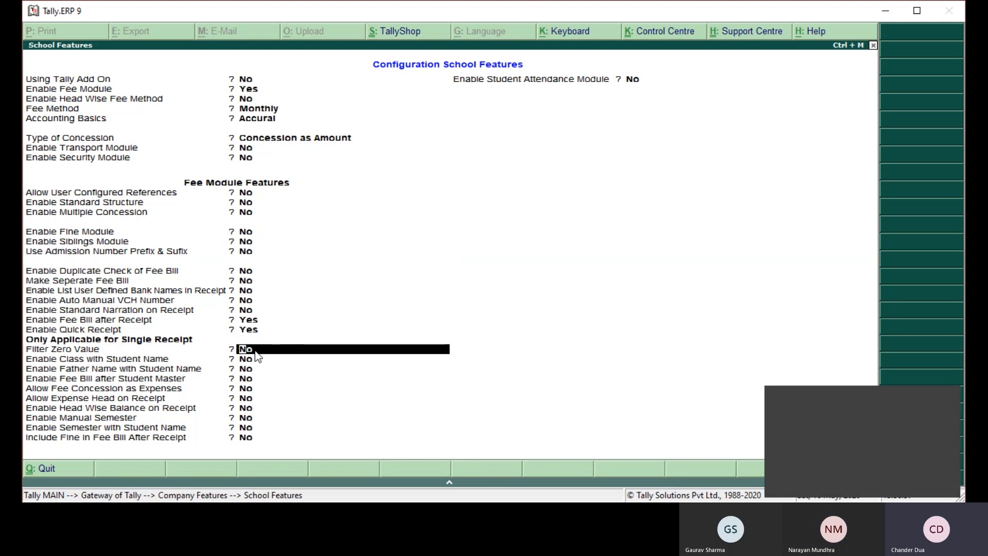
{"action": "key", "text": "y"}
{"action": "key", "text": "y"}
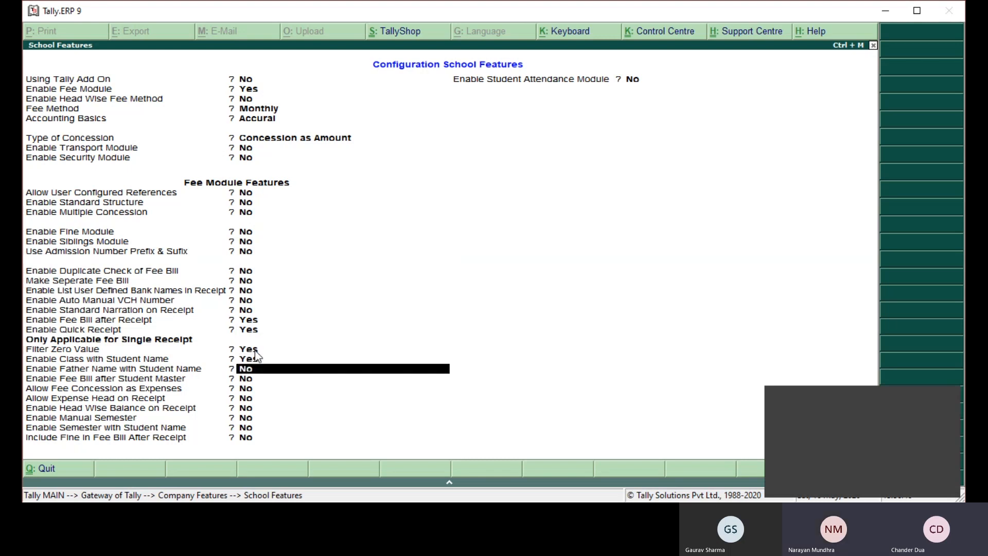
{"action": "key", "text": "y"}
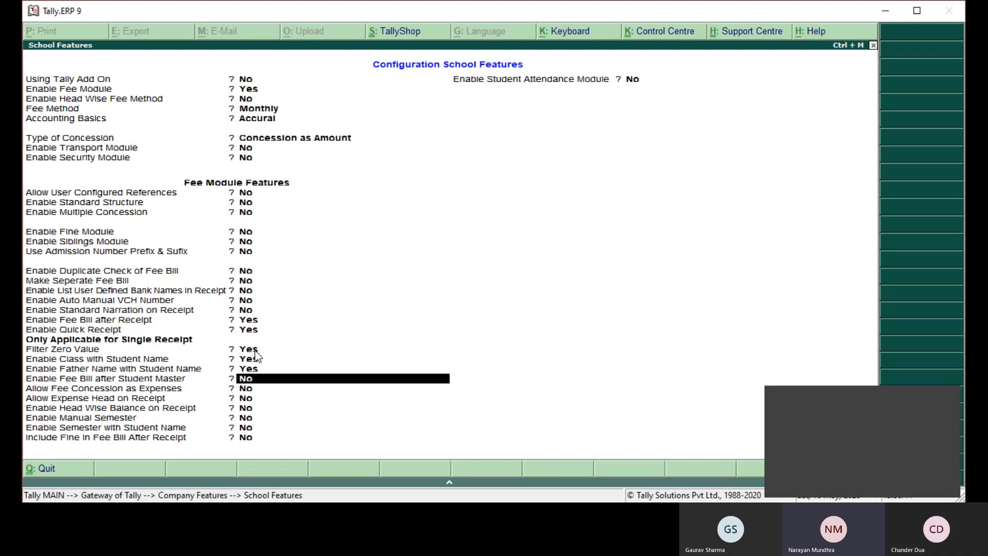
{"action": "key", "text": "y"}
{"action": "key", "text": "Return"}
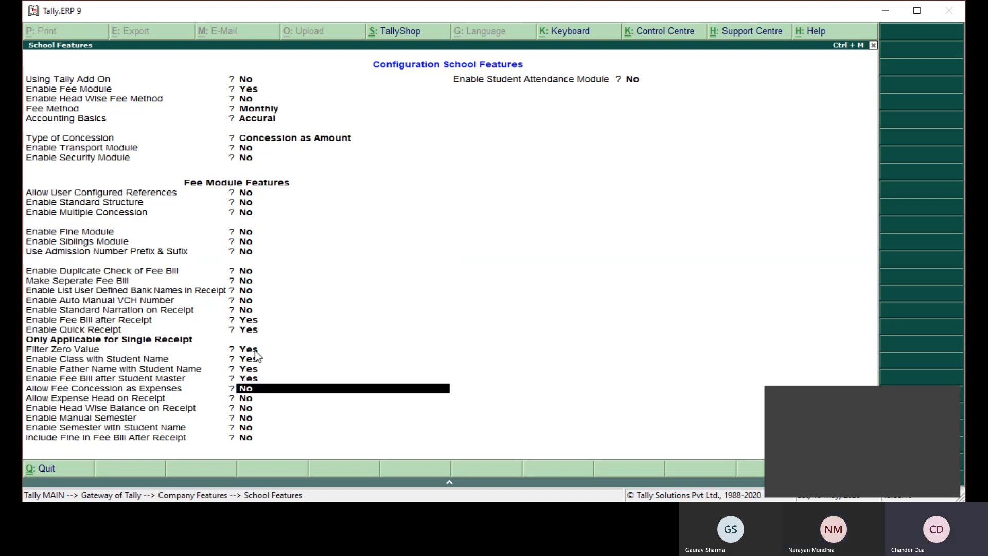
- Keep the options from Allow Fee Concession as Expenses through Include Fine in Fee Bill After Receipt at No and save the school features
{"action": "key", "text": "Return"}
{"action": "key", "text": "Return"}
{"action": "key", "text": "Return"}
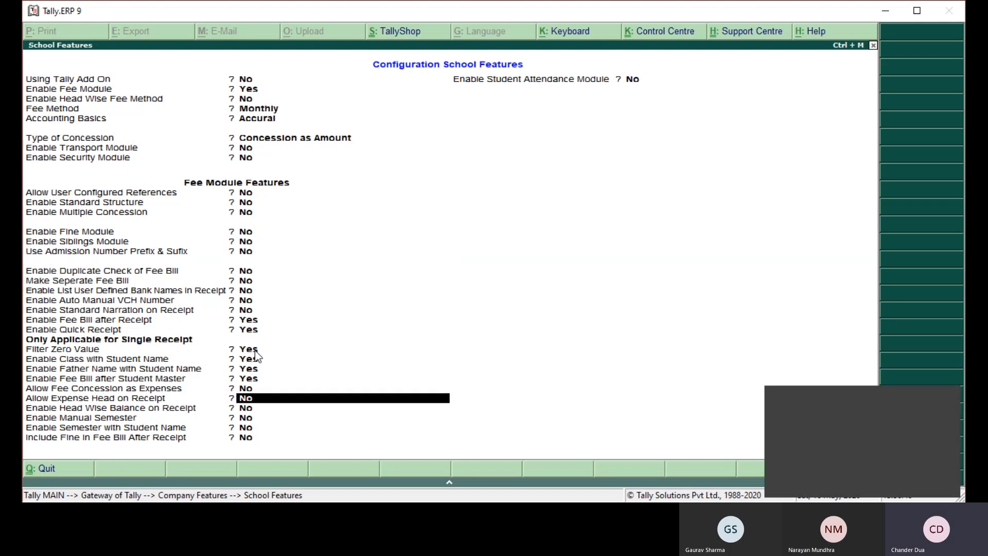
{"action": "key", "text": "Return"}
{"action": "key", "text": "Return"}
{"action": "key", "text": "Return"}
{"action": "left_click", "coordinate": [254, 350]}
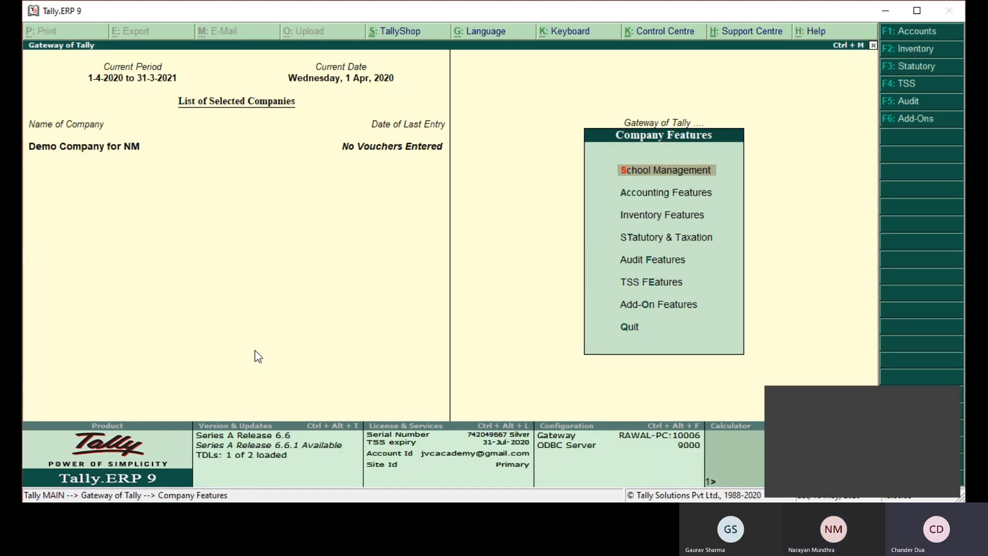
- Leave the company features and start creating a new voucher type from Accounts Info. in the Gateway of Tally
{"action": "key", "text": "Return"}
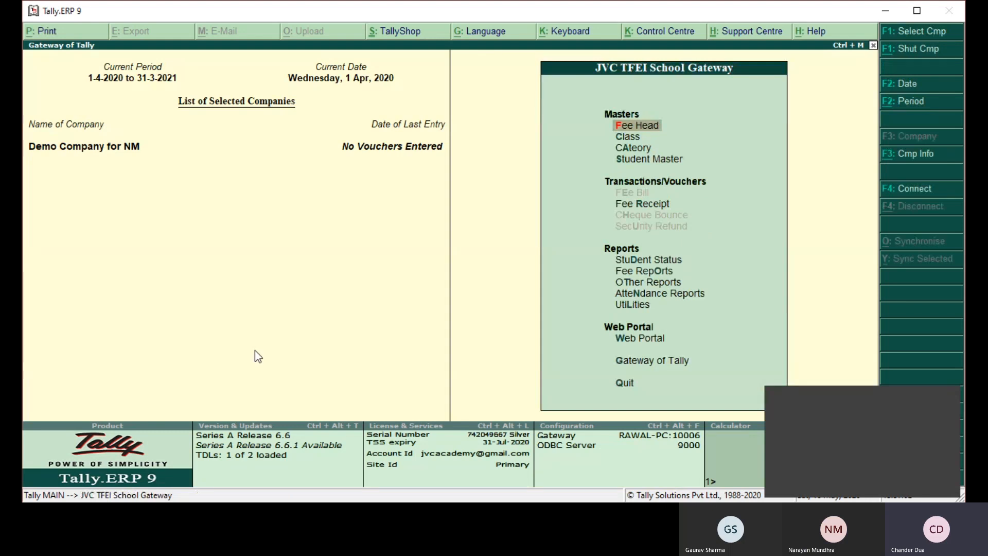
{"action": "key", "text": "g"}
{"action": "key", "text": "Return"}
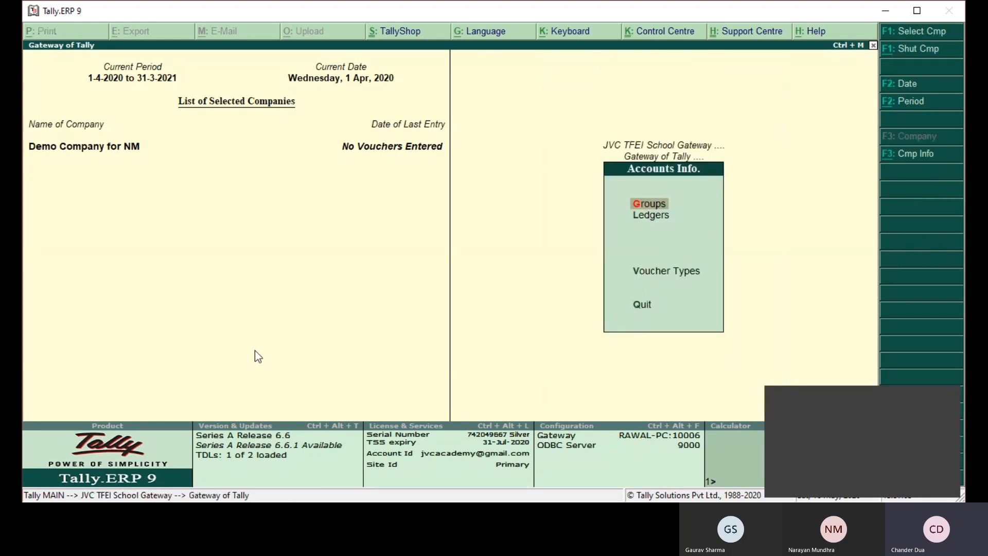
{"action": "key", "text": "Down"}
{"action": "key", "text": "Down"}
{"action": "key", "text": "Return"}
{"action": "key", "text": "Down"}
{"action": "key", "text": "Up"}
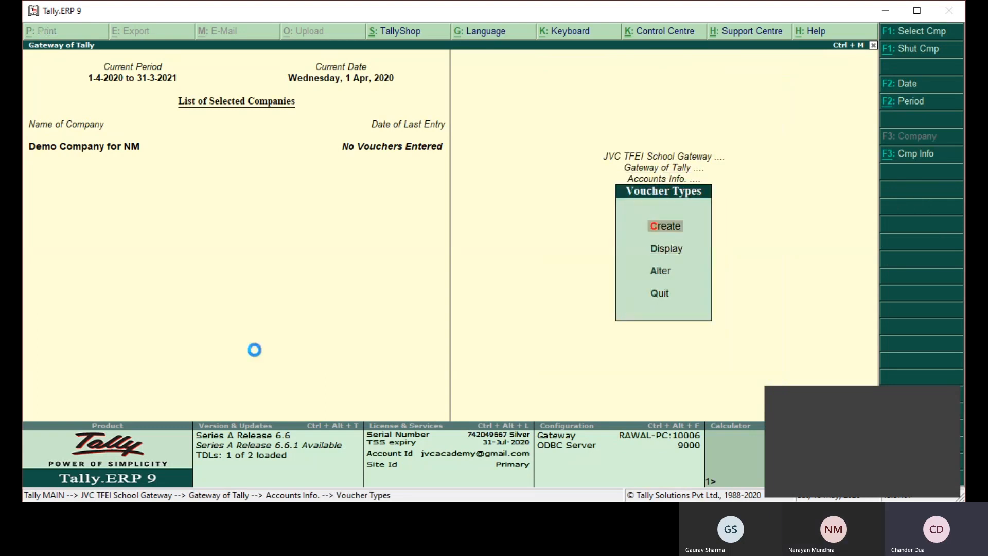
{"action": "key", "text": "Return"}
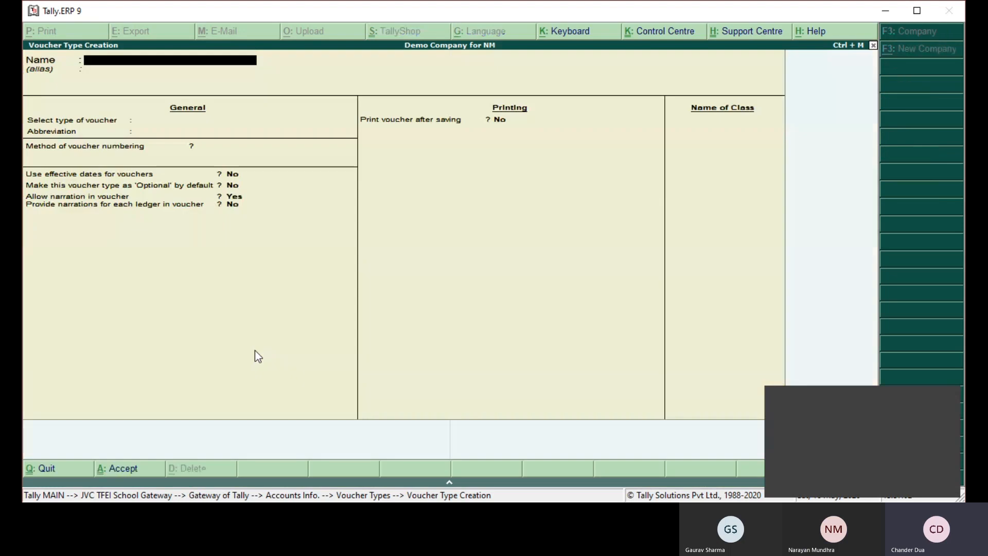
- Name the voucher type FEE BILL and base it on Sales, keeping the abbreviation Sale
{"action": "type", "text": "FEE BILL"}
{"action": "key", "text": "Return"}
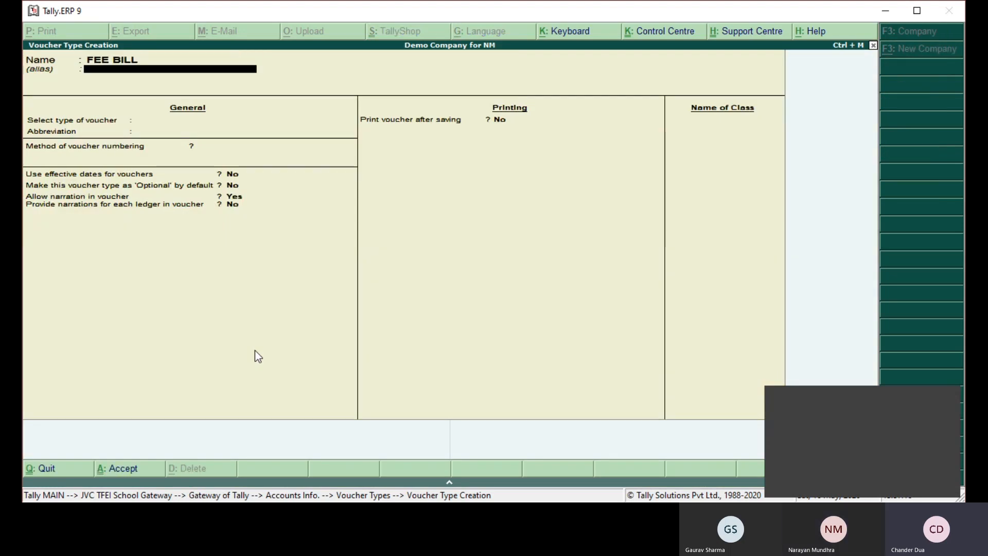
{"action": "key", "text": "Return"}
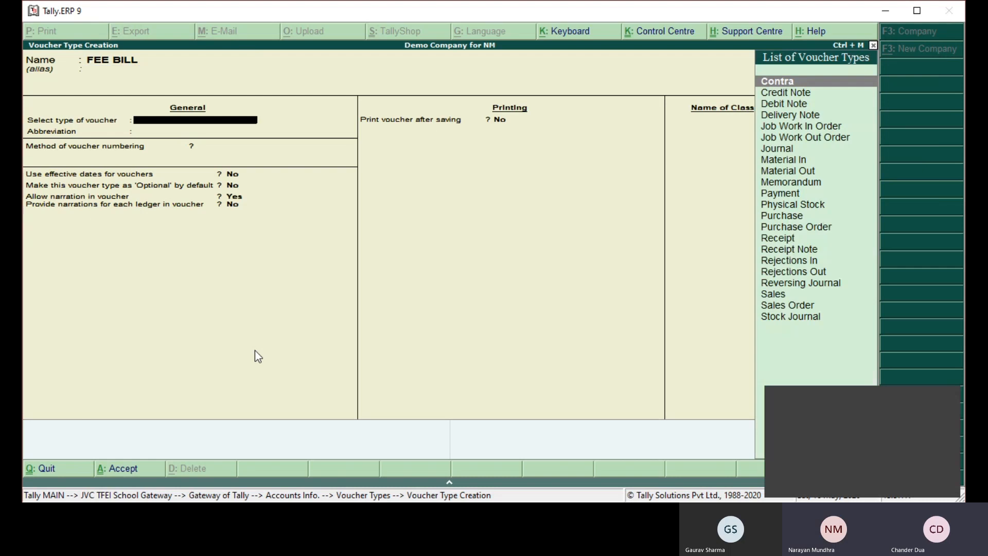
{"action": "type", "text": "SALES"}
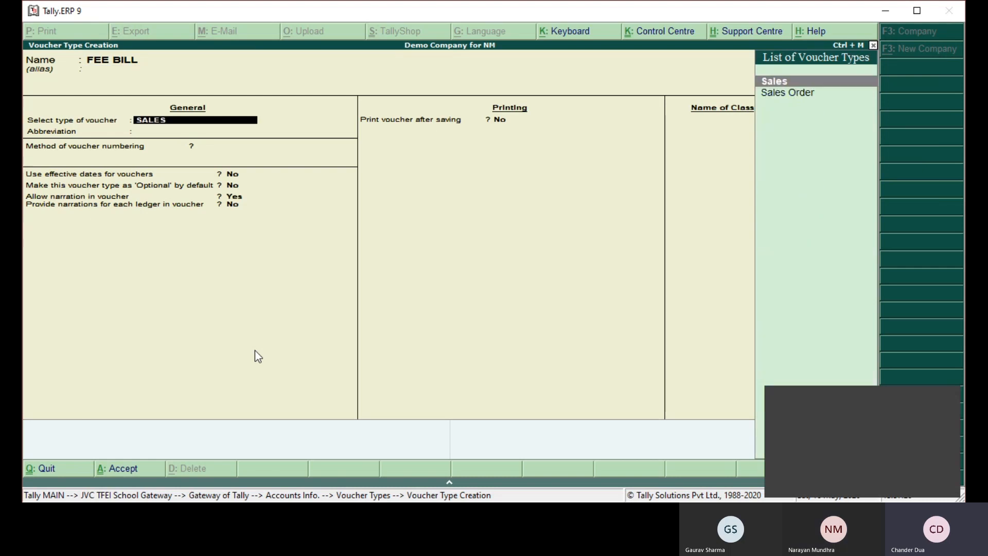
{"action": "key", "text": "Return"}
{"action": "key", "text": "Return"}
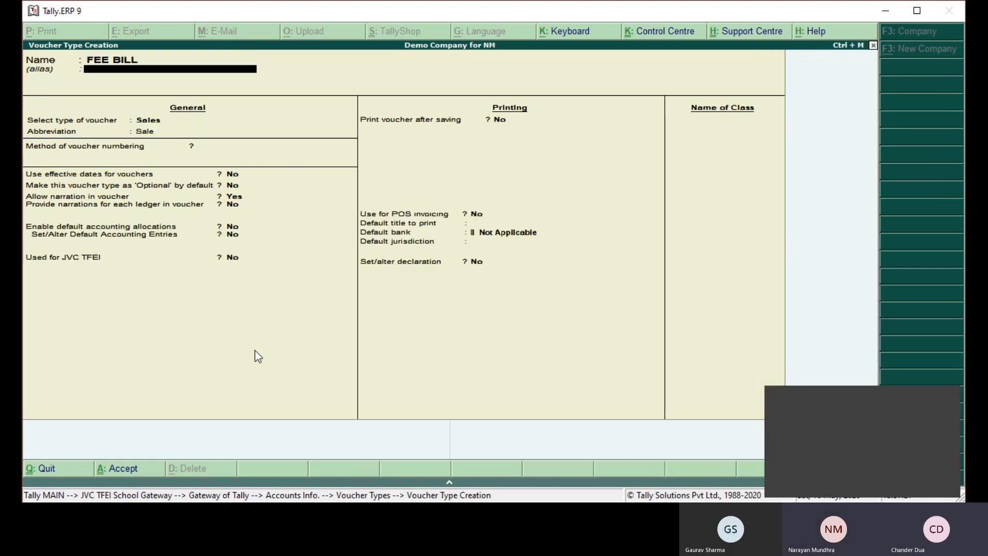
{"action": "key", "text": "Return"}
- Set FEE BILL's voucher numbering to Automatic and Used for JVC TFEI to Yes
{"action": "key", "text": "Return"}
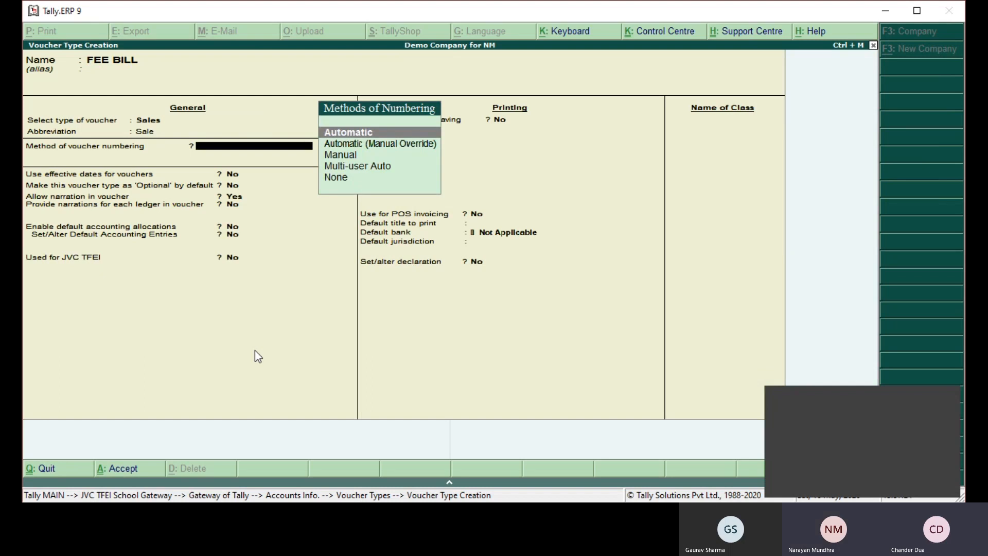
{"action": "key", "text": "Return"}
{"action": "key", "text": "Return"}
{"action": "key", "text": "Return"}
{"action": "key", "text": "Return"}
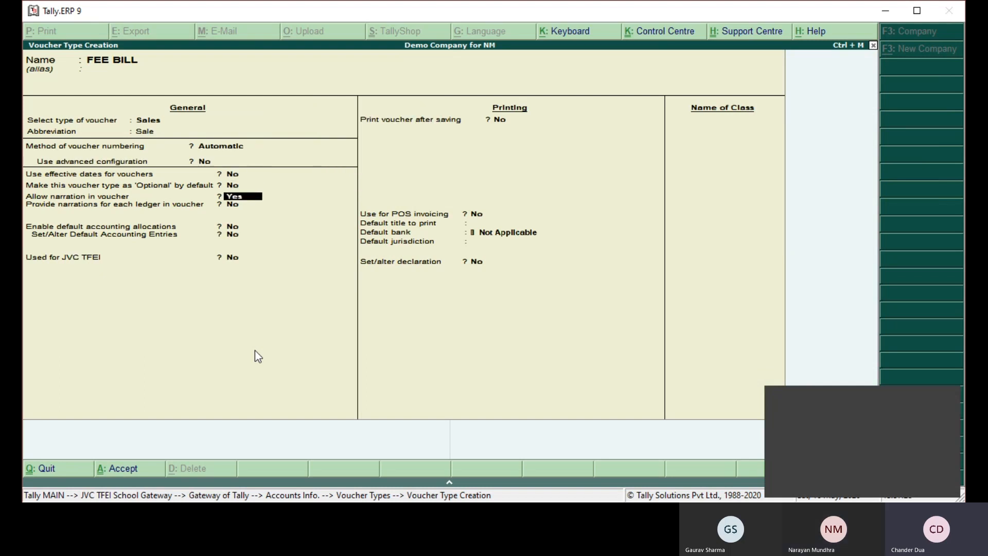
{"action": "key", "text": "Return"}
{"action": "key", "text": "Return"}
{"action": "type", "text": "Y"}
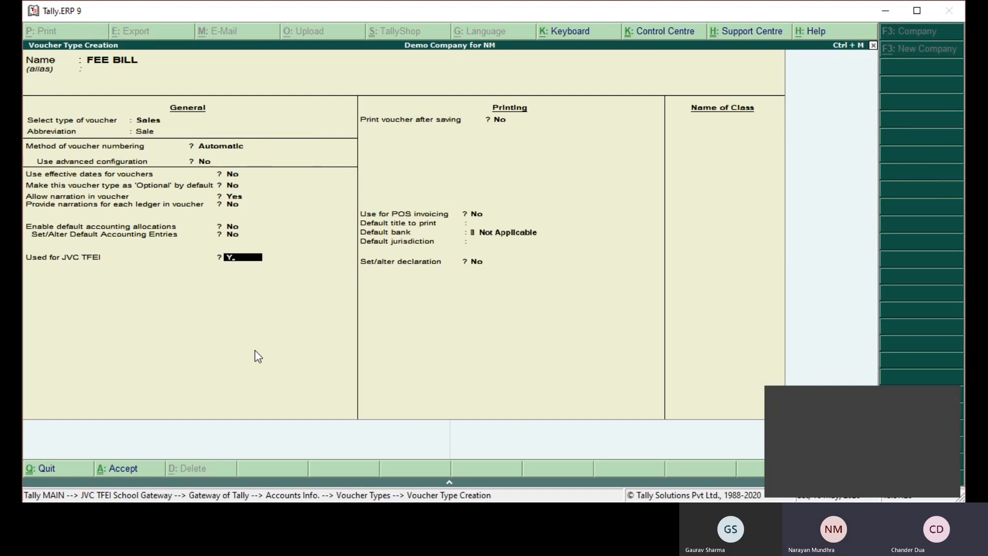
{"action": "key", "text": "Return"}
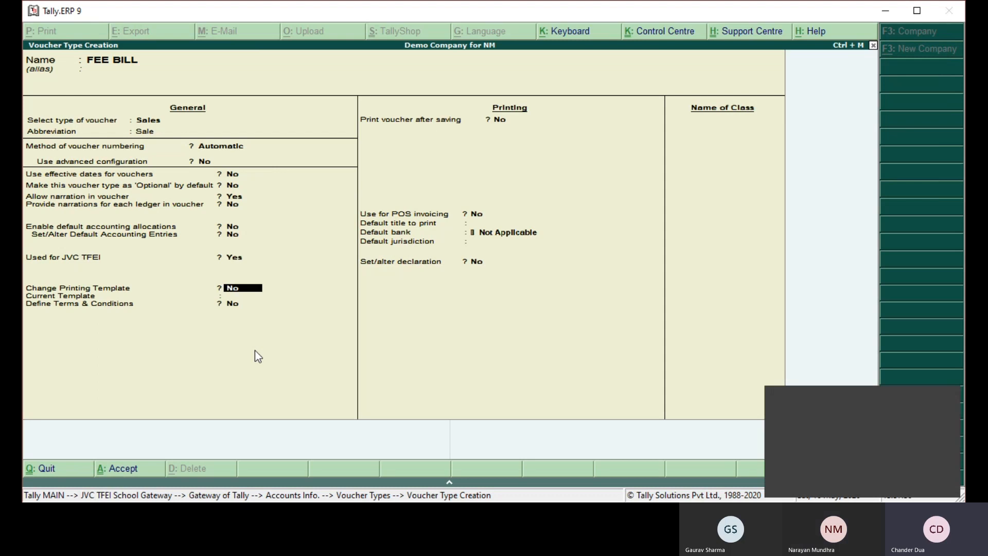
- Keep FEE BILL's default printing template and remaining options, leave the class name blank, and save the voucher type
{"action": "key", "text": "Return"}
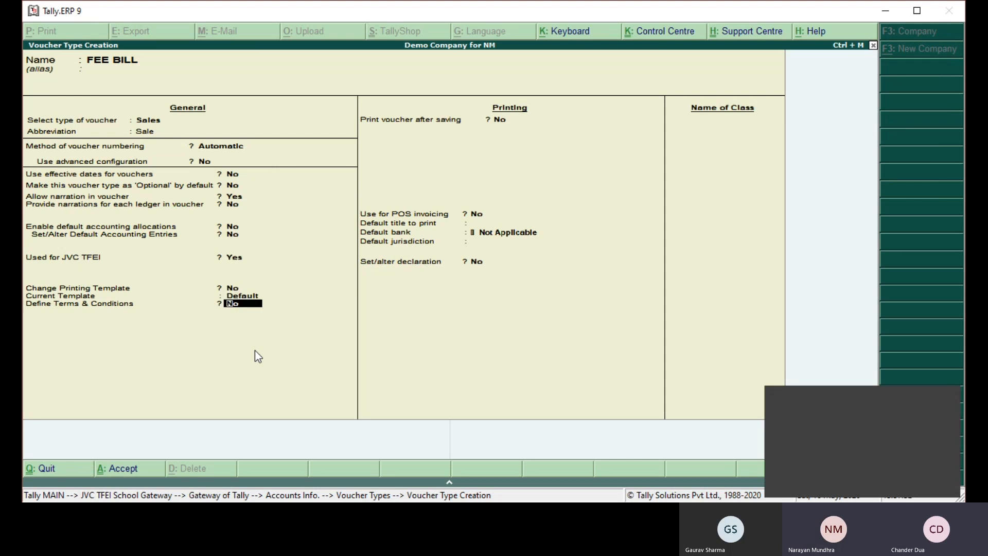
{"action": "key", "text": "Return"}
{"action": "key", "text": "Return"}
{"action": "key", "text": "Return"}
{"action": "key", "text": "Return"}
{"action": "key", "text": "Return"}
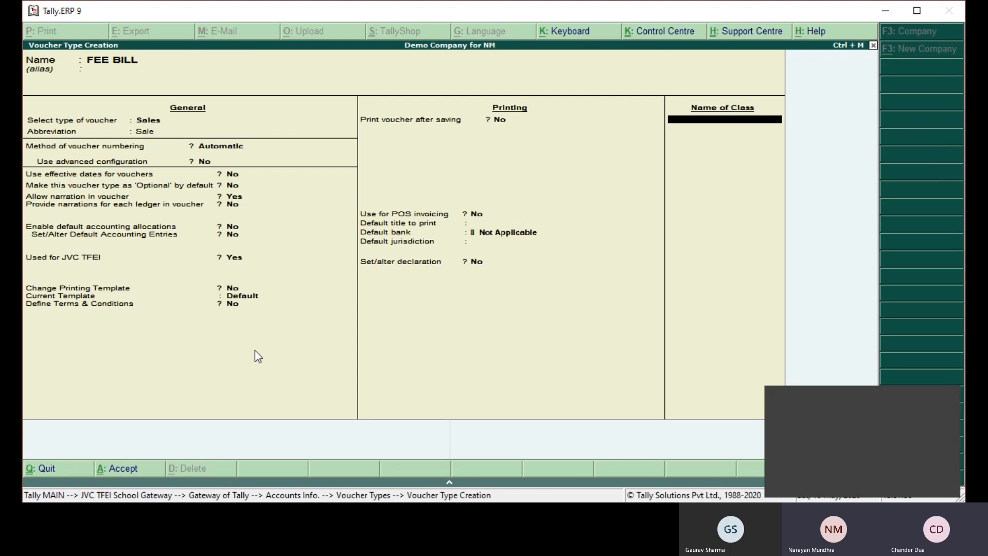
{"action": "key", "text": "Return"}
{"action": "key", "text": "Return"}
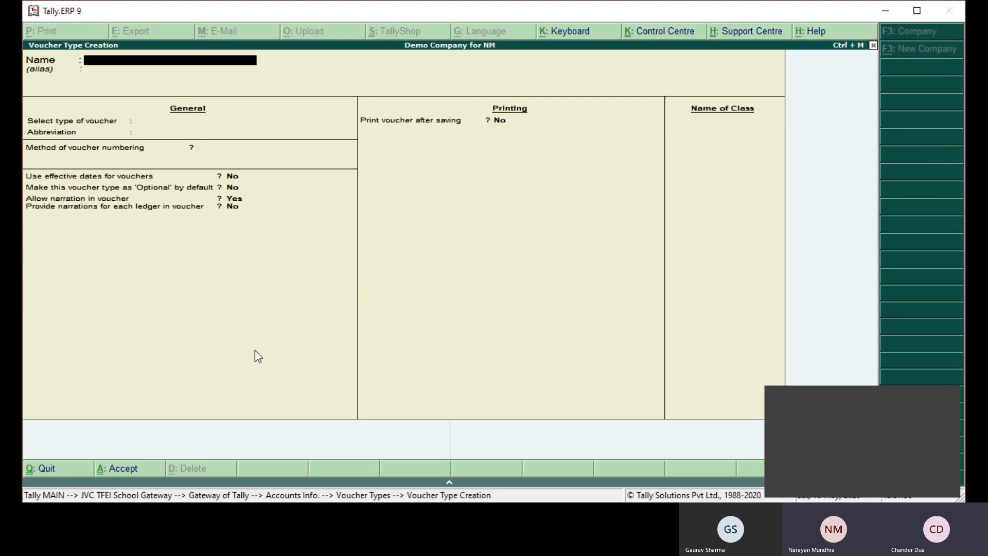
- Name the new voucher type FEE RECEIPT, leave its alias blank, and base it on Receipt
{"action": "type", "text": "FEE RECEIPT"}
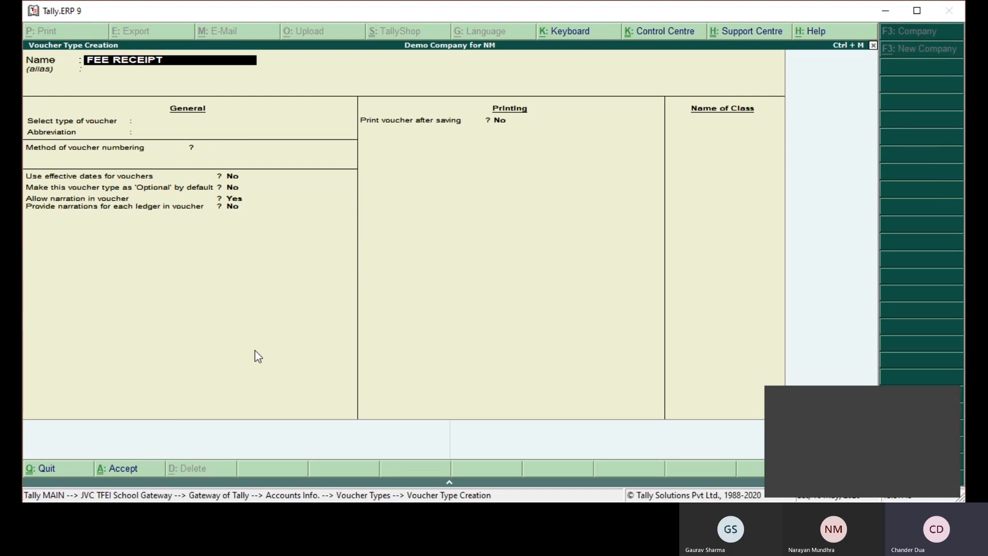
{"action": "key", "text": "Return"}
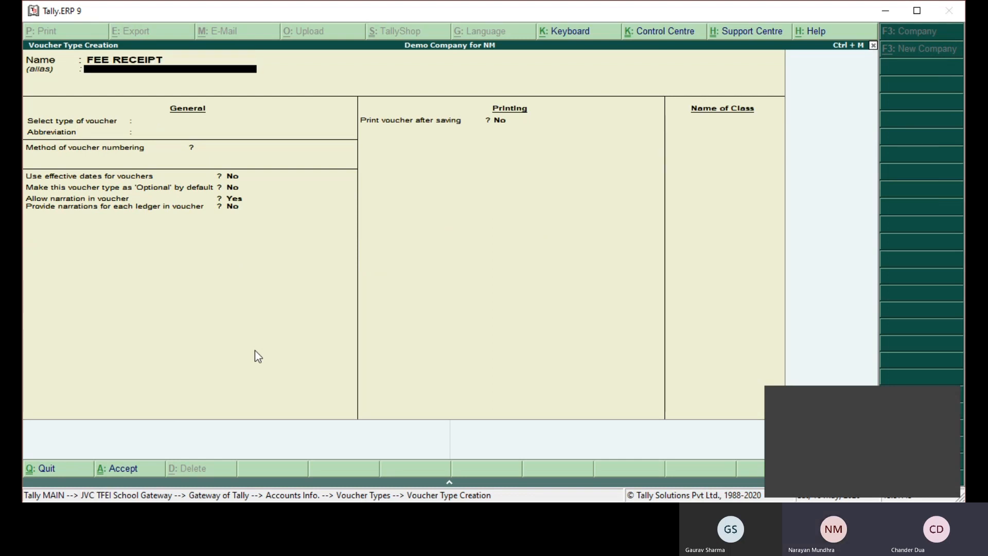
{"action": "key", "text": "Return"}
{"action": "type", "text": "RECEIPT"}
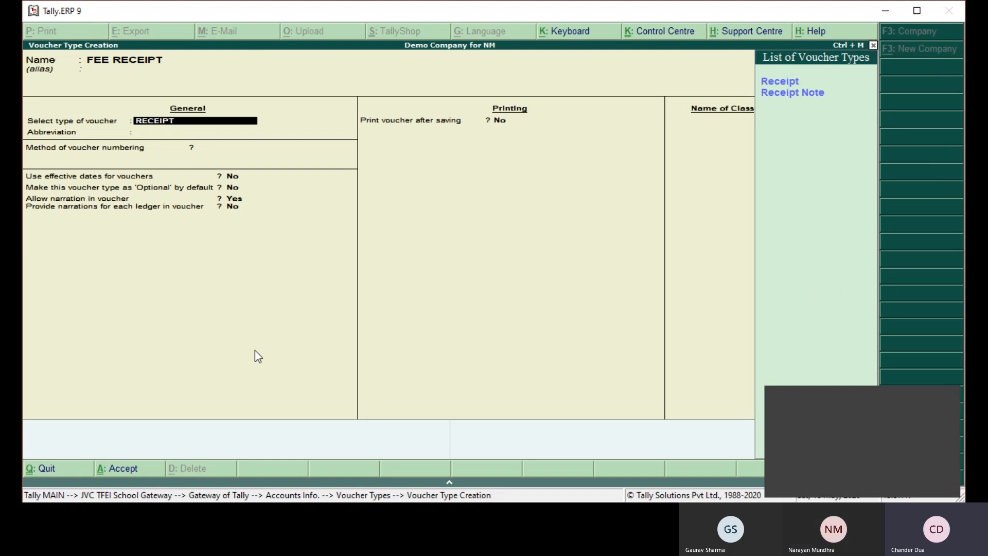
{"action": "key", "text": "Down"}
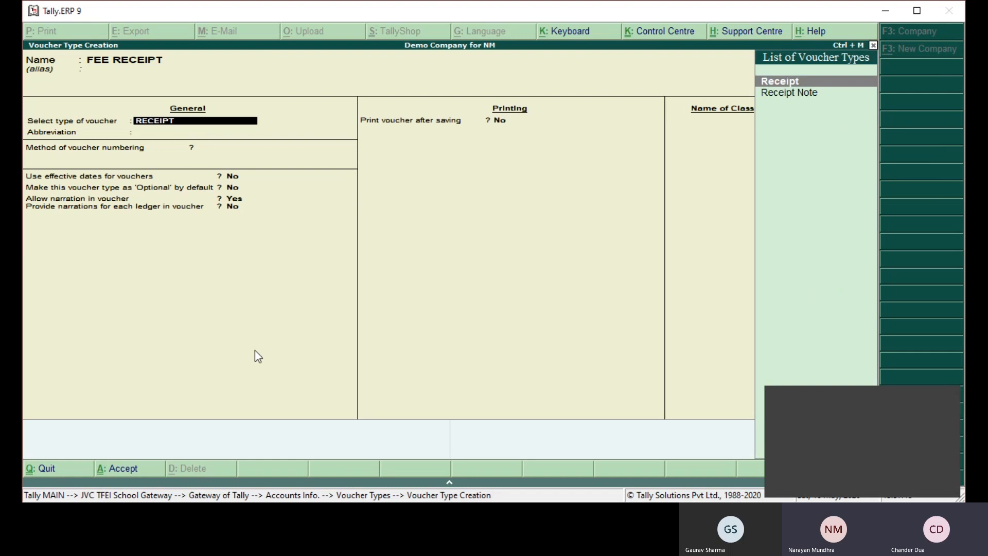
{"action": "key", "text": "Return"}
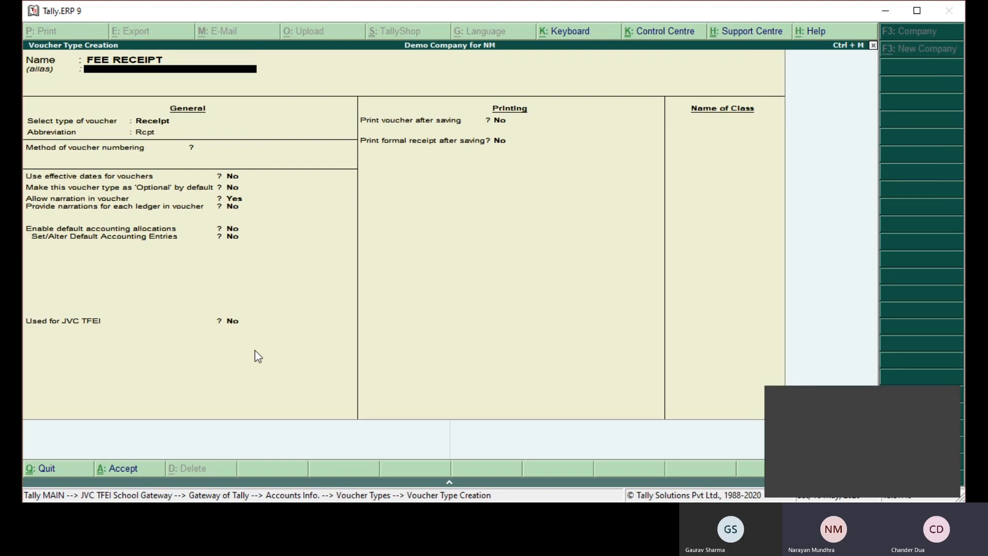
- Set FEE RECEIPT's voucher numbering to Automatic and Used for JVC TFEI to Yes, keeping the other general options at default
{"action": "key", "text": "Return"}
{"action": "key", "text": "Return"}
{"action": "key", "text": "Return"}
{"action": "key", "text": "Return"}
{"action": "key", "text": "Return"}
{"action": "key", "text": "Return"}
{"action": "key", "text": "Return"}
{"action": "key", "text": "Return"}
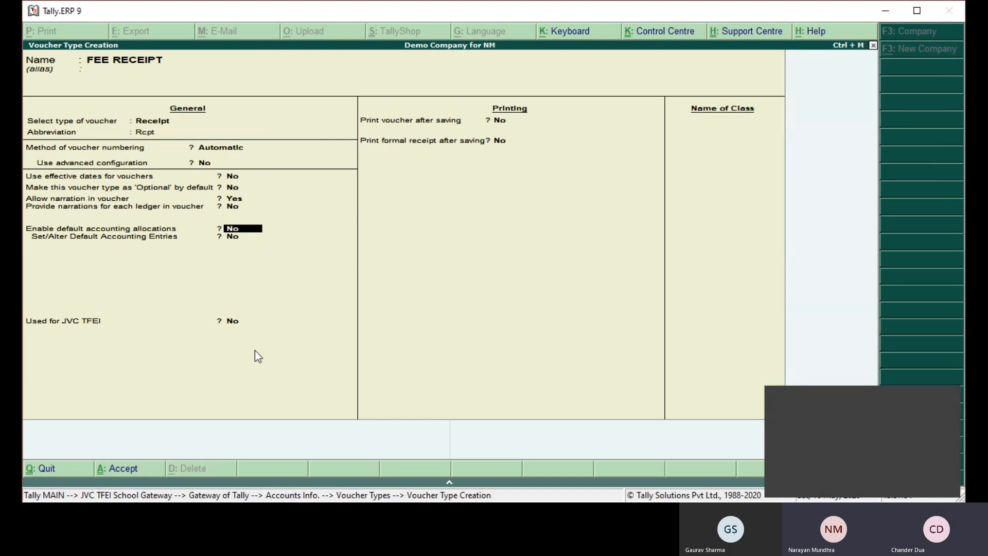
{"action": "key", "text": "Return"}
{"action": "key", "text": "Return"}
{"action": "type", "text": "Y"}
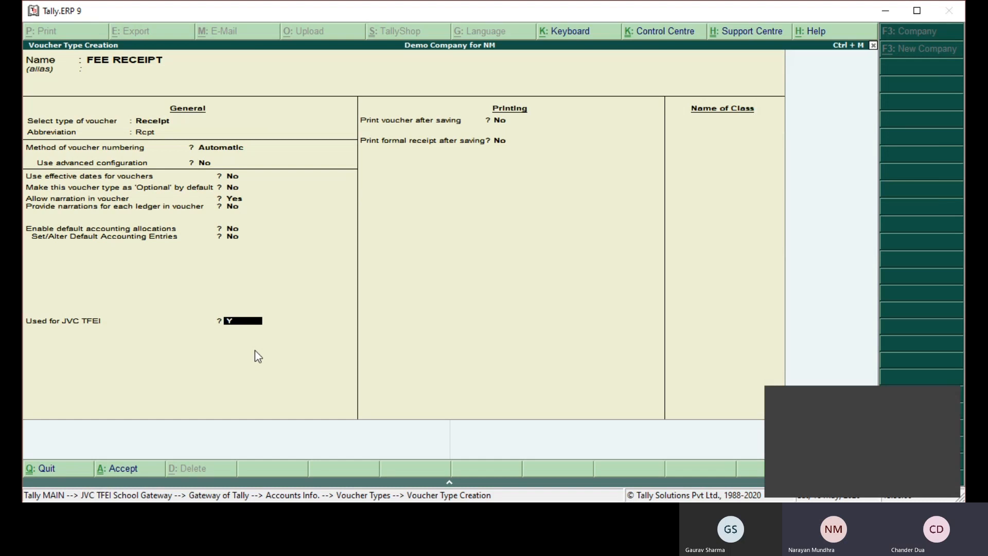
{"action": "key", "text": "Return"}
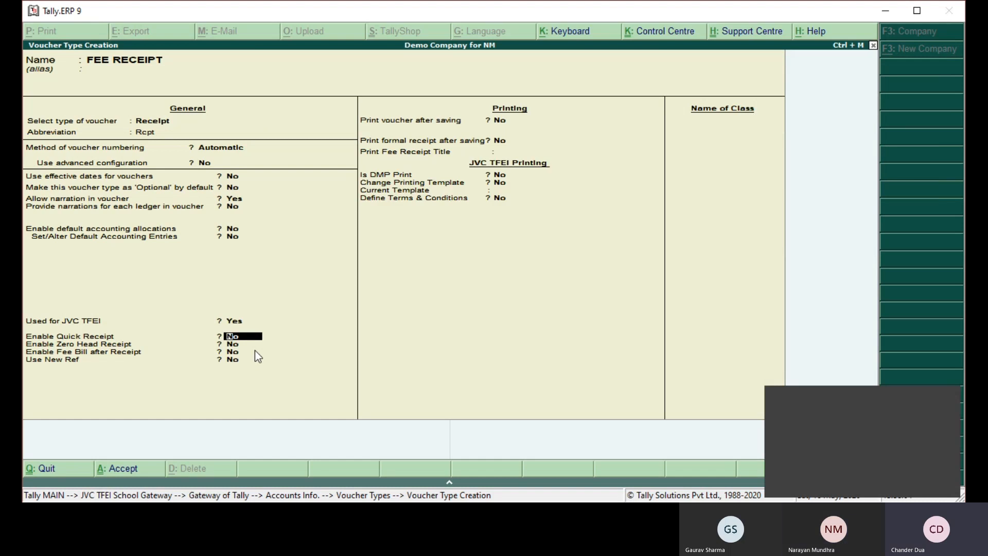
- Set Enable Quick Receipt and Enable Zero Head Receipt to Yes, keeping Enable Fee Bill after Receipt at No
{"action": "type", "text": "y"}
{"action": "key", "text": "Return"}
{"action": "type", "text": "y"}
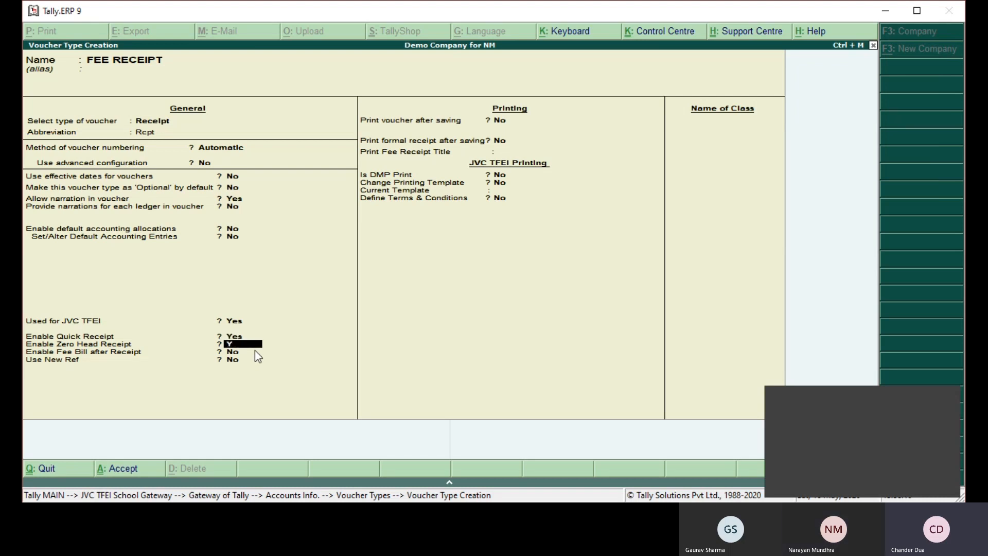
{"action": "key", "text": "Return"}
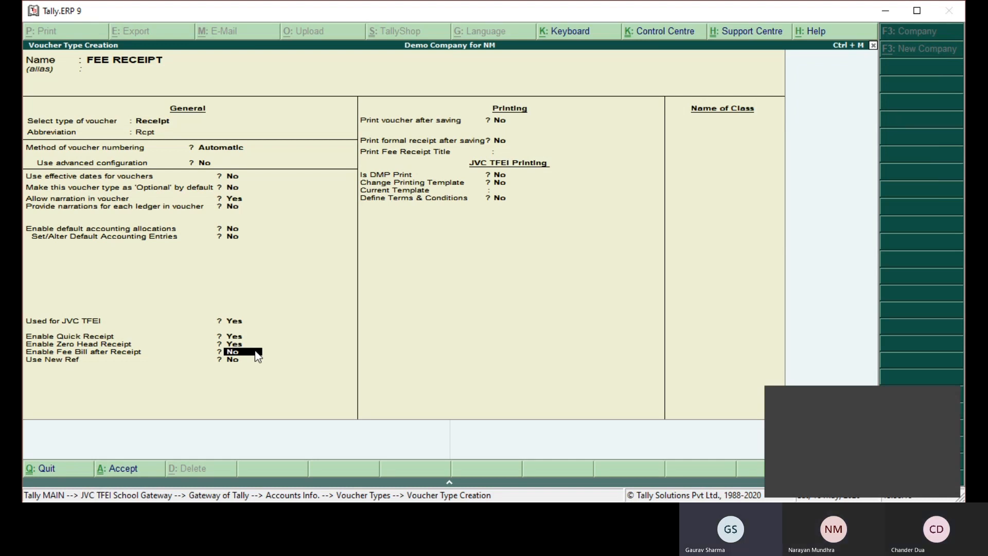
{"action": "key", "text": "Return"}
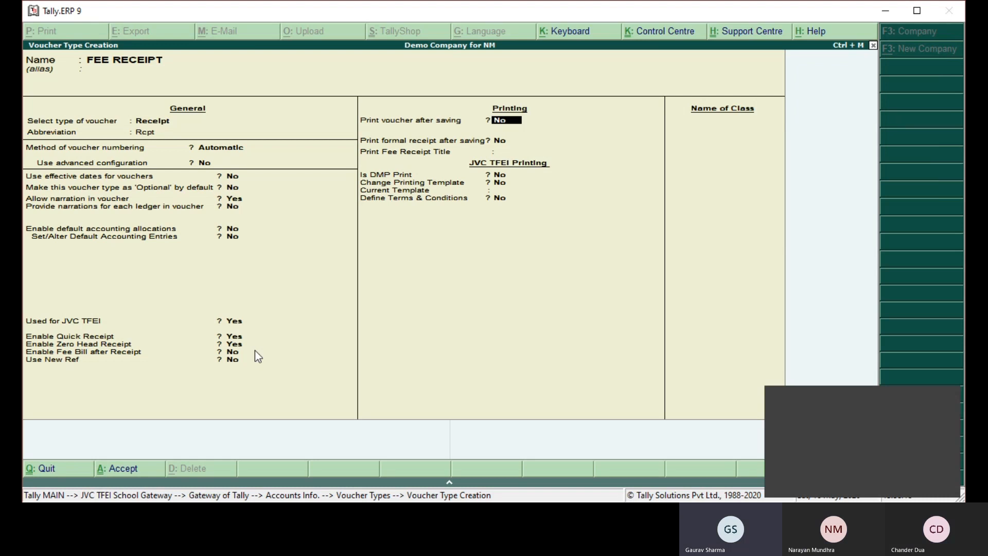
- Keep FEE RECEIPT's default printing options and template, leave the class name blank, and save the voucher type
{"action": "key", "text": "Return"}
{"action": "key", "text": "Return"}
{"action": "key", "text": "Return"}
{"action": "key", "text": "Return"}
{"action": "key", "text": "Return"}
{"action": "key", "text": "Return"}
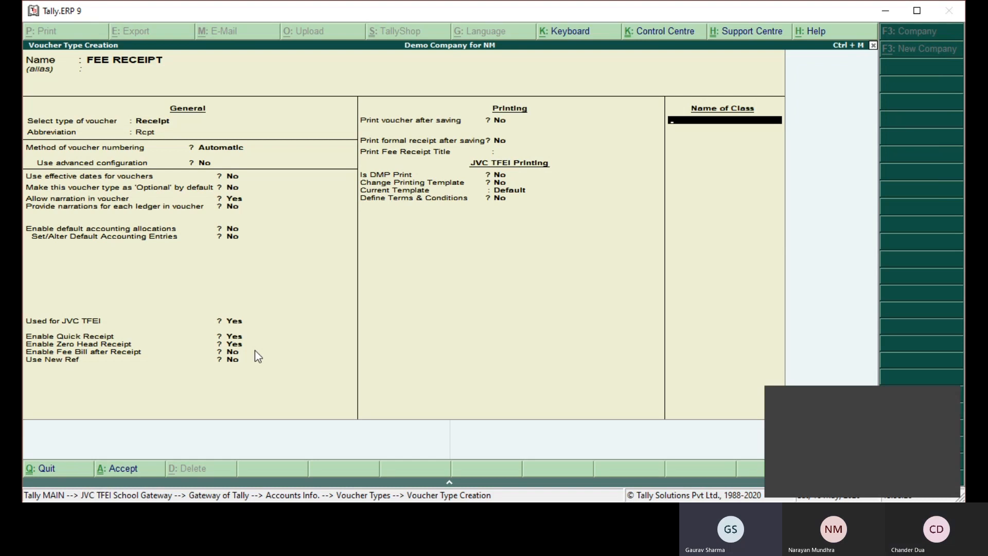
{"action": "key", "text": "Return"}
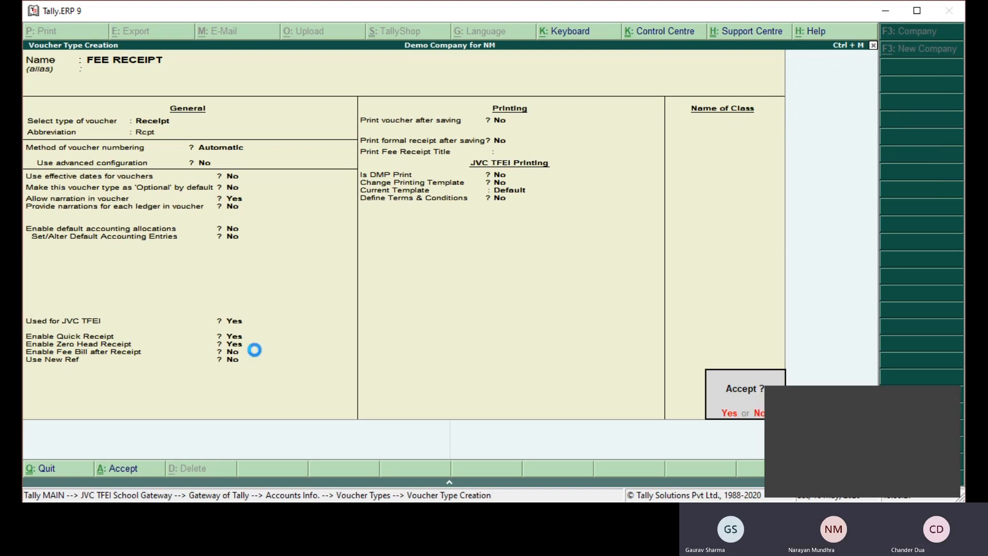
{"action": "key", "text": "Return"}
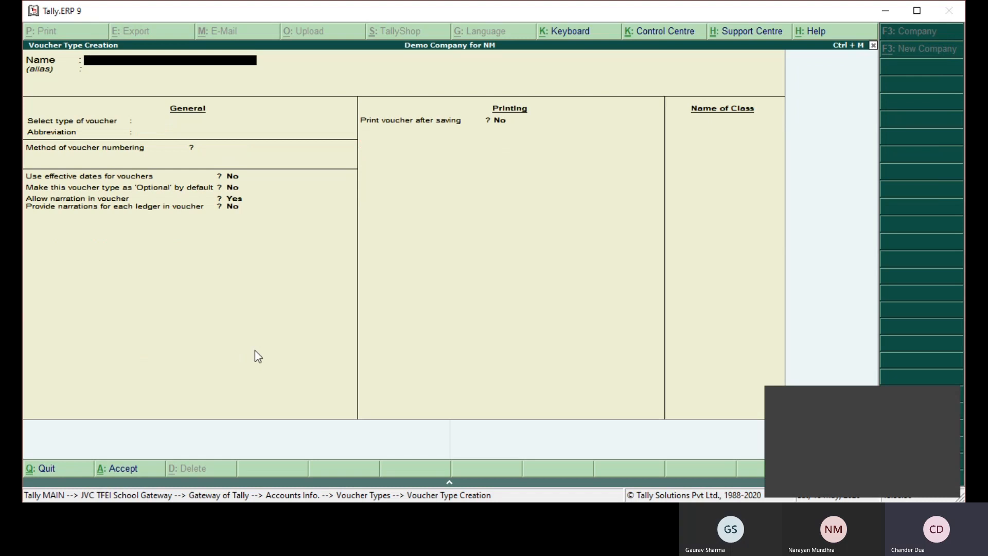
- Name another new voucher type CHEQUE BOUNCE, leave its alias blank, and base it on Payment
{"action": "type", "text": "F"}
{"action": "key", "text": "BackSpace"}
{"action": "type", "text": "CHEQUE BOUNCE"}
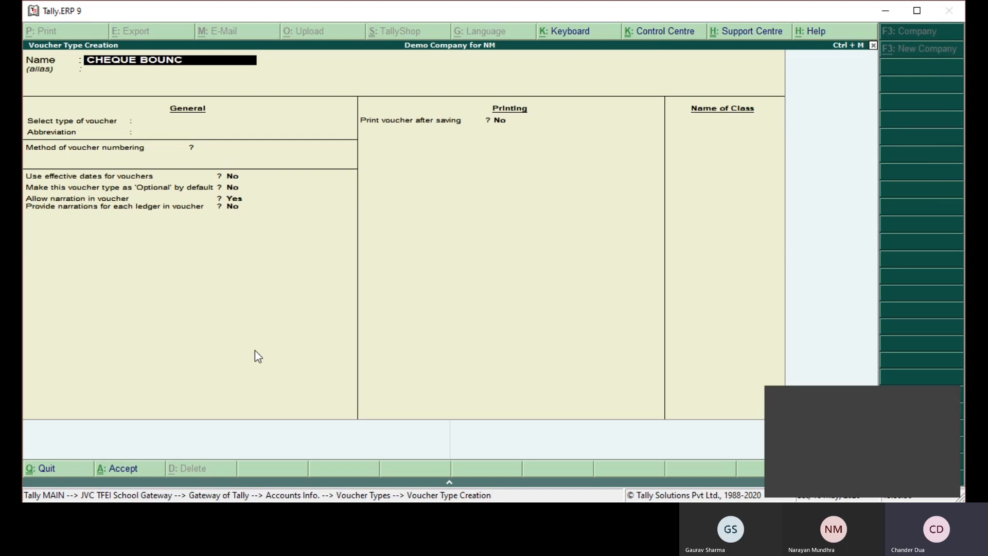
{"action": "key", "text": "Return"}
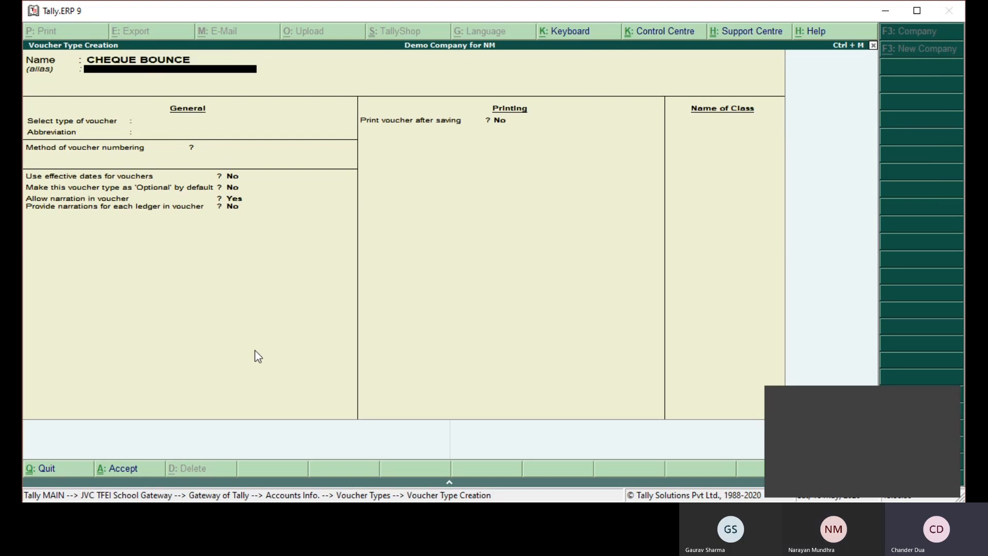
{"action": "key", "text": "Return"}
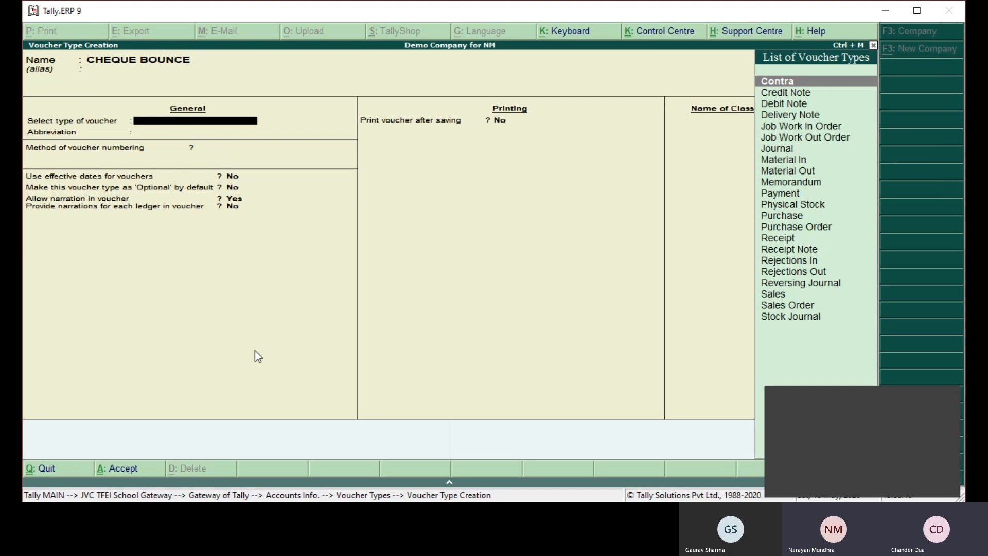
{"action": "type", "text": "PAYME"}
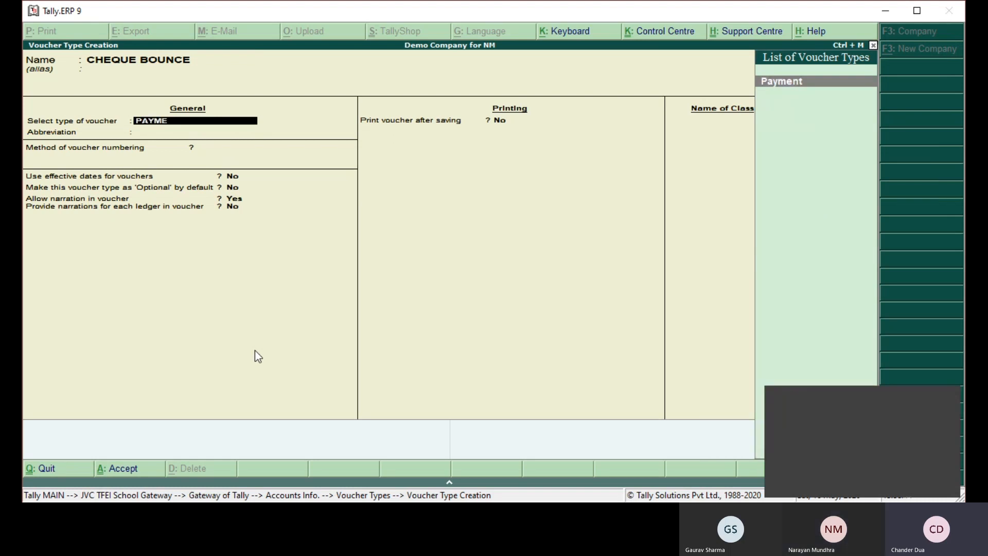
{"action": "type", "text": "NT"}
{"action": "key", "text": "Return"}
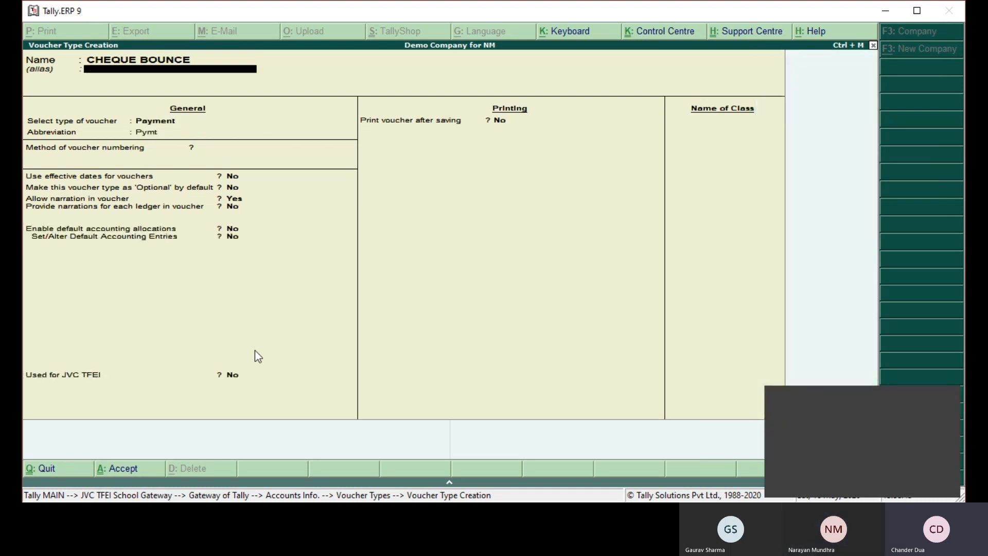
- Set CHEQUE BOUNCE's numbering to Automatic and both Used for JVC TFEI and Used for Cheque Bounce to Yes
{"action": "key", "text": "Return"}
{"action": "key", "text": "Return"}
{"action": "key", "text": "Return"}
{"action": "key", "text": "Return"}
{"action": "key", "text": "Return"}
{"action": "key", "text": "Return"}
{"action": "key", "text": "Return"}
{"action": "key", "text": "Return"}
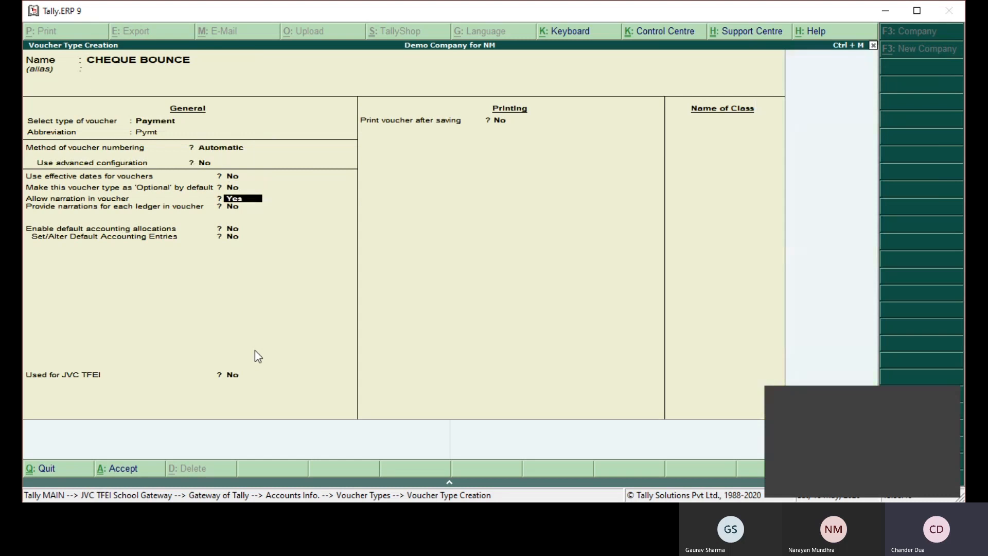
{"action": "key", "text": "Return"}
{"action": "key", "text": "Return"}
{"action": "type", "text": "Y"}
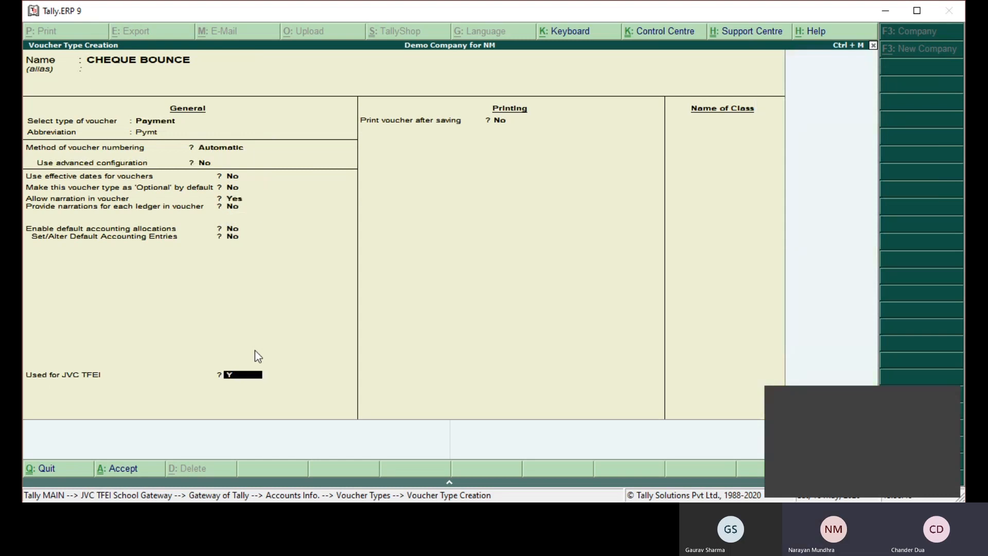
{"action": "key", "text": "Return"}
{"action": "type", "text": "Y"}
- Save CHEQUE BOUNCE with default printing and no class name, and leave voucher type creation
{"action": "key", "text": "Return"}
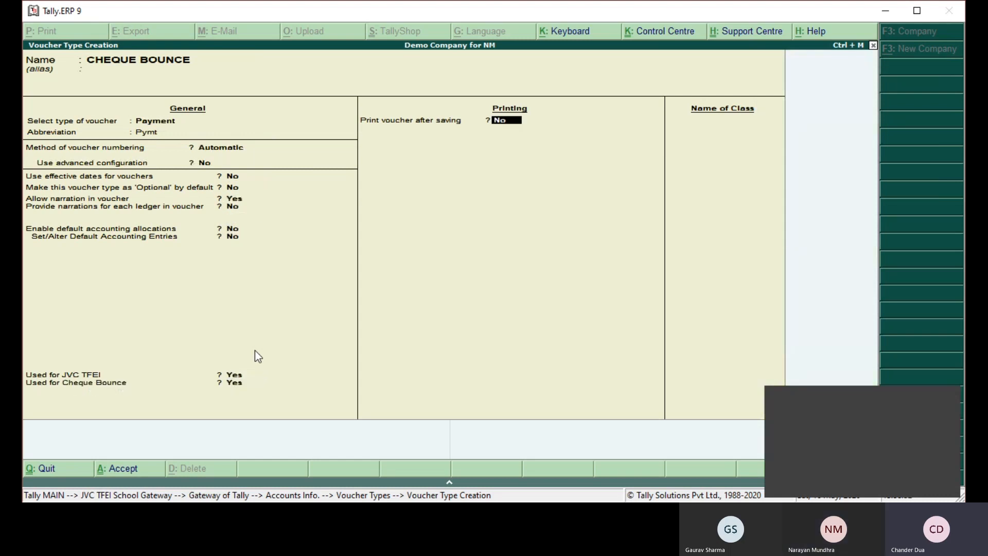
{"action": "key", "text": "Return"}
{"action": "key", "text": "Return"}
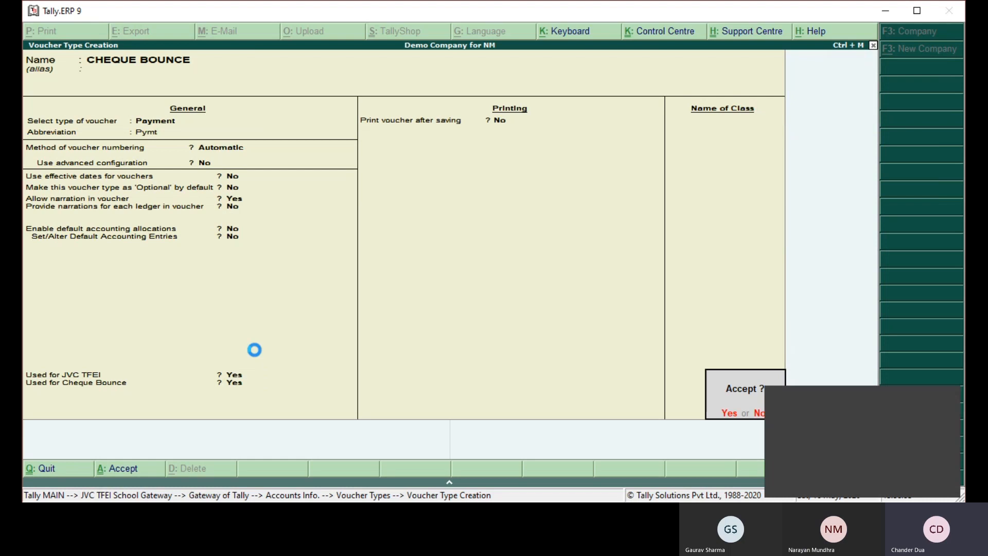
{"action": "key", "text": "Return"}
{"action": "key", "text": "Escape"}
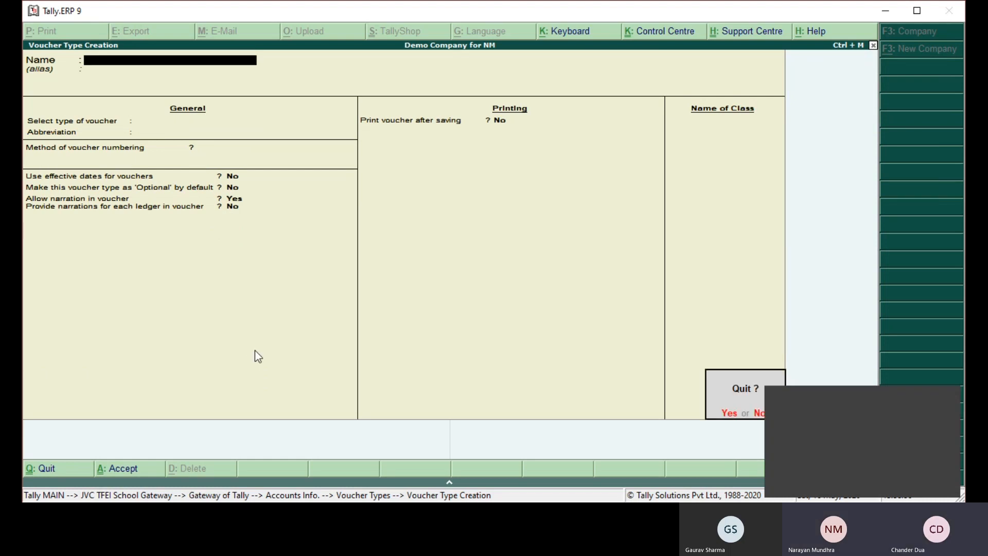
{"action": "key", "text": "y"}
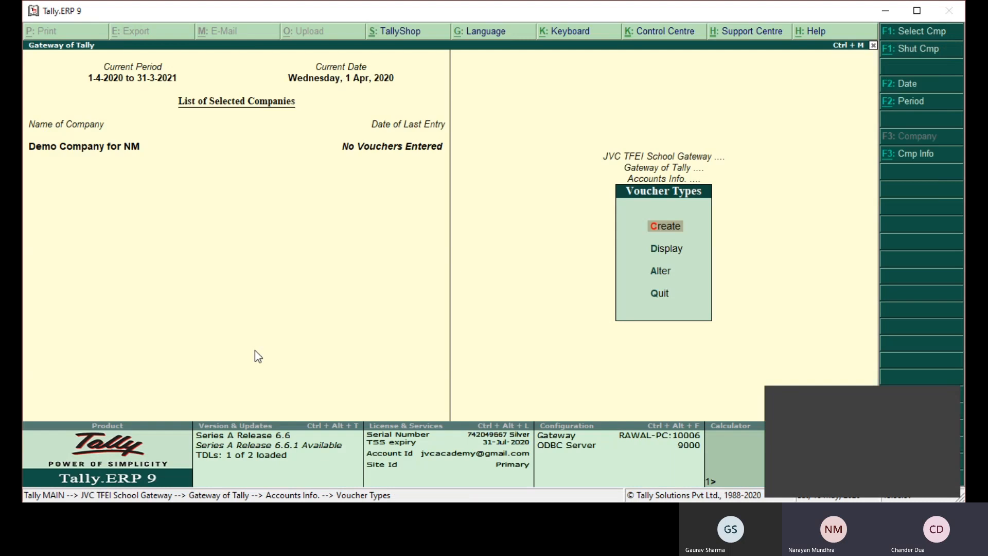
- Return to the JVC TFEI School Gateway and start creating a new Fee Head master
{"action": "key", "text": "Escape"}
{"action": "key", "text": "Escape"}
{"action": "key", "text": "Escape"}
{"action": "key", "text": "Up"}
{"action": "key", "text": "Up"}
{"action": "key", "text": "Up"}
{"action": "key", "text": "Up"}
{"action": "key", "text": "Up"}
{"action": "key", "text": "Up"}
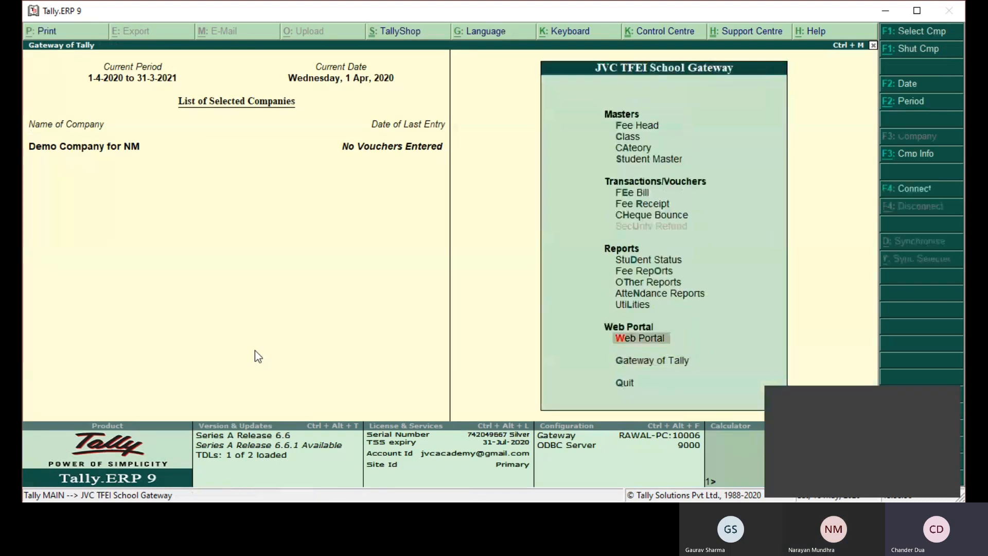
{"action": "key", "text": "Up"}
{"action": "key", "text": "Up"}
{"action": "key", "text": "Up"}
{"action": "key", "text": "Up"}
{"action": "key", "text": "Up"}
{"action": "key", "text": "Up"}
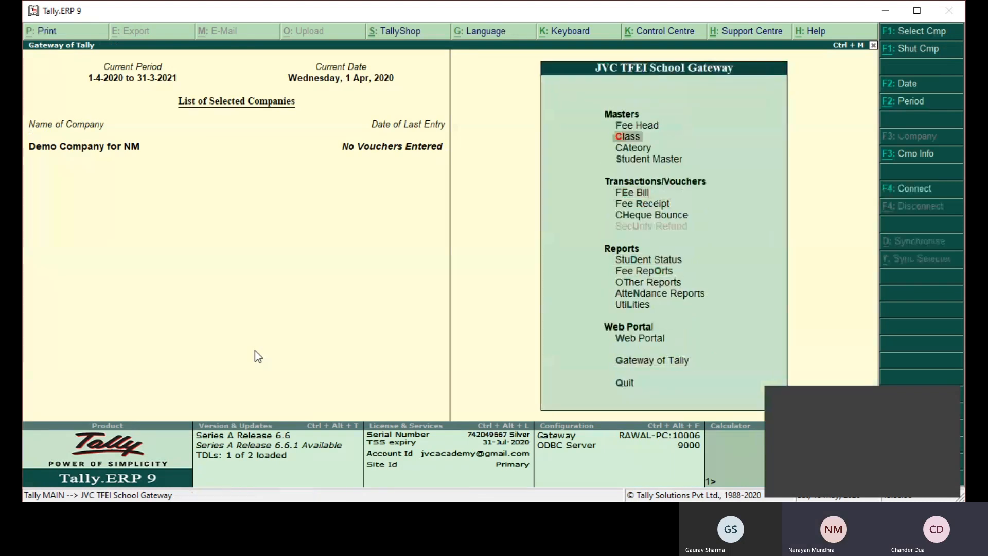
{"action": "key", "text": "Up"}
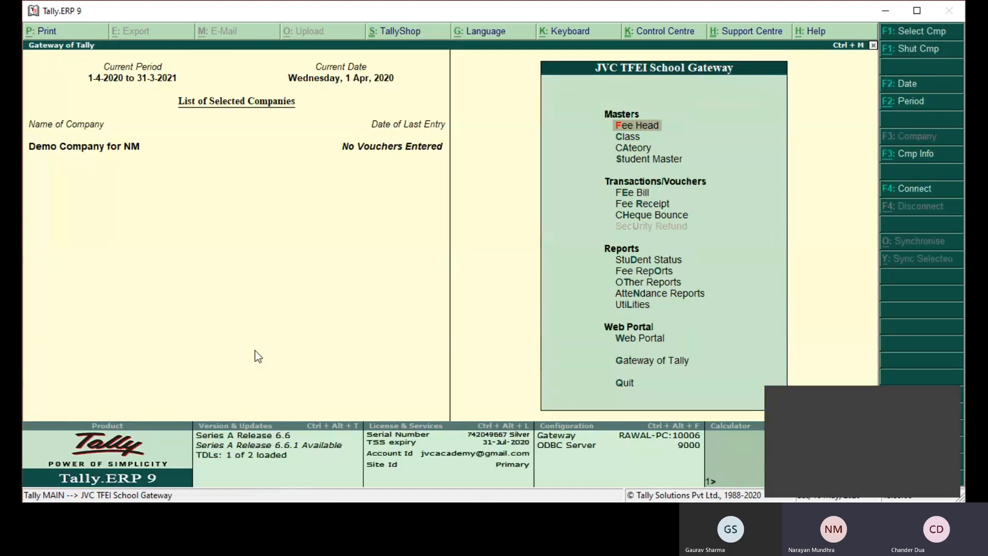
{"action": "key", "text": "Return"}
{"action": "key", "text": "Return"}
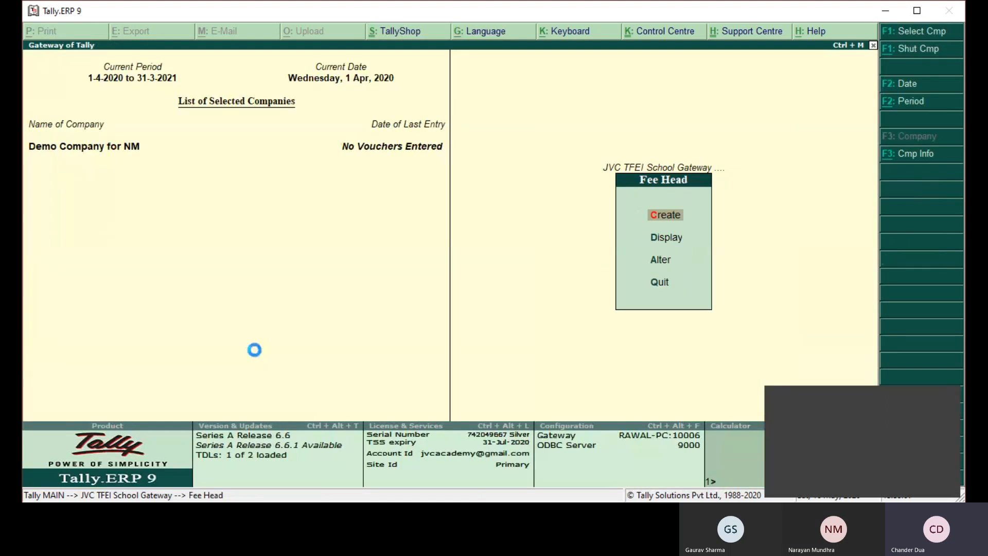
- Name the new fee head TUITION FEE
{"action": "type", "text": "T"}
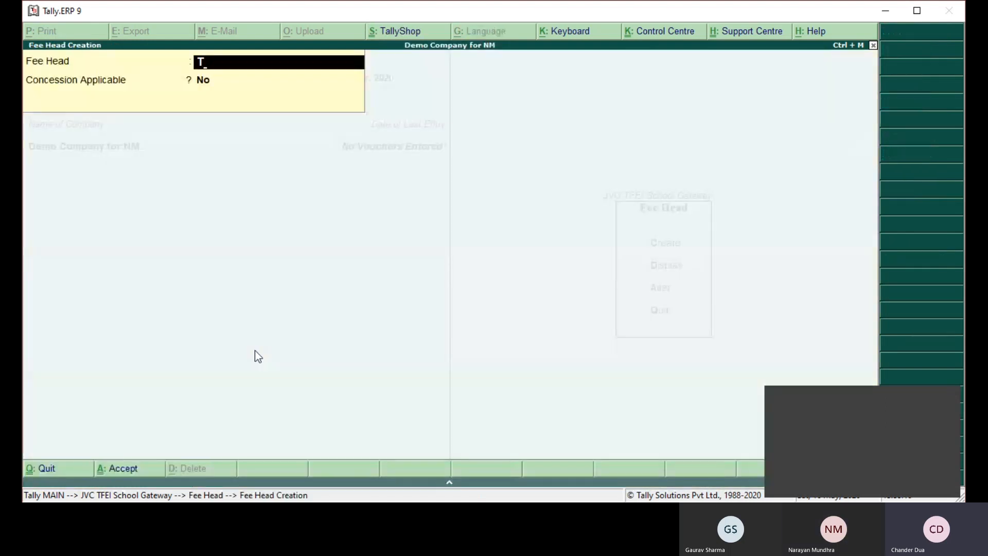
{"action": "type", "text": "UITION FEE"}
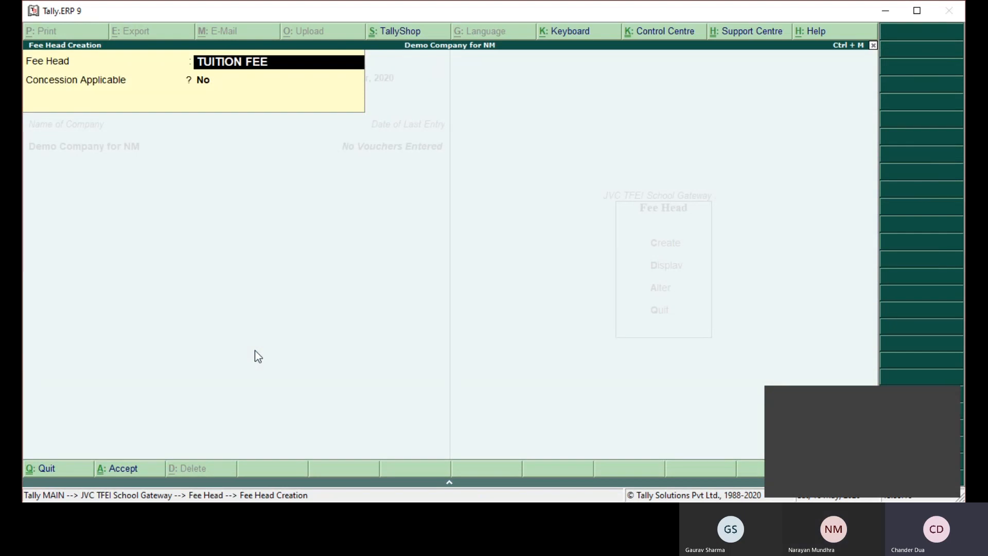
- Set Concession Applicable and Computation for ITC U/S 80 C to Yes for the TUITION FEE head
{"action": "key", "text": "Return"}
{"action": "type", "text": "Y"}
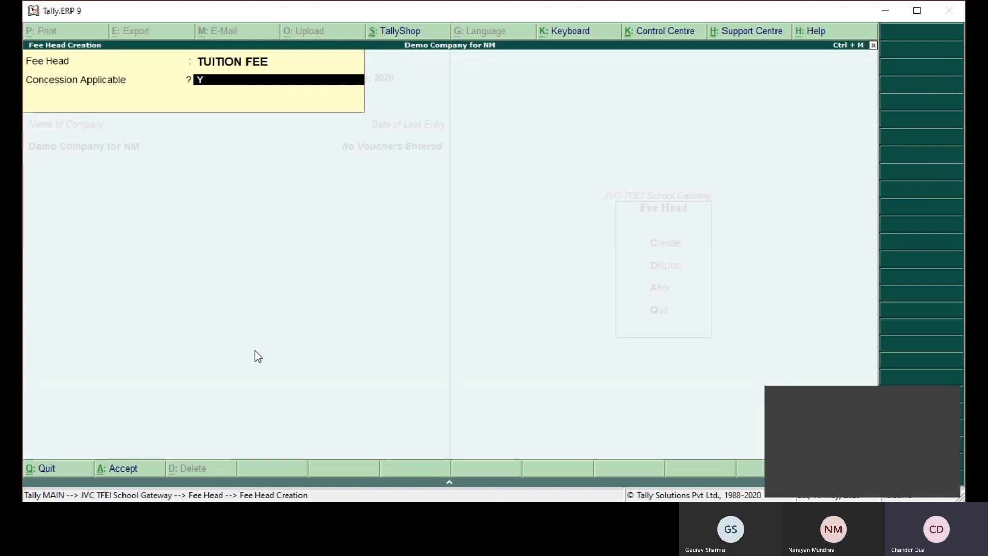
{"action": "key", "text": "Return"}
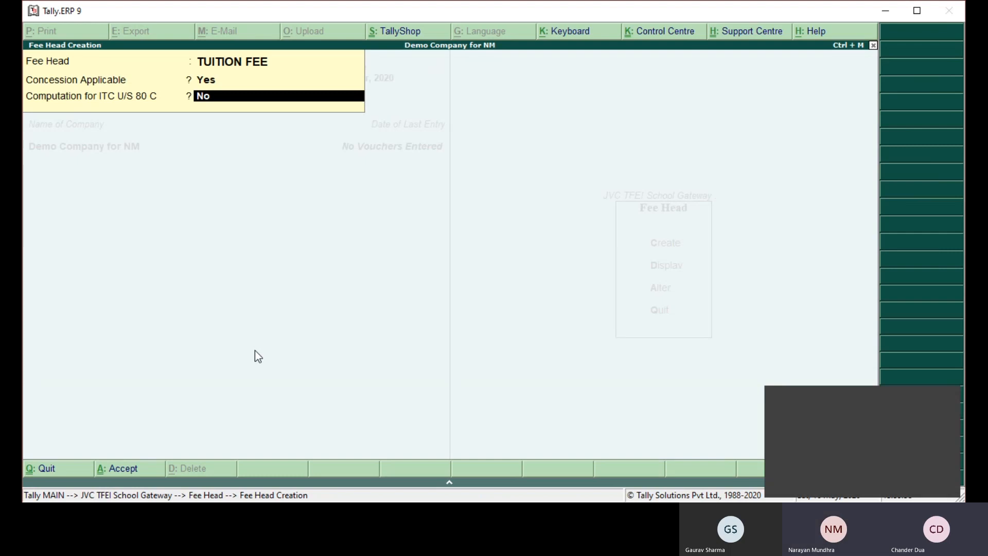
{"action": "type", "text": "Y"}
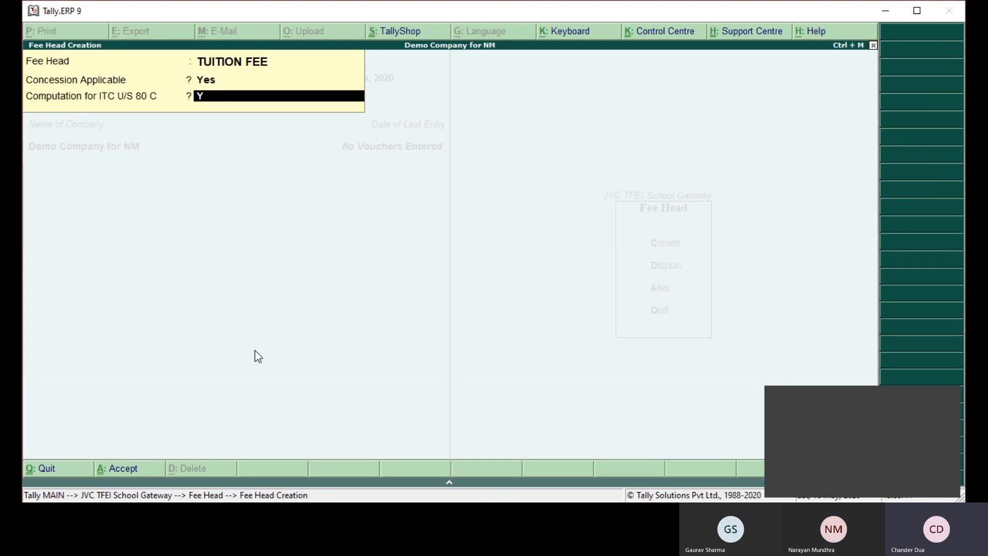
{"action": "key", "text": "Return"}
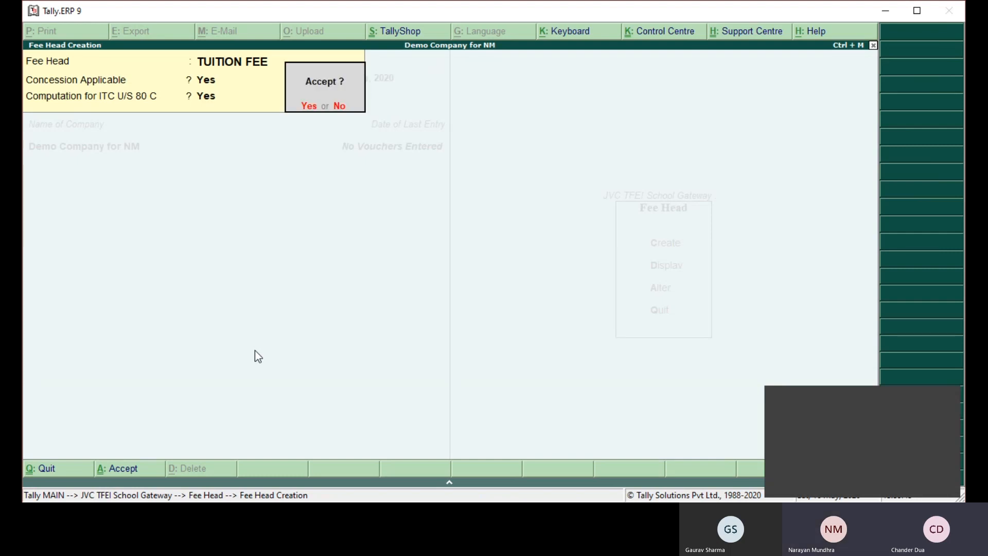
- Save the TUITION FEE head and create another fee head named ENTERTAIMNET ALLOWANCE with Concession Applicable set to No
{"action": "key", "text": "Return"}
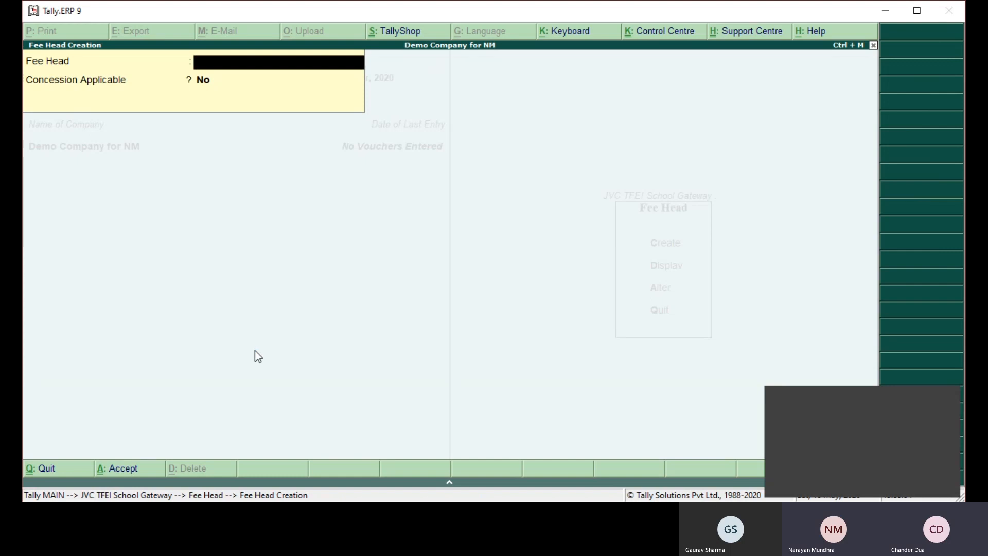
{"action": "type", "text": "ENTERTAIMNET ALLOWANCE"}
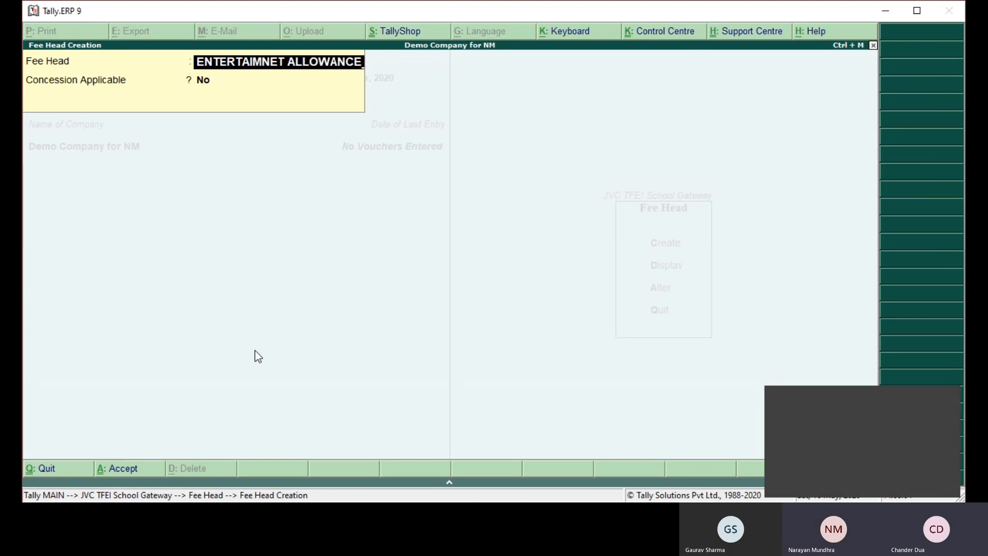
{"action": "key", "text": "Return"}
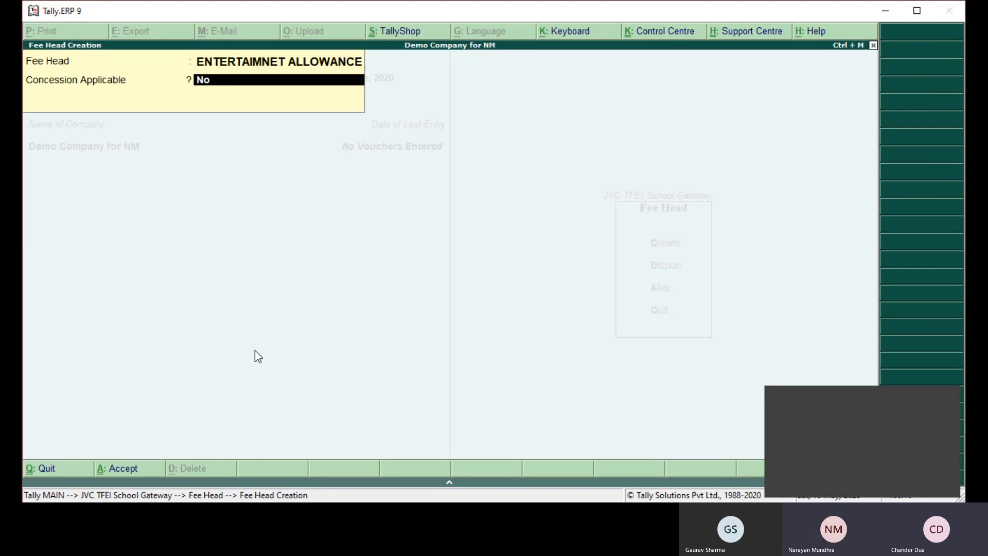
{"action": "key", "text": "Return"}
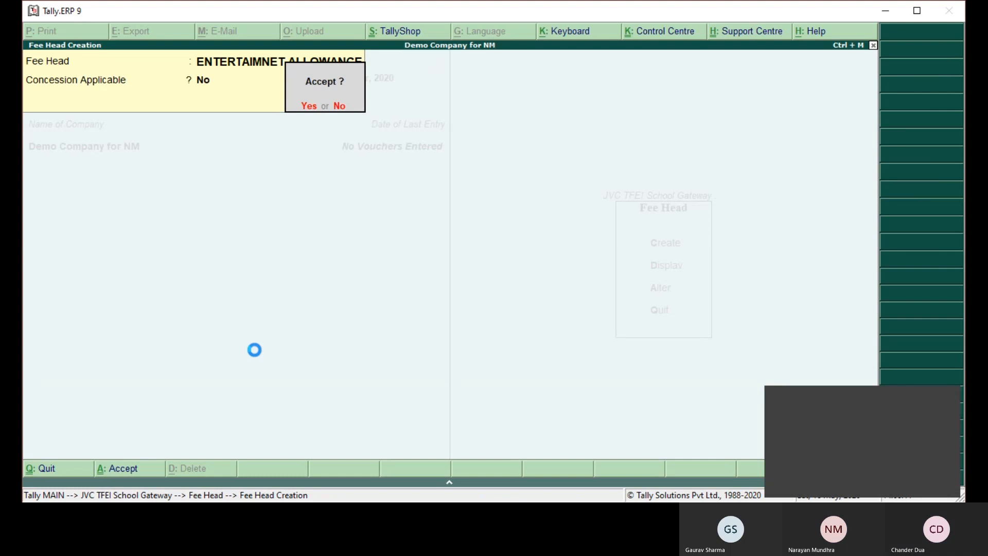
{"action": "key", "text": "Return"}
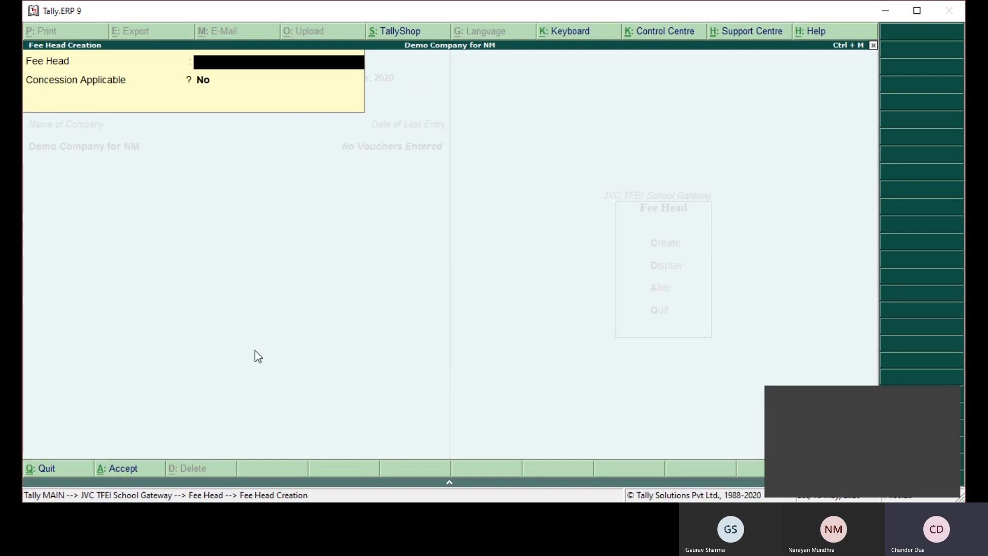
- Leave fee head creation and start creating a new Class master from the School Gateway
{"action": "key", "text": "Escape"}
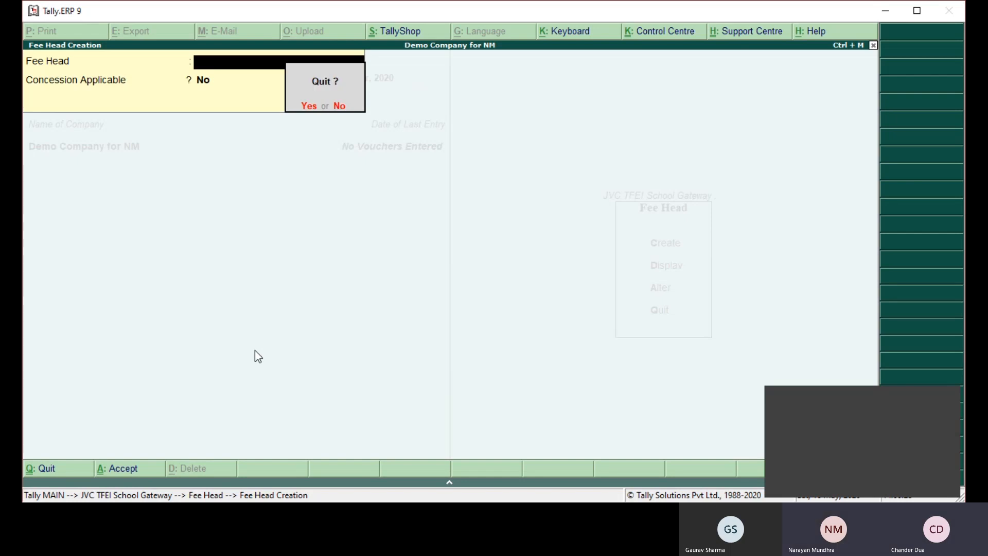
{"action": "key", "text": "y"}
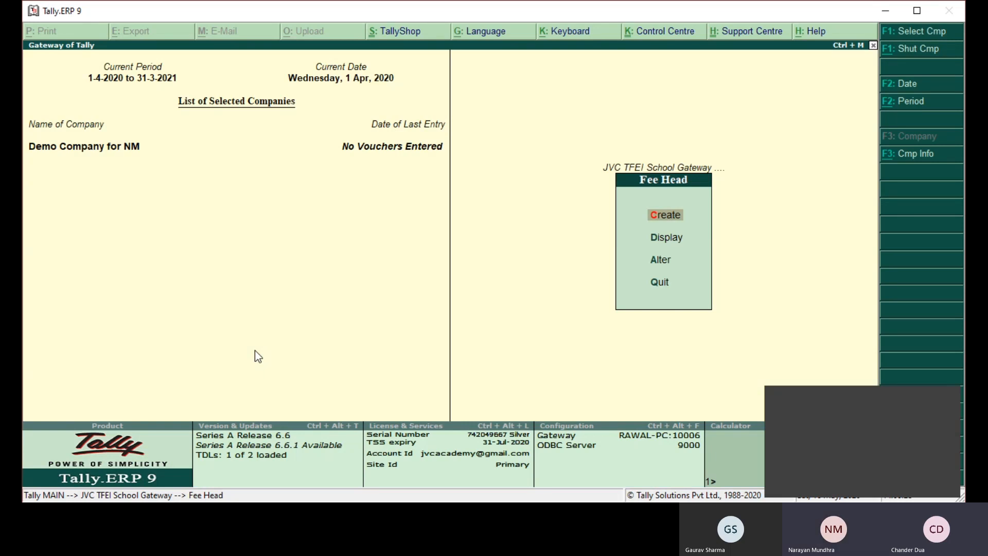
{"action": "key", "text": "Escape"}
{"action": "key", "text": "Down"}
{"action": "key", "text": "Return"}
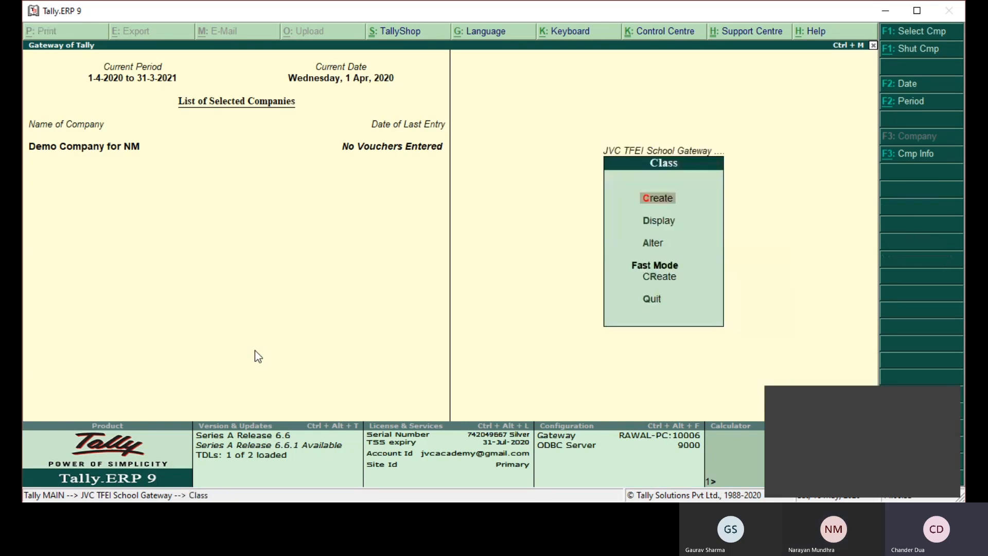
{"action": "key", "text": "Return"}
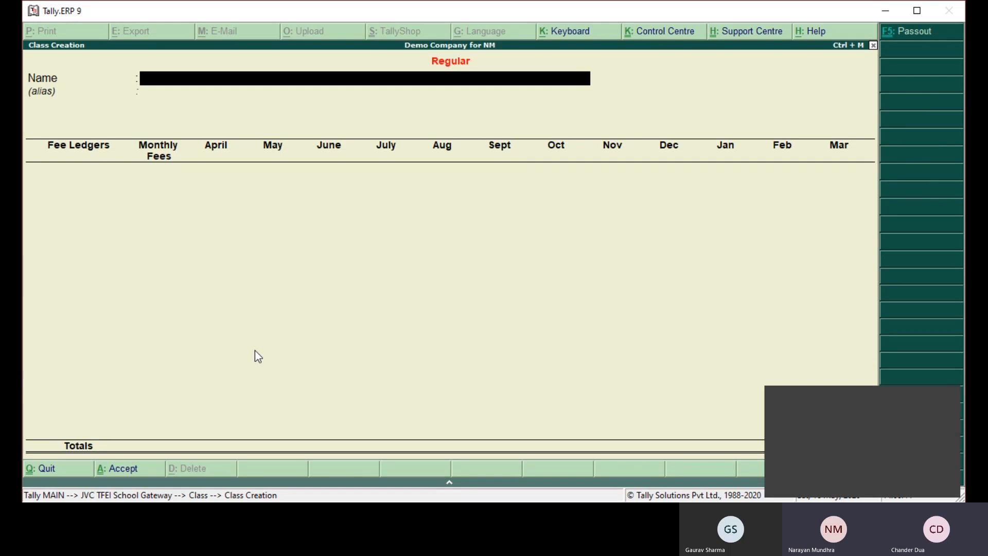
- Name the new class I-A and leave its alias empty
{"action": "type", "text": "I-a"}
{"action": "key", "text": "BackSpace"}
{"action": "type", "text": "A"}
{"action": "key", "text": "Return"}
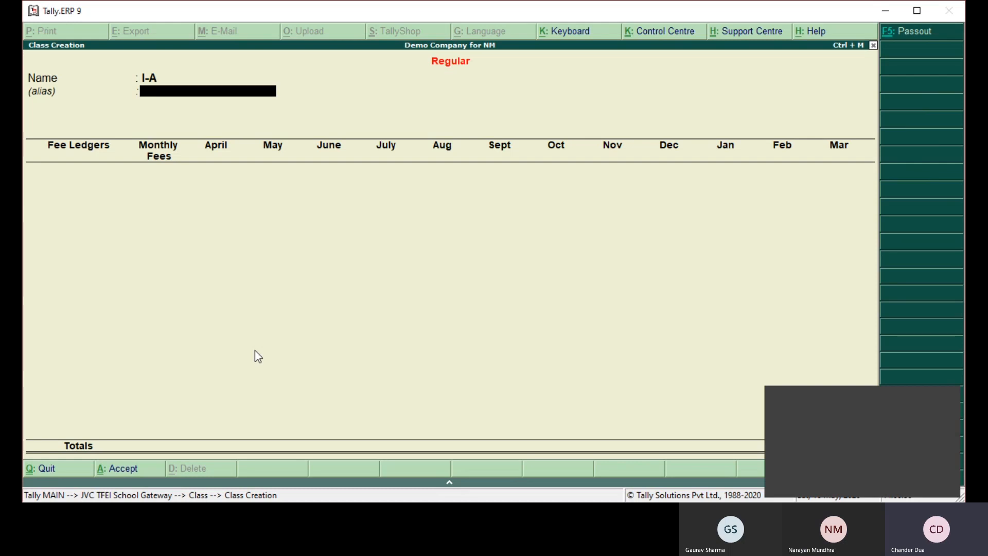
{"action": "key", "text": "Return"}
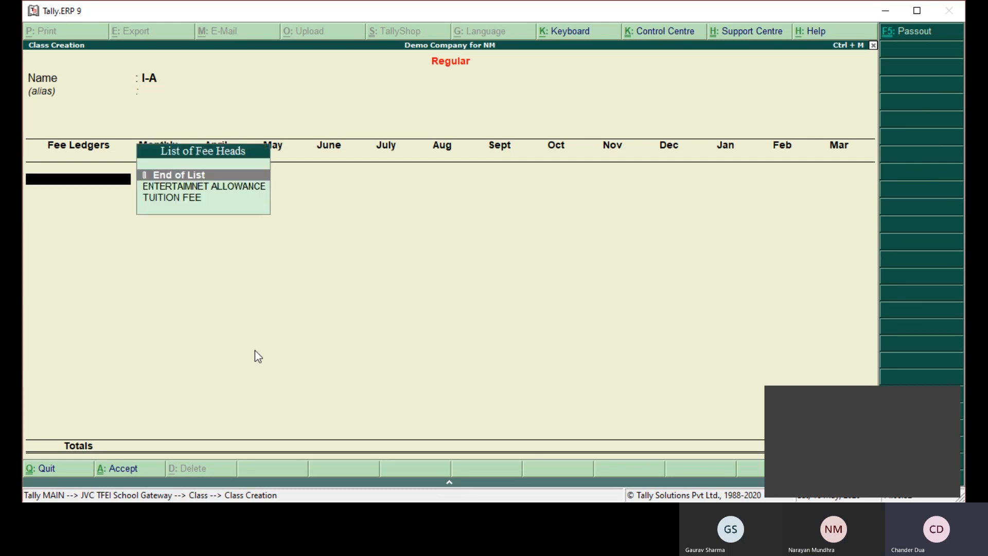
- Add TUITION FEE to class I-A with a monthly fee of 300 for every month from April to March
{"action": "key", "text": "Down"}
{"action": "key", "text": "Down"}
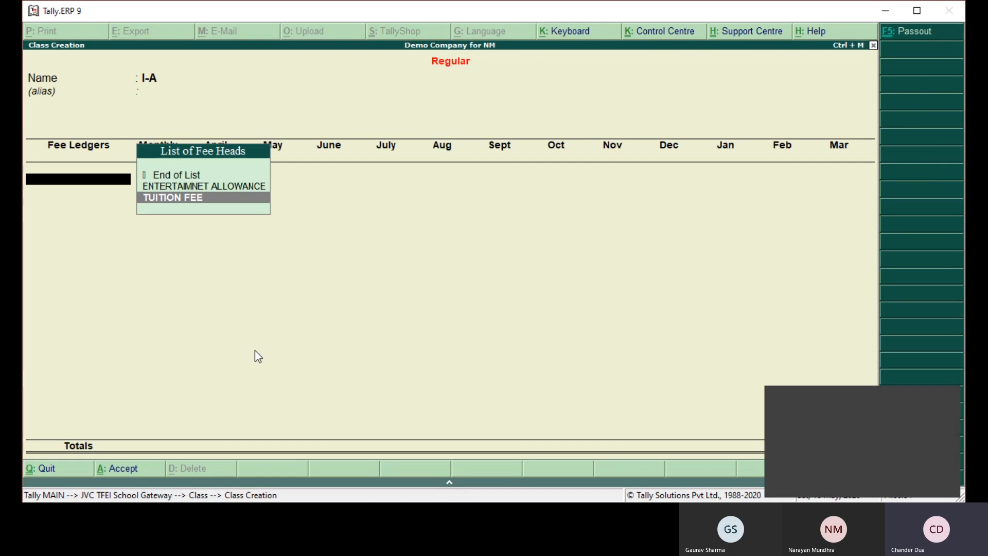
{"action": "key", "text": "Return"}
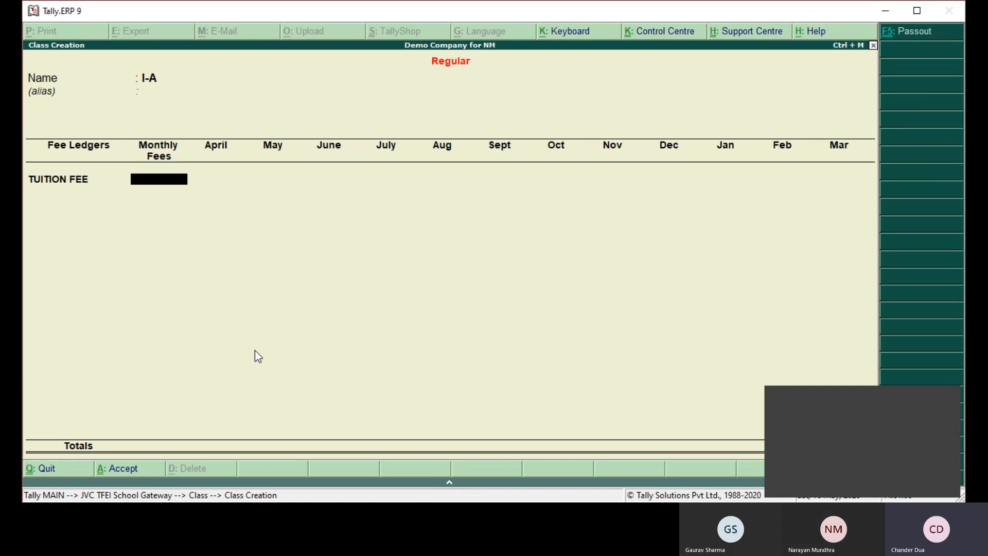
{"action": "type", "text": "300"}
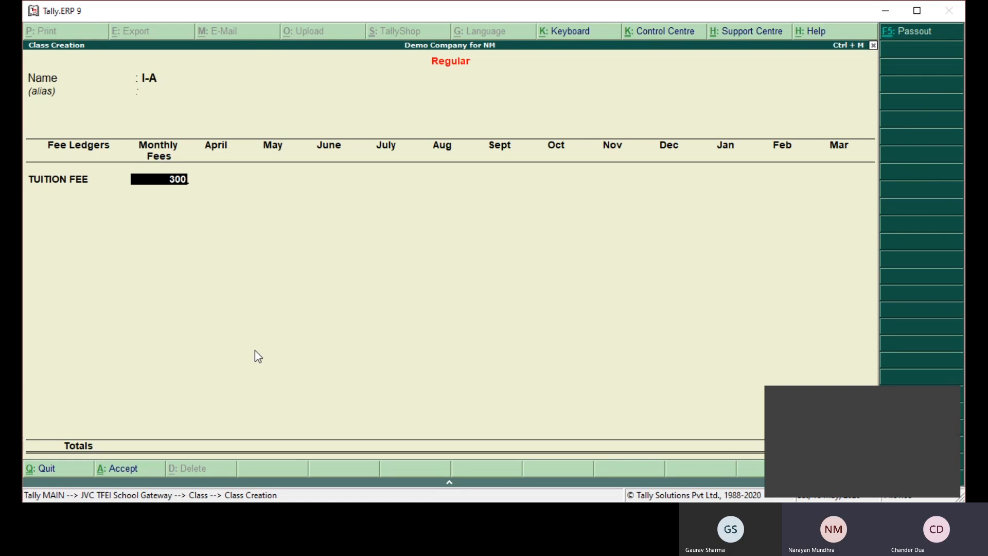
{"action": "key", "text": "Return"}
{"action": "key", "text": "Return"}
{"action": "key", "text": "Return"}
{"action": "key", "text": "Return"}
{"action": "key", "text": "Return"}
{"action": "key", "text": "Return"}
{"action": "key", "text": "Return"}
{"action": "key", "text": "Return"}
{"action": "key", "text": "Return"}
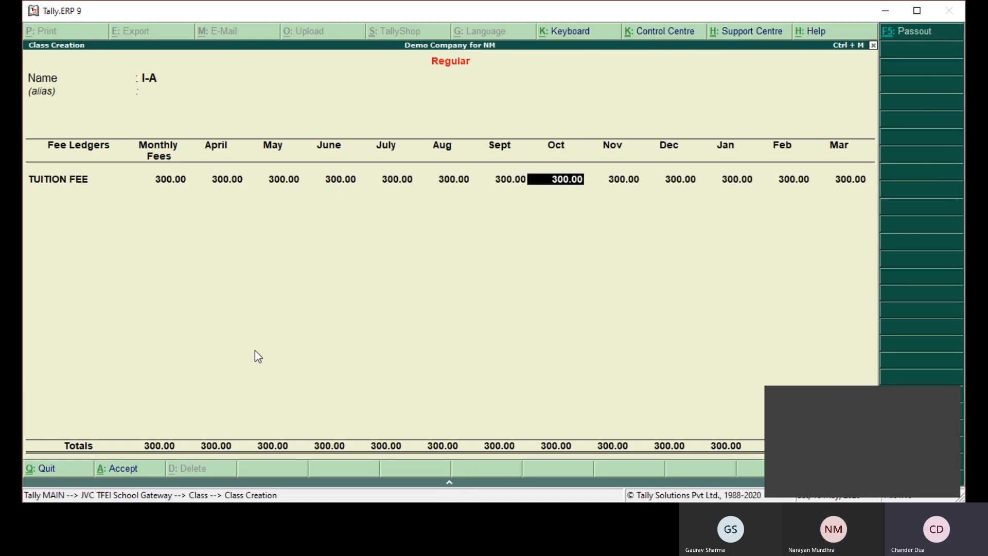
{"action": "key", "text": "Return"}
{"action": "key", "text": "Return"}
{"action": "key", "text": "Return"}
{"action": "key", "text": "Return"}
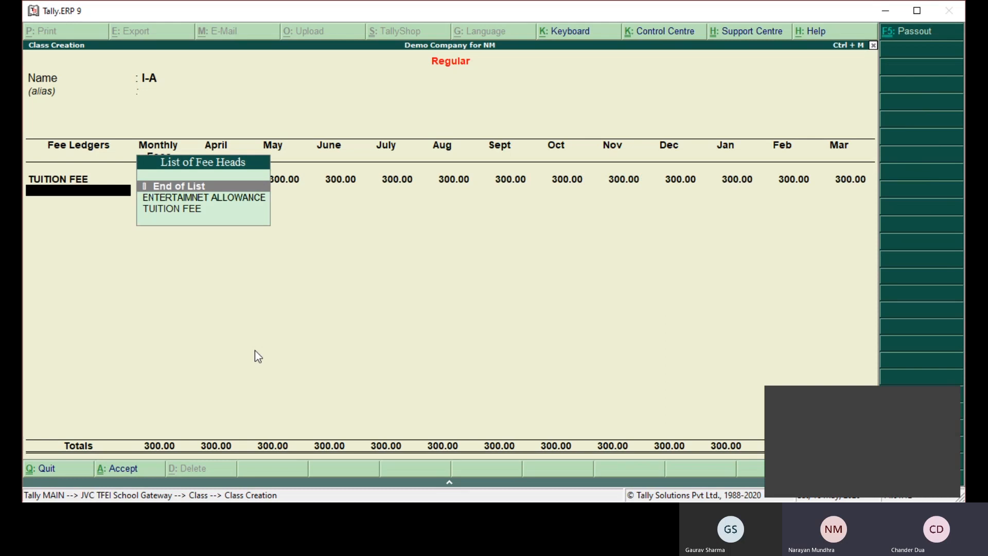
- Add ENTERTAIMNET ALLOWANCE to class I-A with no monthly fee, charging 1,600 only in July and January
{"action": "key", "text": "Down"}
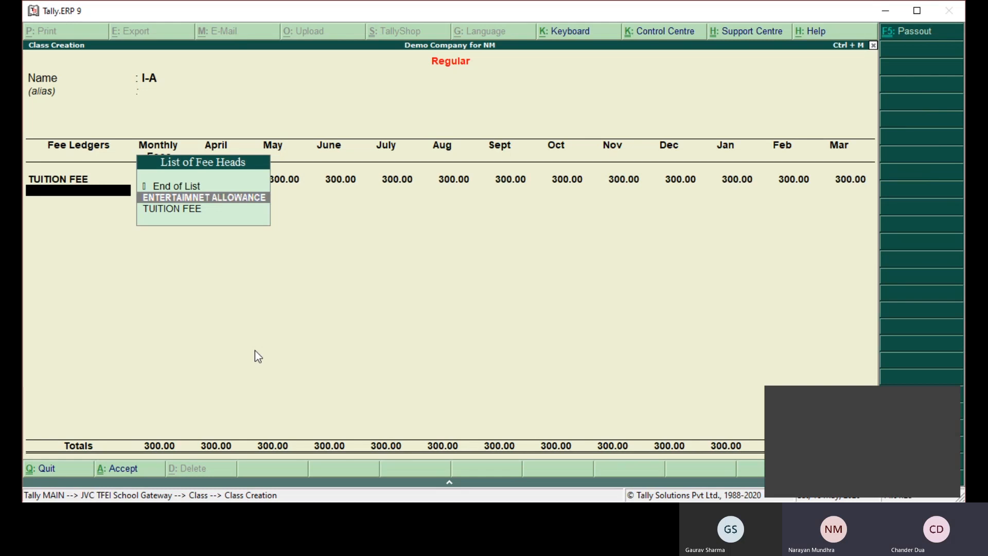
{"action": "key", "text": "Return"}
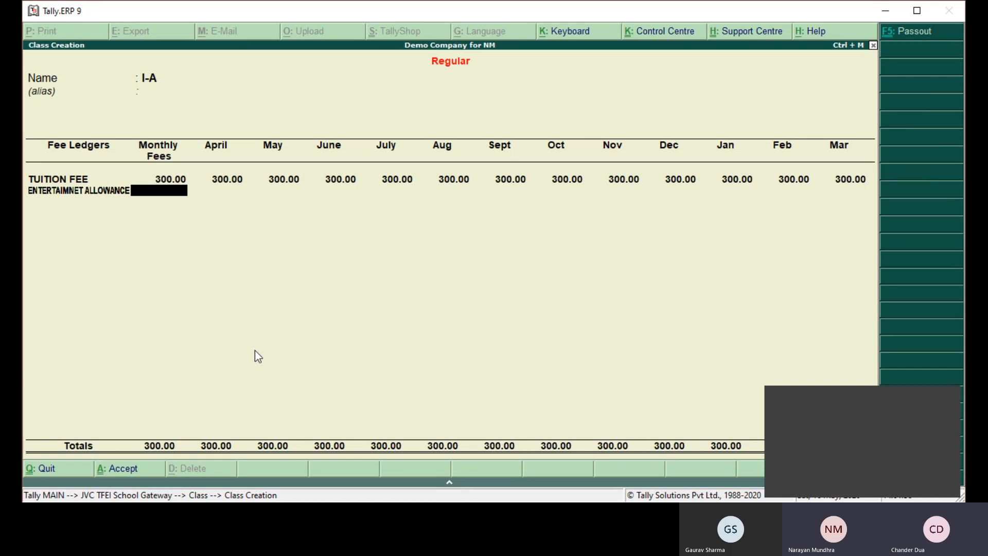
{"action": "key", "text": "Return"}
{"action": "key", "text": "Return"}
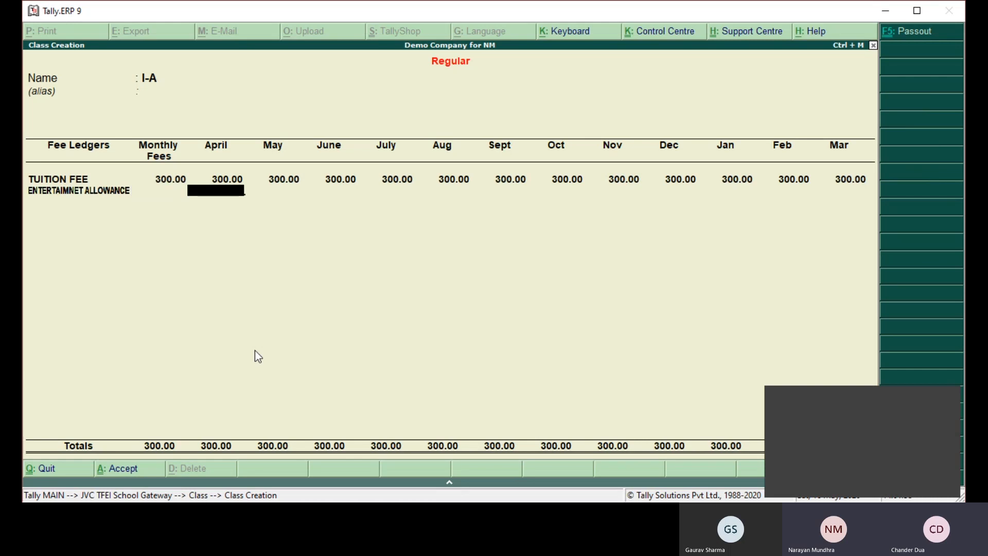
{"action": "key", "text": "Return"}
{"action": "key", "text": "Return"}
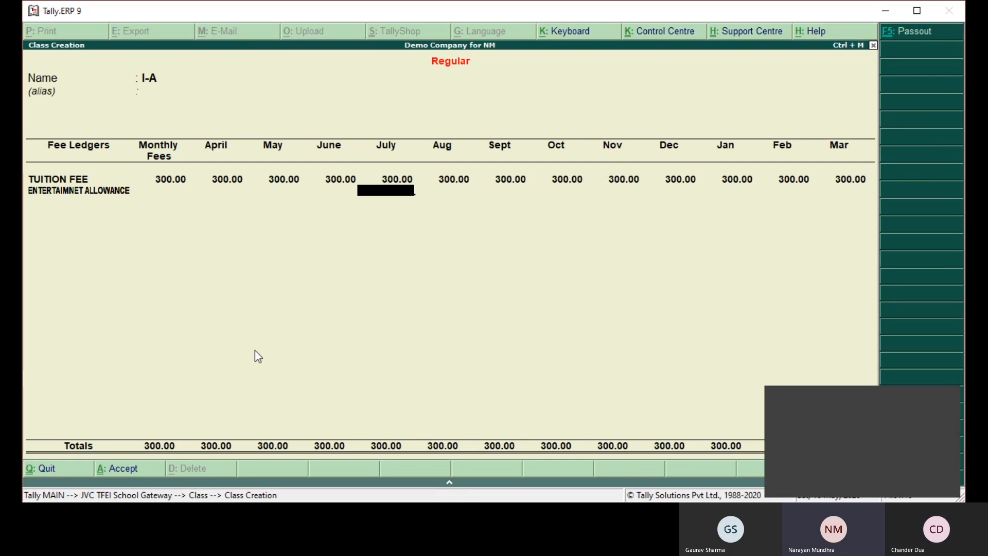
{"action": "type", "text": "1600"}
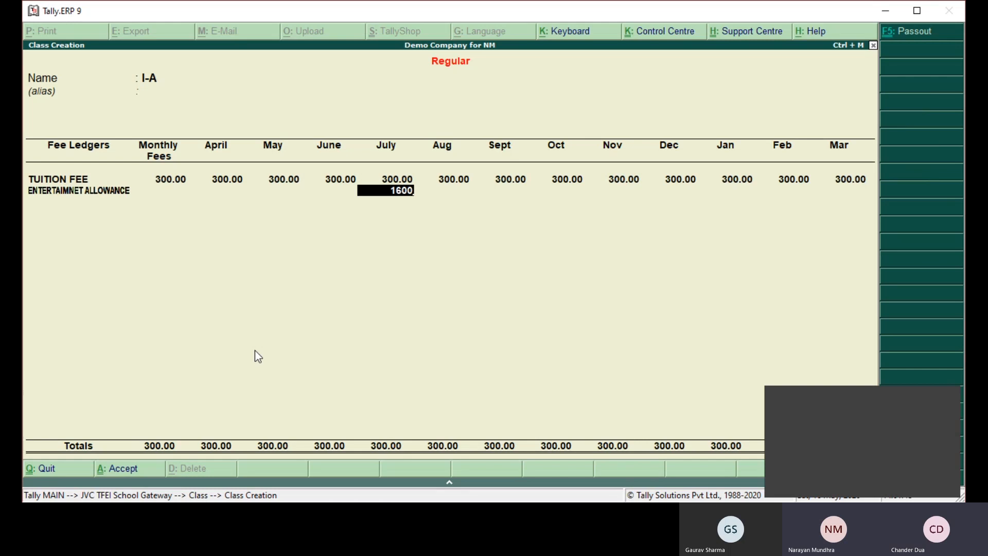
{"action": "key", "text": "Return"}
{"action": "key", "text": "Return"}
{"action": "key", "text": "Return"}
{"action": "key", "text": "Return"}
{"action": "key", "text": "Return"}
{"action": "key", "text": "Return"}
{"action": "type", "text": "1,600"}
{"action": "key", "text": "Return"}
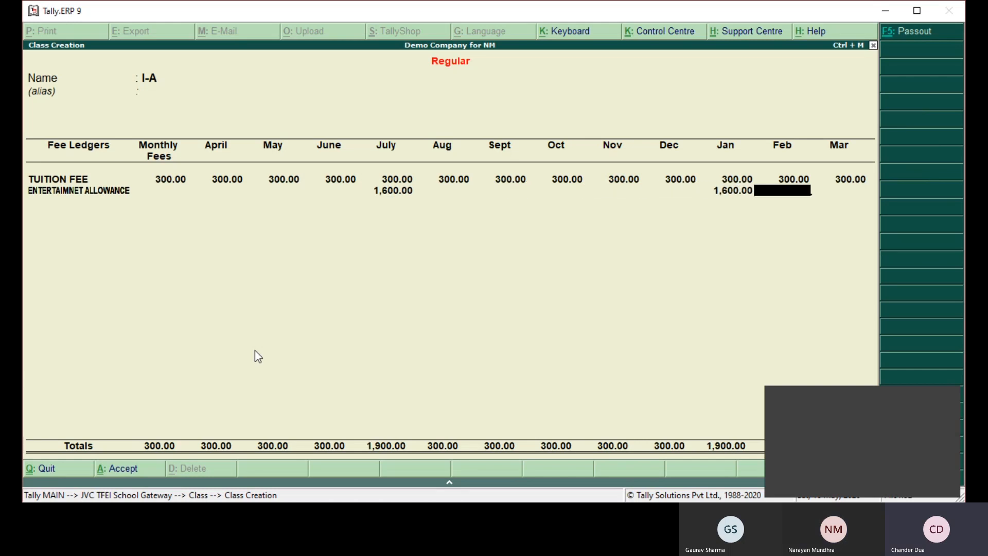
- Save class I-A with the remaining months blank and return to the JVC TFEI School Gateway
{"action": "key", "text": "Return"}
{"action": "key", "text": "Return"}
{"action": "key", "text": "Return"}
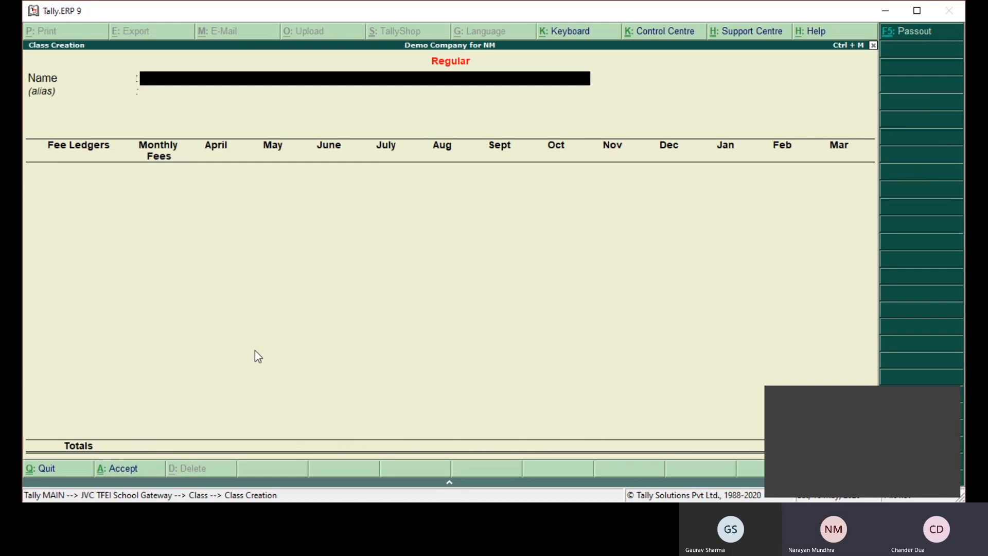
{"action": "key", "text": "Escape"}
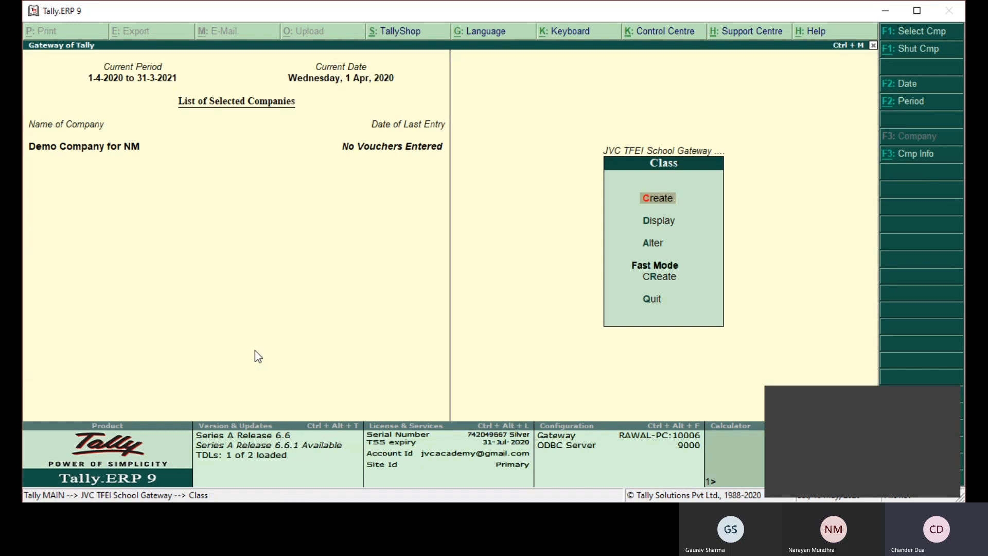
{"action": "key", "text": "Escape"}
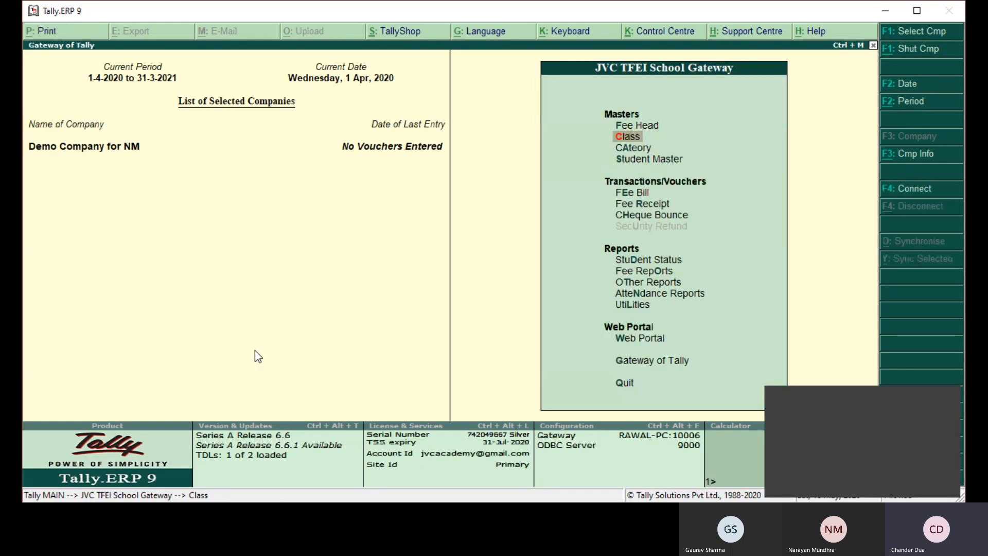
- Open the I-A group for alteration through Accounts Info in the Gateway of Tally
{"action": "key", "text": "g"}
{"action": "key", "text": "a"}
{"action": "key", "text": "Return"}
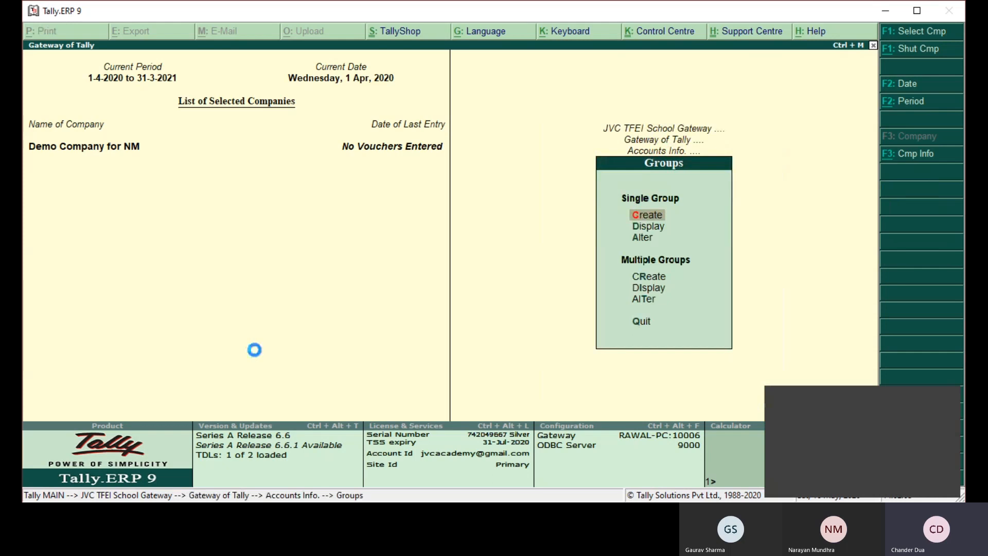
{"action": "type", "text": "aI-"}
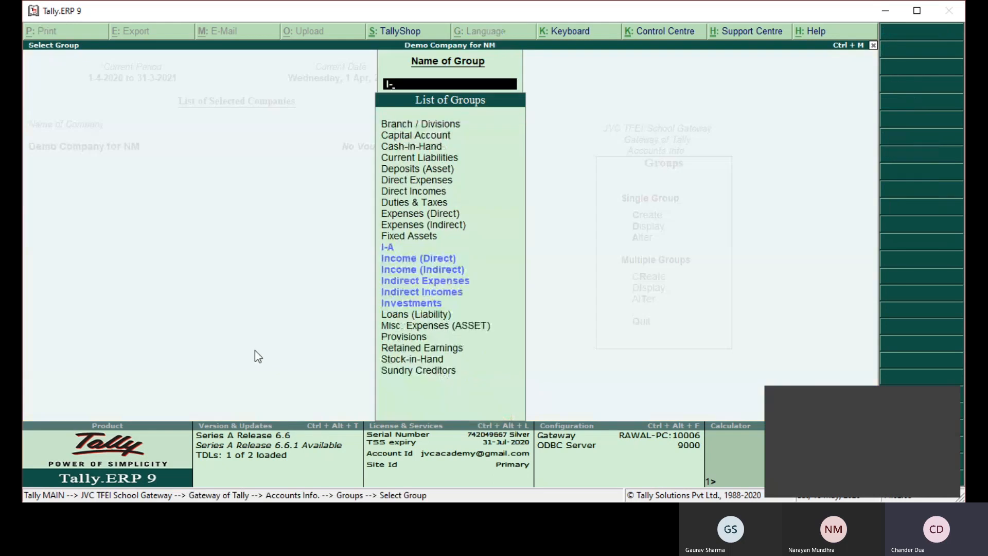
{"action": "type", "text": "A"}
{"action": "key", "text": "Return"}
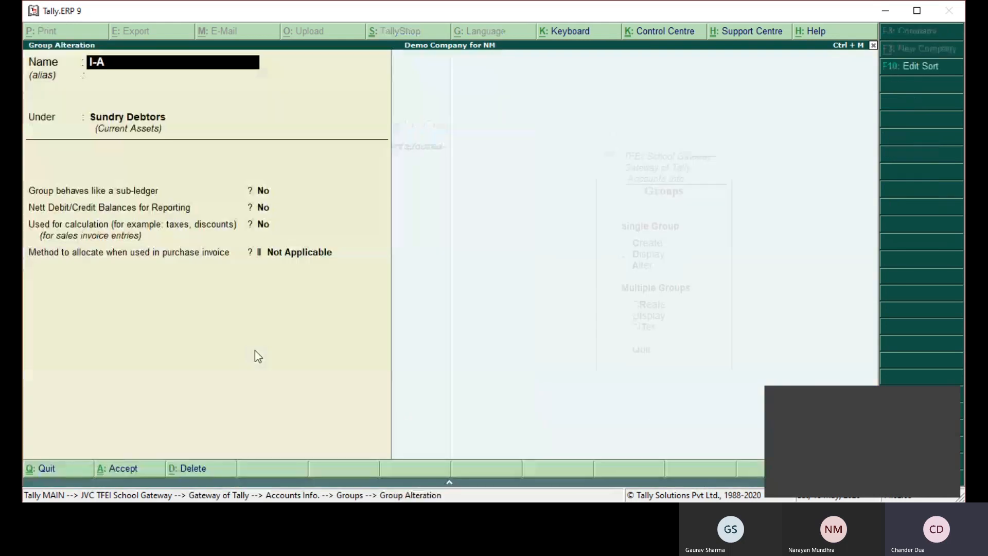
- Place the I-A group under Students, then save it and return to the School Gateway
{"action": "key", "text": "Return"}
{"action": "key", "text": "Return"}
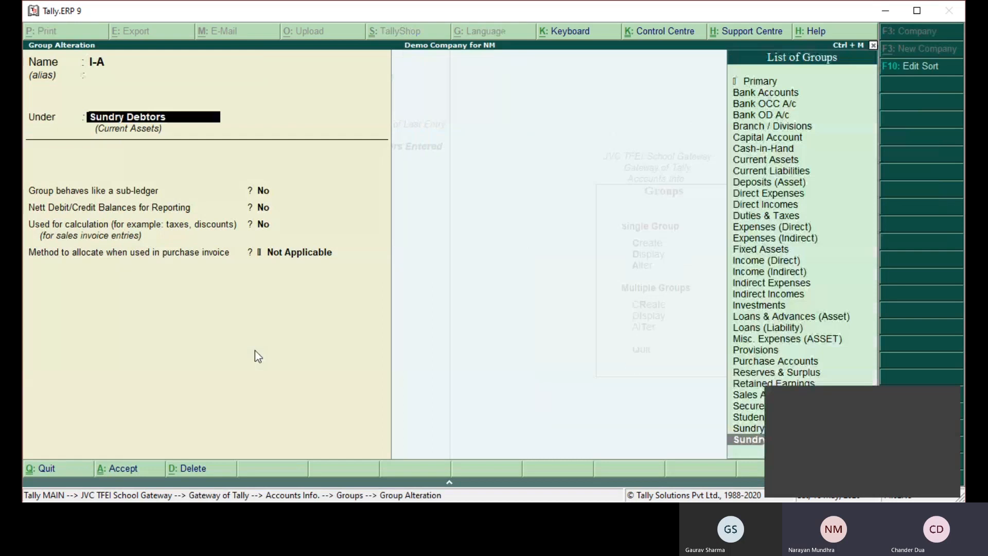
{"action": "type", "text": "STUDENTS"}
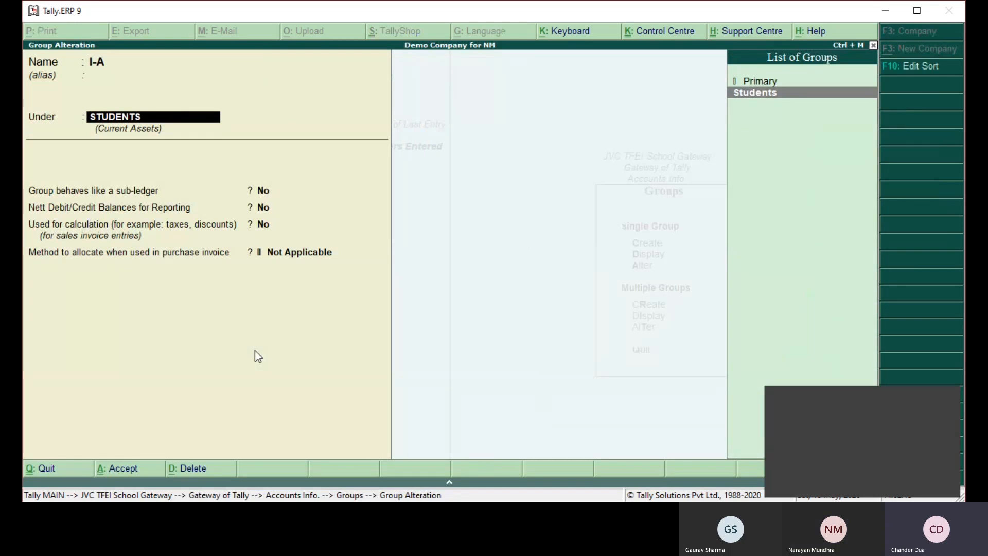
{"action": "key", "text": "Return"}
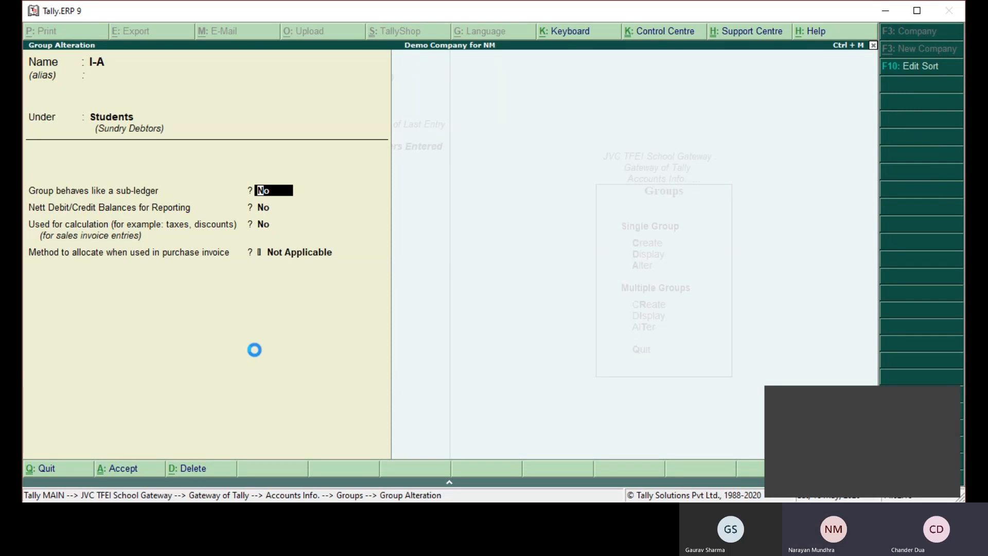
{"action": "key", "text": "ctrl+a"}
{"action": "key", "text": "Escape"}
{"action": "key", "text": "Escape"}
{"action": "key", "text": "Escape"}
{"action": "key", "text": "Escape"}
- Open Fast Mode creation for the Class master from the School Gateway
{"action": "key", "text": "Up"}
{"action": "key", "text": "Up"}
{"action": "key", "text": "Up"}
{"action": "key", "text": "Up"}
{"action": "key", "text": "Up"}
{"action": "key", "text": "Up"}
{"action": "key", "text": "Up"}
{"action": "key", "text": "Up"}
{"action": "key", "text": "Up"}
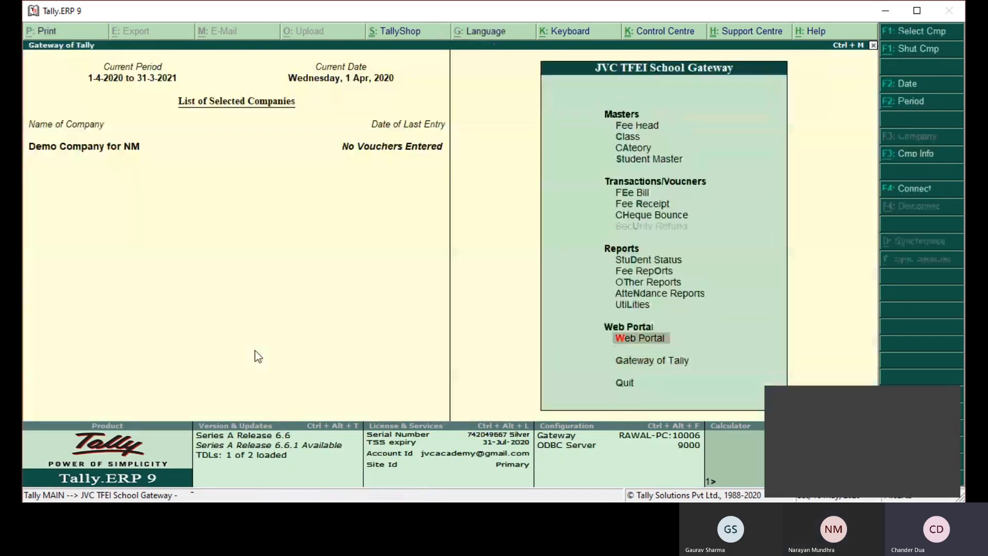
{"action": "key", "text": "Up"}
{"action": "key", "text": "Up"}
{"action": "key", "text": "Up"}
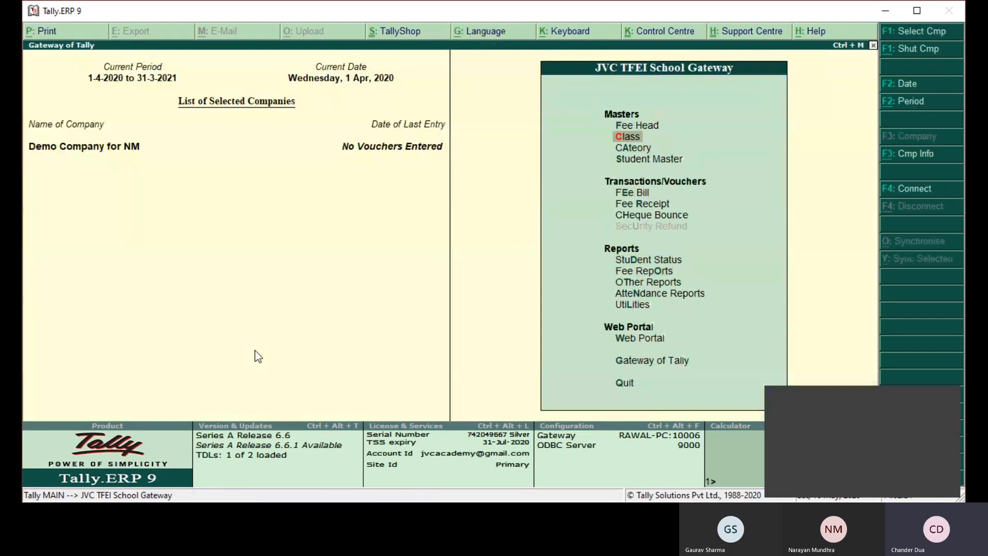
{"action": "key", "text": "Return"}
{"action": "key", "text": "Down"}
{"action": "key", "text": "Down"}
{"action": "key", "text": "Down"}
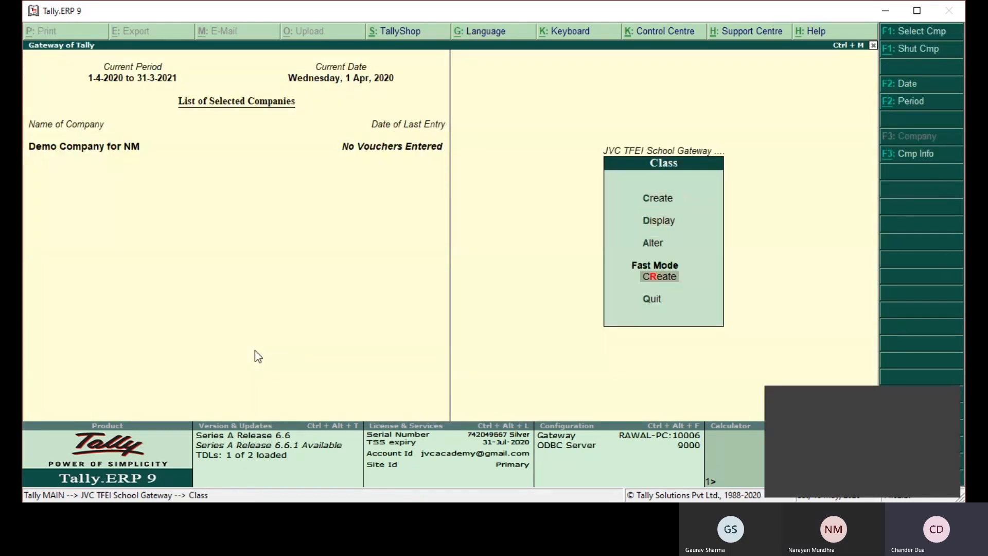
{"action": "key", "text": "Return"}
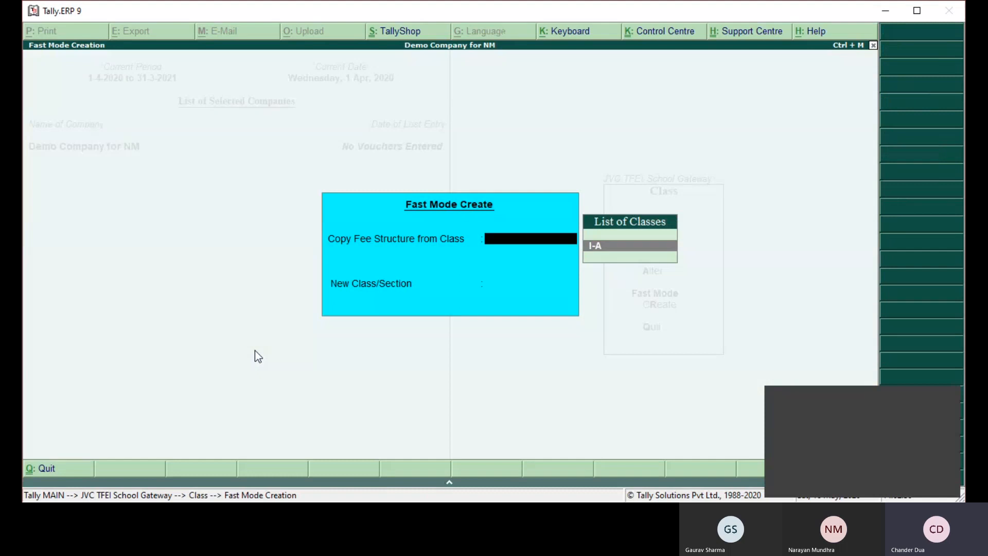
- Create class I-B in Fast Mode by copying the fee structure from class I-A, and return to the School Gateway
{"action": "key", "text": "Return"}
{"action": "type", "text": "I-B"}
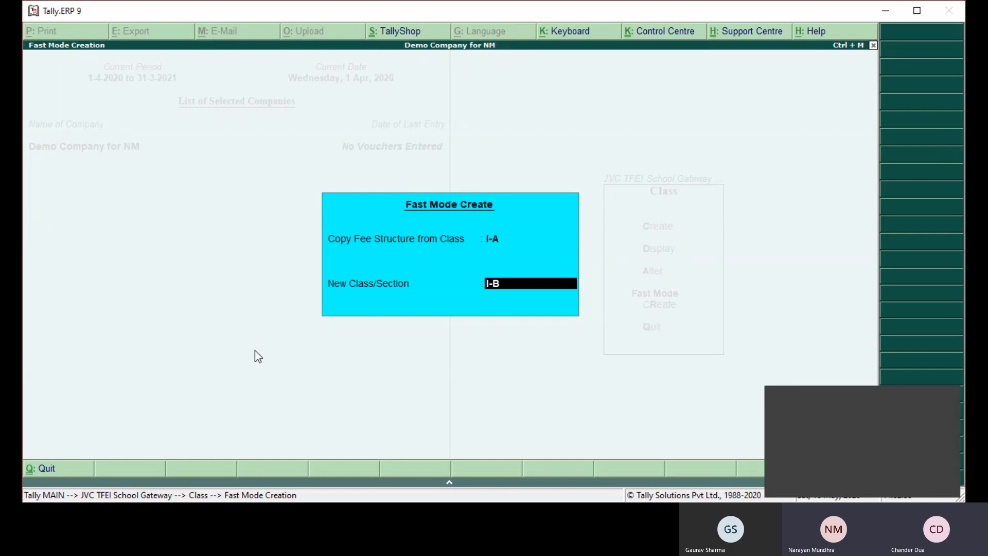
{"action": "key", "text": "Return"}
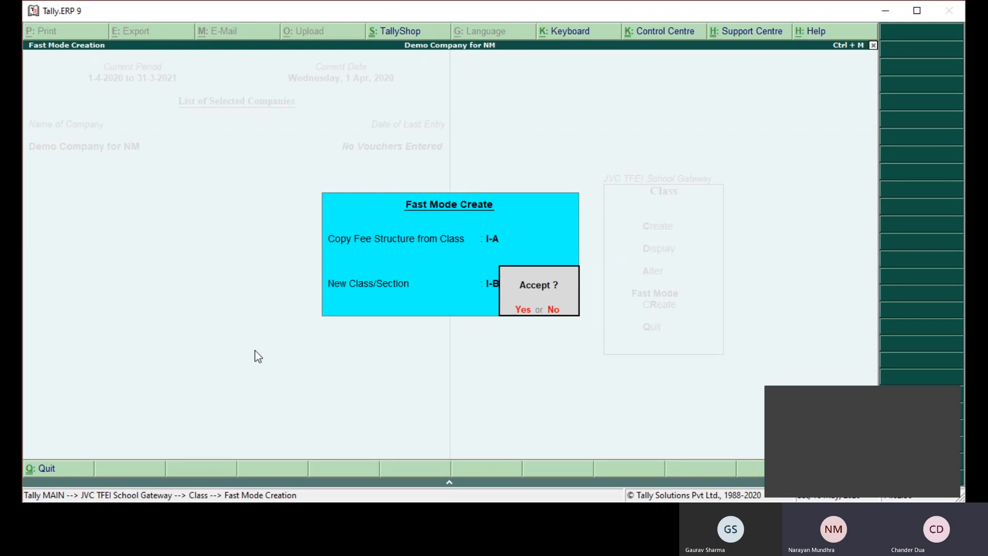
{"action": "key", "text": "Return"}
{"action": "key", "text": "Escape"}
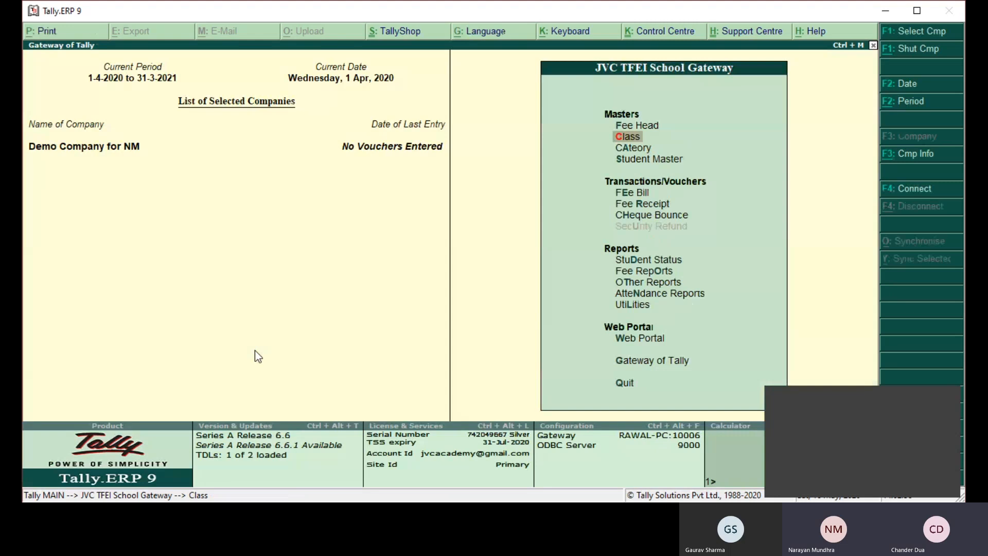
- Open class I-B for alteration to review its copied fee structure, and return to the School Gateway without changes
{"action": "key", "text": "Return"}
{"action": "key", "text": "Down"}
{"action": "key", "text": "Down"}
{"action": "key", "text": "Return"}
{"action": "key", "text": "Down"}
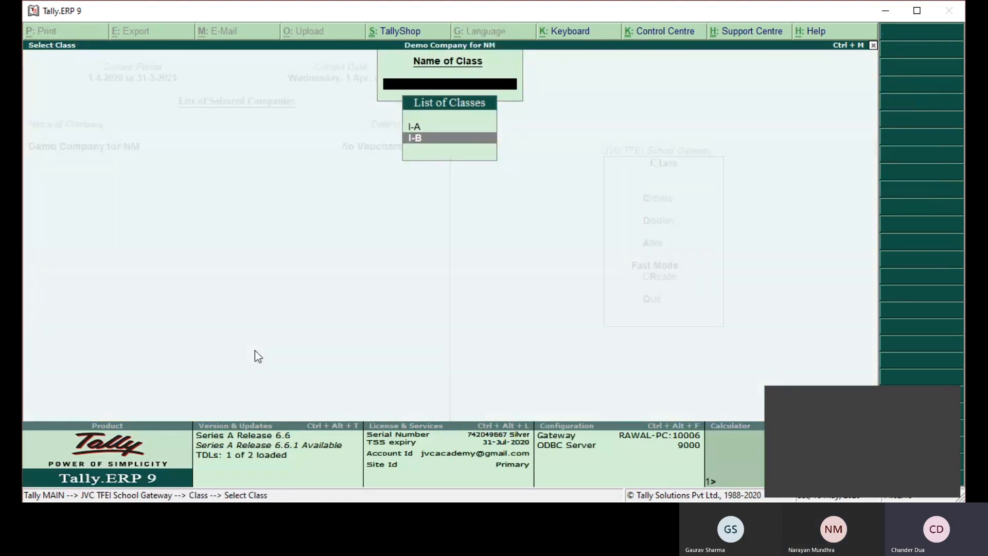
{"action": "key", "text": "Return"}
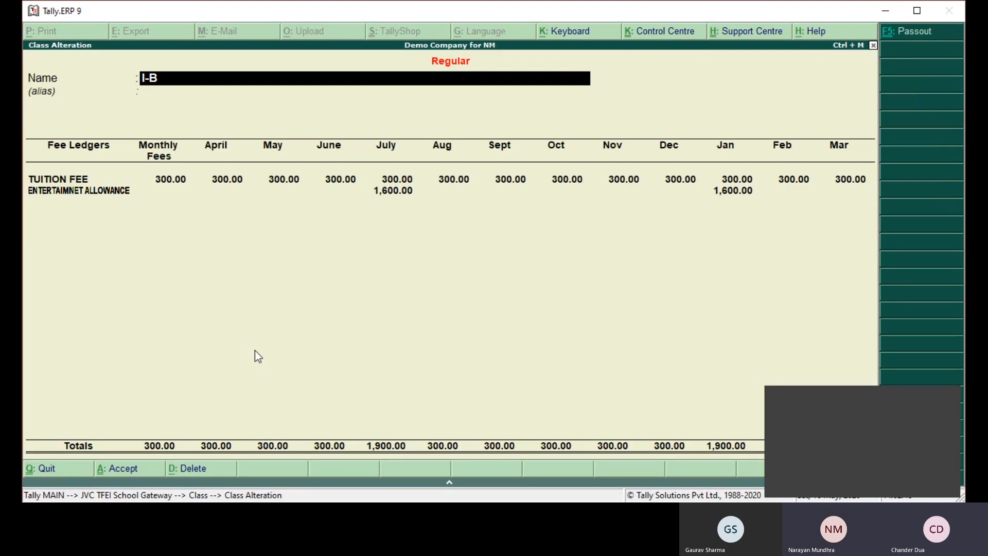
{"action": "key", "text": "BackSpace"}
{"action": "key", "text": "Escape"}
{"action": "key", "text": "BackSpace"}
{"action": "key", "text": "Escape"}
{"action": "key", "text": "Escape"}
- Open Fast Mode creation for the Class master and set I-B as the class to copy the fee structure from
{"action": "key", "text": "Return"}
{"action": "key", "text": "Return"}
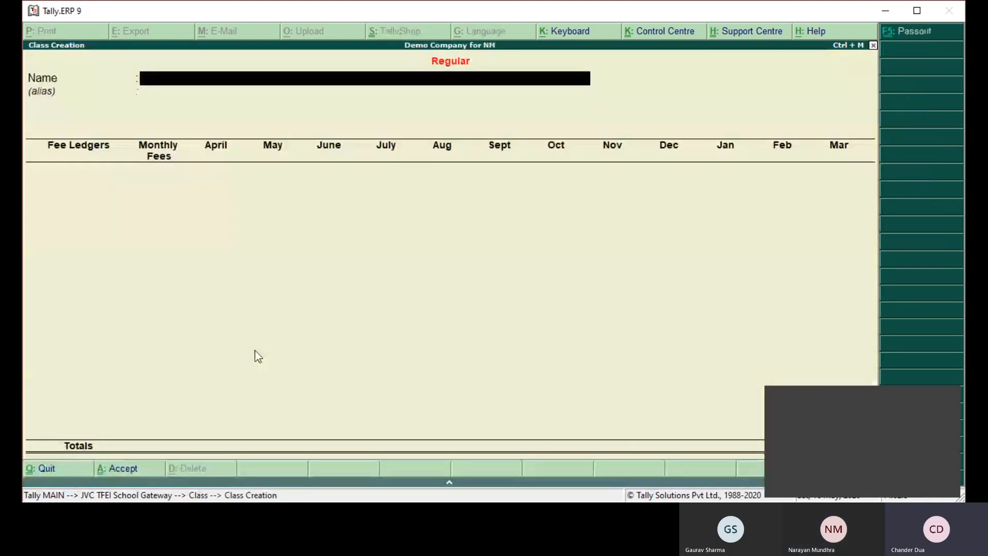
{"action": "key", "text": "Escape"}
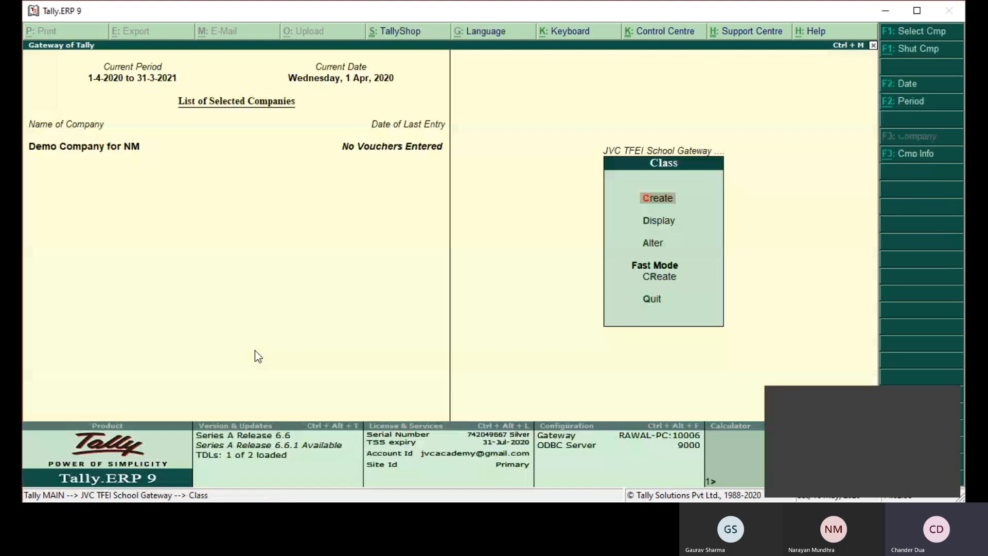
{"action": "key", "text": "r"}
{"action": "key", "text": "Return"}
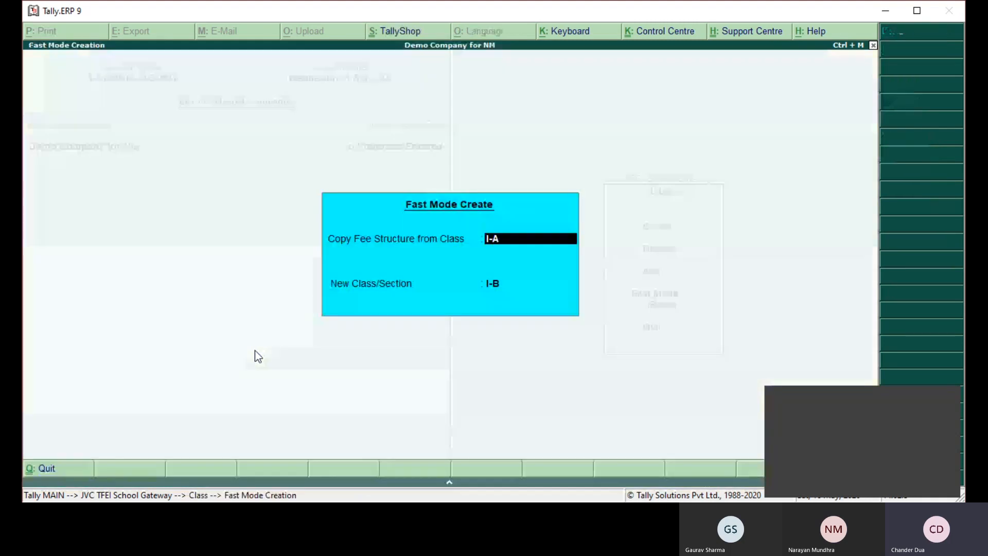
{"action": "key", "text": "BackSpace"}
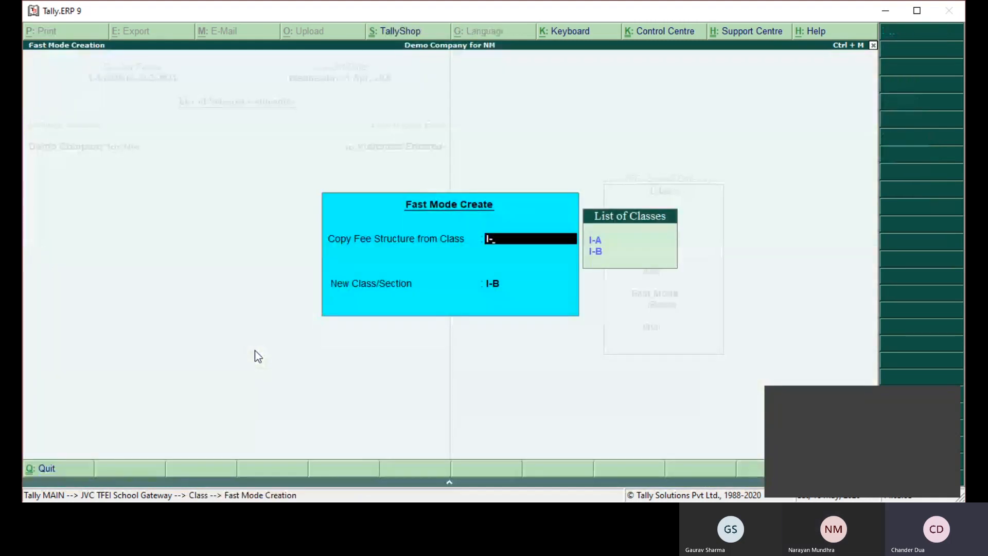
{"action": "key", "text": "BackSpace"}
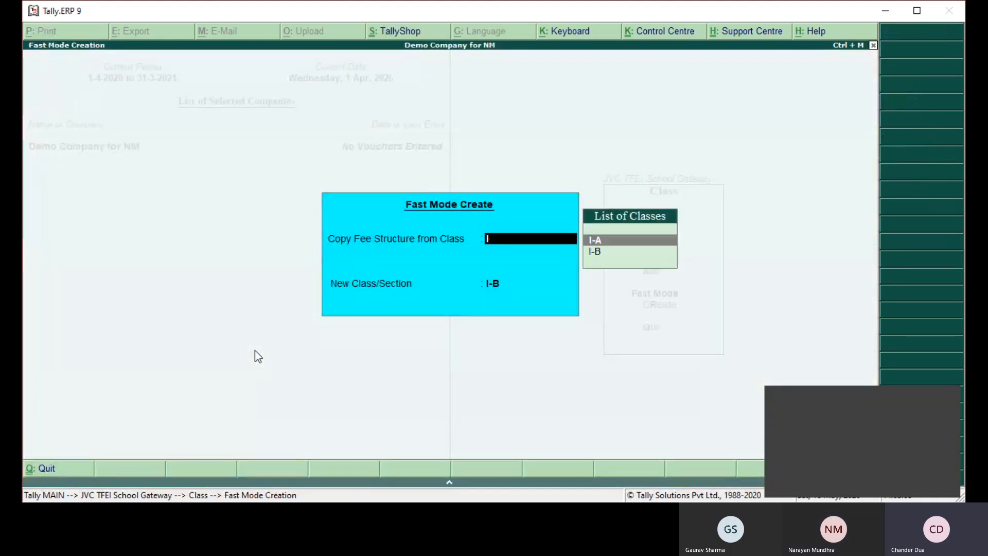
{"action": "type", "text": "-B"}
{"action": "key", "text": "Return"}
- Name the new class II-A and save it
{"action": "key", "text": "BackSpace"}
{"action": "key", "text": "BackSpace"}
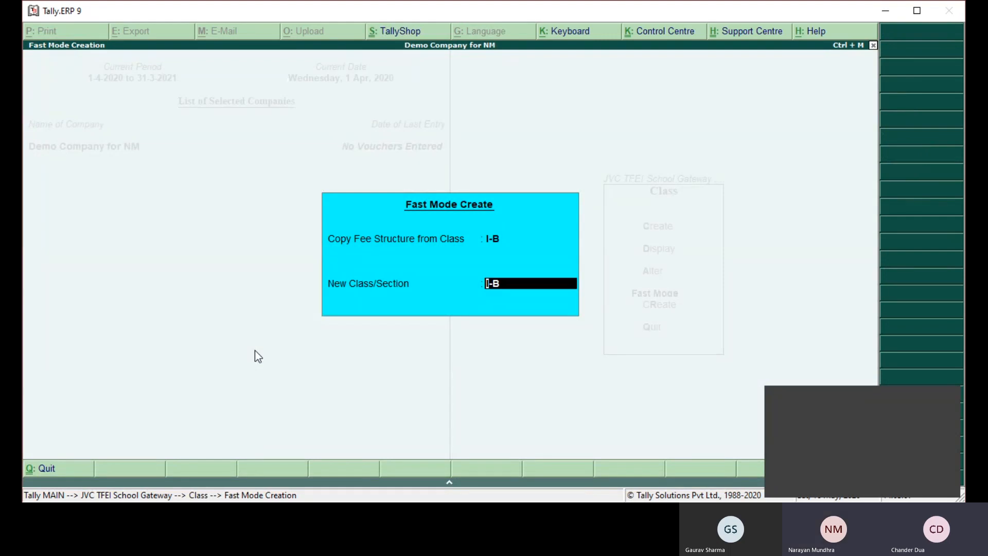
{"action": "type", "text": "I-B"}
{"action": "key", "text": "BackSpace"}
{"action": "type", "text": "A"}
{"action": "key", "text": "Return"}
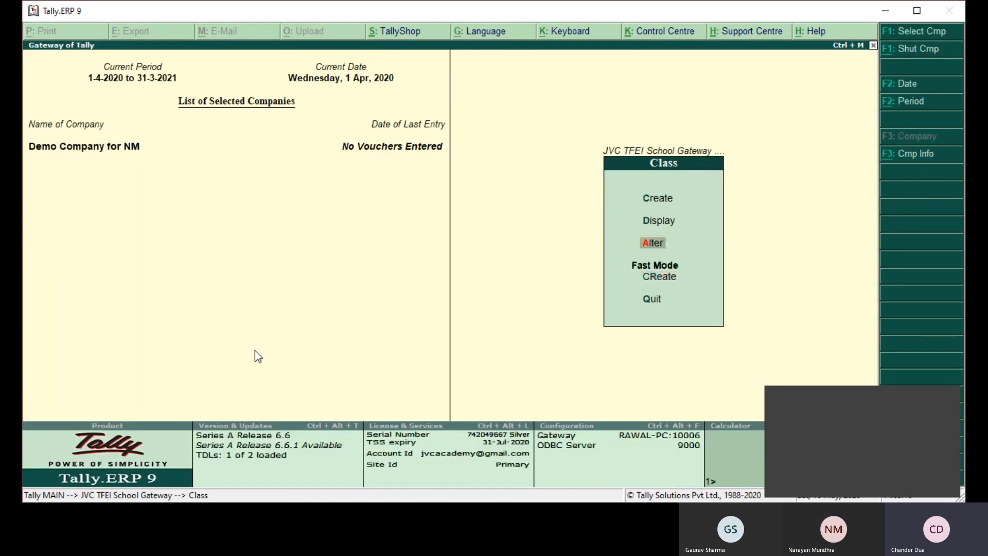
- Open class II-A for alteration to review its copied fee structure, and return to the School Gateway without changes
{"action": "key", "text": "Return"}
{"action": "key", "text": "Down"}
{"action": "key", "text": "Down"}
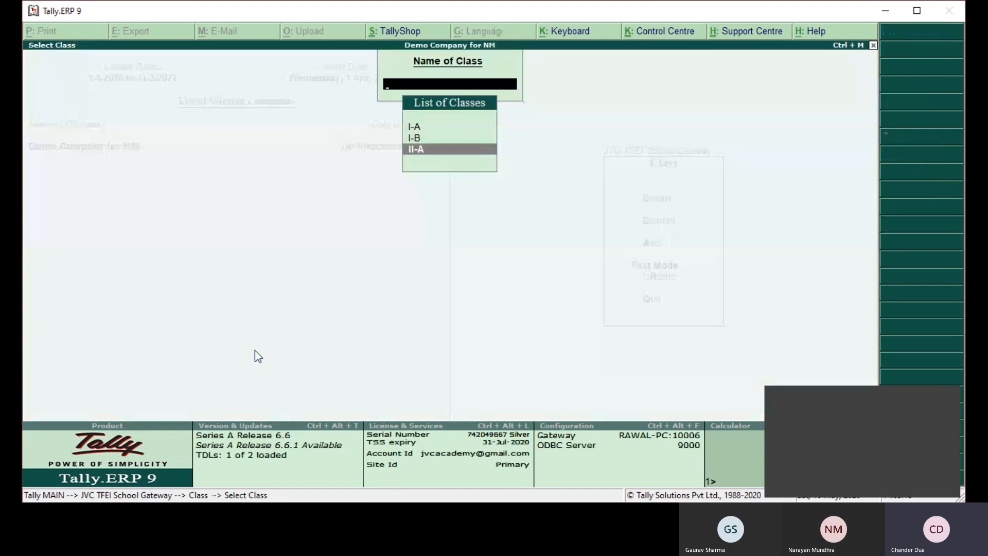
{"action": "key", "text": "Return"}
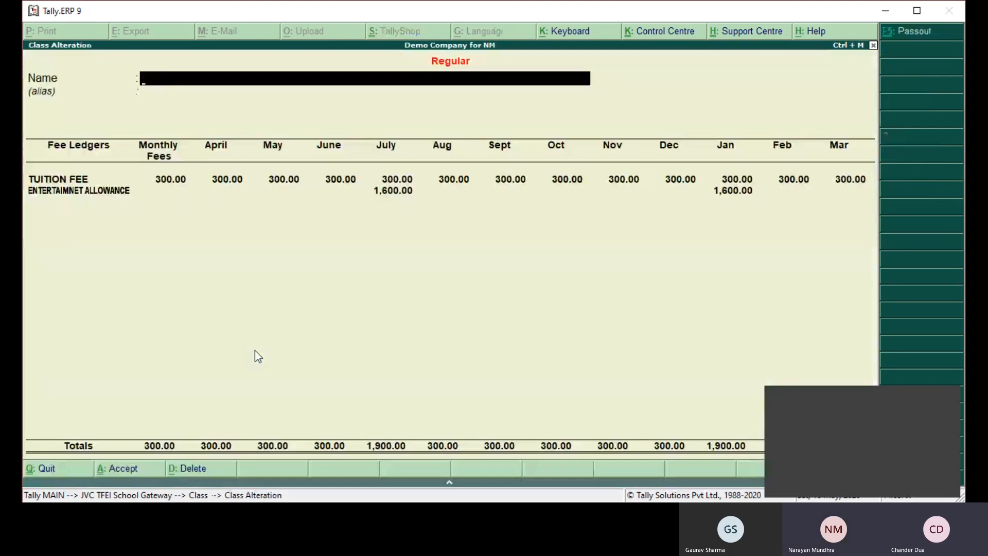
{"action": "key", "text": "Escape"}
{"action": "key", "text": "Escape"}
{"action": "key", "text": "Escape"}
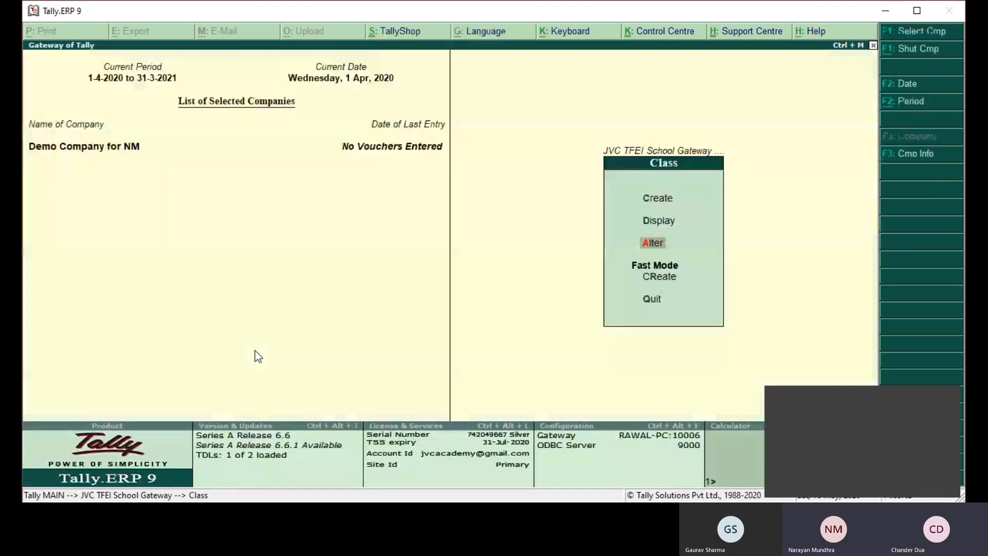
{"action": "key", "text": "Escape"}
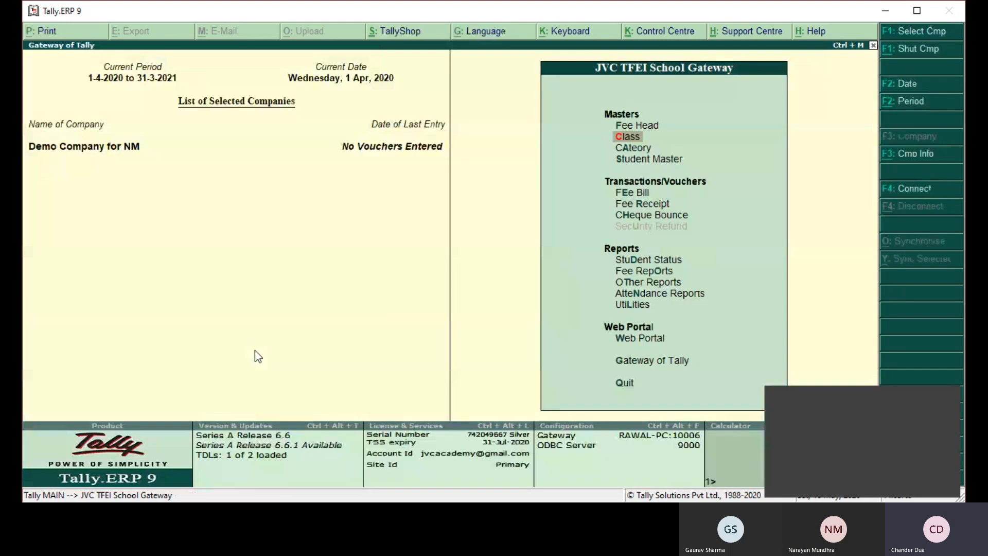
- Open the Concession in Amount list of the Category master and enter concession amounts of 500, 1,000 and 1,500
{"action": "key", "text": "Down"}
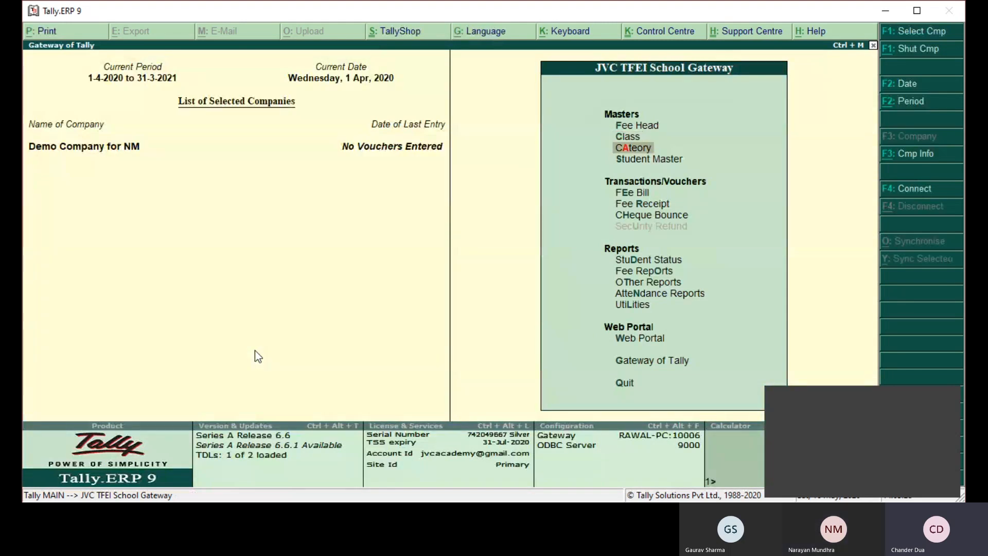
{"action": "key", "text": "Return"}
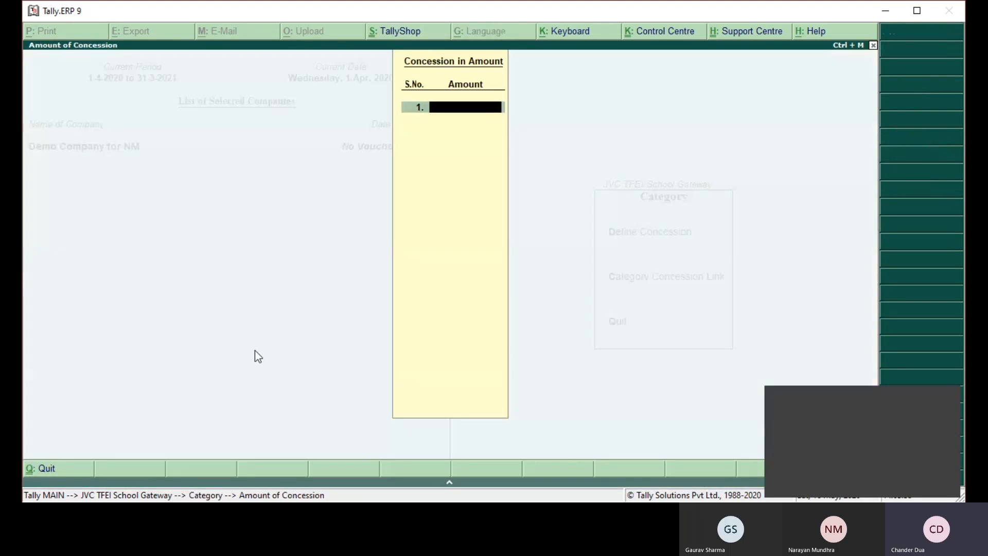
{"action": "type", "text": "500"}
{"action": "key", "text": "Return"}
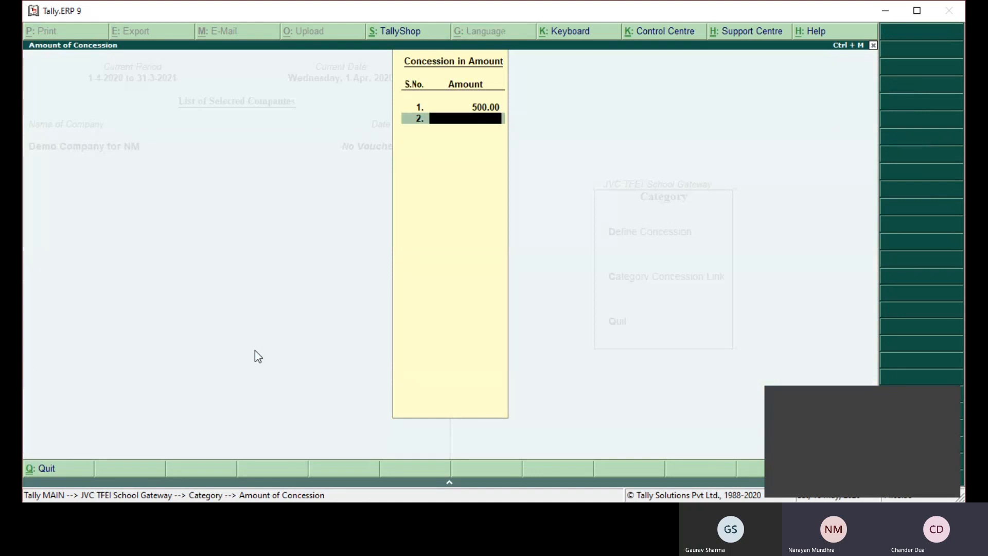
{"action": "type", "text": "1000"}
{"action": "key", "text": "Return"}
{"action": "type", "text": "15000"}
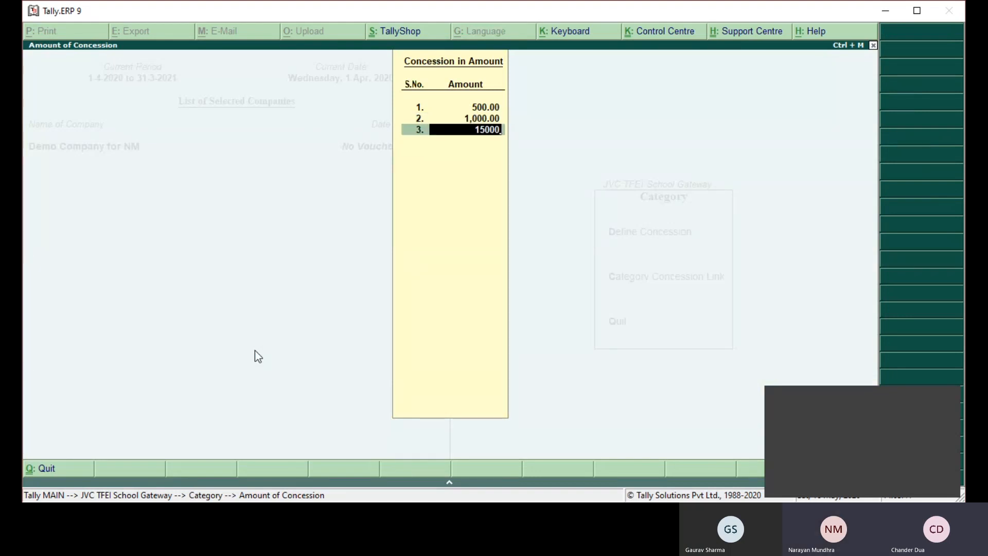
{"action": "key", "text": "BackSpace"}
{"action": "key", "text": "Return"}
- Add concession amounts of 2,000 and 100 to the list and save it
{"action": "type", "text": "2,000"}
{"action": "key", "text": "Return"}
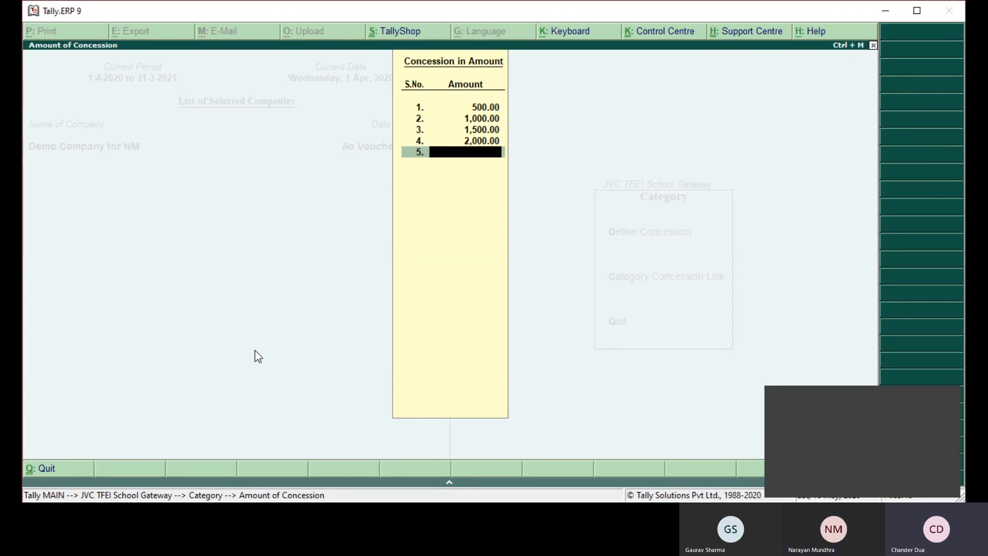
{"action": "type", "text": "100"}
{"action": "key", "text": "Return"}
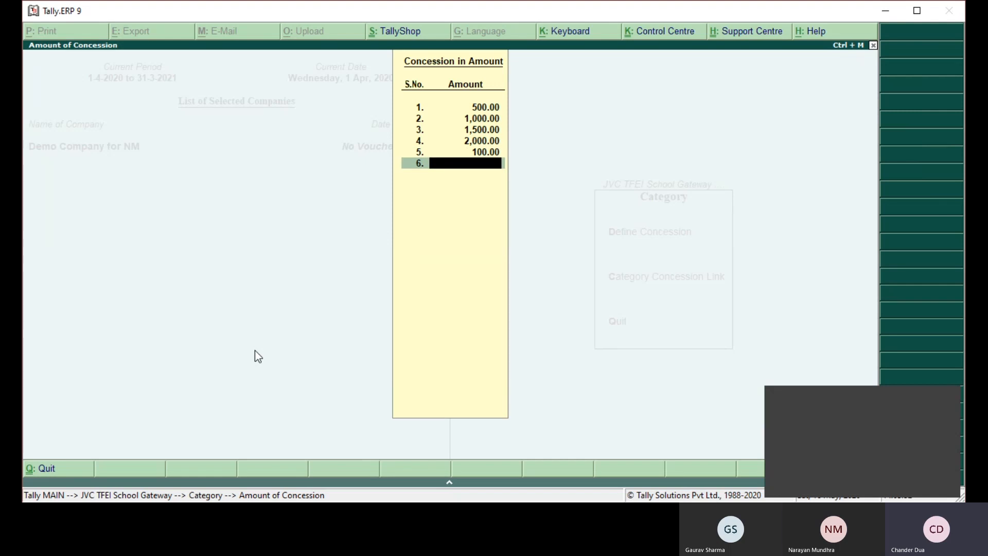
{"action": "key", "text": "Return"}
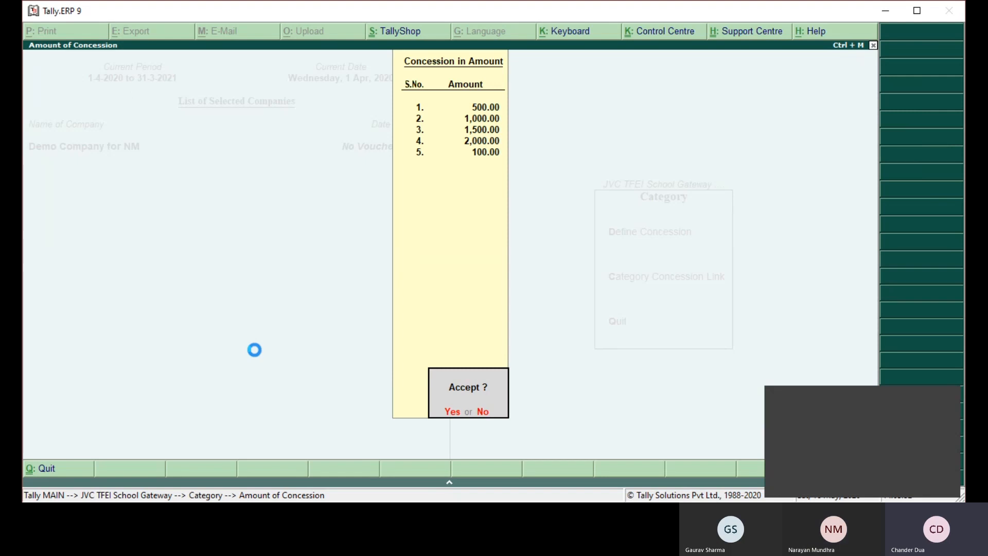
{"action": "key", "text": "y"}
- Open Category Concession Link and add the category GENERAL with its type of concession as Not Applicable
{"action": "key", "text": "Down"}
{"action": "key", "text": "Return"}
{"action": "type", "text": "GENERAL"}
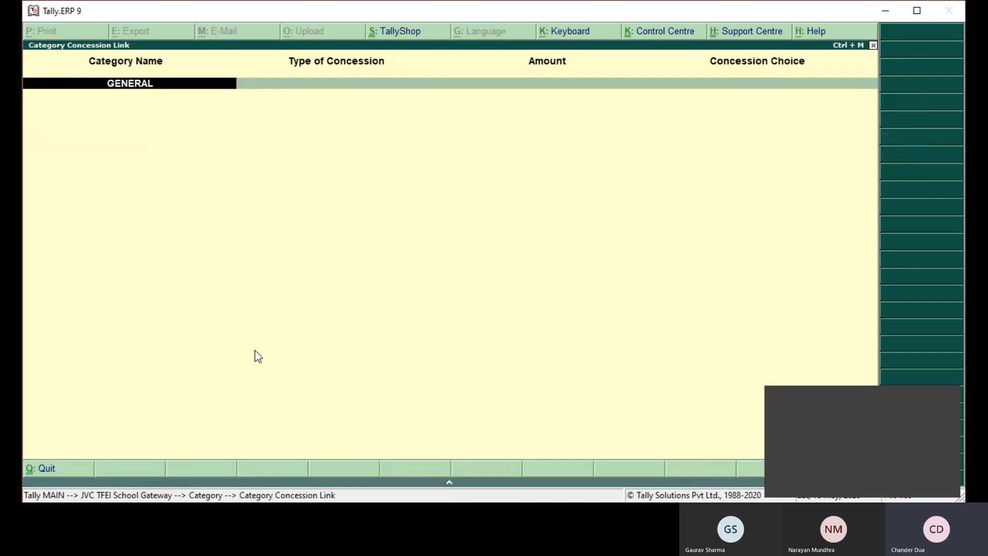
{"action": "key", "text": "Return"}
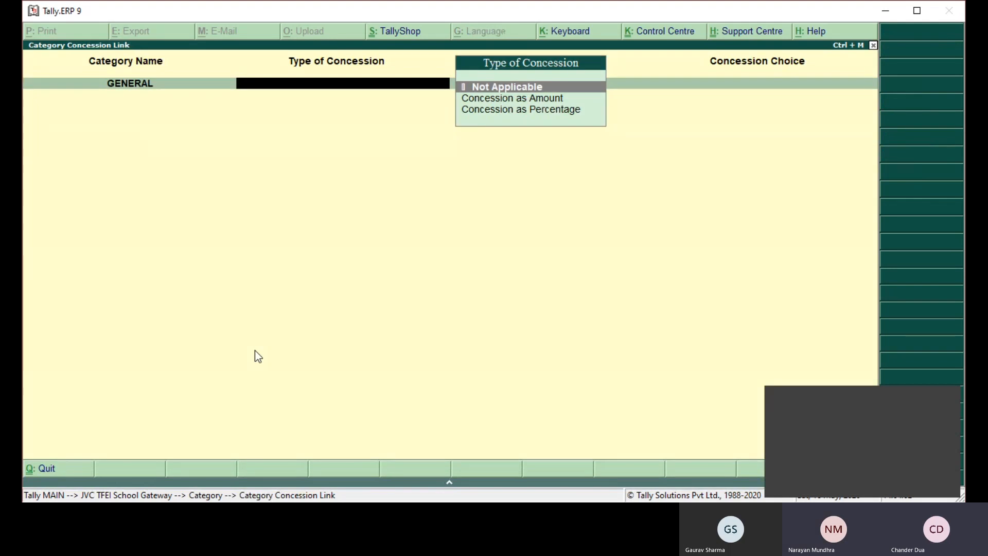
{"action": "key", "text": "Return"}
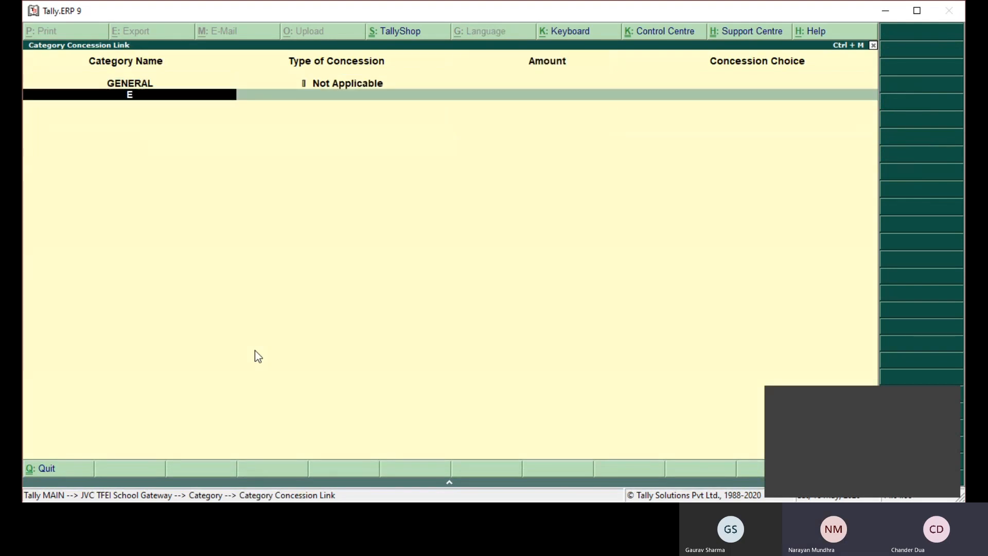
- Add the category EWS with Concession as Amount of 1,000.00 on all heads, and save the category links
{"action": "type", "text": "EWS"}
{"action": "key", "text": "Return"}
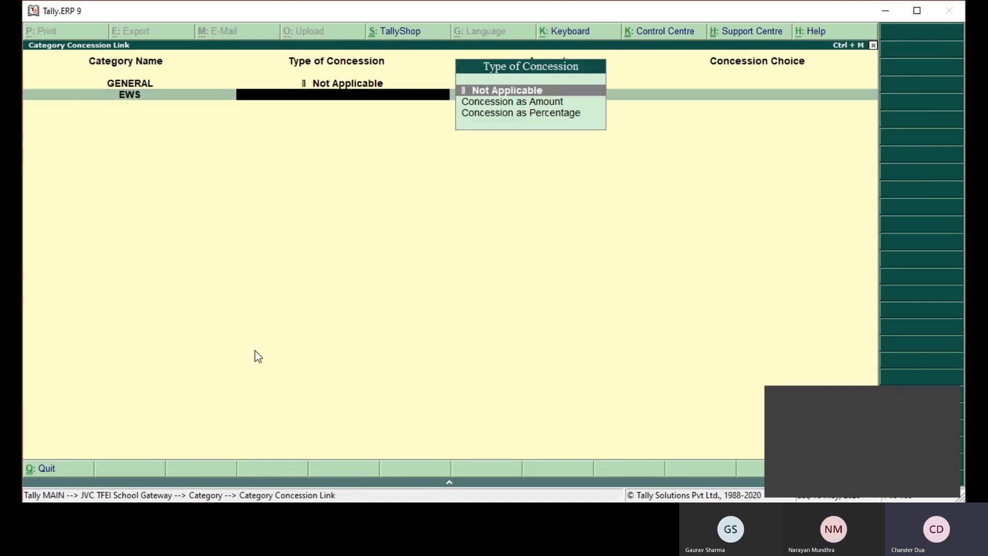
{"action": "key", "text": "Down"}
{"action": "key", "text": "Return"}
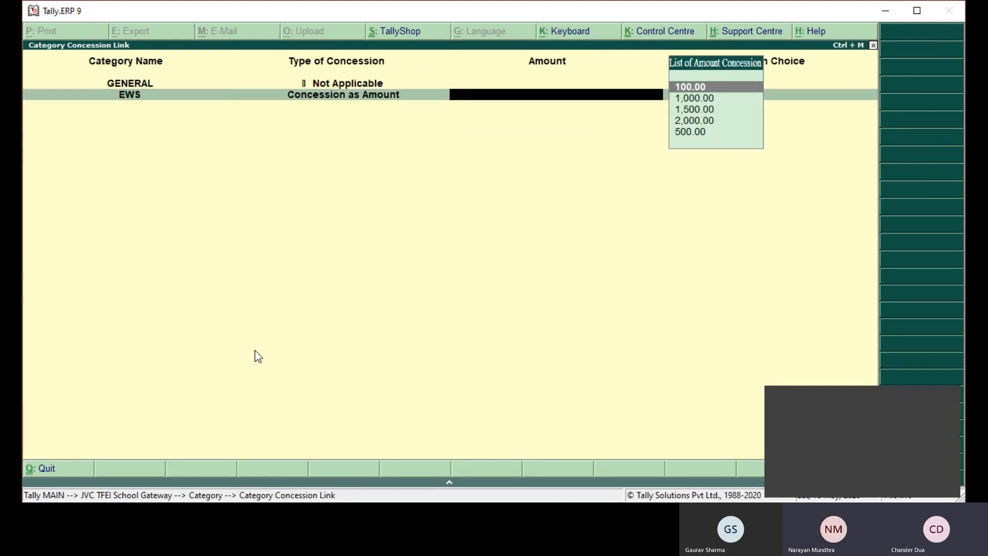
{"action": "key", "text": "Down"}
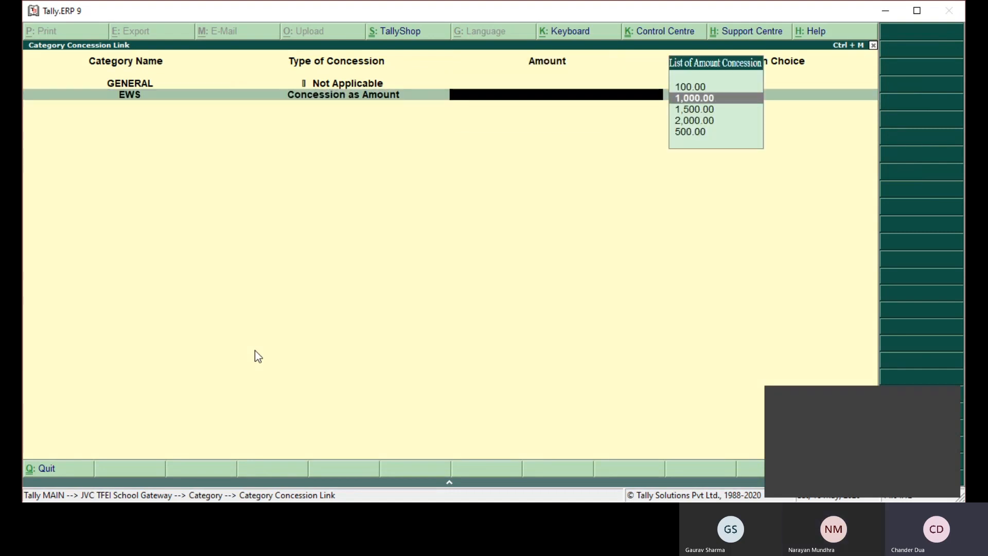
{"action": "key", "text": "Return"}
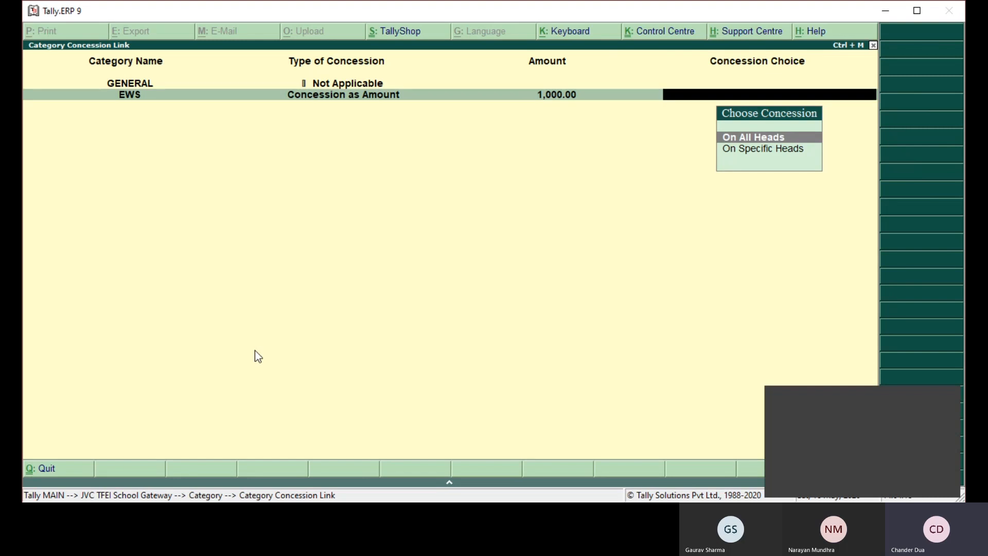
{"action": "key", "text": "Return"}
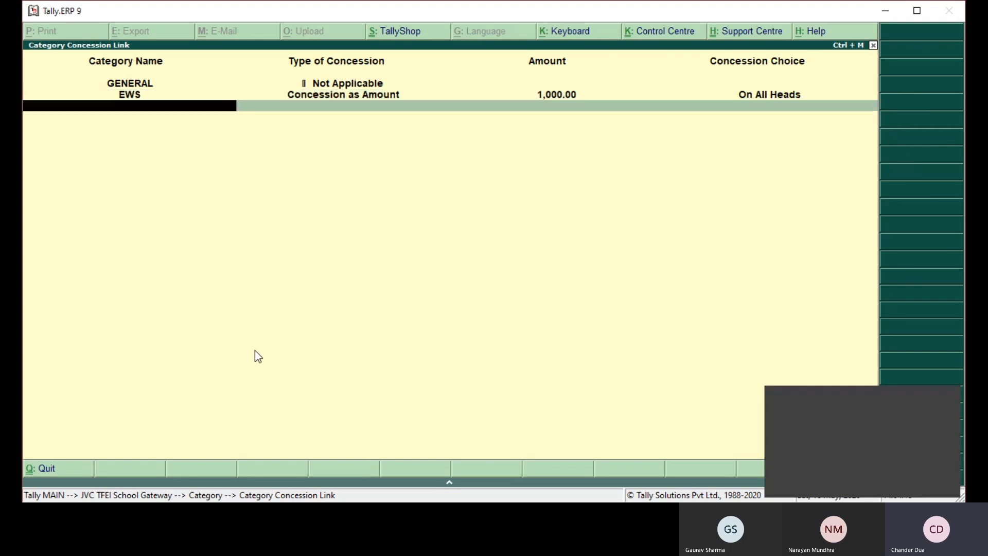
{"action": "key", "text": "Return"}
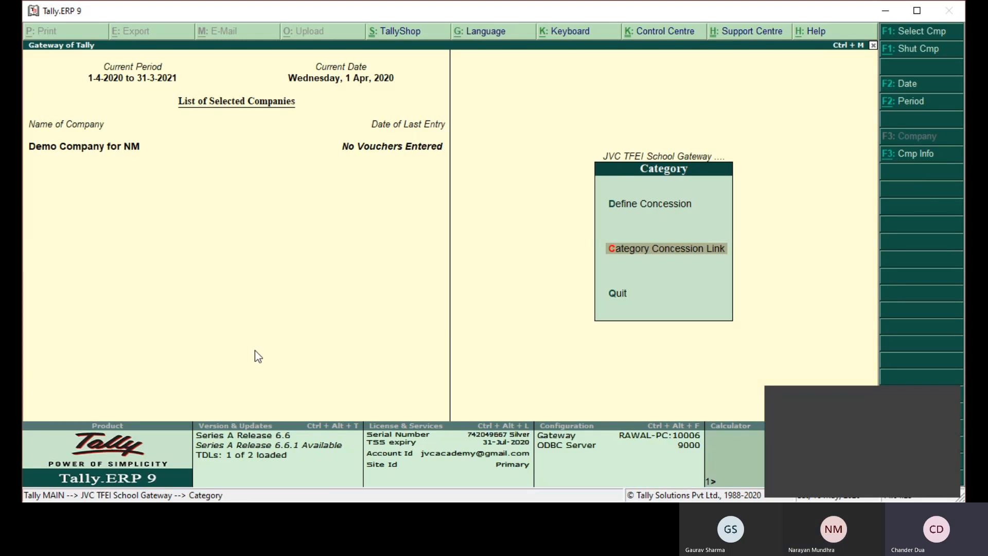
- Open the creation form for a new Student Master from the School Gateway
{"action": "key", "text": "Escape"}
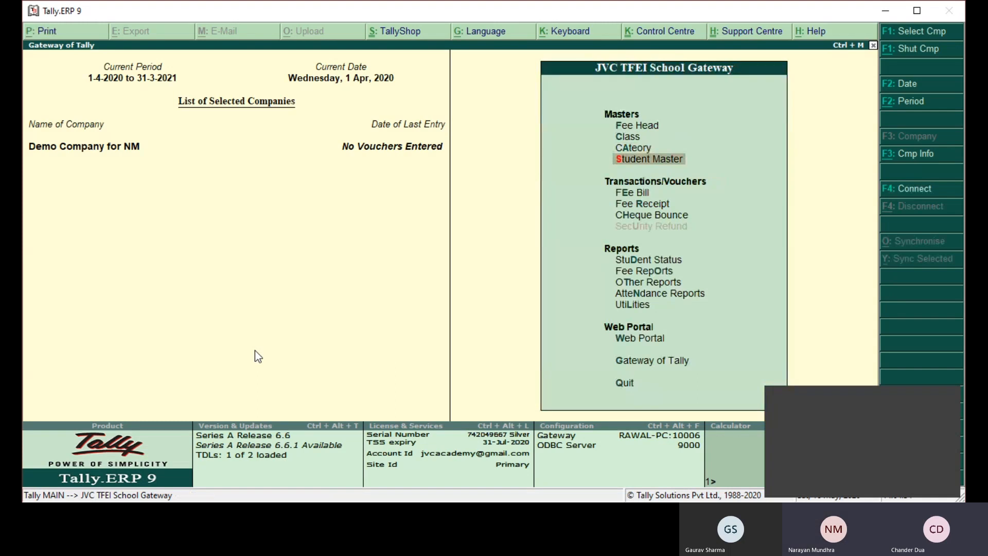
{"action": "key", "text": "Return"}
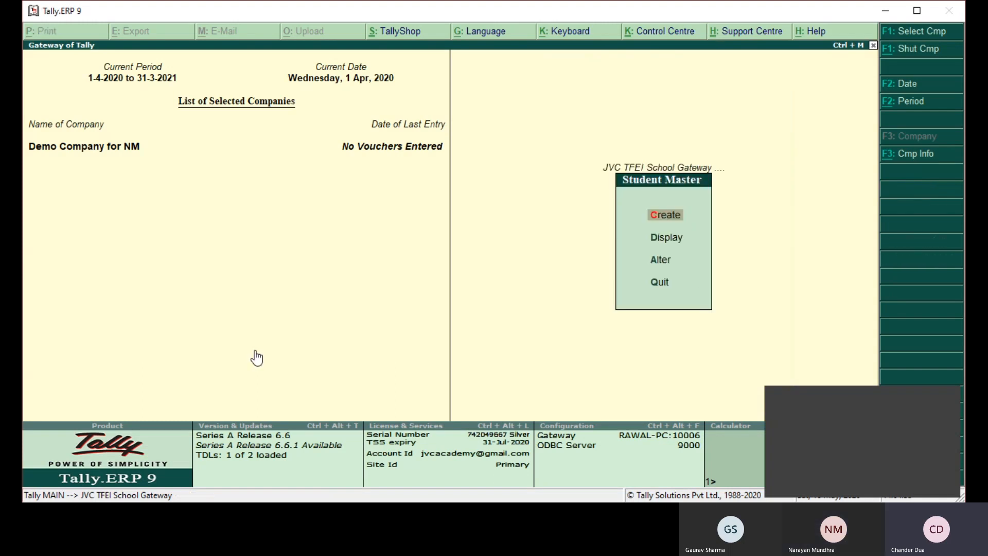
{"action": "key", "text": "Return"}
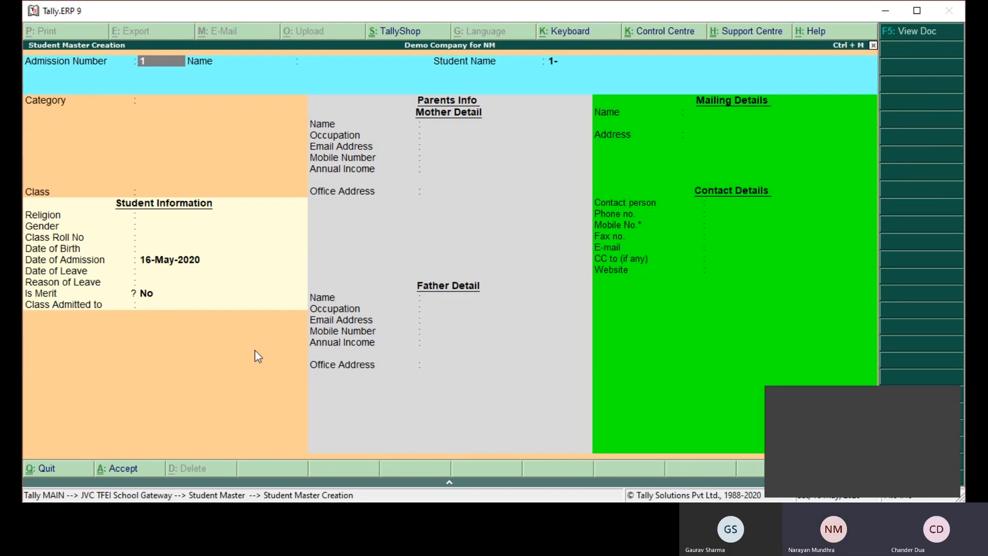
- Enable Allow to Change Admission Number in the Student Master Configuration and save the configuration
{"action": "key", "text": "Return"}
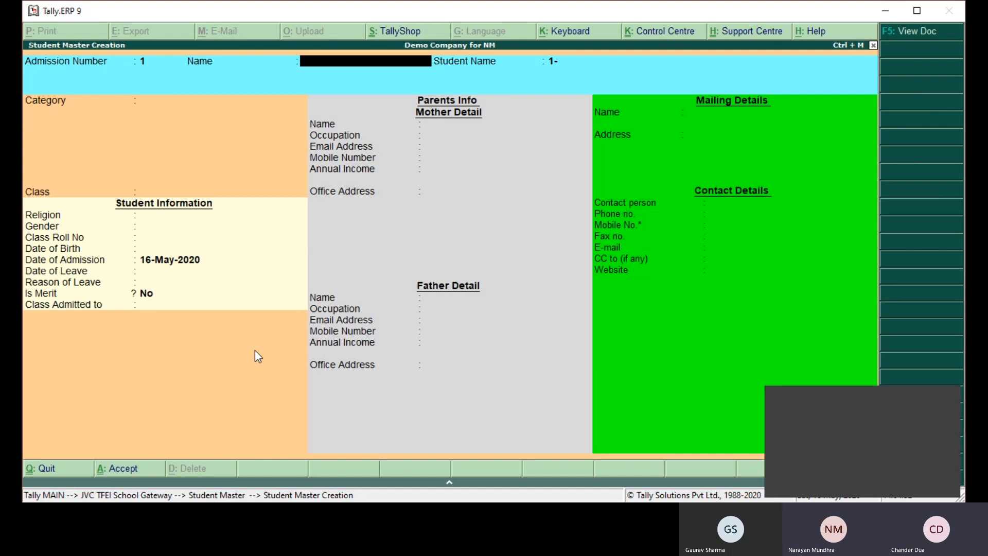
{"action": "key", "text": "F12"}
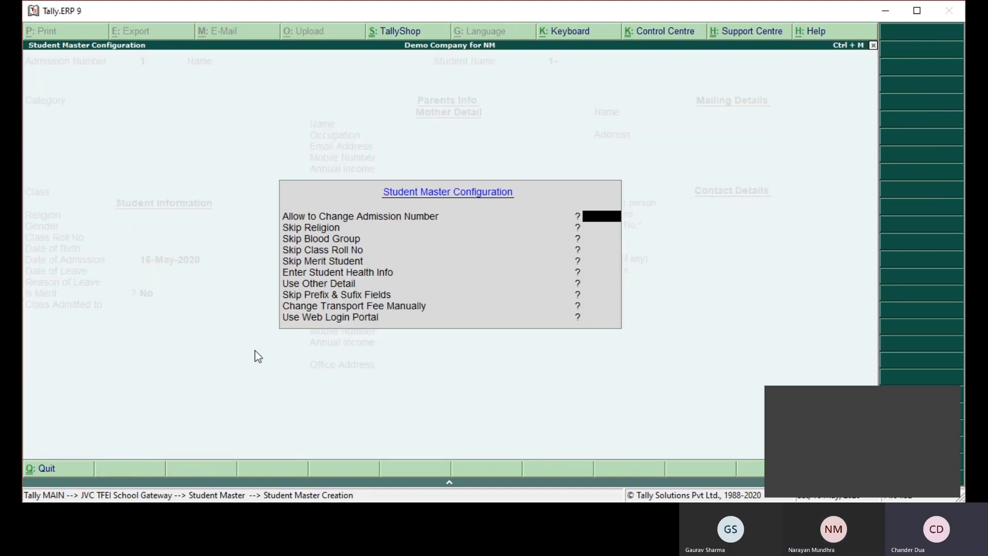
{"action": "type", "text": "Y"}
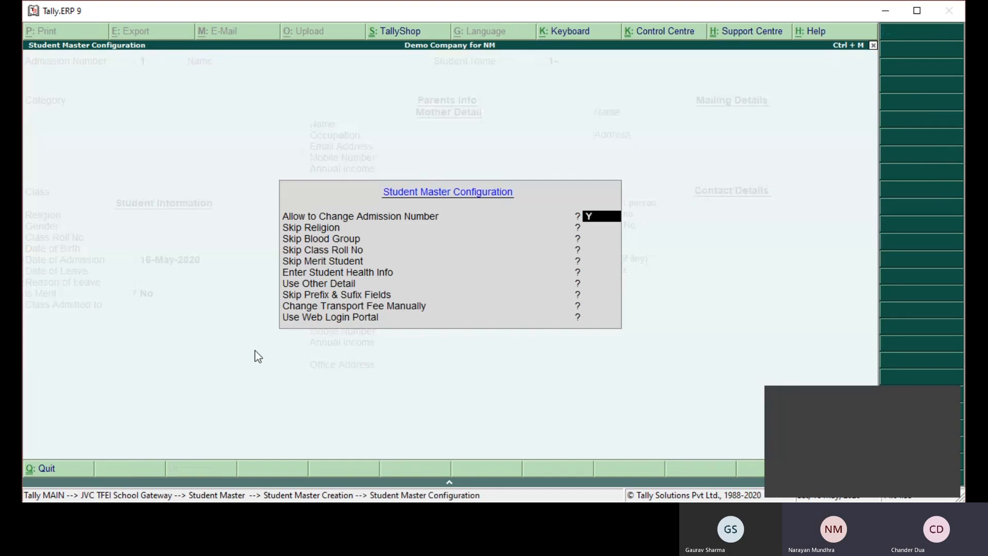
{"action": "key", "text": "Return"}
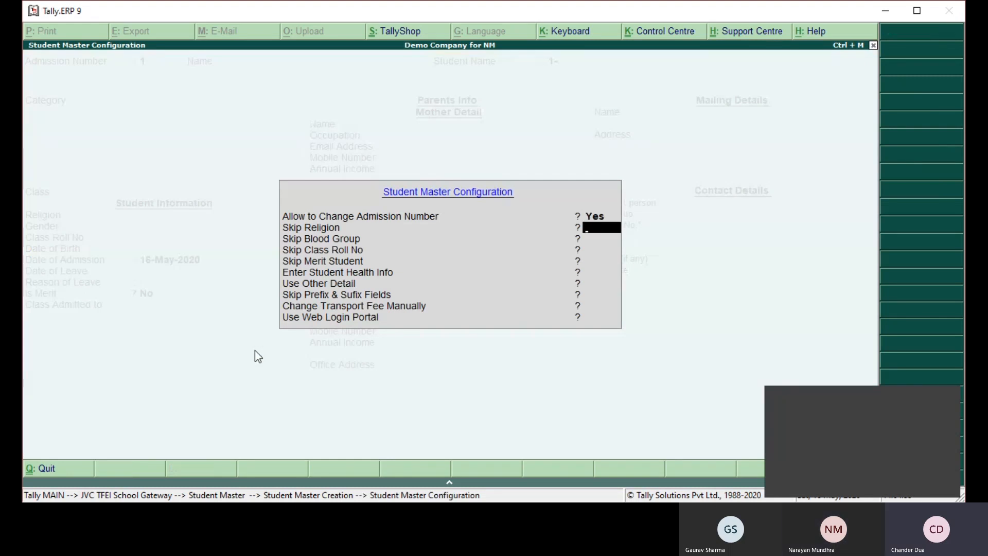
{"action": "key", "text": "ctrl+a"}
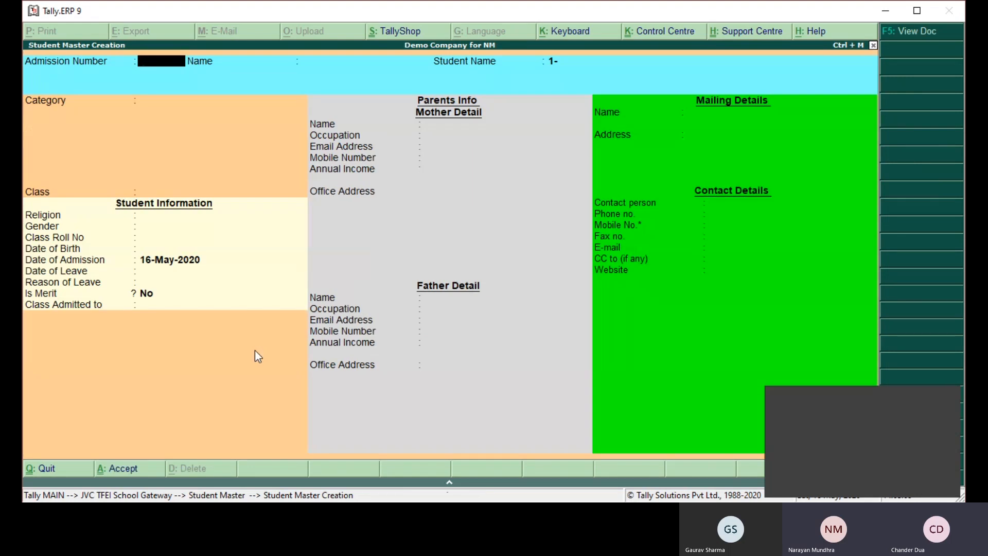
- Enter the student's admission number and full name in the new student master
{"action": "type", "text": "5"}
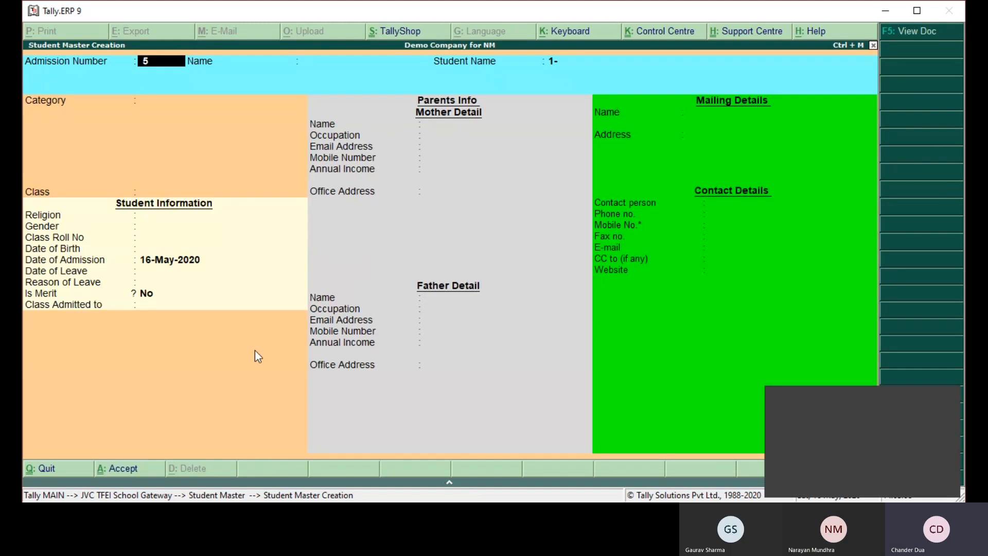
{"action": "type", "text": "61"}
{"action": "key", "text": "Return"}
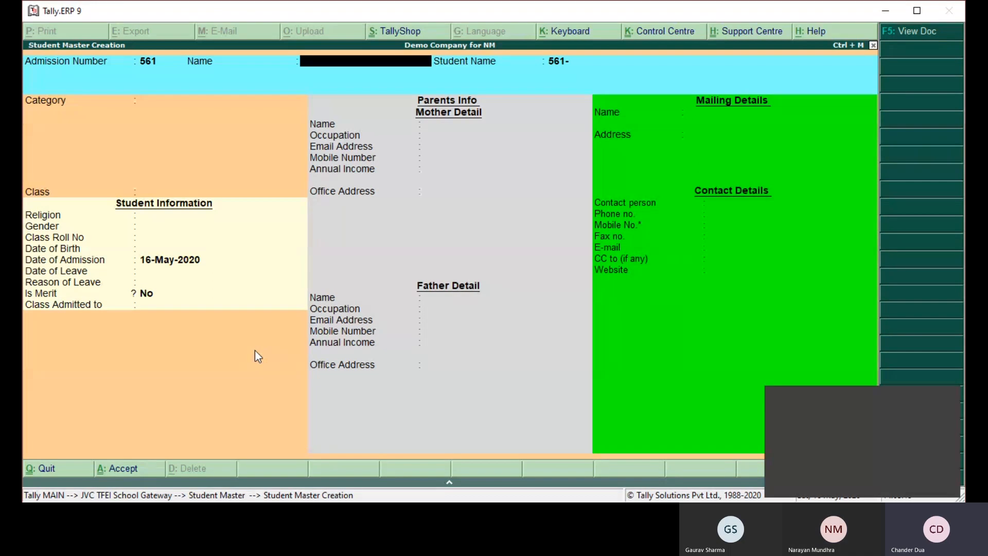
{"action": "type", "text": "NARENDER KUMAR"}
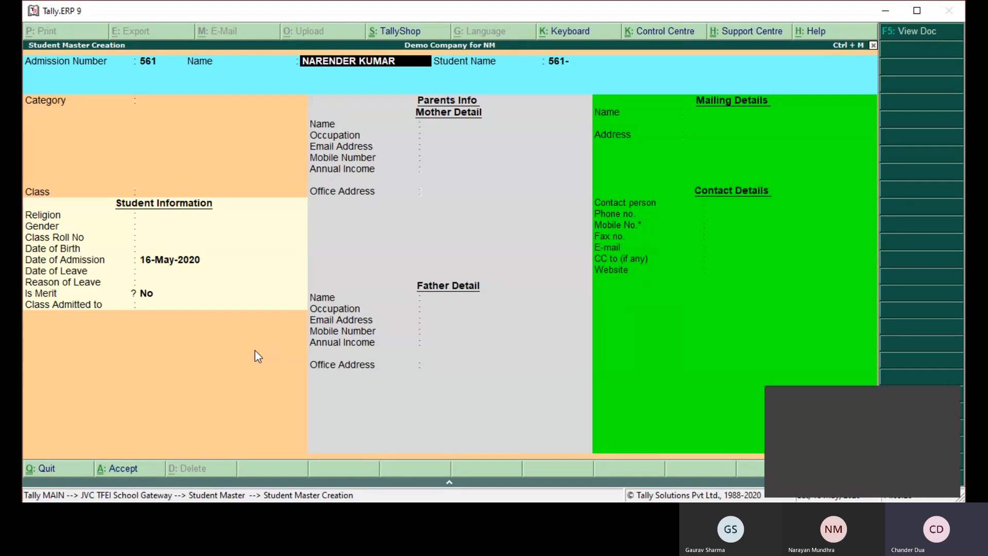
{"action": "key", "text": "Return"}
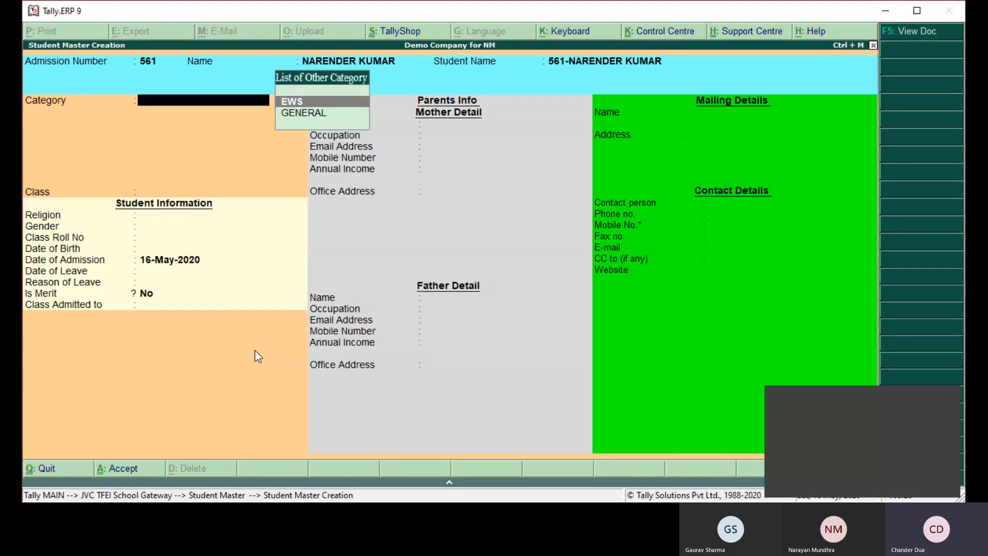
- Assign the student to category GENERAL and class I-A, and open the student's fee structure
{"action": "key", "text": "Down"}
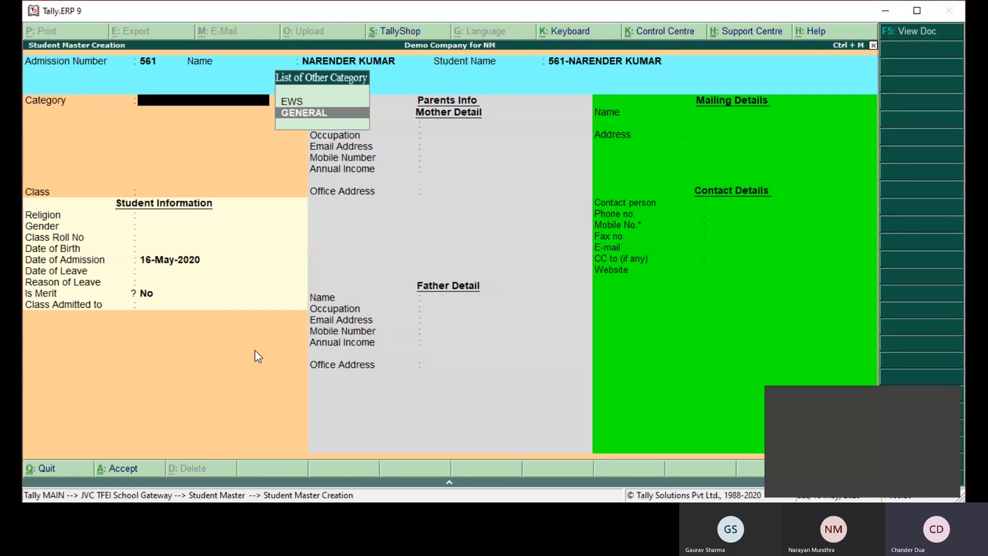
{"action": "key", "text": "Return"}
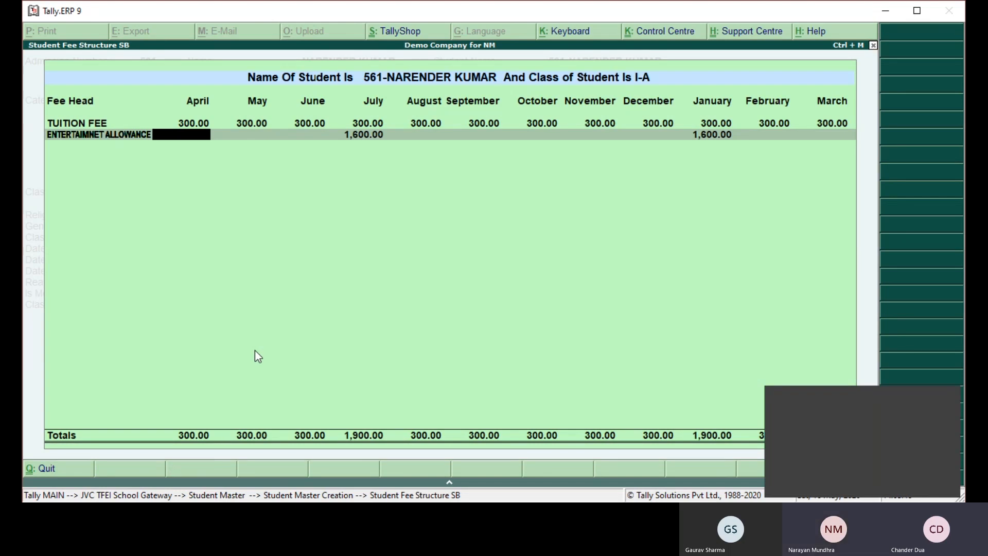
{"action": "key", "text": "Escape"}
{"action": "key", "text": "Return"}
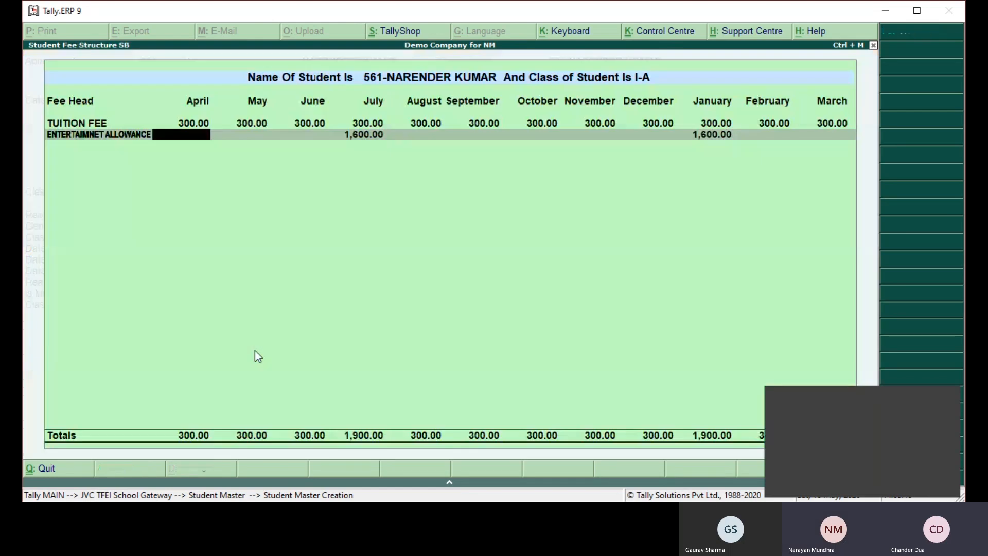
- In the ENTERTAIMNET ALLOWANCE row, clear the July fee and set June to 1,500.00
{"action": "key", "text": "Return"}
{"action": "key", "text": "Return"}
{"action": "key", "text": "Return"}
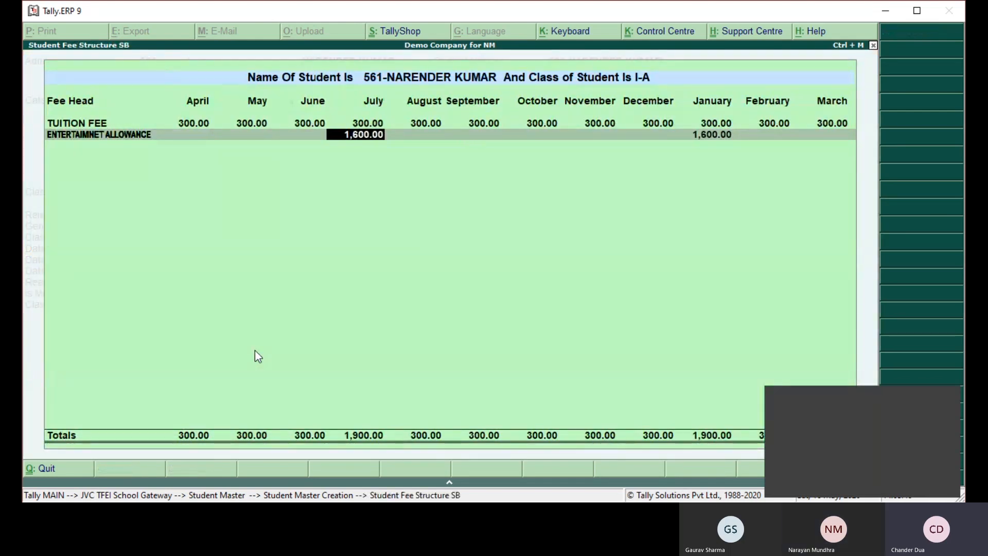
{"action": "key", "text": "BackSpace"}
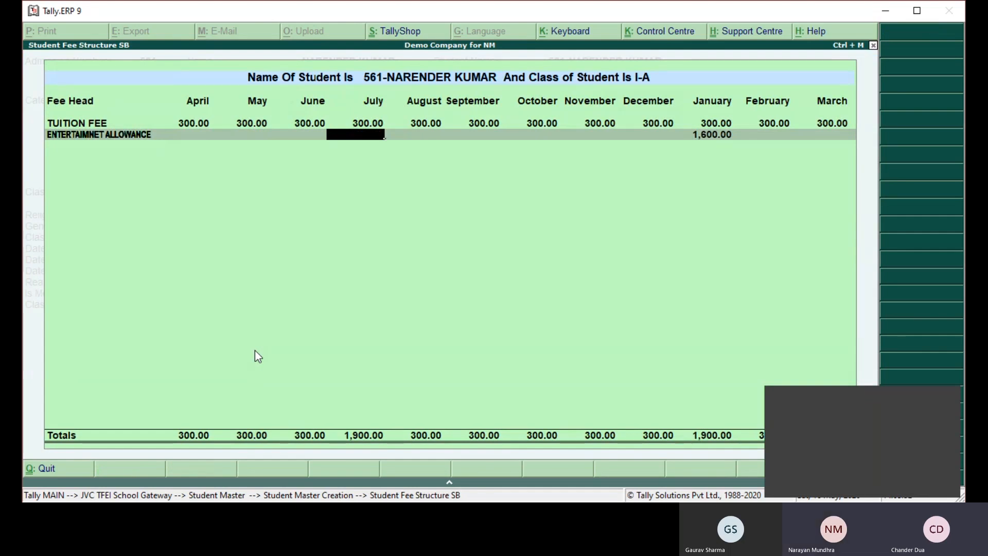
{"action": "key", "text": "BackSpace"}
{"action": "type", "text": "1,50"}
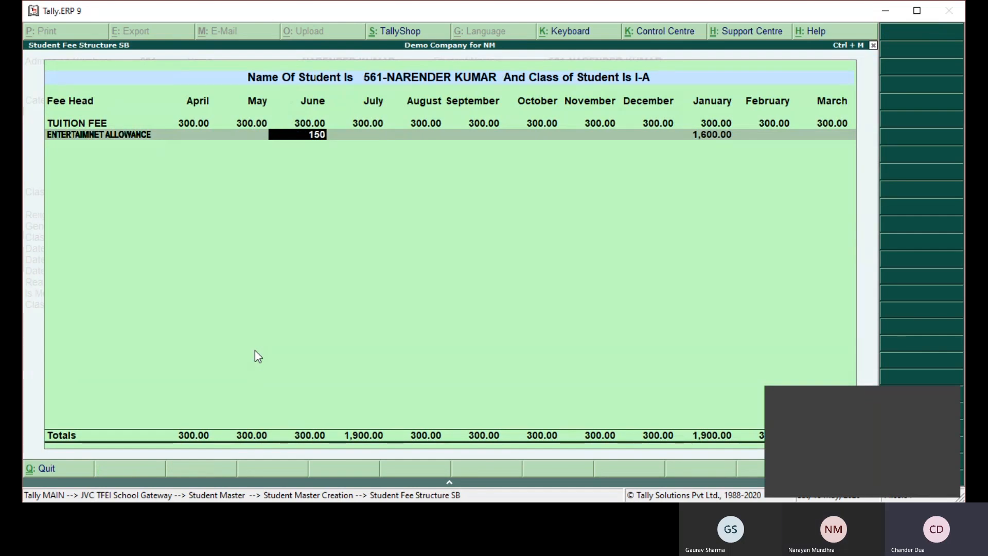
{"action": "type", "text": "0"}
{"action": "key", "text": "Return"}
{"action": "key", "text": "BackSpace"}
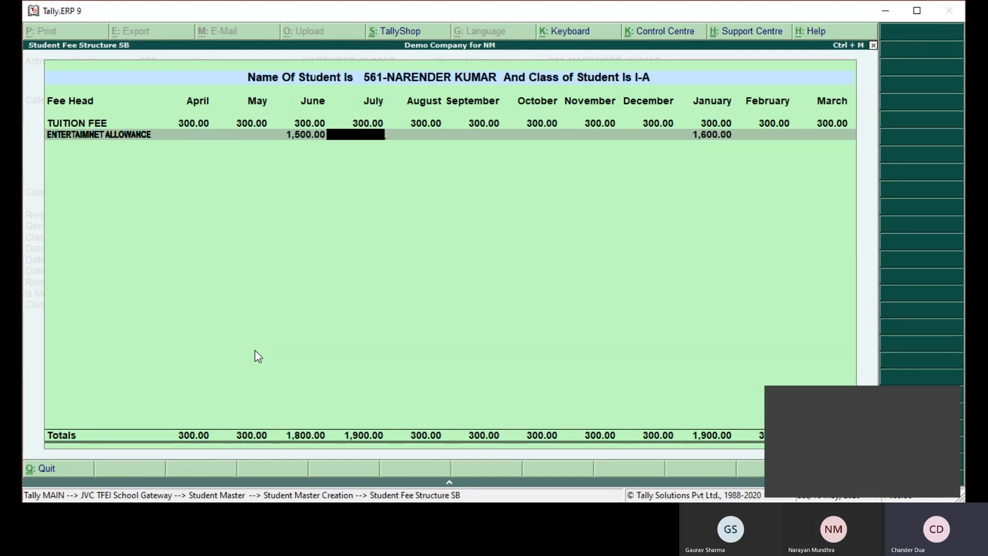
- Clear the January ENTERTAIMNET ALLOWANCE fee, set February to 1,500.00, and accept the student's fee structure
{"action": "key", "text": "Return"}
{"action": "key", "text": "Return"}
{"action": "key", "text": "Return"}
{"action": "key", "text": "Return"}
{"action": "key", "text": "Return"}
{"action": "key", "text": "Return"}
{"action": "key", "text": "BackSpace"}
{"action": "key", "text": "Return"}
{"action": "type", "text": "1500"}
{"action": "key", "text": "Return"}
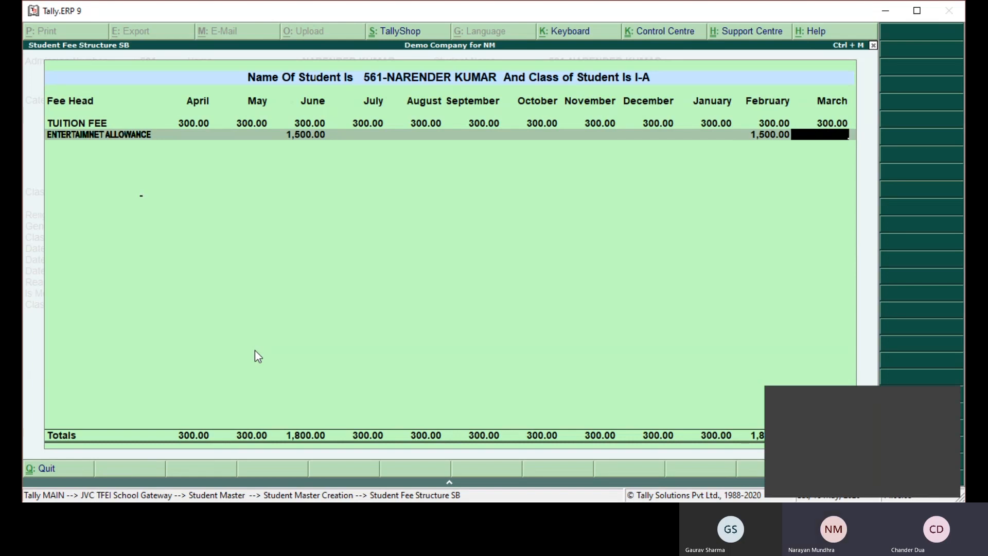
{"action": "key", "text": "Return"}
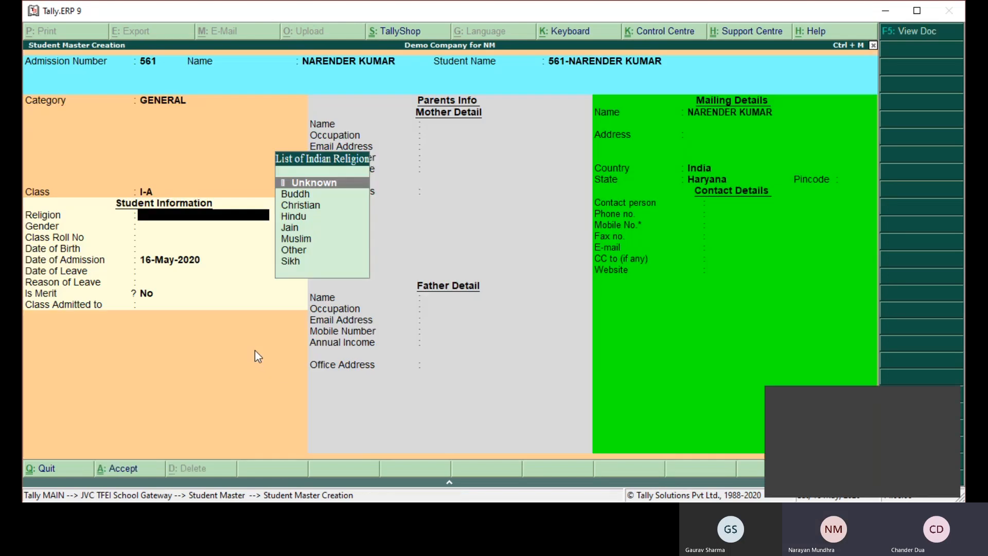
- Set the student's religion to Christian and gender to Female
{"action": "key", "text": "Down"}
{"action": "key", "text": "Down"}
{"action": "key", "text": "Return"}
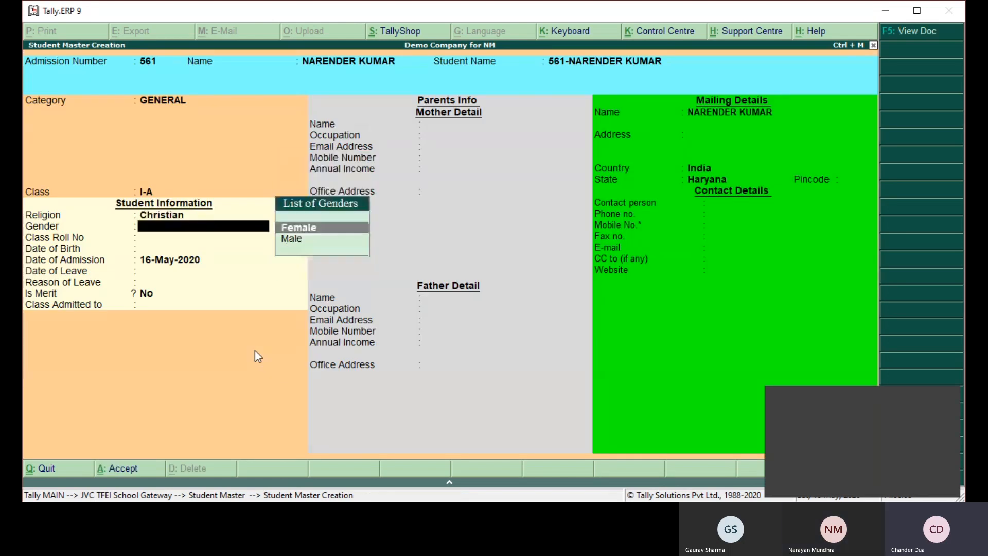
{"action": "key", "text": "Return"}
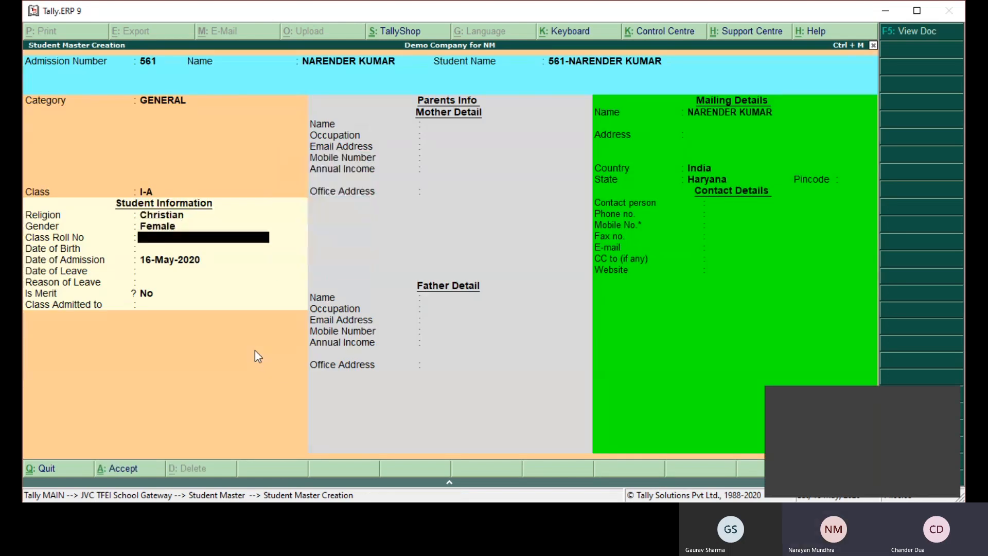
- Keep the admission date 16-May-2020 and Is Merit as No, leaving roll number, birth date, leave details and admitted class blank
{"action": "key", "text": "Return"}
{"action": "key", "text": "Return"}
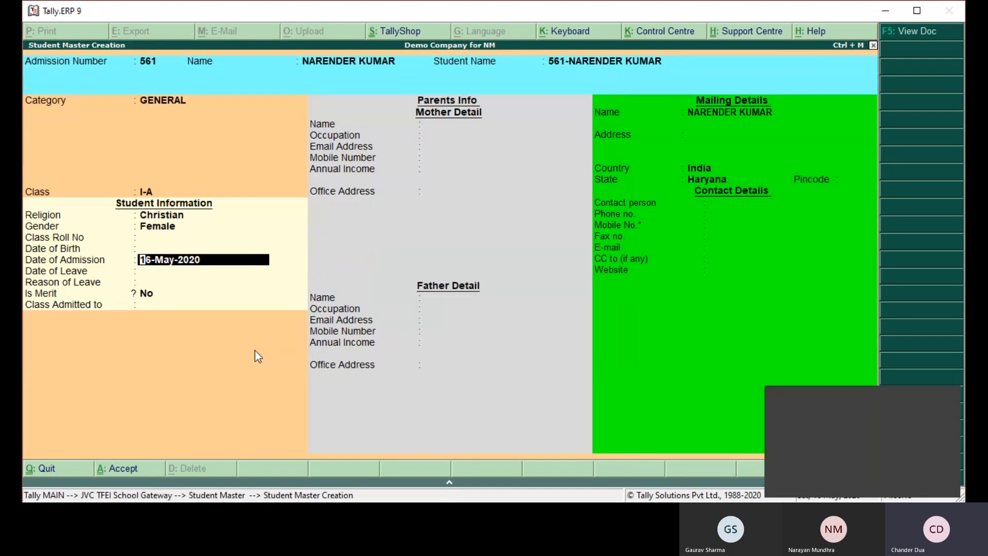
{"action": "key", "text": "Return"}
{"action": "key", "text": "Return"}
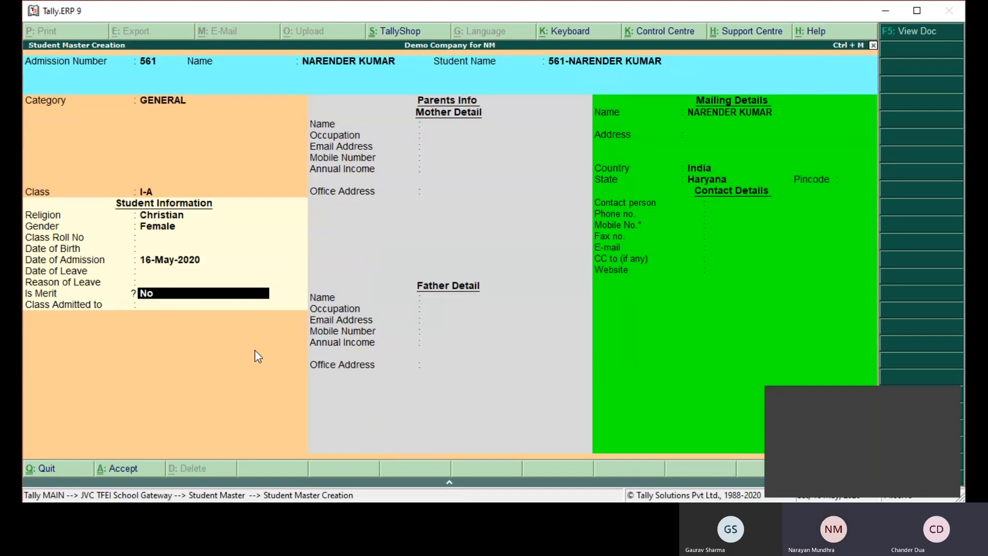
{"action": "key", "text": "Return"}
{"action": "key", "text": "BackSpace"}
{"action": "key", "text": "BackSpace"}
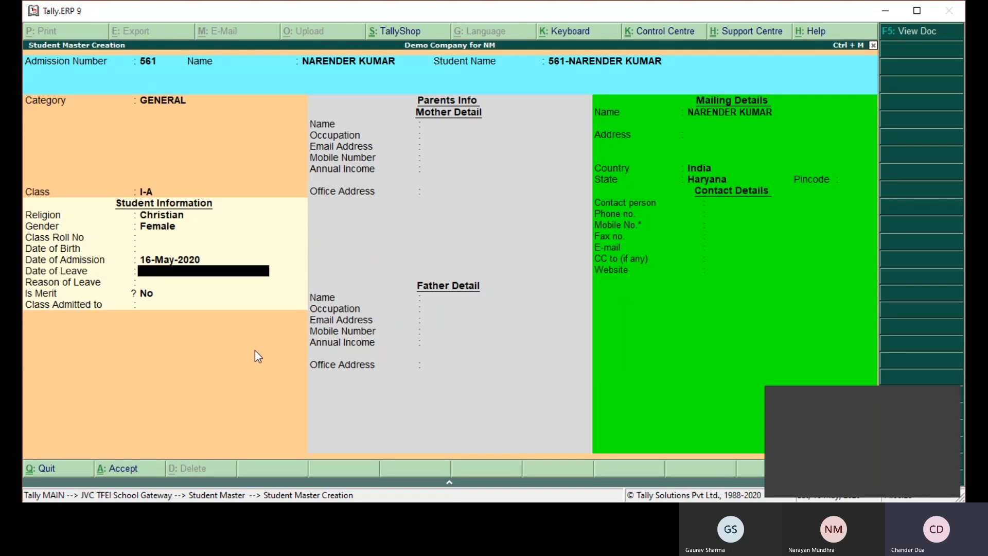
{"action": "key", "text": "Return"}
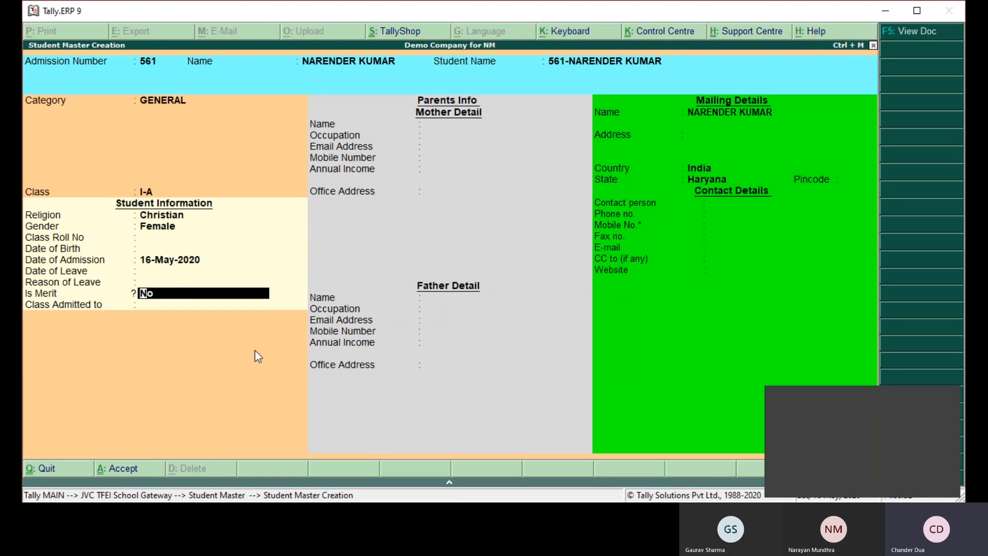
{"action": "key", "text": "Return"}
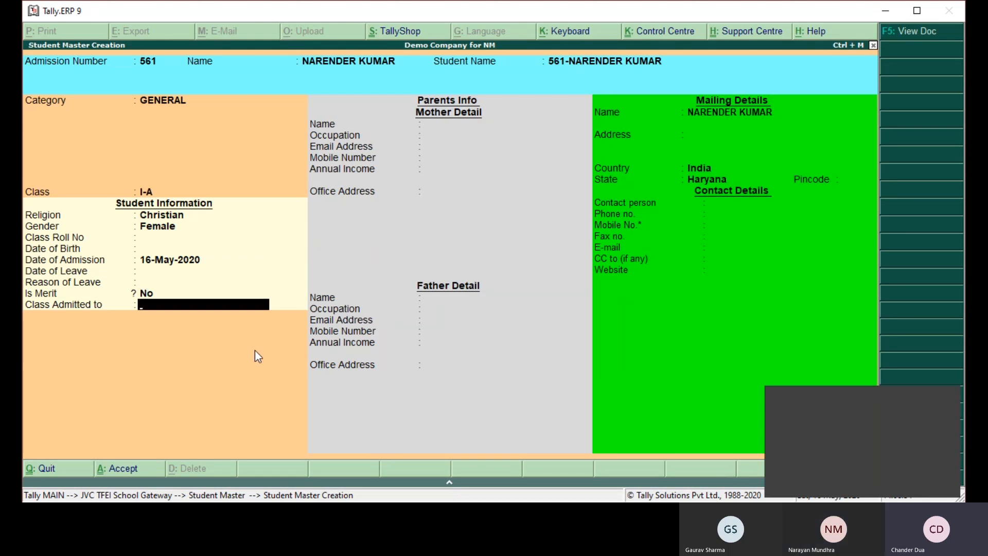
{"action": "key", "text": "Return"}
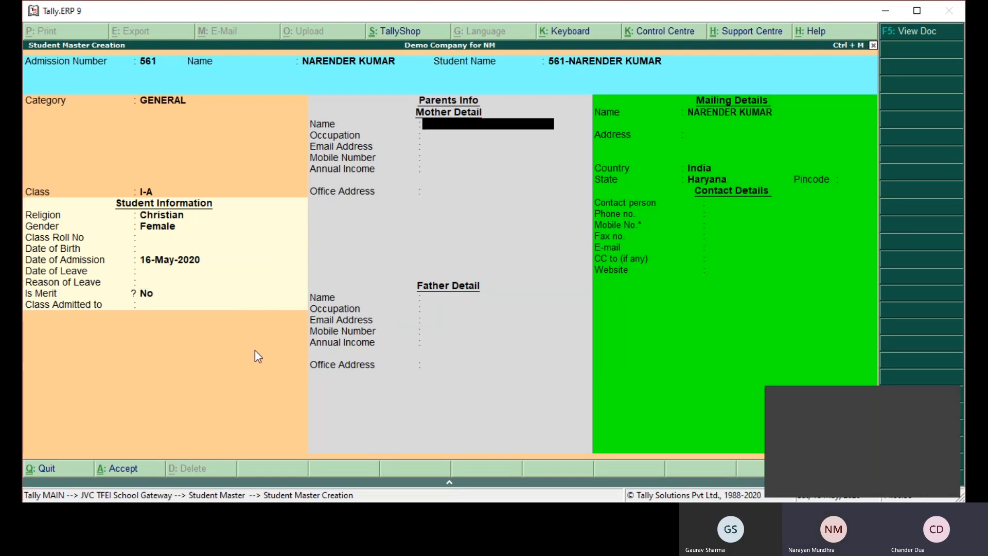
- Enter the mother's name and leave her occupation, e-mail, mobile number, income and office address unfilled
{"action": "type", "text": "MOTHER"}
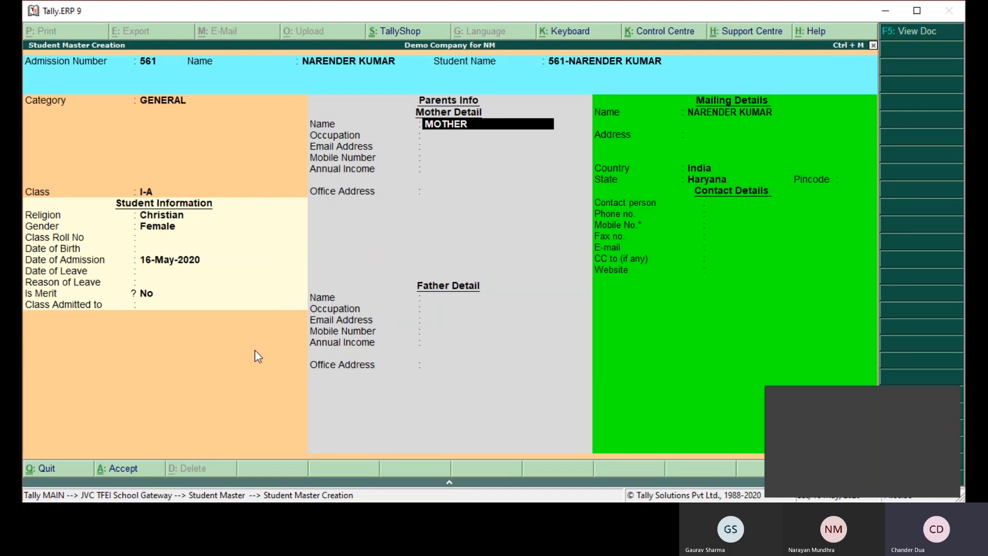
{"action": "type", "text": " NARENDER KUMAR"}
{"action": "key", "text": "Return"}
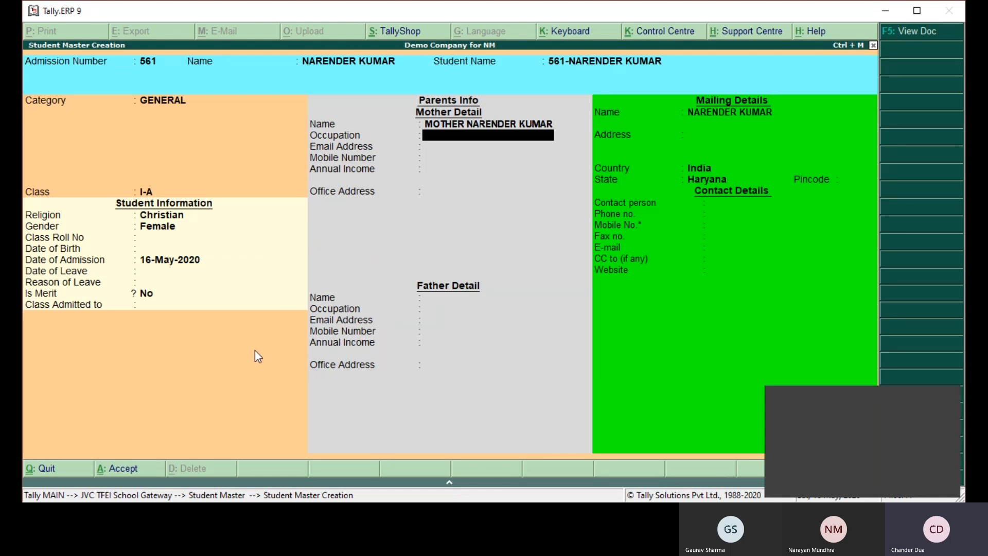
{"action": "key", "text": "Return"}
{"action": "key", "text": "Return"}
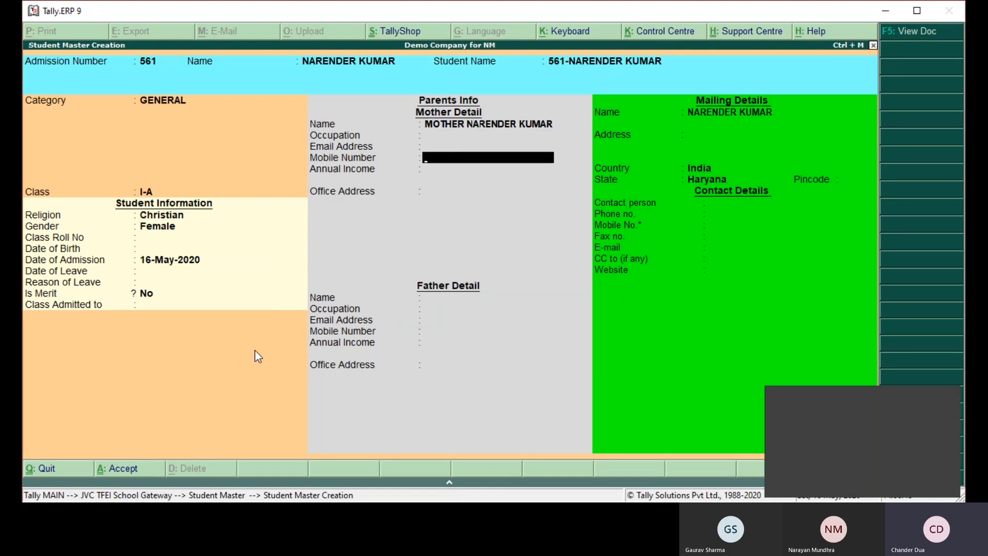
{"action": "key", "text": "Return"}
{"action": "key", "text": "Return"}
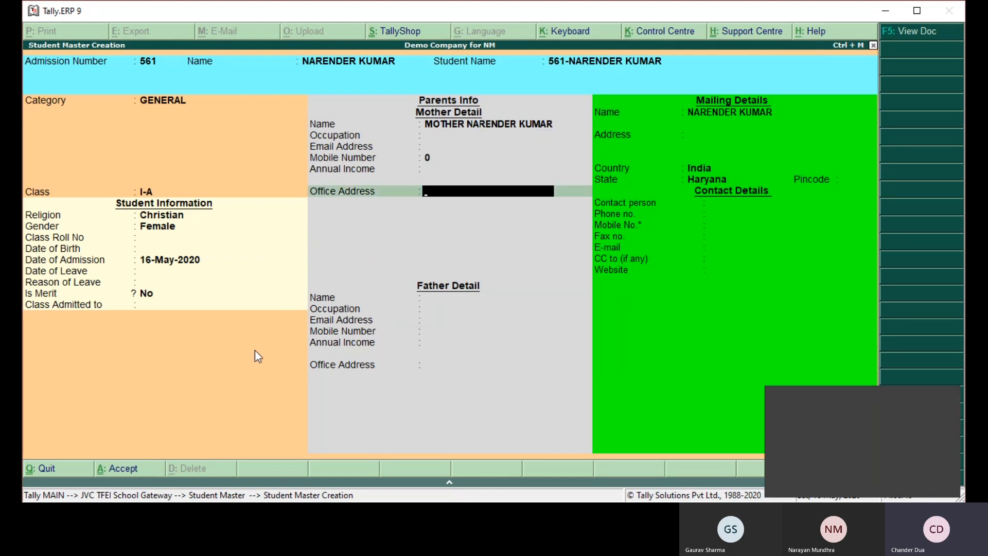
{"action": "key", "text": "Return"}
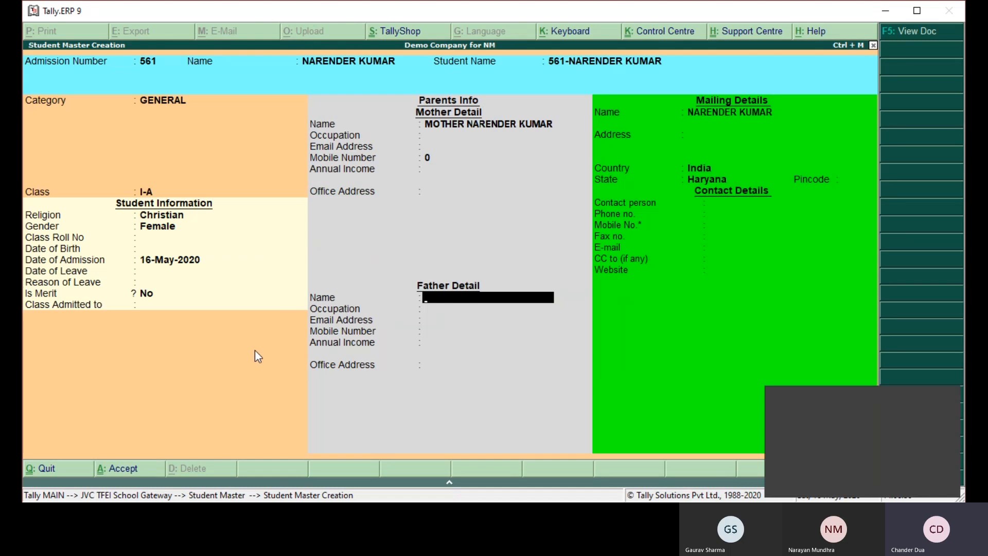
- Enter the father's name and leave his occupation, e-mail, mobile number, income and office address unfilled
{"action": "type", "text": "FATHER NARENDE"}
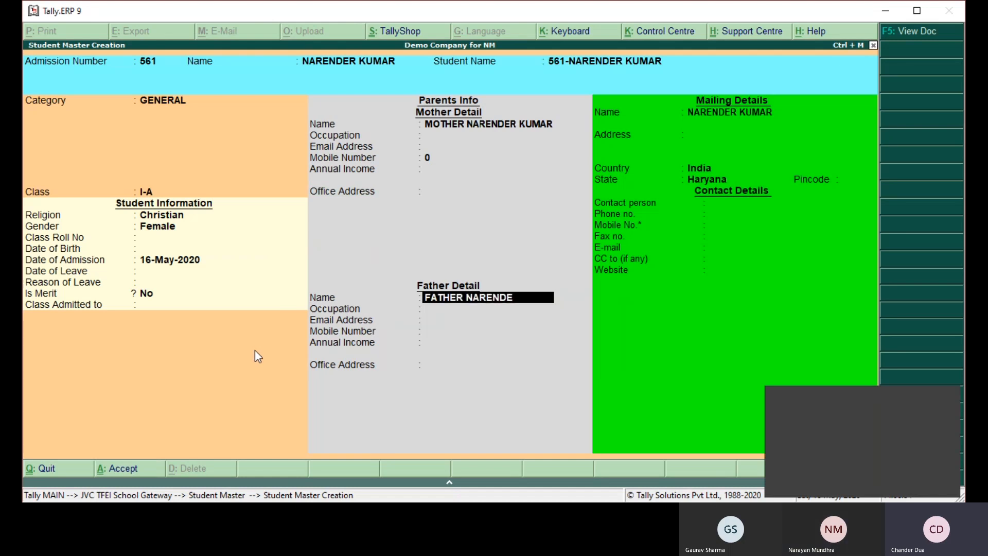
{"action": "type", "text": "R KUMAR"}
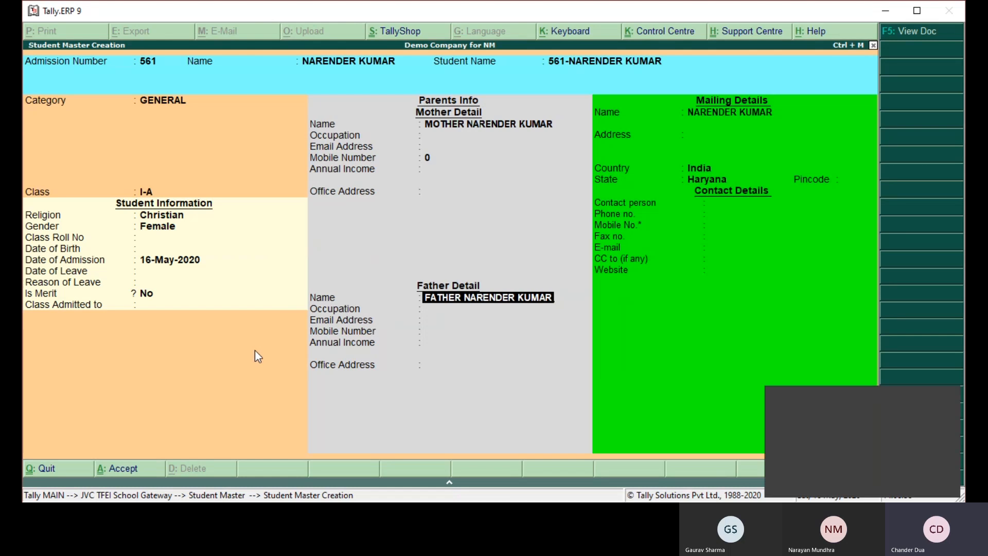
{"action": "key", "text": "Return"}
{"action": "key", "text": "Return"}
{"action": "key", "text": "Return"}
{"action": "key", "text": "Return"}
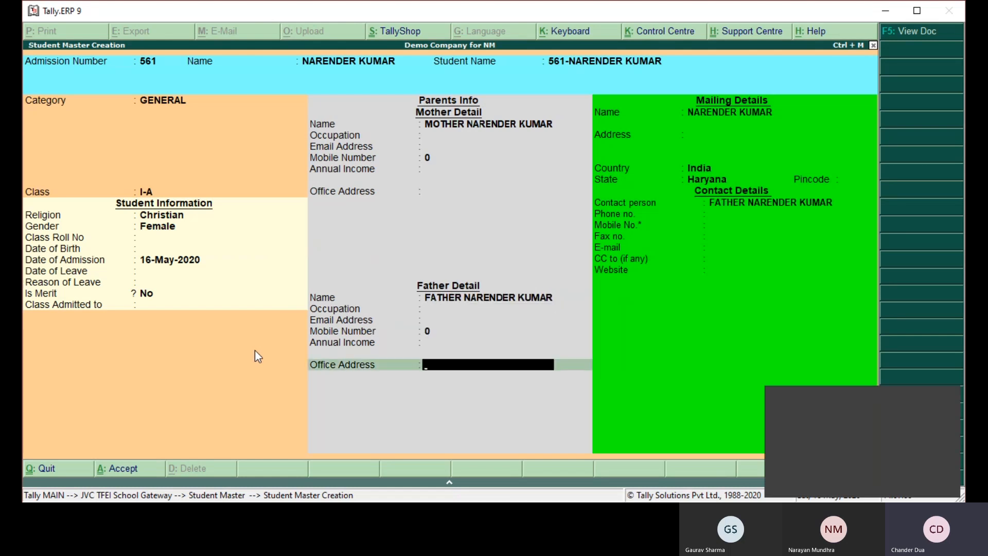
{"action": "key", "text": "Return"}
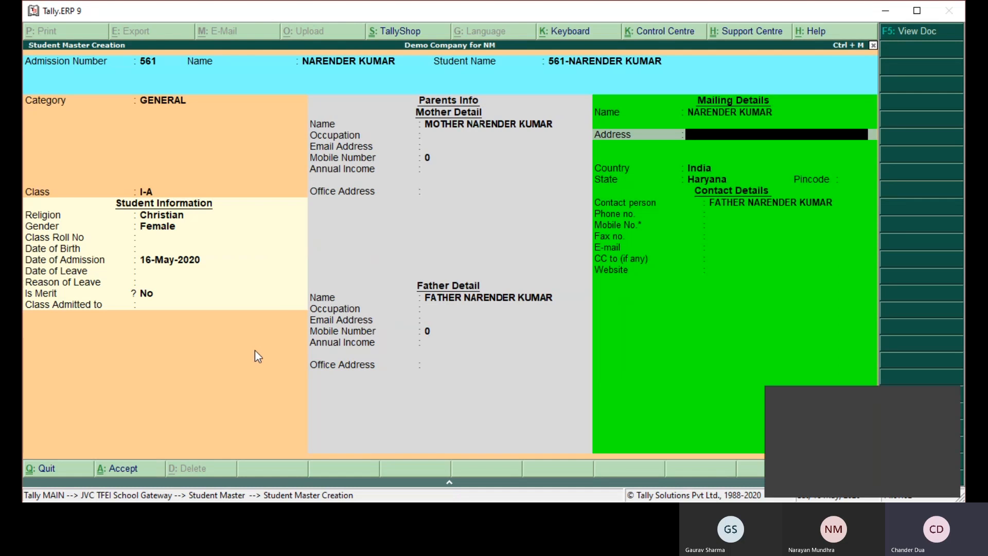
- Leave the mailing address, pincode and phone number blank, keeping country India, state Haryana and the father as contact person
{"action": "key", "text": "Return"}
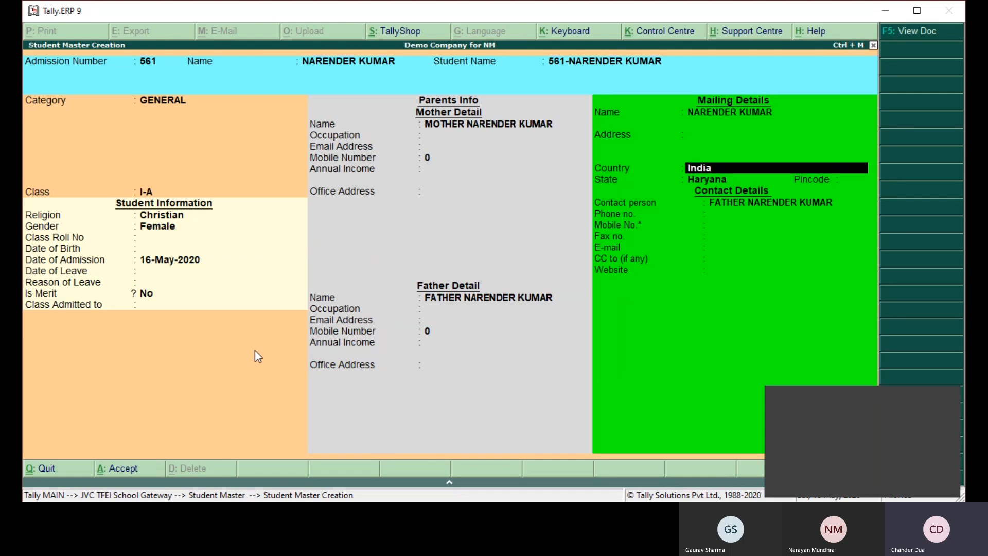
{"action": "key", "text": "Return"}
{"action": "key", "text": "Return"}
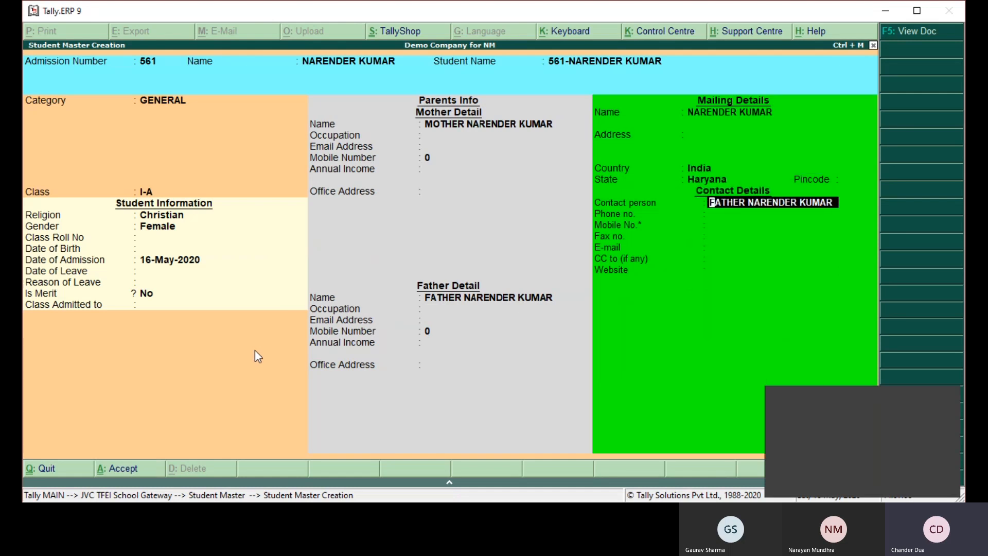
{"action": "key", "text": "Return"}
{"action": "key", "text": "Return"}
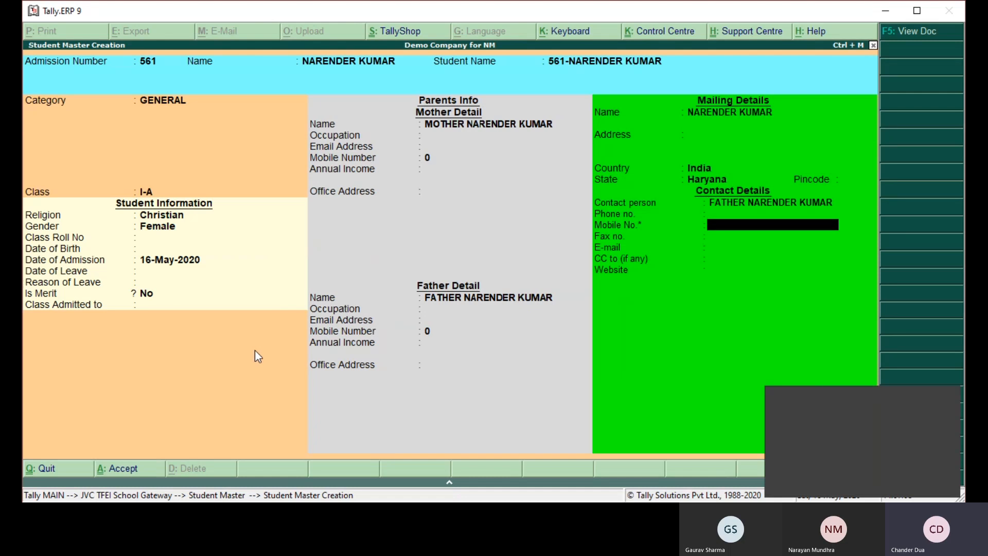
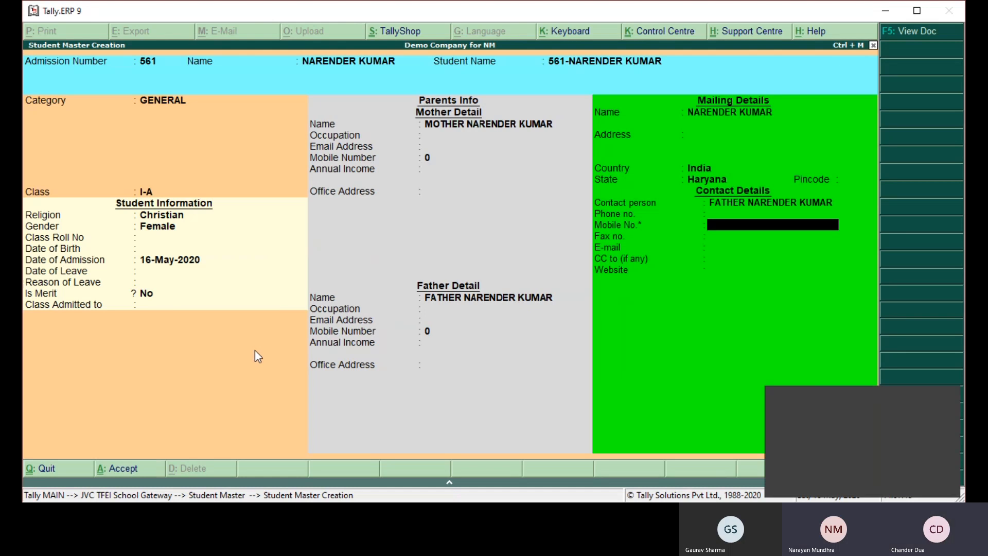
- Leave the contact mobile number, fax, e-mail, CC and website fields blank and save the student master
{"action": "key", "text": "Return"}
{"action": "key", "text": "Return"}
{"action": "key", "text": "Return"}
{"action": "key", "text": "Return"}
{"action": "key", "text": "Return"}
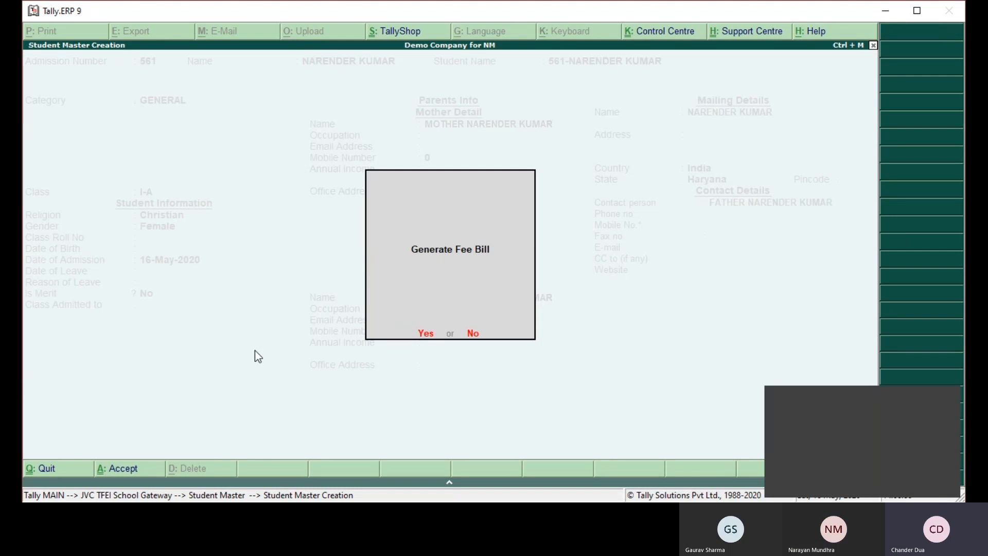
- Generate a student-wise fee bill dated 16-May-2020 for the newly created student
{"action": "key", "text": "Return"}
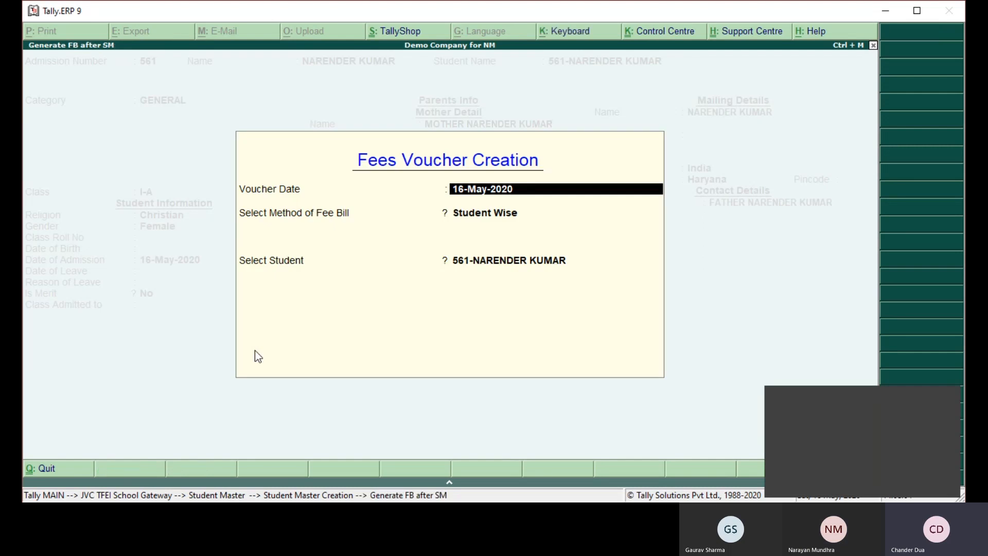
{"action": "key", "text": "Return"}
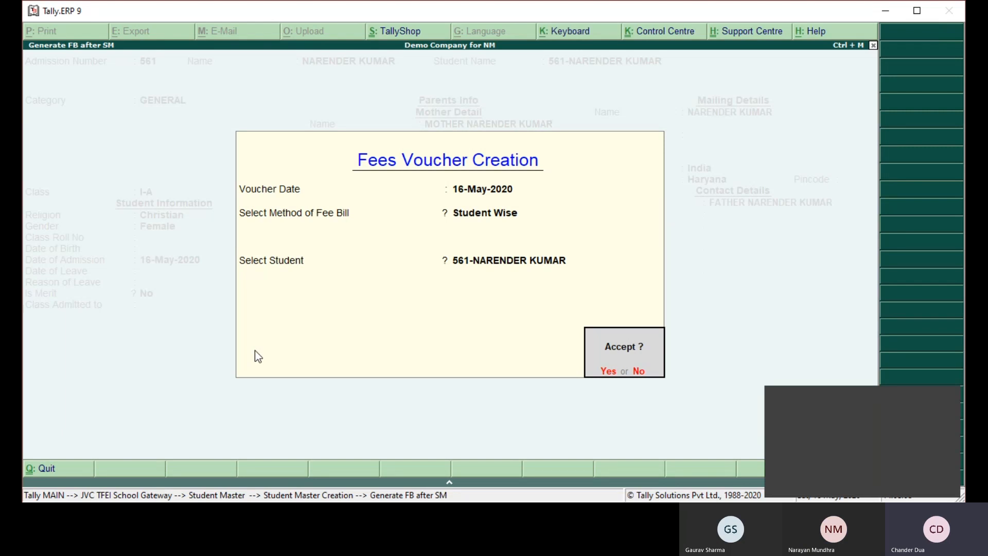
{"action": "key", "text": "Return"}
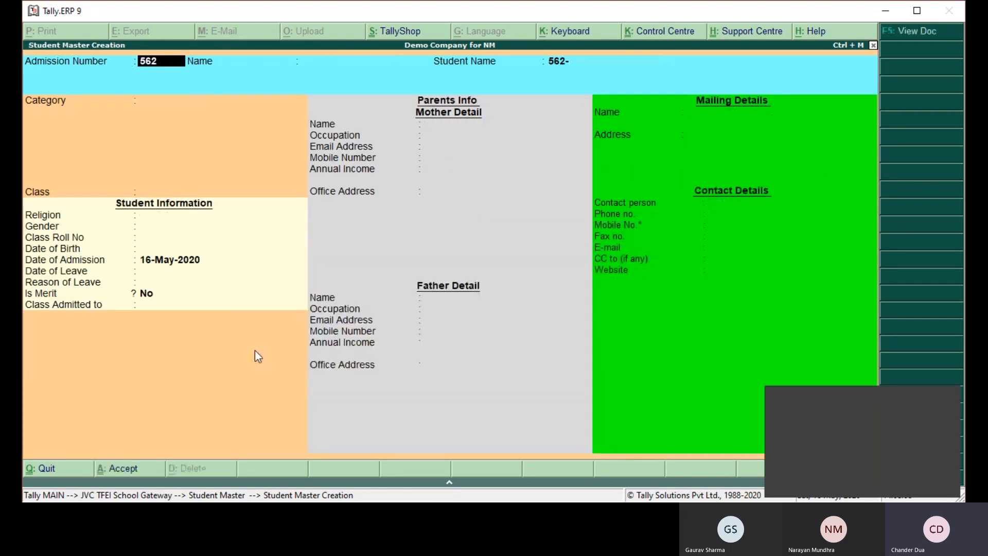
- Leave the blank student creation form and return to the JVC TFEI School Gateway
{"action": "key", "text": "ctrl+n"}
{"action": "key", "text": "ctrl+m"}
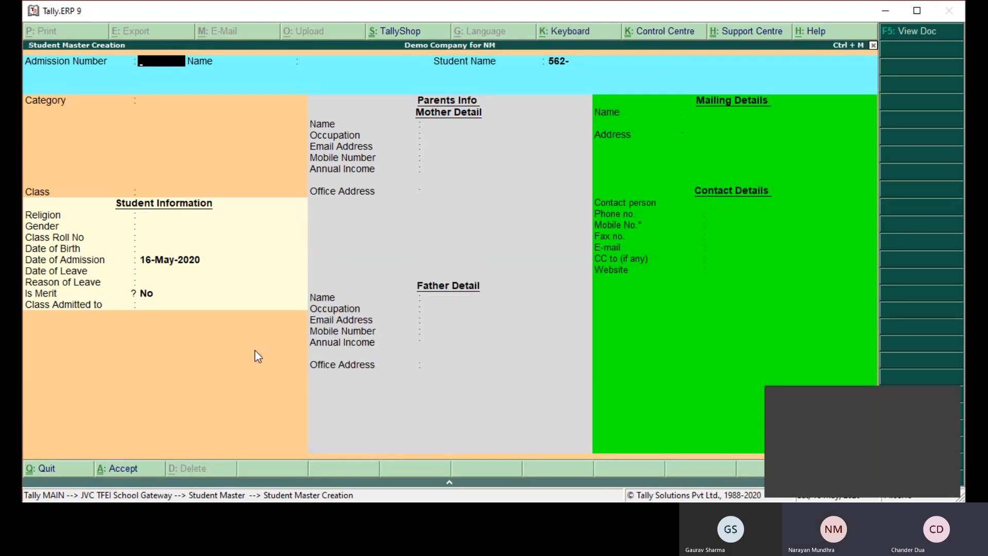
{"action": "key", "text": "Escape"}
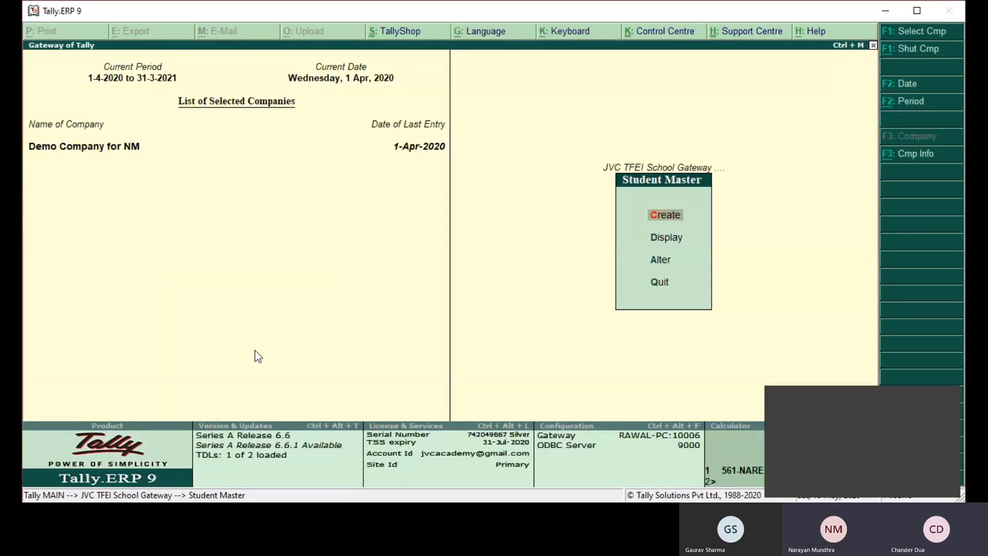
{"action": "key", "text": "Escape"}
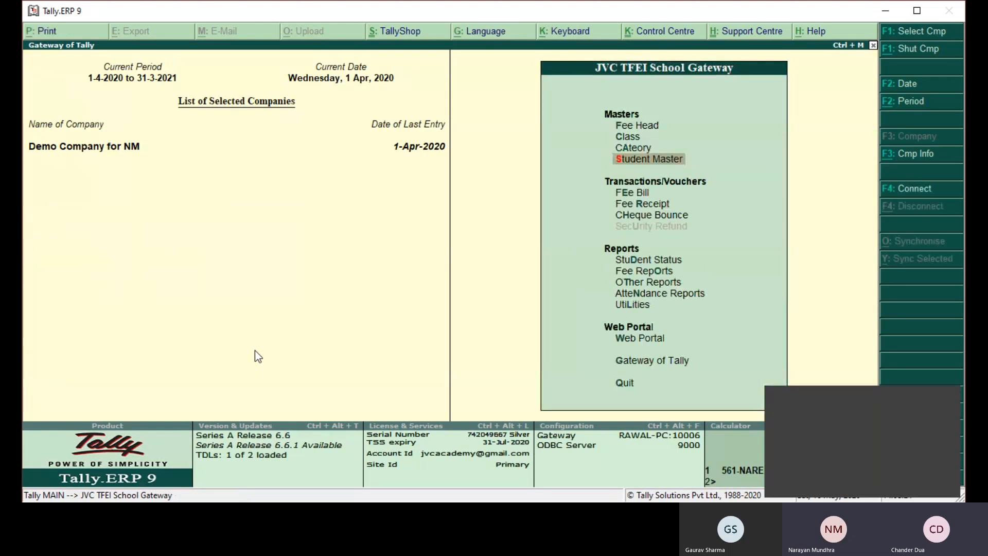
- Display the list of accounts in Gateway of Tally and examine the student's ledger under class I-A
{"action": "key", "text": "Down"}
{"action": "key", "text": "Down"}
{"action": "key", "text": "Down"}
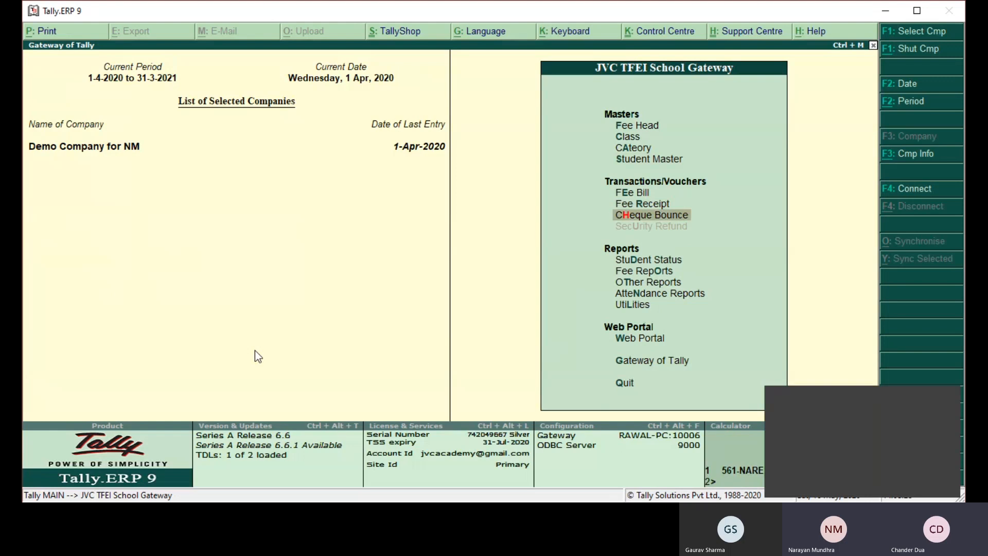
{"action": "key", "text": "Down"}
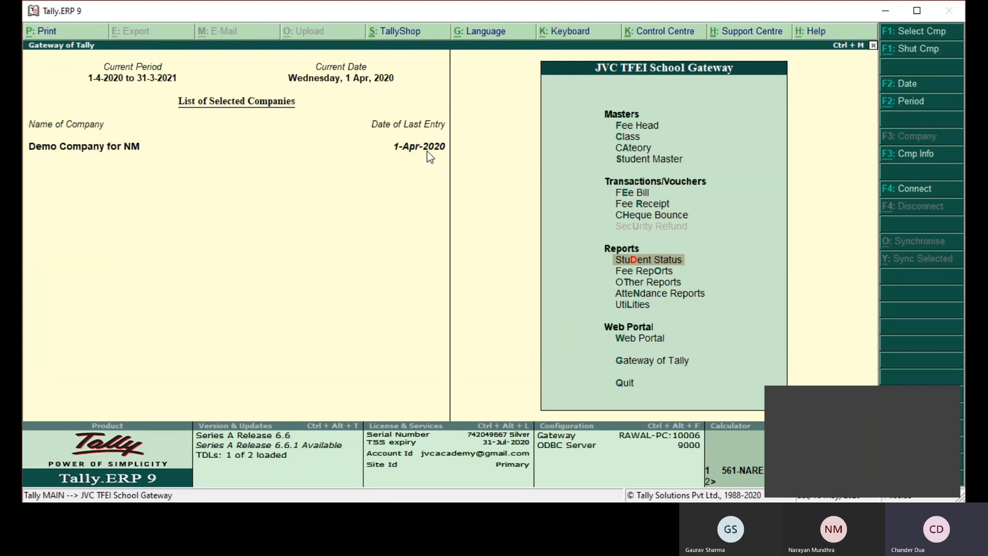
{"action": "key", "text": "g"}
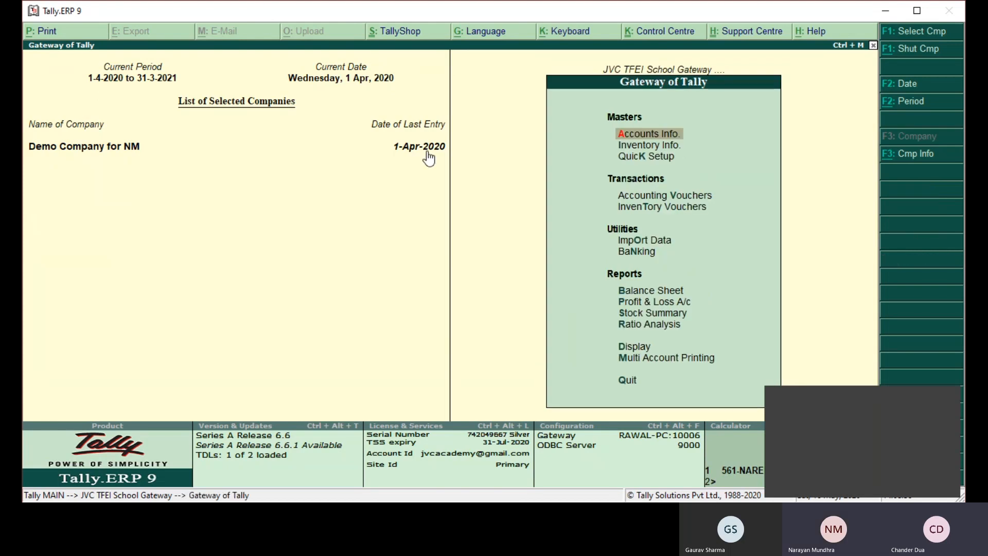
{"action": "key", "text": "d"}
{"action": "key", "text": "Down"}
{"action": "key", "text": "Down"}
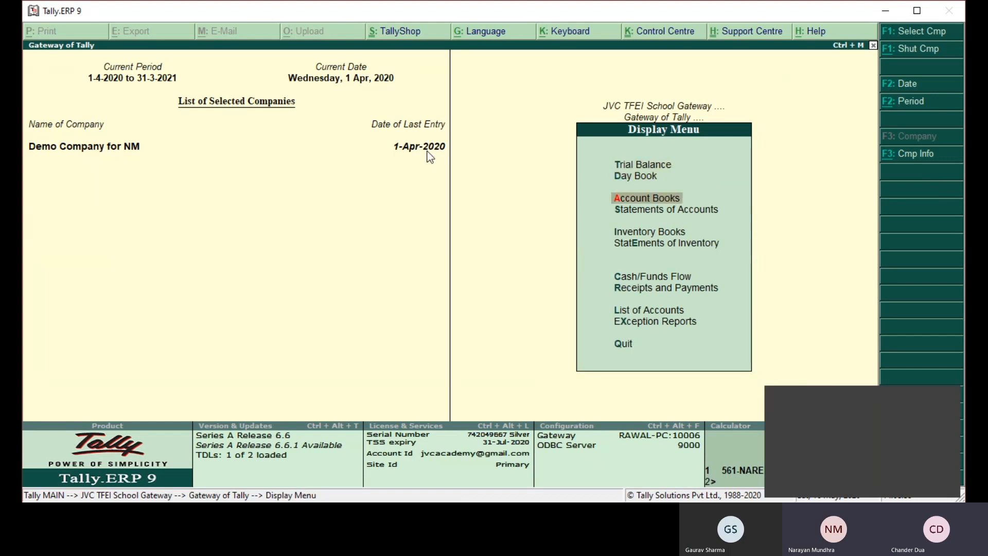
{"action": "key", "text": "Escape"}
{"action": "key", "text": "Return"}
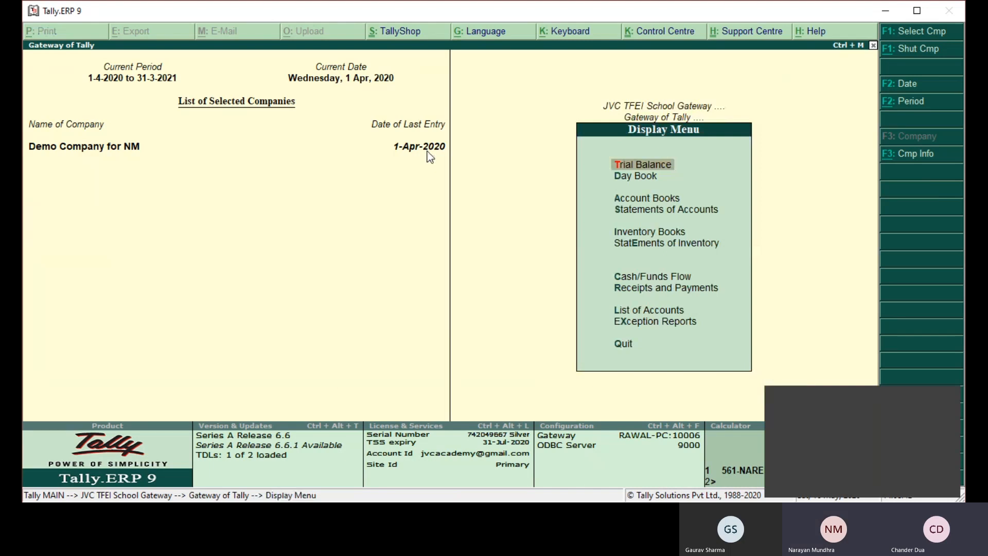
{"action": "key", "text": "l"}
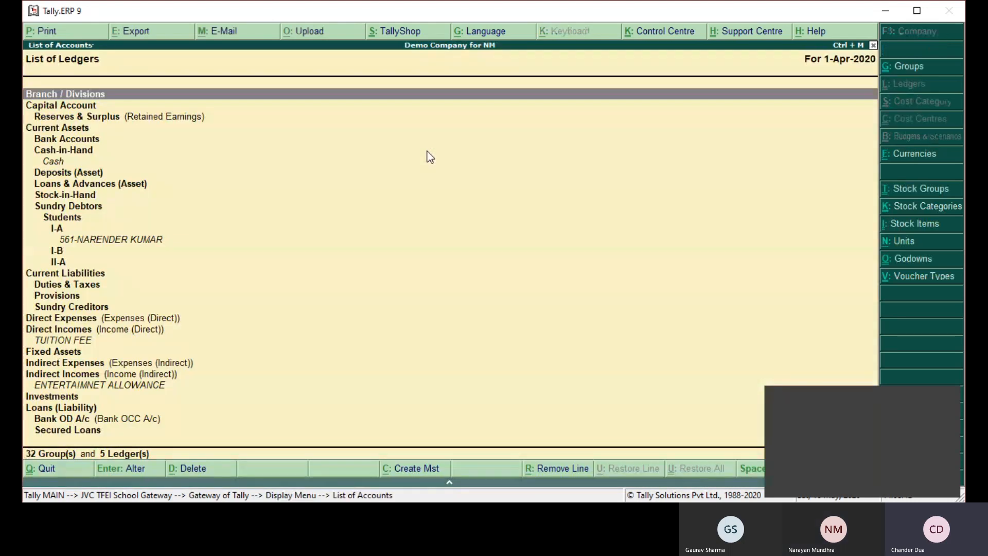
{"action": "key", "text": "Escape"}
- Look through the Exception Reports for the optional vouchers report
{"action": "key", "text": "Down"}
{"action": "key", "text": "Return"}
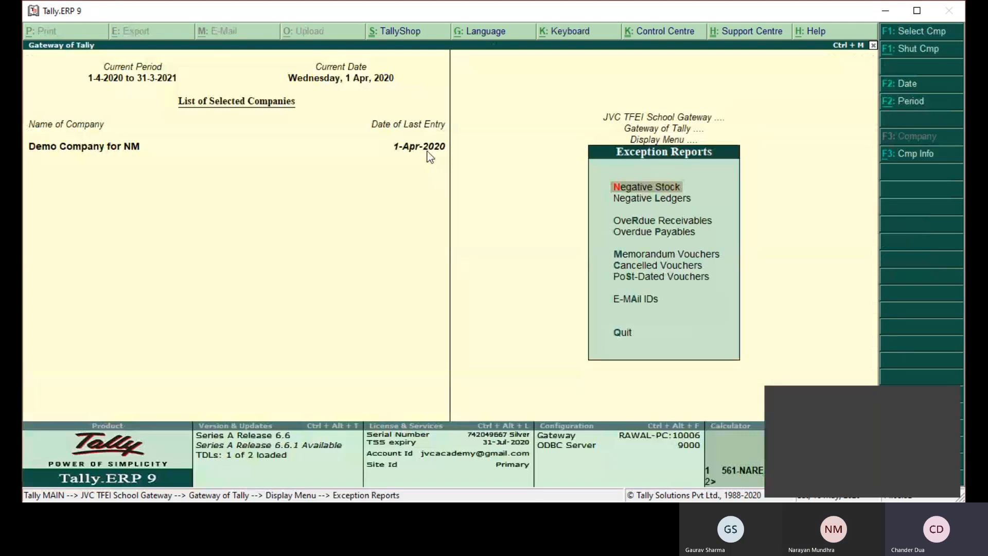
{"action": "key", "text": "Down"}
{"action": "key", "text": "Down"}
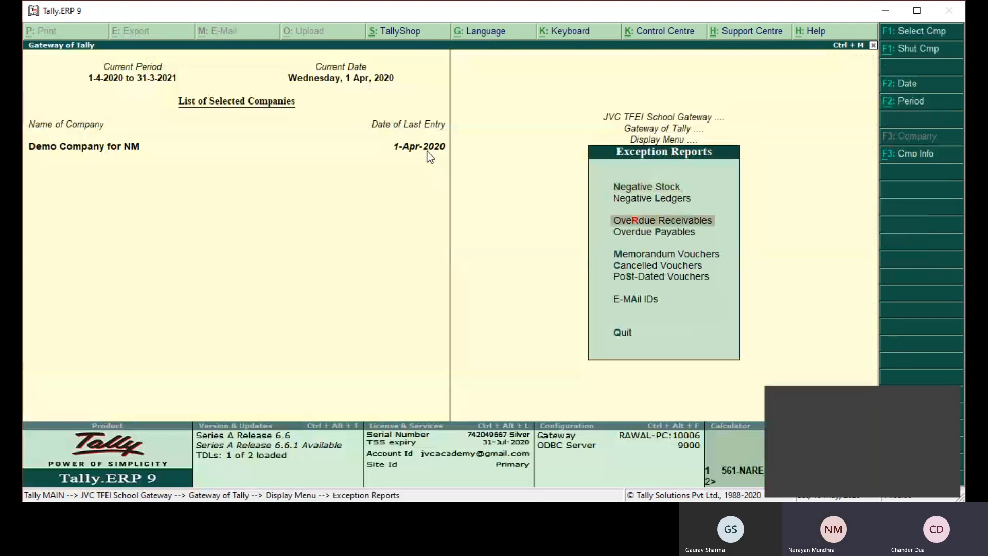
{"action": "key", "text": "Down"}
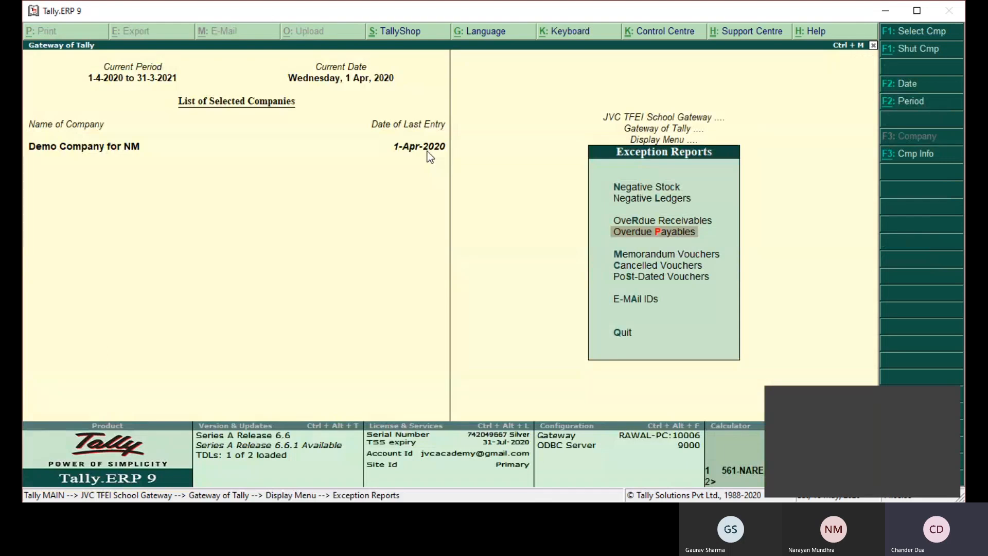
{"action": "key", "text": "Escape"}
{"action": "key", "text": "Escape"}
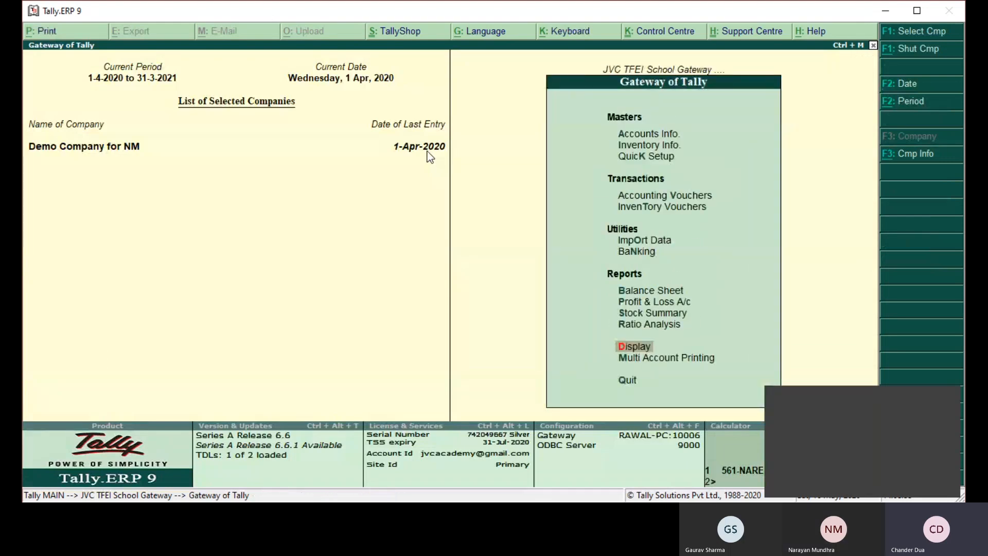
- Set Use reversing journals and optional vouchers to Yes in the company's accounting features and save
{"action": "key", "text": "F12"}
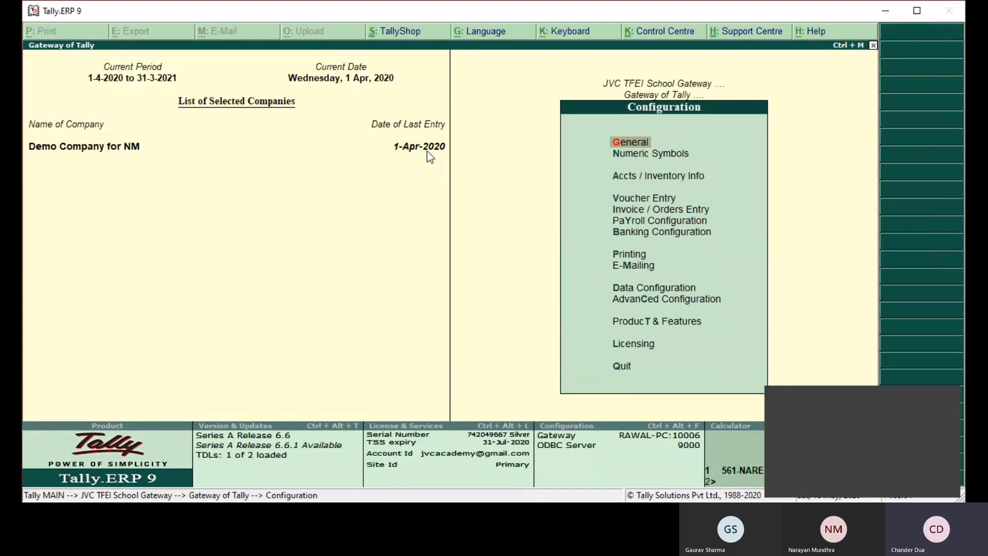
{"action": "key", "text": "Escape"}
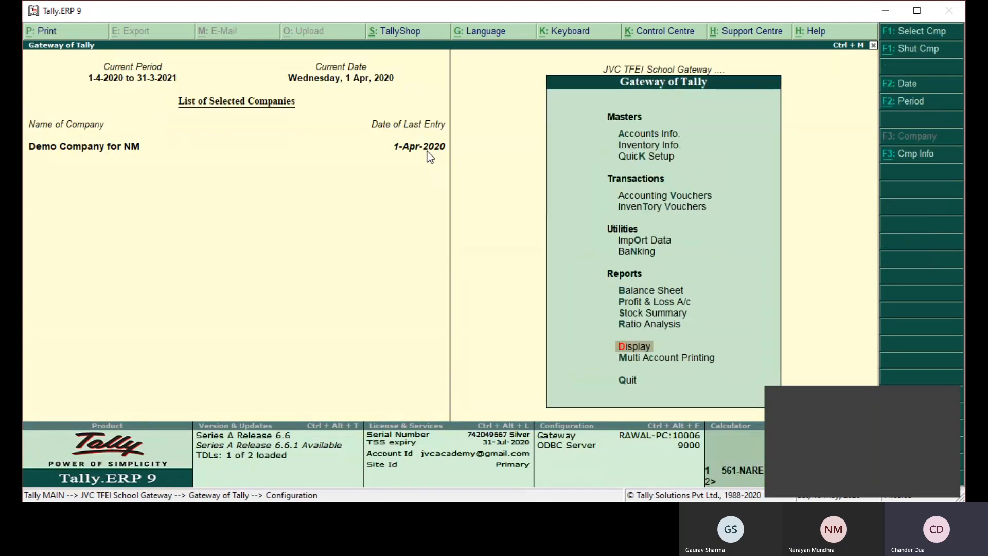
{"action": "key", "text": "F11"}
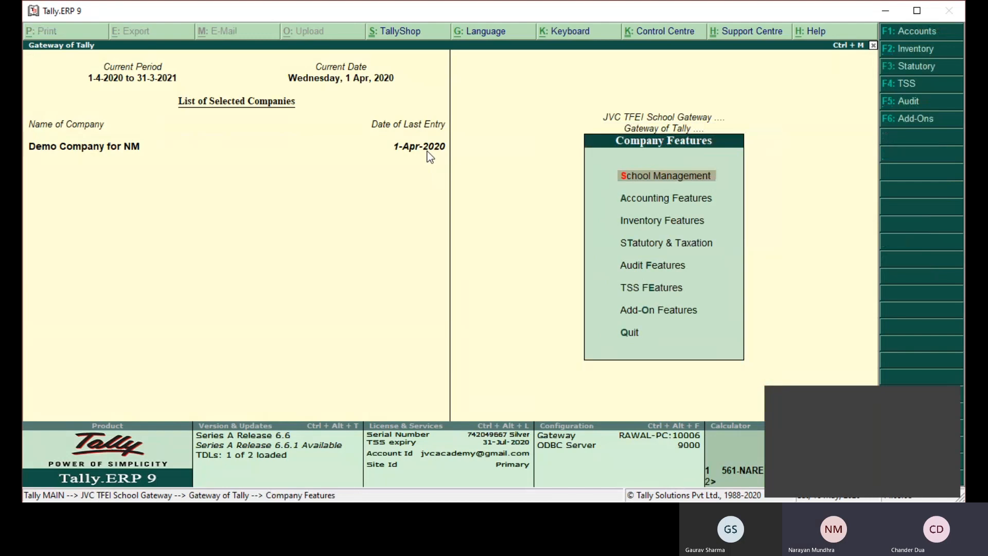
{"action": "key", "text": "Down"}
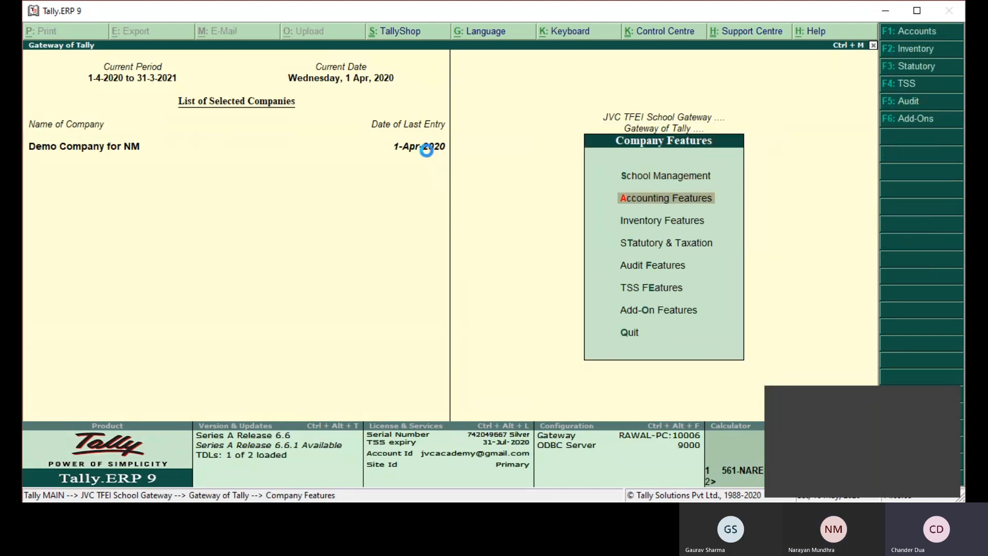
{"action": "key", "text": "Return"}
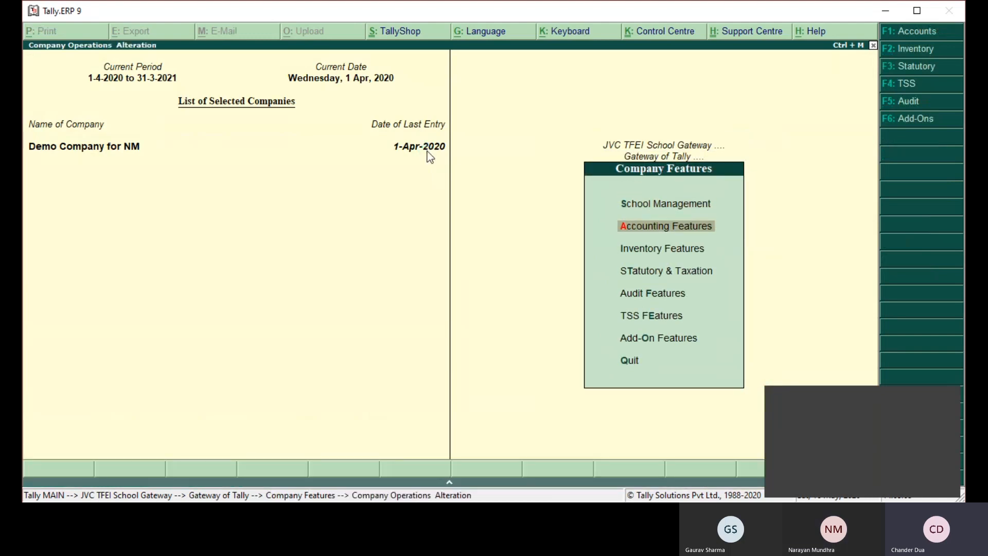
{"action": "key", "text": "Return"}
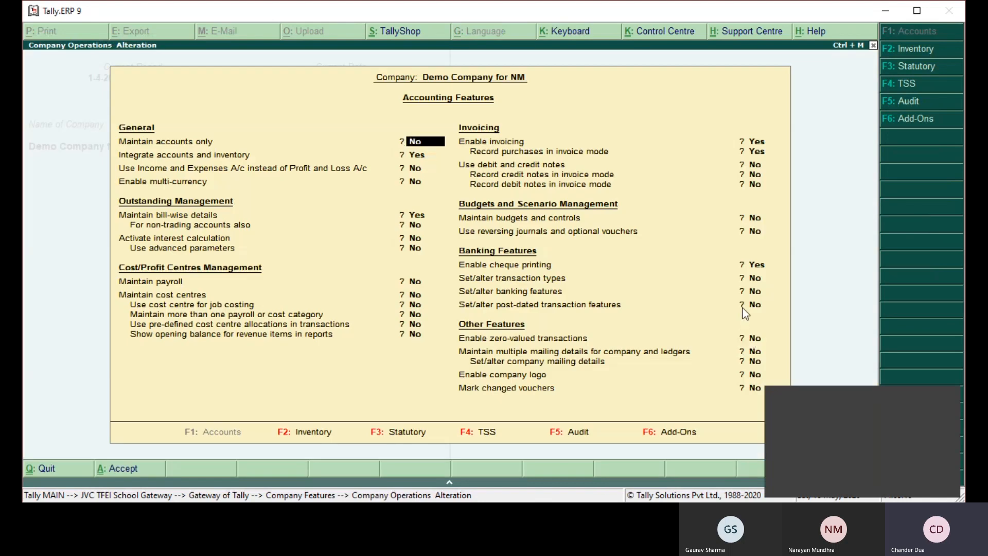
{"action": "left_click", "coordinate": [753, 232]}
{"action": "type", "text": "y"}
{"action": "left_click", "coordinate": [753, 232]}
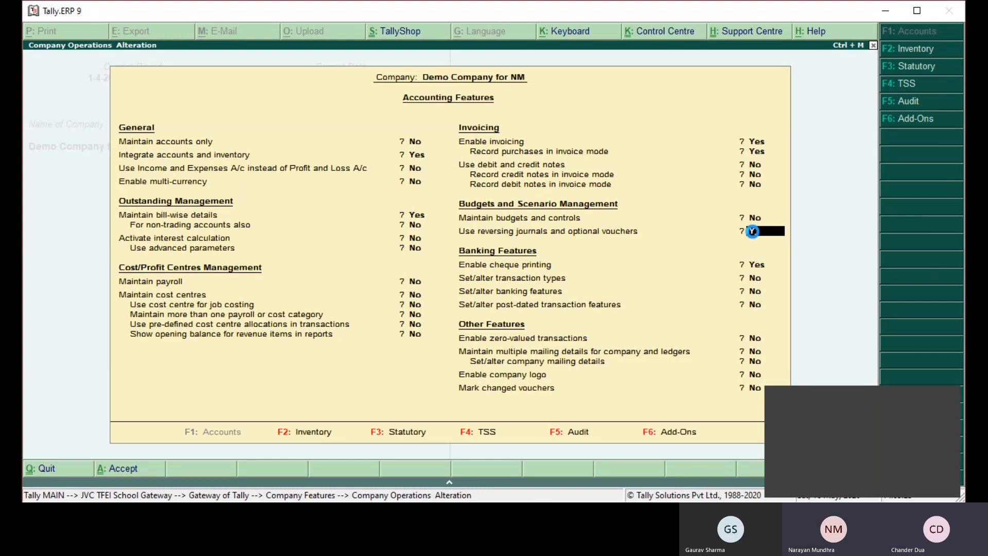
{"action": "key", "text": "ctrl+a"}
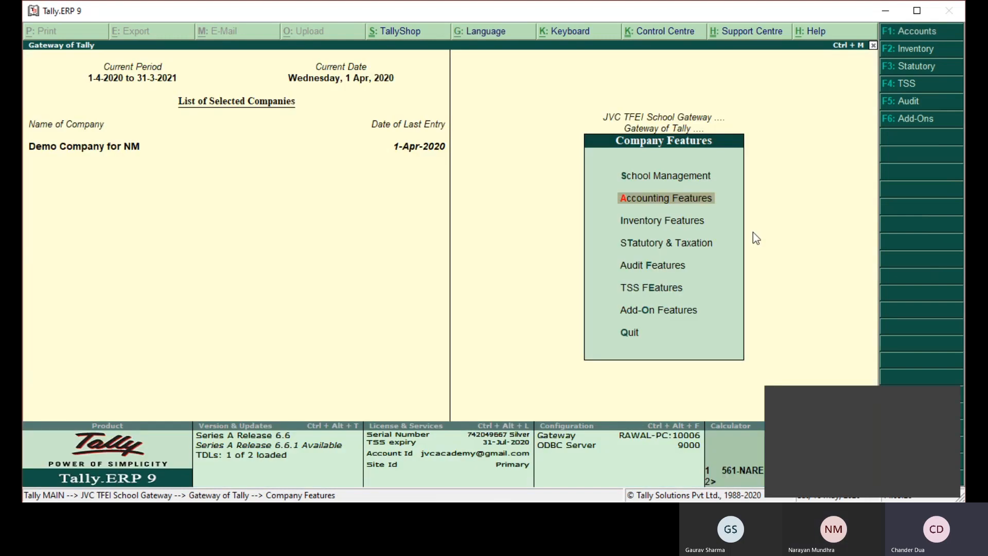
{"action": "key", "text": "Escape"}
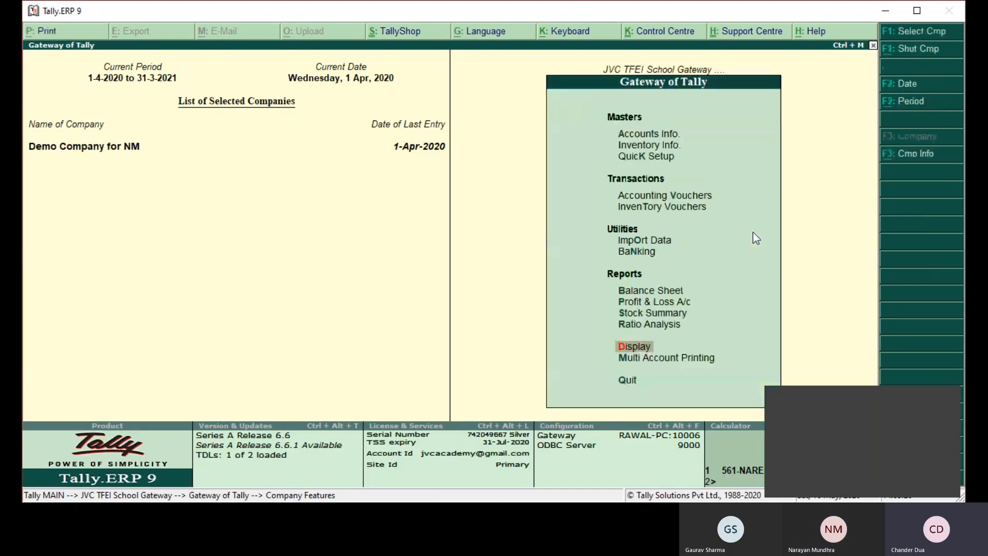
- Check the Optional Vouchers exception report for the period 1-Apr-2020 to 31-Mar-2021, and return to the school gateway
{"action": "key", "text": "d"}
{"action": "key", "text": "x"}
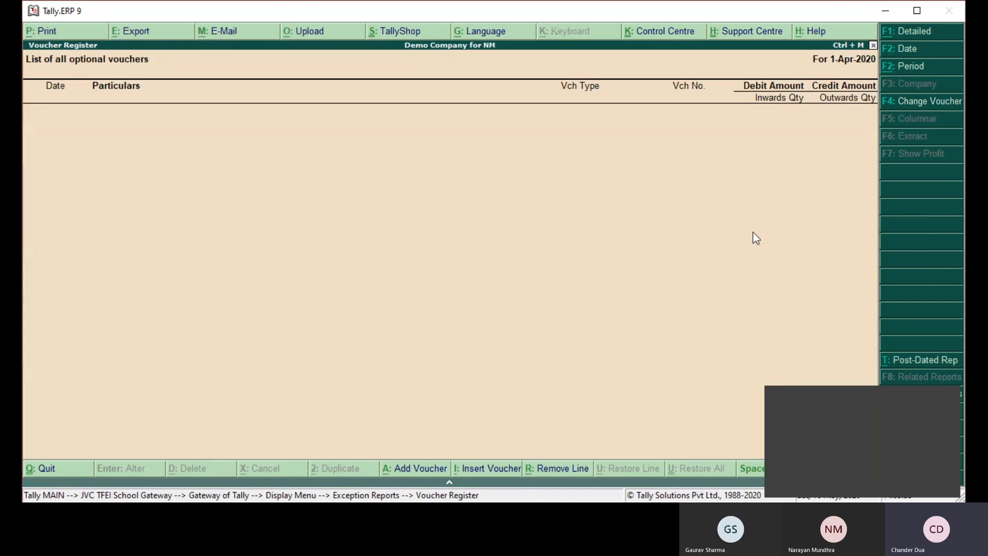
{"action": "key", "text": "alt+F2"}
{"action": "key", "text": "BackSpace"}
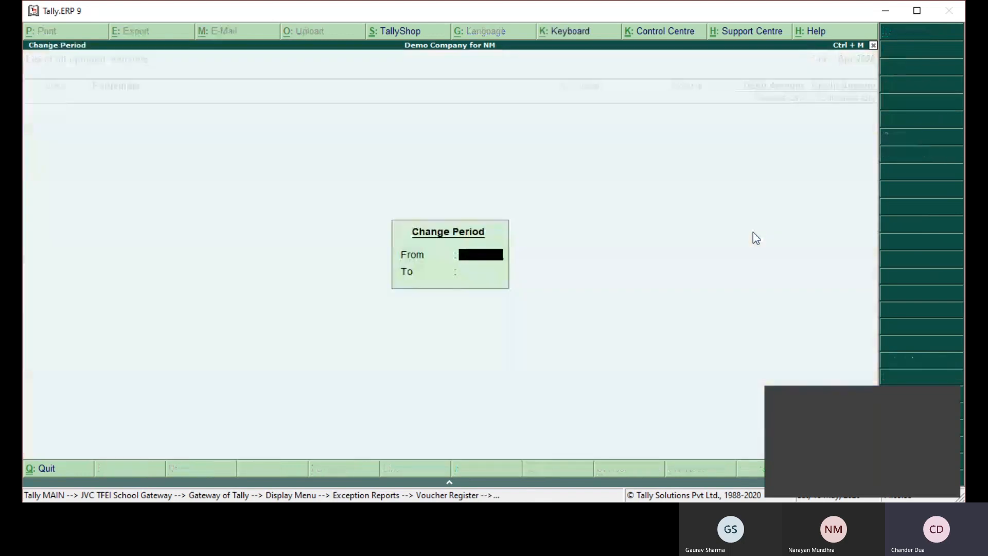
{"action": "key", "text": "Return"}
{"action": "type", "text": "3"}
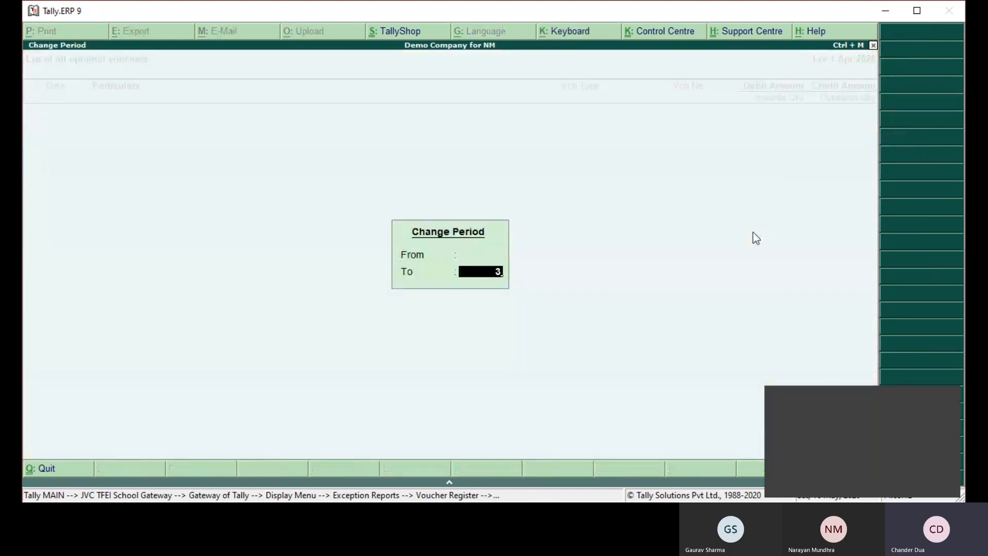
{"action": "key", "text": "BackSpace"}
{"action": "type", "text": "M21"}
{"action": "key", "text": "Return"}
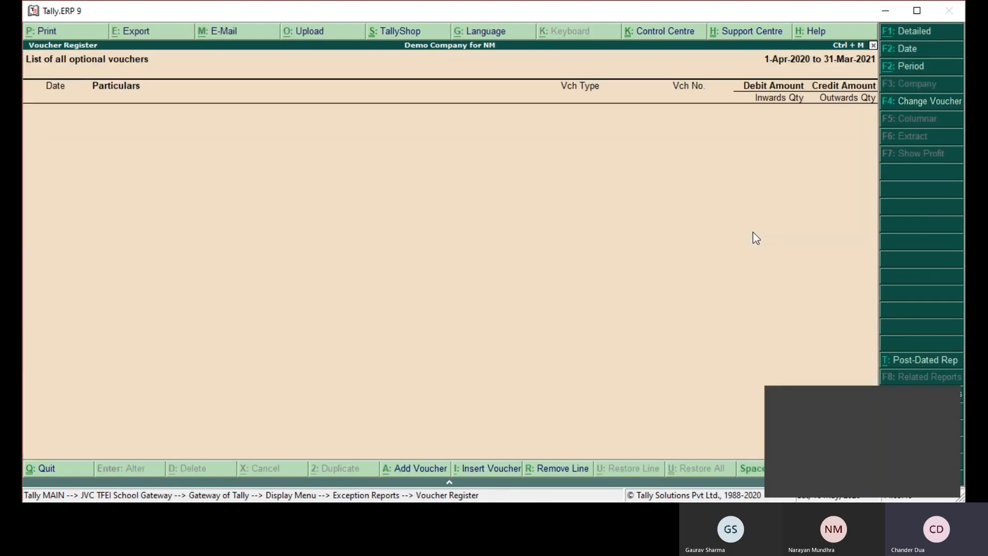
{"action": "key", "text": "Escape"}
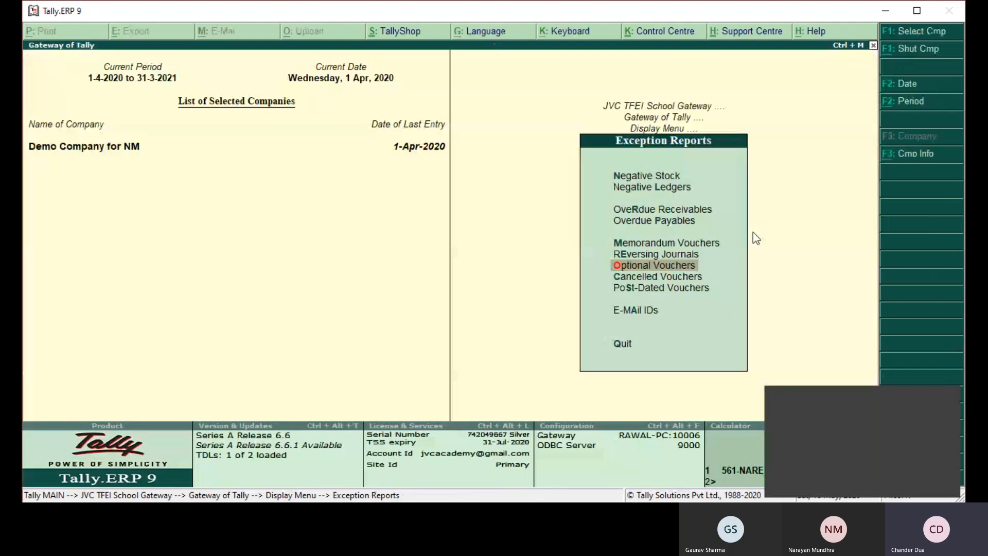
{"action": "key", "text": "Escape"}
{"action": "key", "text": "Escape"}
{"action": "key", "text": "Escape"}
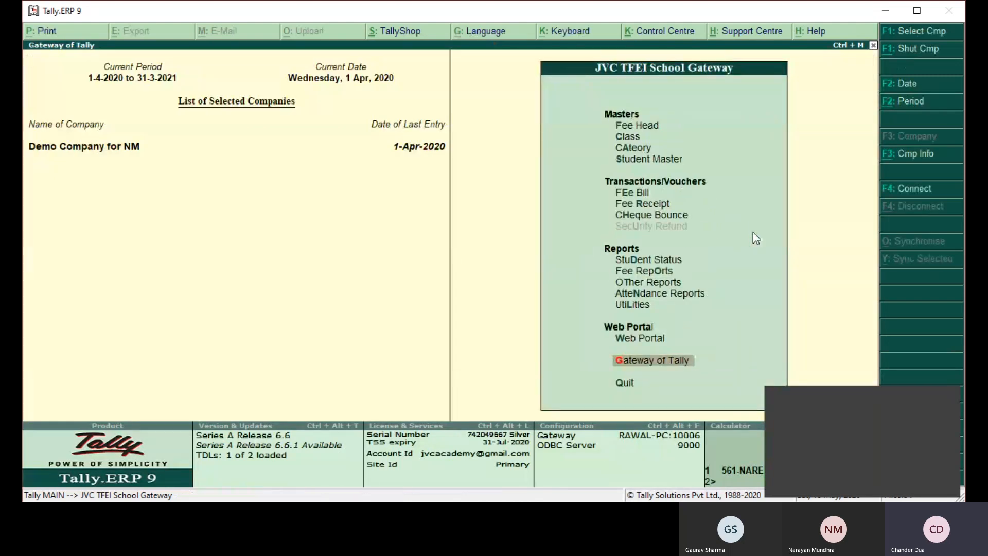
{"action": "key", "text": "d"}
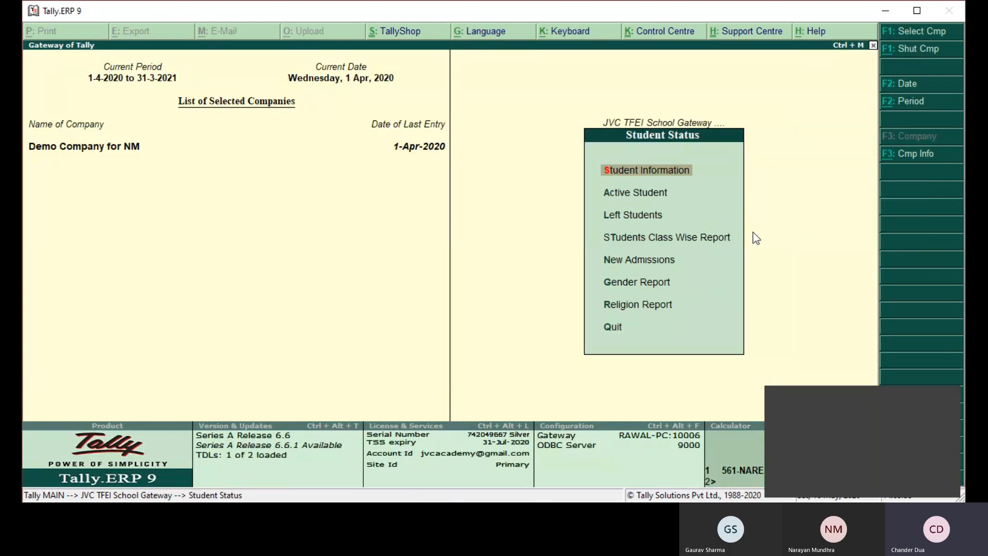
{"action": "key", "text": "alt+F2"}
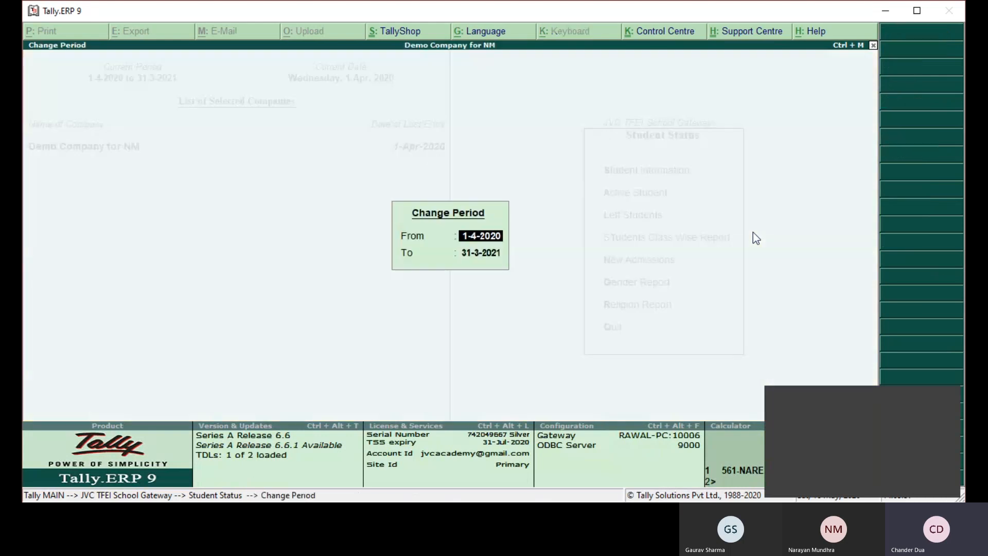
{"action": "key", "text": "Escape"}
{"action": "key", "text": "Escape"}
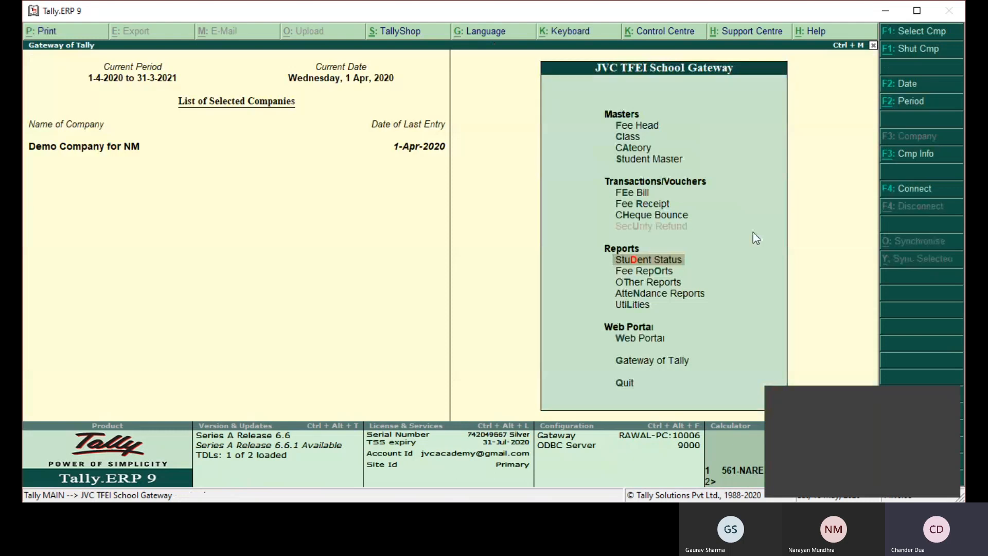
- Display the Day Book in Gateway of Tally for the period 1-Apr-2020 to 31-Mar-2021
{"action": "key", "text": "Escape"}
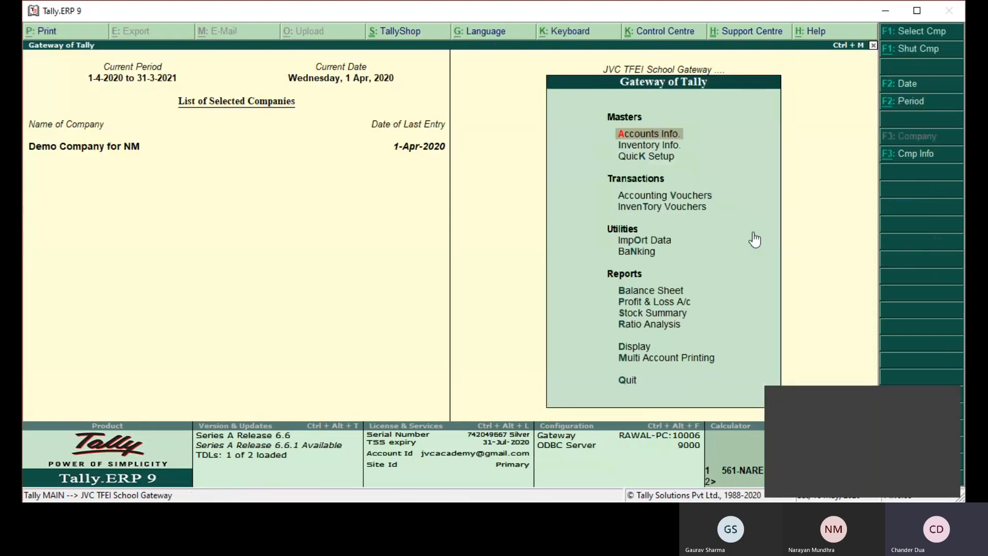
{"action": "key", "text": "d"}
{"action": "key", "text": "a"}
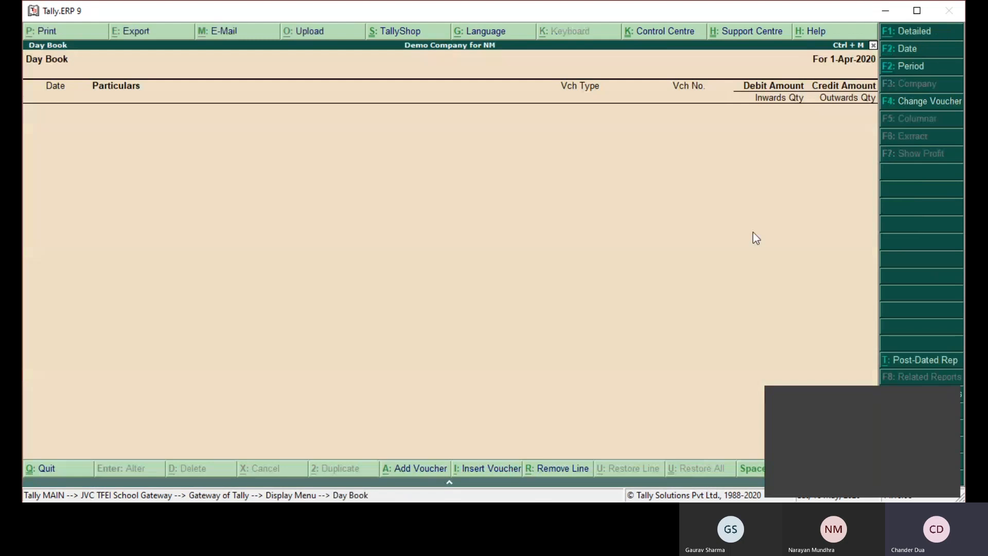
{"action": "key", "text": "alt+F2"}
{"action": "key", "text": "Return"}
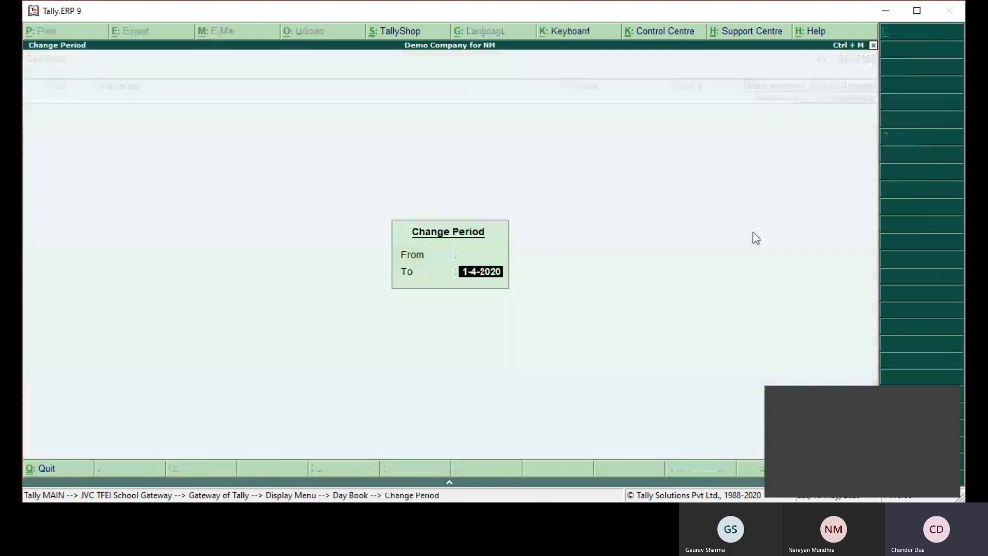
{"action": "type", "text": "M"}
{"action": "key", "text": "Return"}
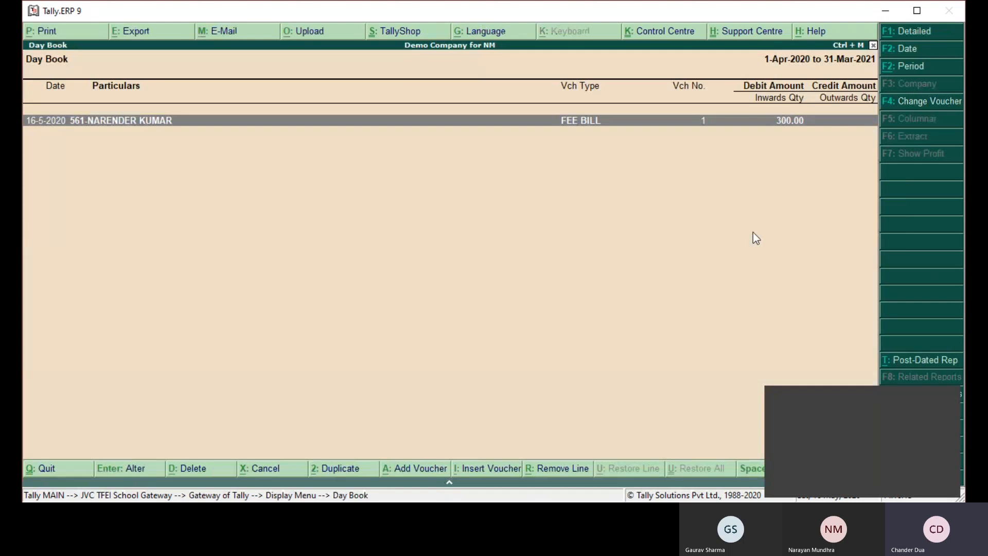
- Change the student's fee bill dated 16-May-2020 from post-dated to current and save the voucher
{"action": "key", "text": "Return"}
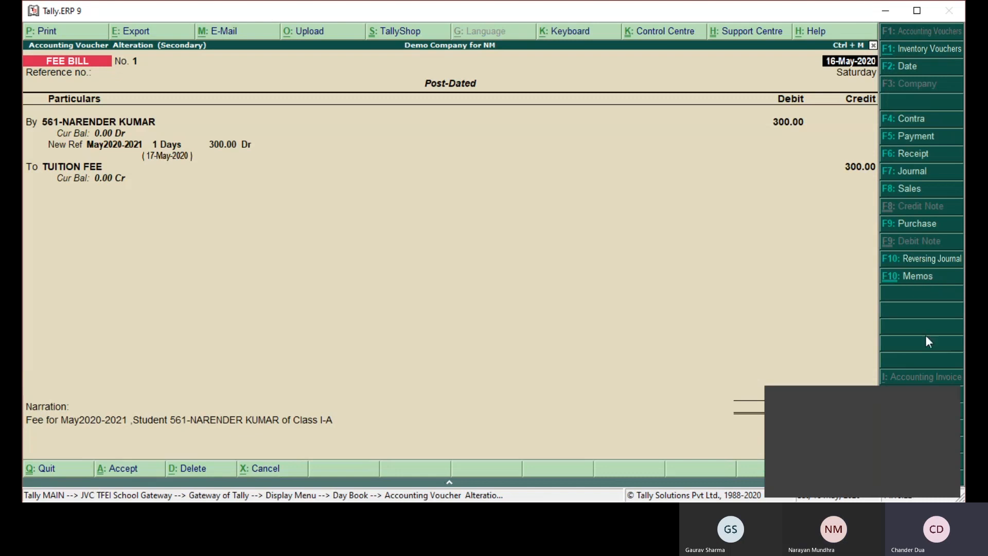
{"action": "left_click", "coordinate": [893, 391]}
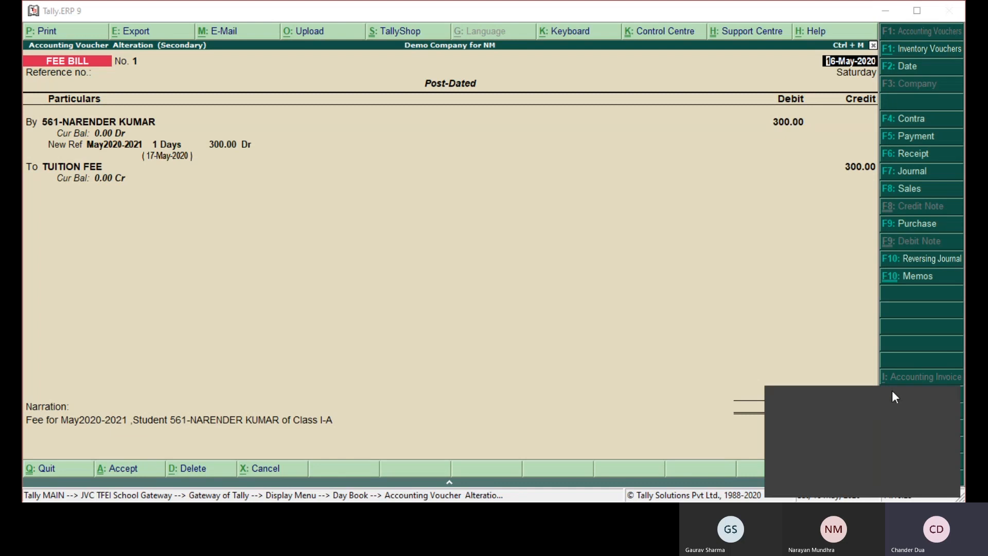
{"action": "left_click_drag", "start_coordinate": [893, 397], "coordinate": [861, 400]}
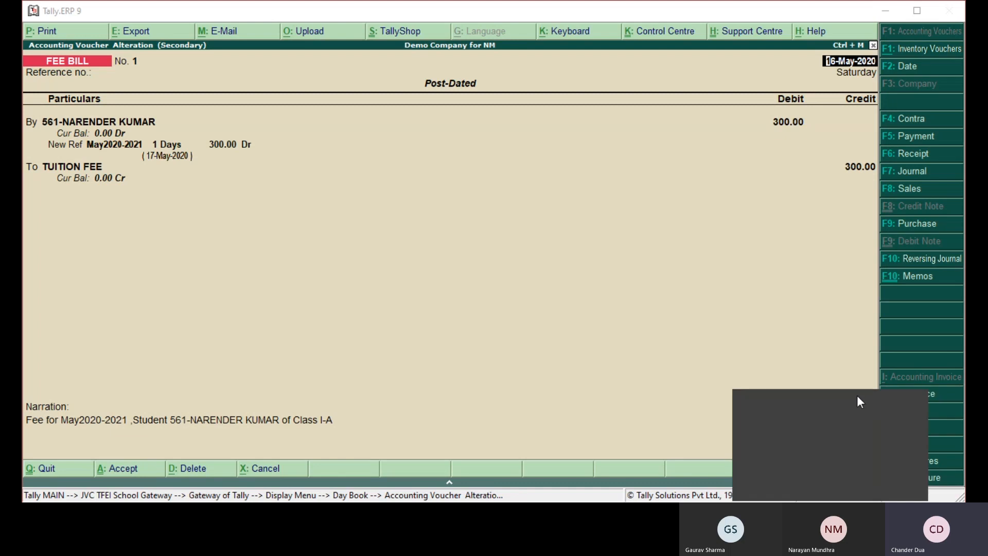
{"action": "left_click_drag", "start_coordinate": [857, 396], "coordinate": [793, 403]}
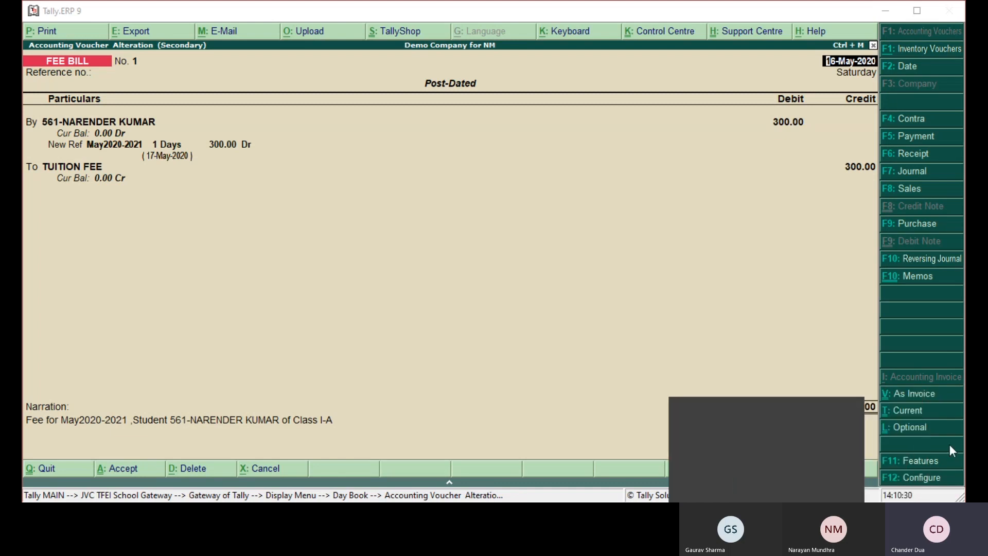
{"action": "left_click", "coordinate": [904, 414]}
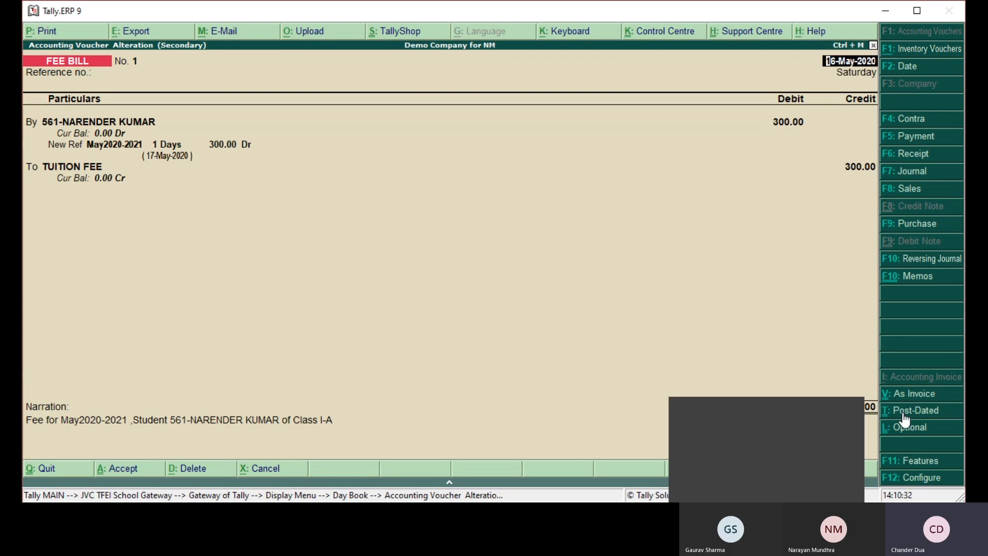
{"action": "left_click", "coordinate": [902, 411]}
{"action": "key", "text": "ctrl+a"}
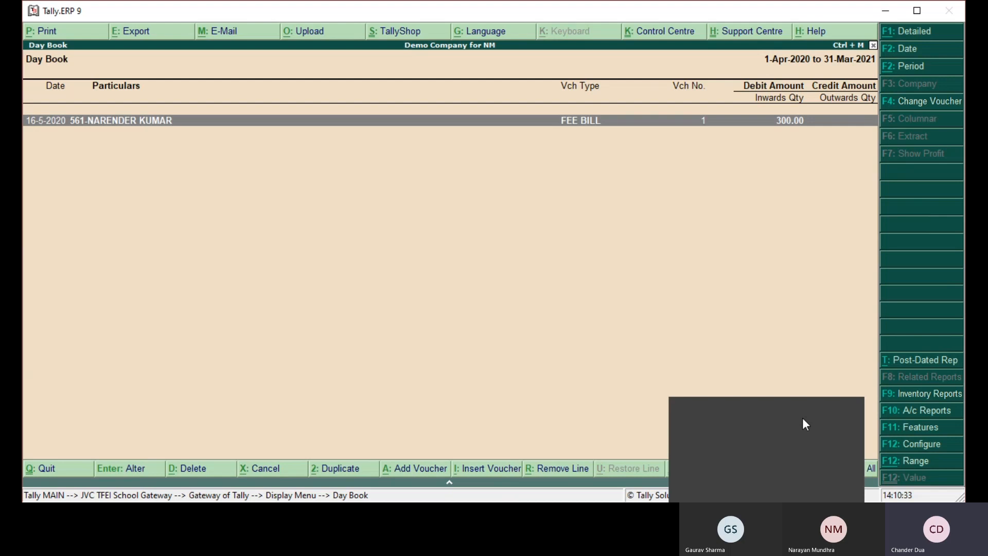
{"action": "left_click_drag", "start_coordinate": [802, 418], "coordinate": [913, 413]}
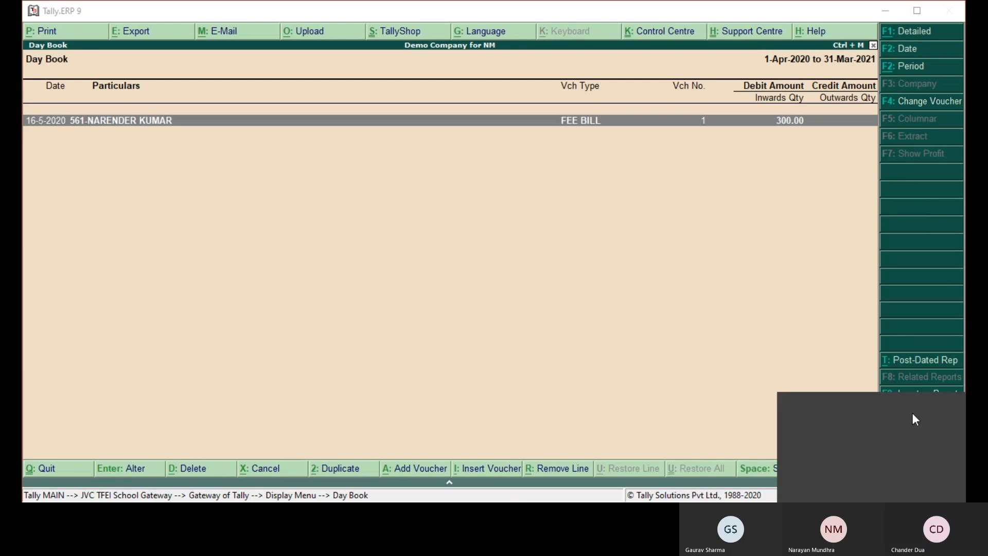
{"action": "left_click", "coordinate": [566, 14]}
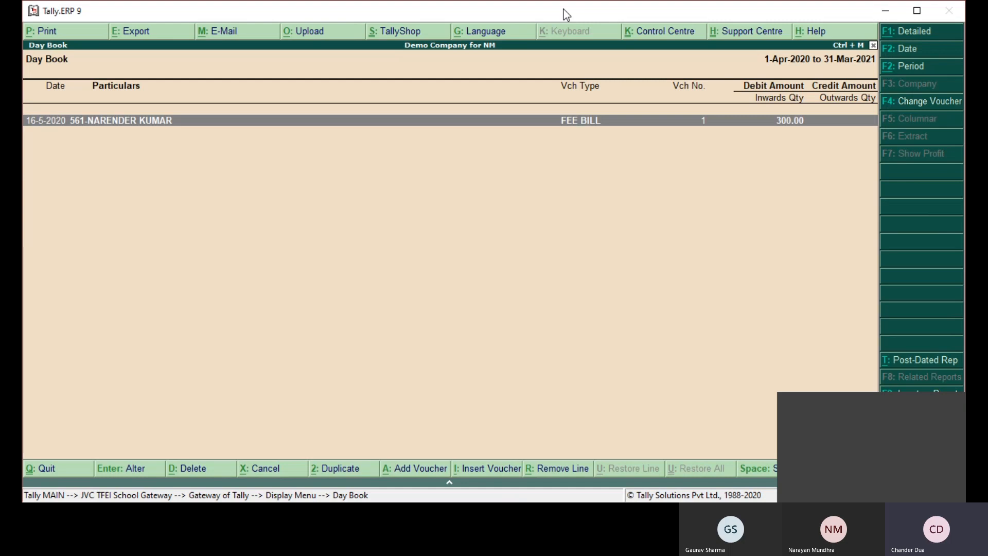
- Check the student's due, receipt and difference amounts in the Student Information report, and return to the school gateway
{"action": "key", "text": "Escape"}
{"action": "key", "text": "Escape"}
{"action": "key", "text": "Escape"}
{"action": "key", "text": "Escape"}
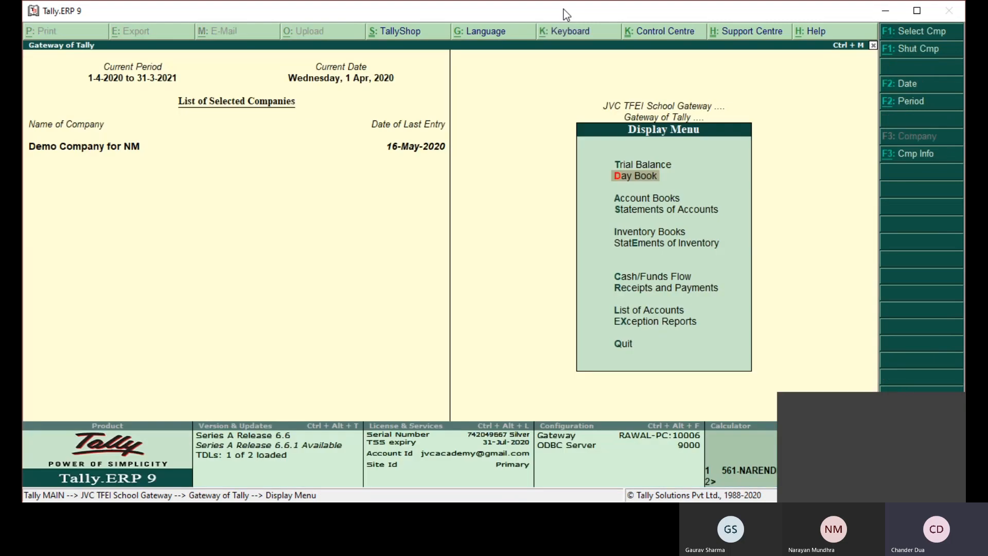
{"action": "key", "text": "n"}
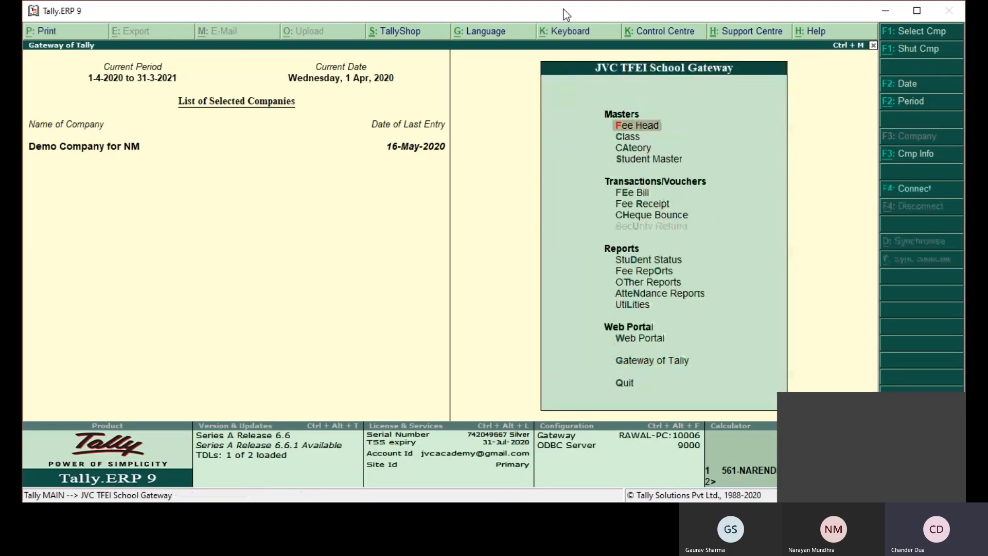
{"action": "key", "text": "Down"}
{"action": "key", "text": "Down"}
{"action": "key", "text": "Down"}
{"action": "key", "text": "Down"}
{"action": "key", "text": "Down"}
{"action": "key", "text": "Down"}
{"action": "key", "text": "Down"}
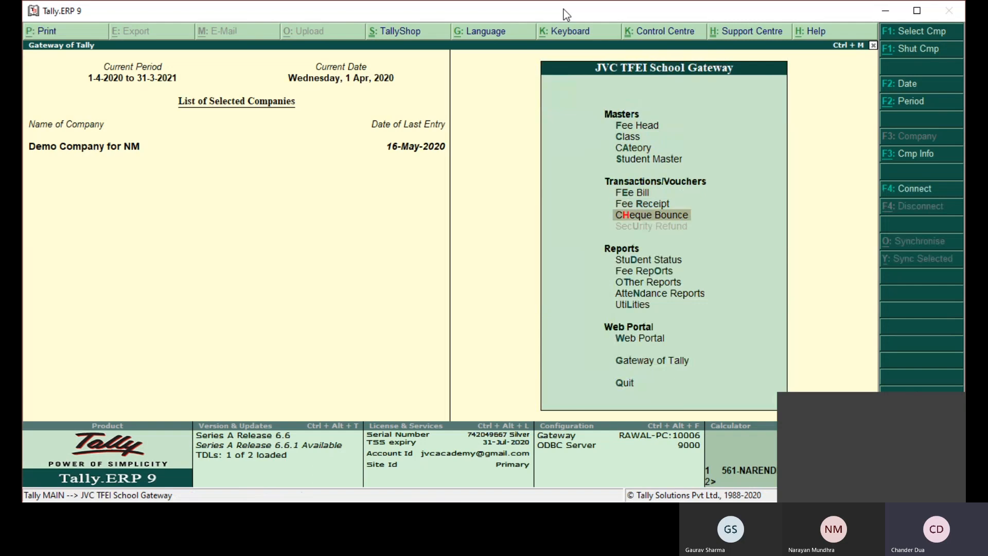
{"action": "key", "text": "Down"}
{"action": "key", "text": "Up"}
{"action": "key", "text": "Return"}
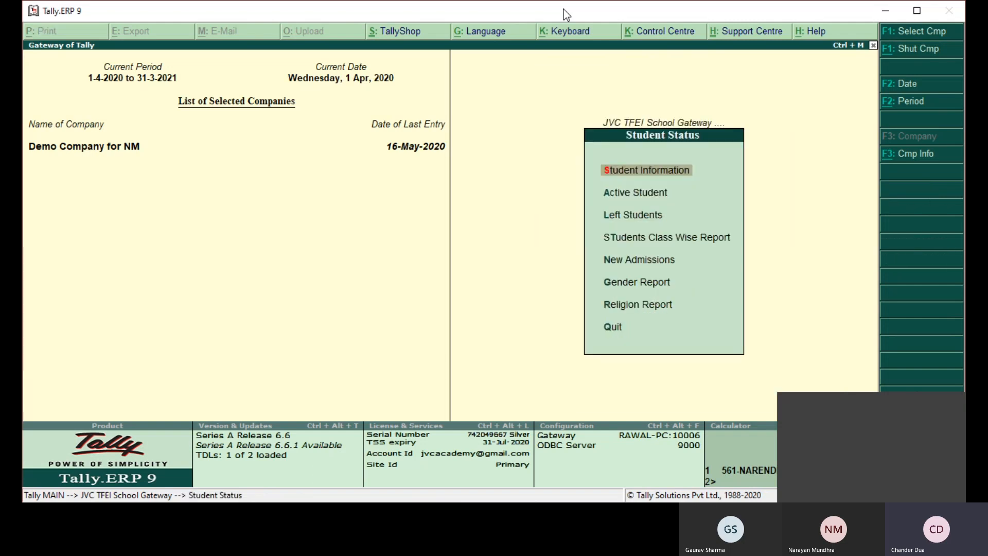
{"action": "key", "text": "Return"}
{"action": "key", "text": "Return"}
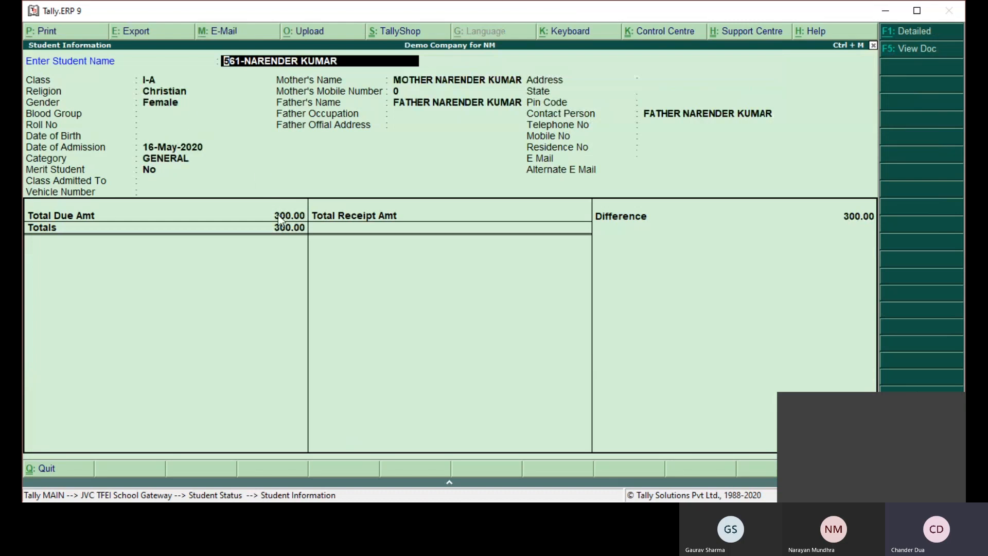
{"action": "key", "text": "Return"}
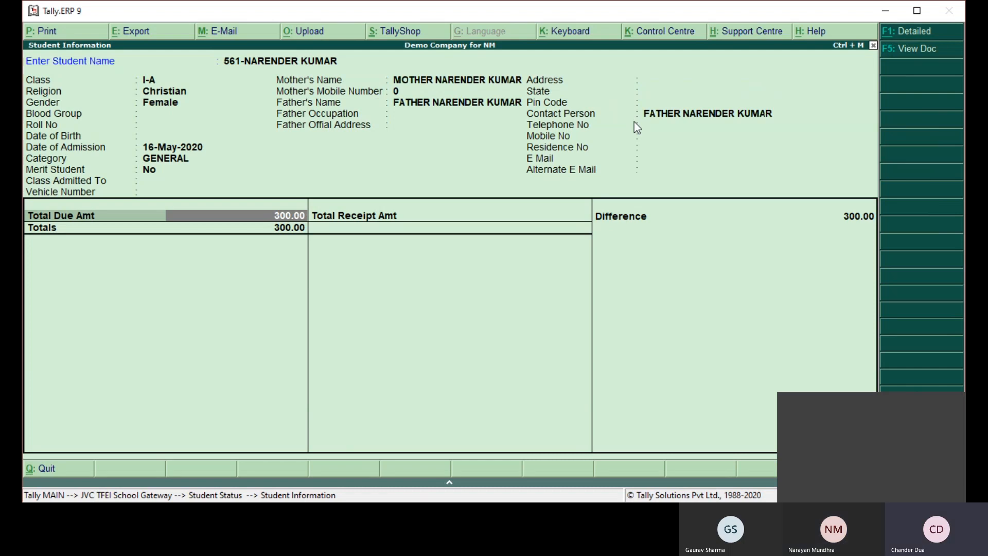
{"action": "key", "text": "Escape"}
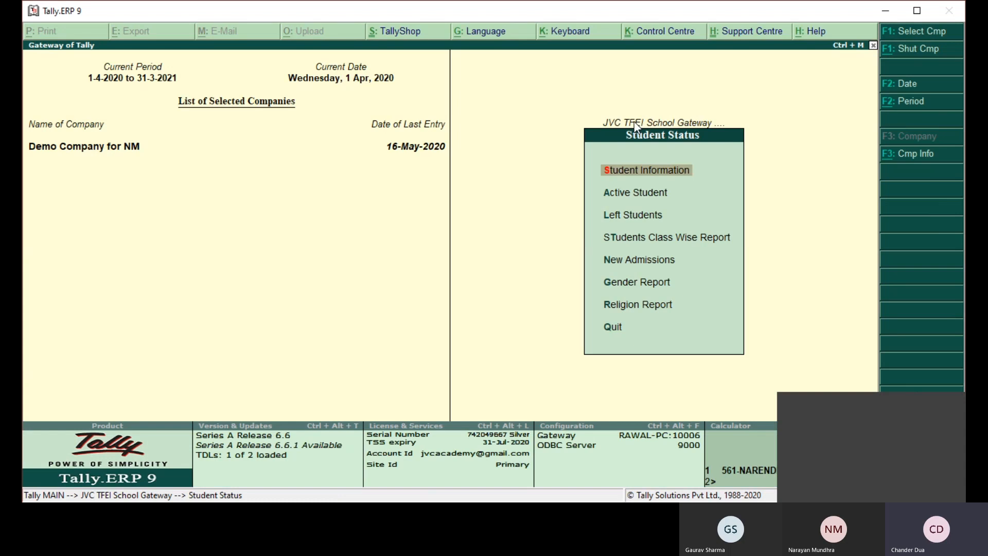
{"action": "key", "text": "Escape"}
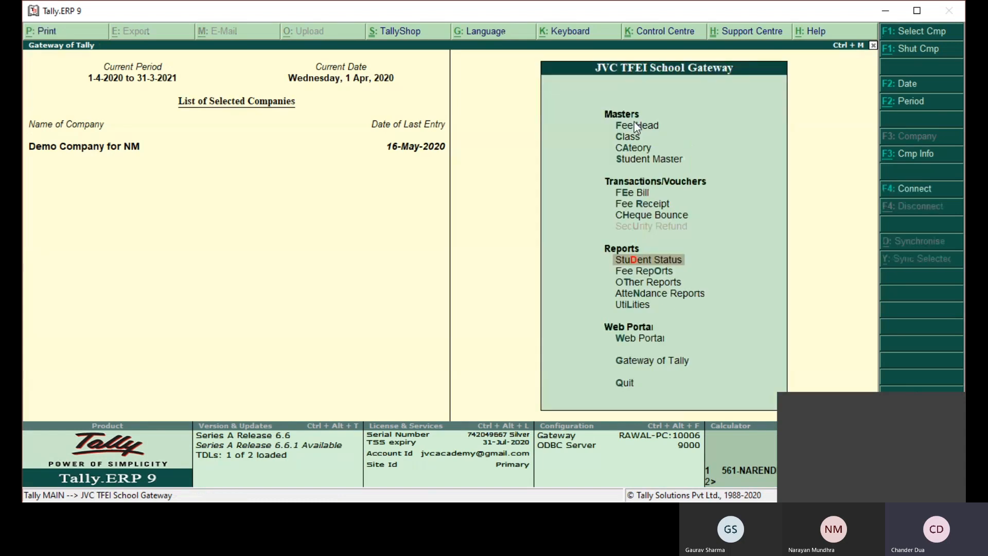
- Start a Journal voucher in Gateway of Tally with Profit & Loss A/c as the debit ledger and set its date to 31-Mar-2021
{"action": "key", "text": "Escape"}
{"action": "key", "text": "v"}
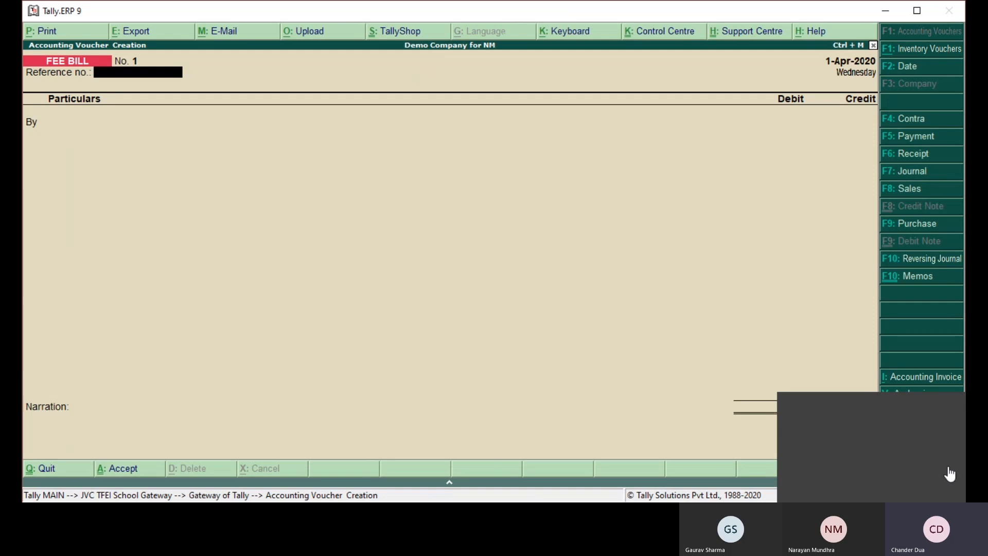
{"action": "left_click", "coordinate": [958, 412]}
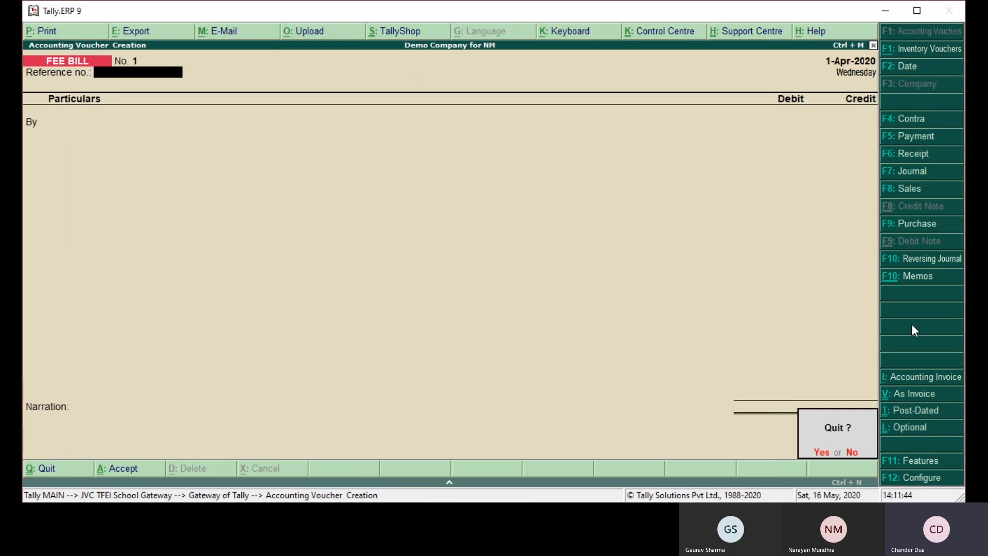
{"action": "key", "text": "y"}
{"action": "key", "text": "Return"}
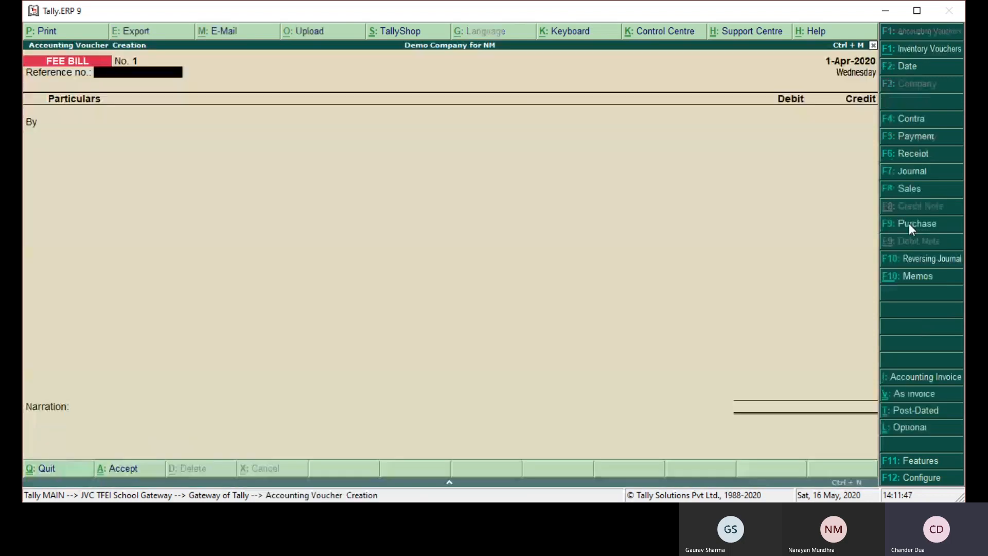
{"action": "left_click", "coordinate": [906, 171]}
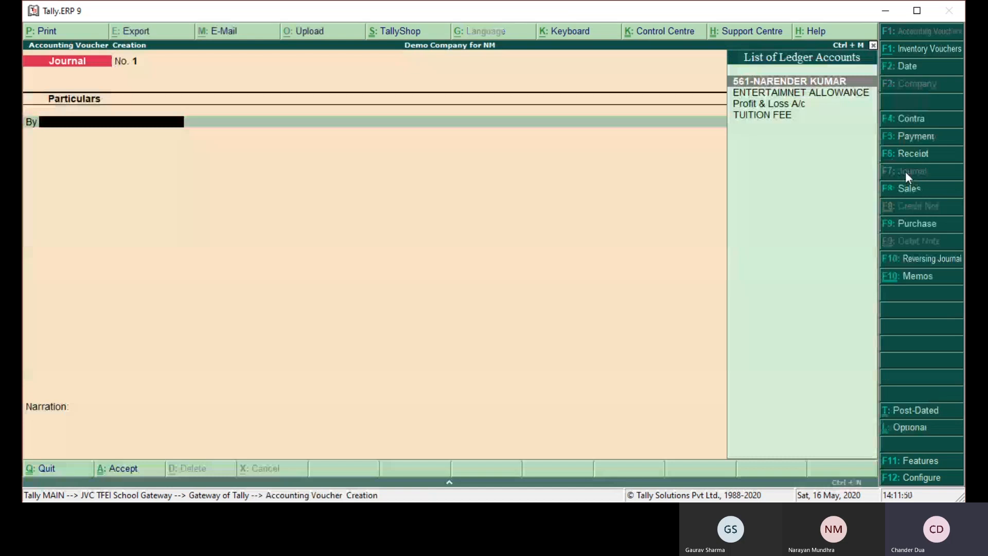
{"action": "type", "text": "PRO"}
{"action": "key", "text": "Return"}
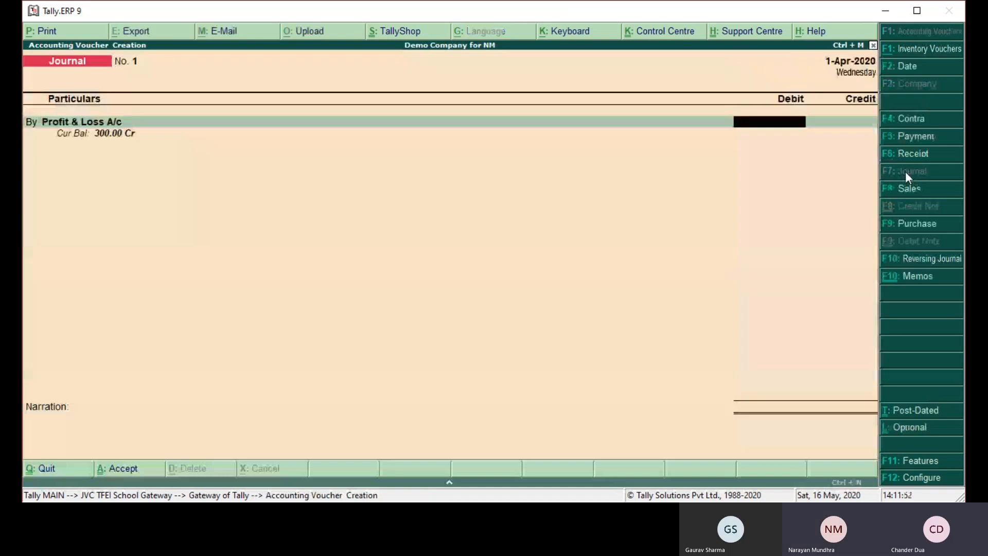
{"action": "key", "text": "F2"}
{"action": "type", "text": "3"}
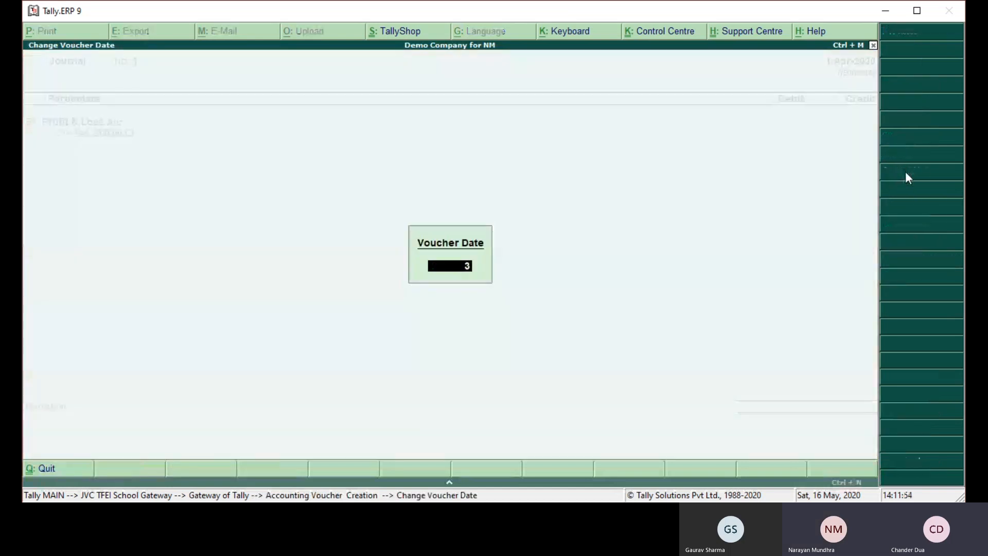
{"action": "type", "text": "1.3.21"}
{"action": "key", "text": "Return"}
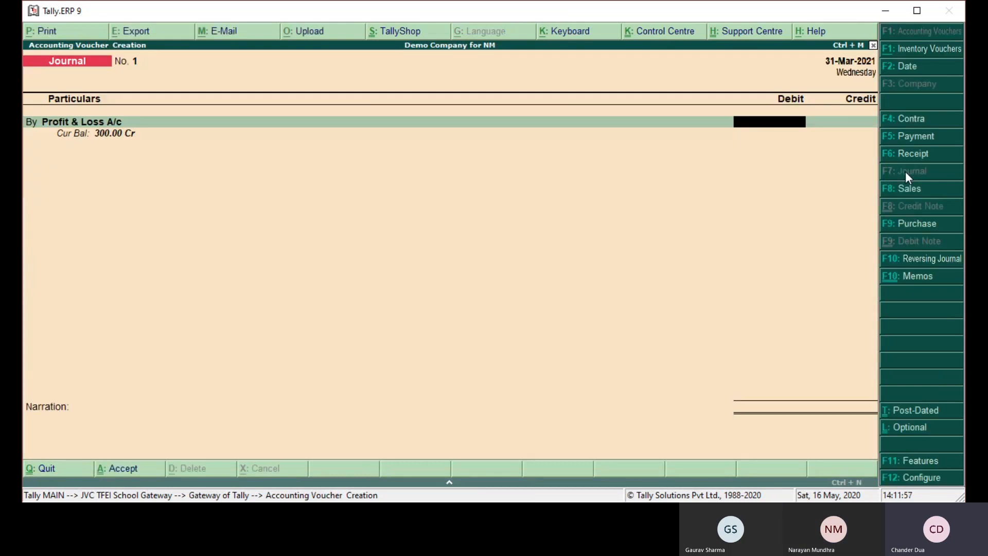
- Debit 1.00, credit Profit & Loss A/c with the same amount, accept the journal without narration, and leave voucher creation
{"action": "type", "text": "1"}
{"action": "key", "text": "Return"}
{"action": "type", "text": "PRO"}
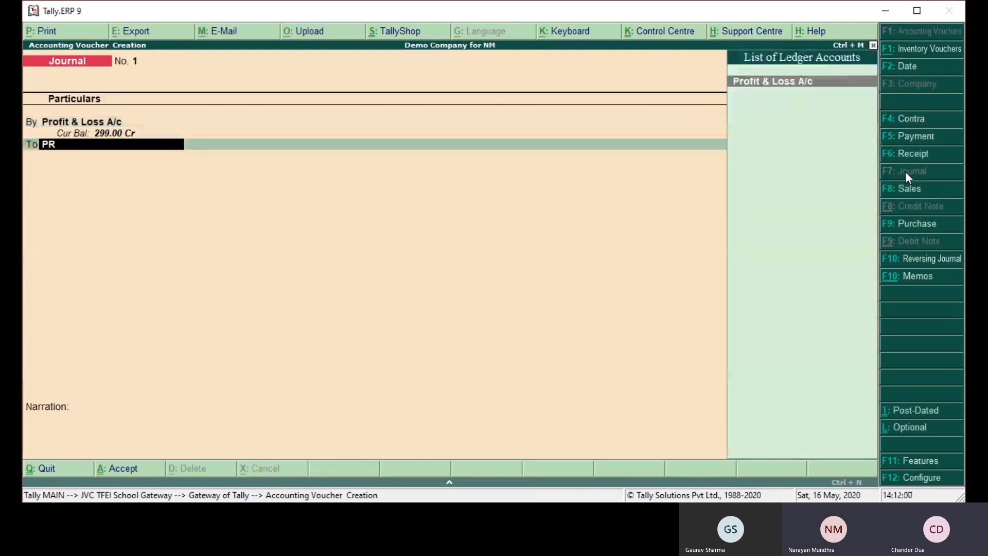
{"action": "key", "text": "Return"}
{"action": "key", "text": "Return"}
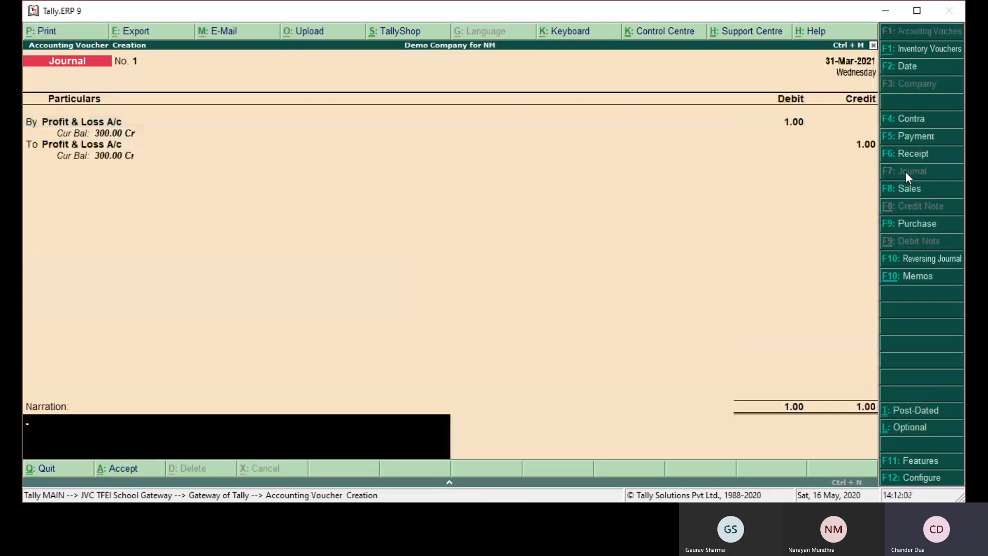
{"action": "key", "text": "Return"}
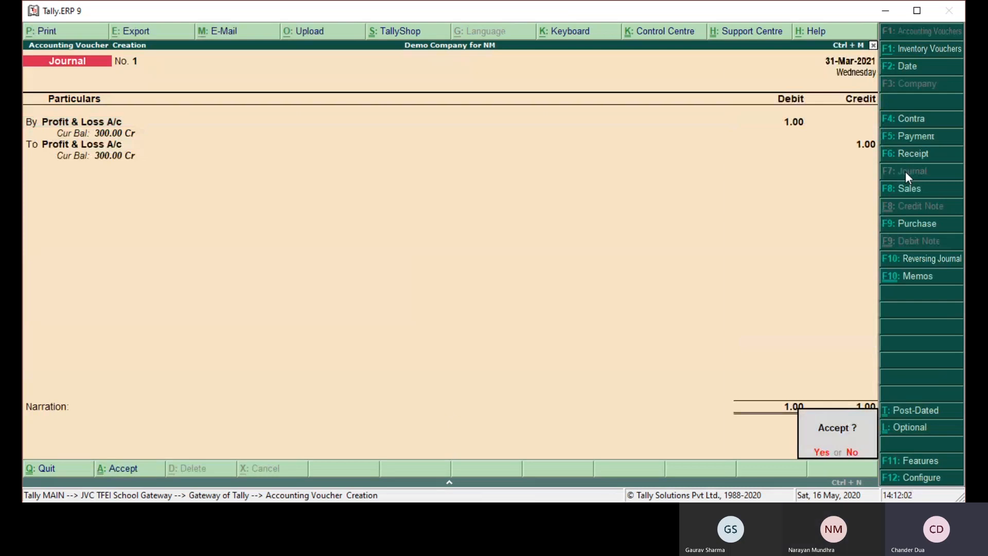
{"action": "key", "text": "Return"}
{"action": "key", "text": "Escape"}
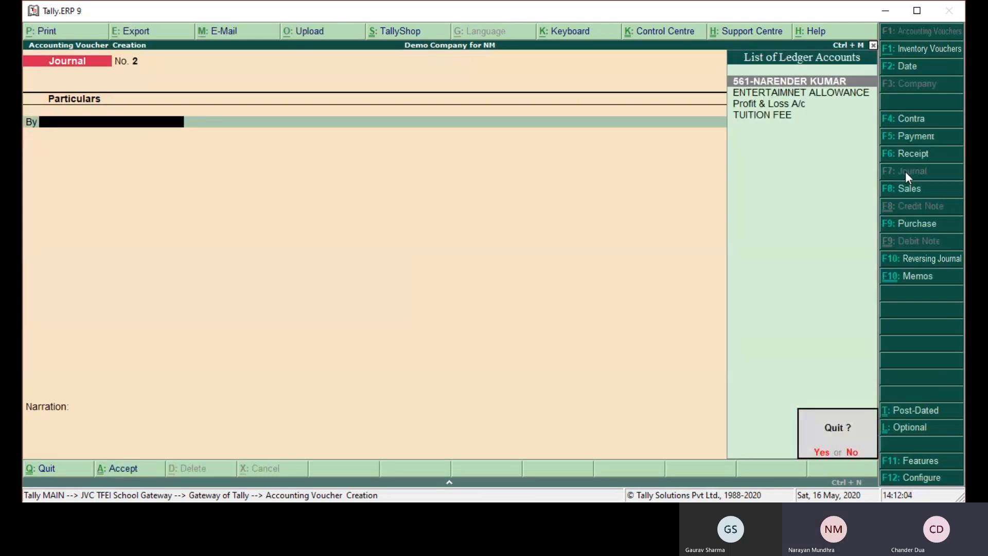
{"action": "key", "text": "y"}
{"action": "key", "text": "Escape"}
- Create a new student in Student Master from the school gateway, keeping the suggested admission number and entering the student's name
{"action": "key", "text": "Up"}
{"action": "key", "text": "Up"}
{"action": "key", "text": "Up"}
{"action": "key", "text": "Up"}
{"action": "key", "text": "Up"}
{"action": "key", "text": "Up"}
{"action": "key", "text": "Up"}
{"action": "key", "text": "Up"}
{"action": "key", "text": "Up"}
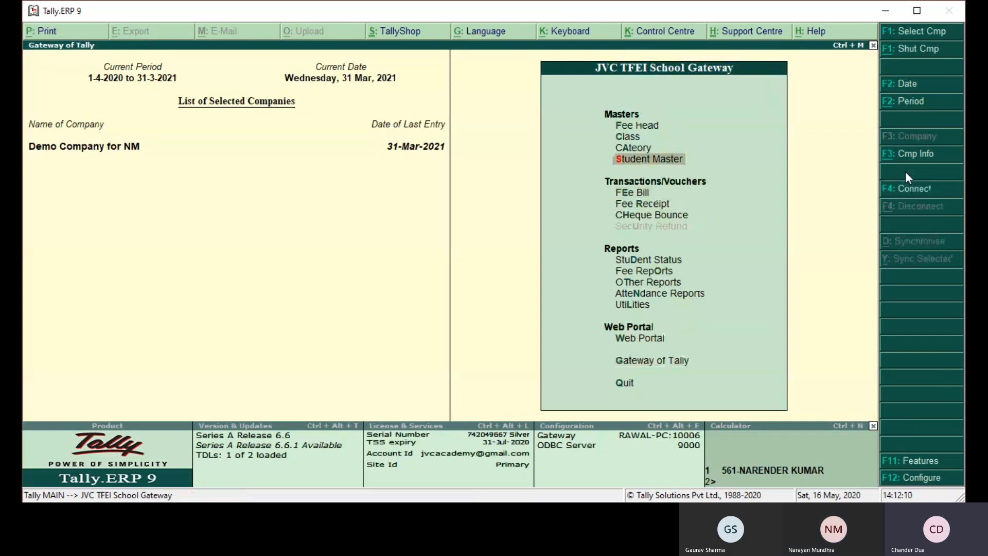
{"action": "key", "text": "Return"}
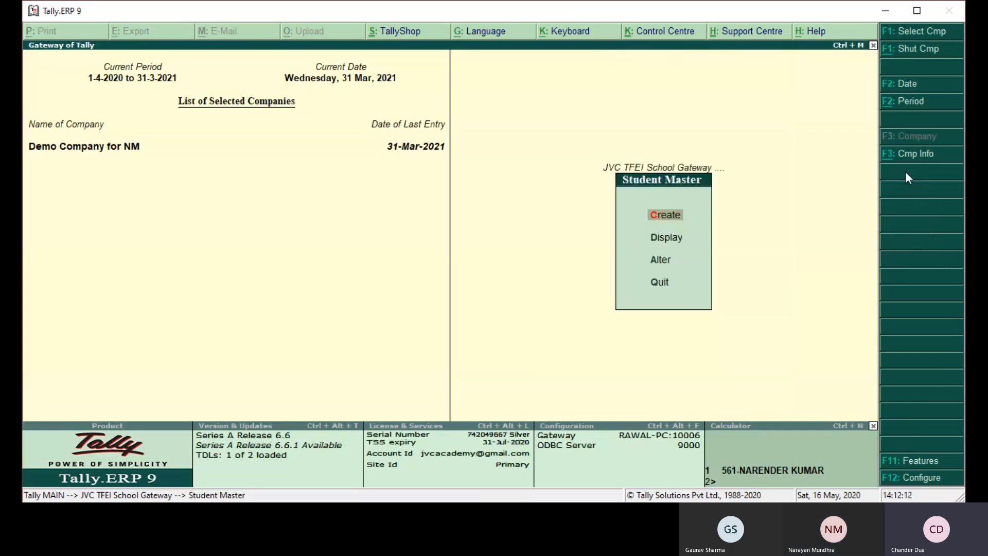
{"action": "key", "text": "Return"}
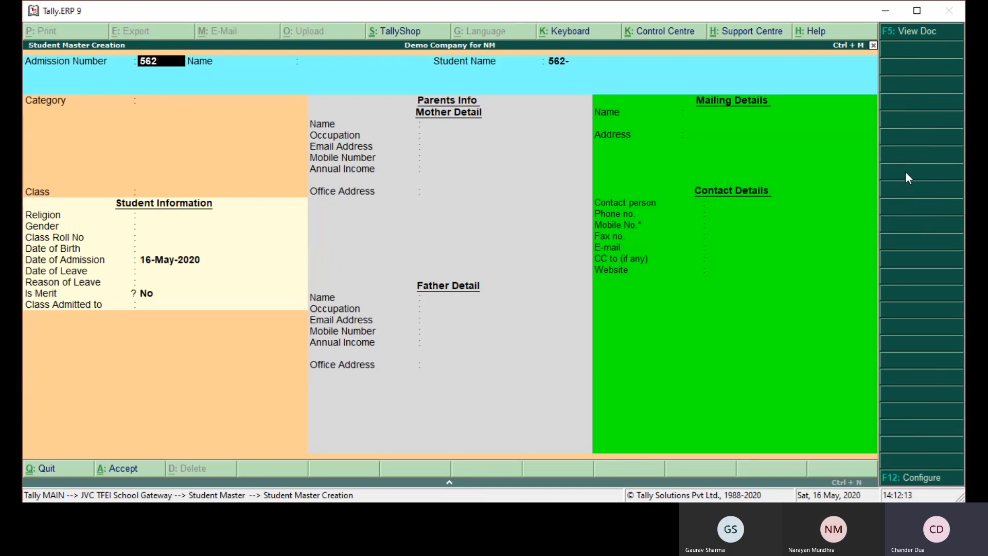
{"action": "key", "text": "Return"}
{"action": "type", "text": "AANYA"}
{"action": "key", "text": "Return"}
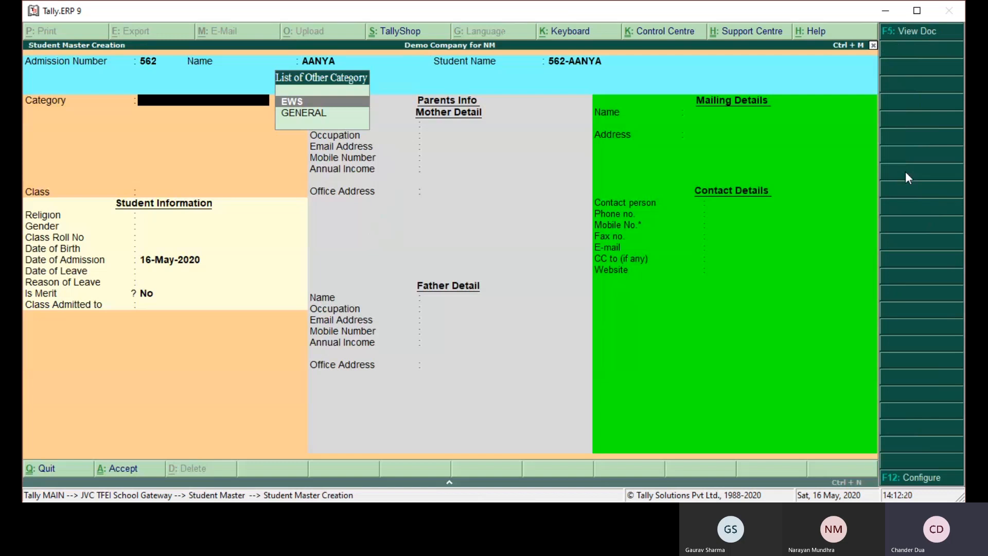
- Assign the student the GENERAL category and class I-B, and accept the monthly fee structure as it is
{"action": "key", "text": "Down"}
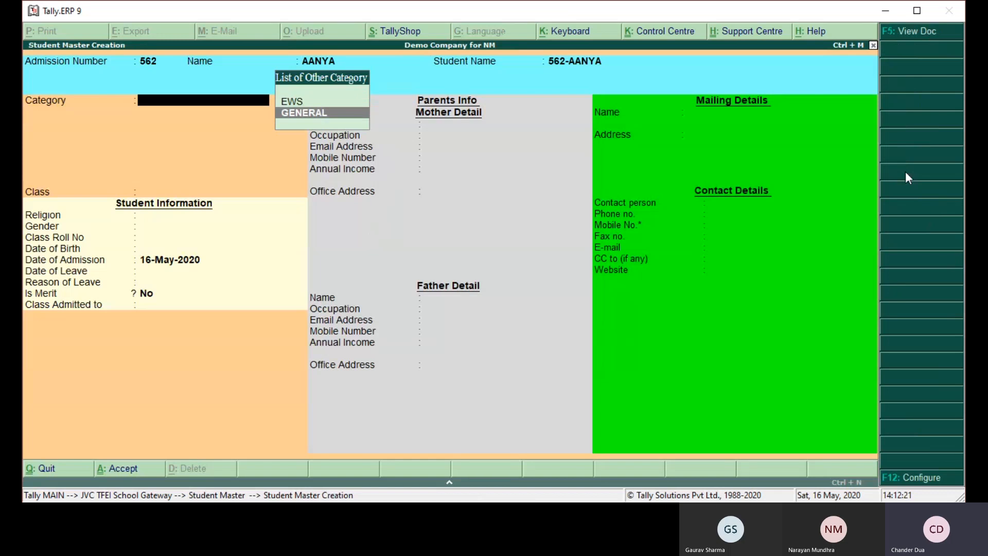
{"action": "key", "text": "Return"}
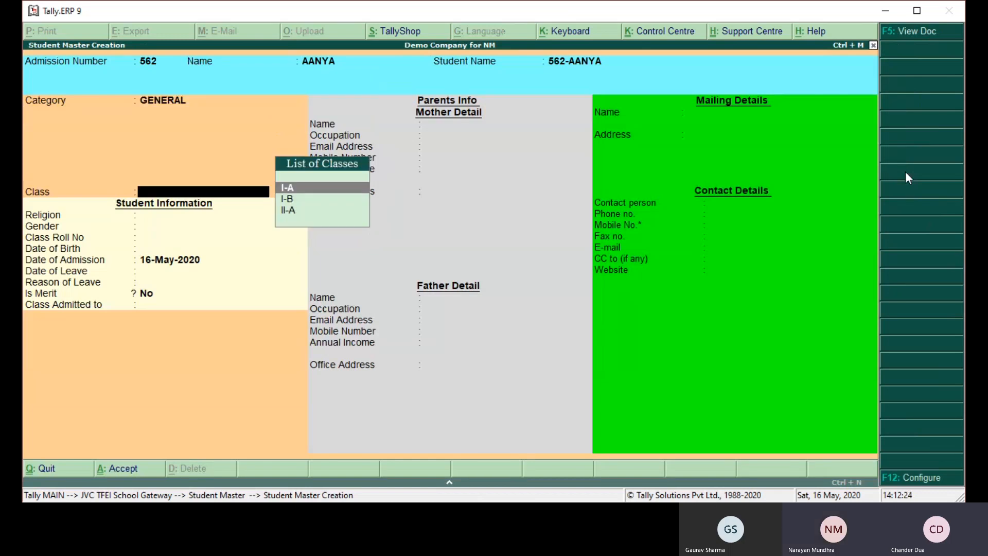
{"action": "key", "text": "Down"}
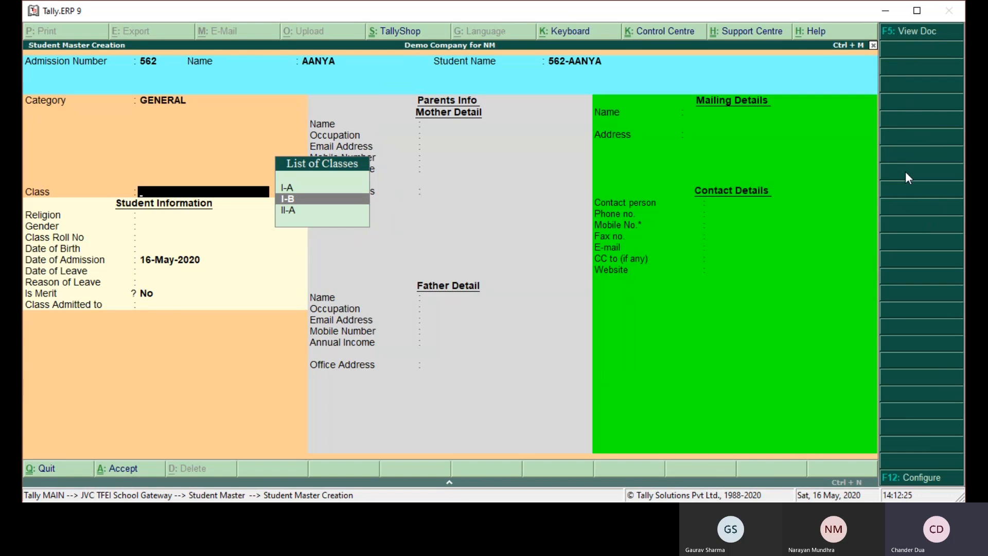
{"action": "key", "text": "Return"}
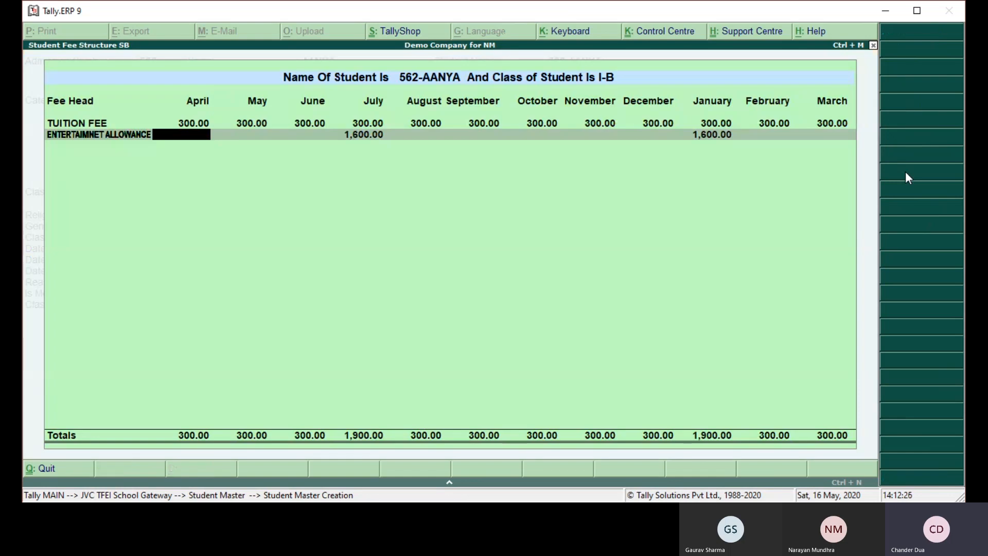
{"action": "key", "text": "ctrl+a"}
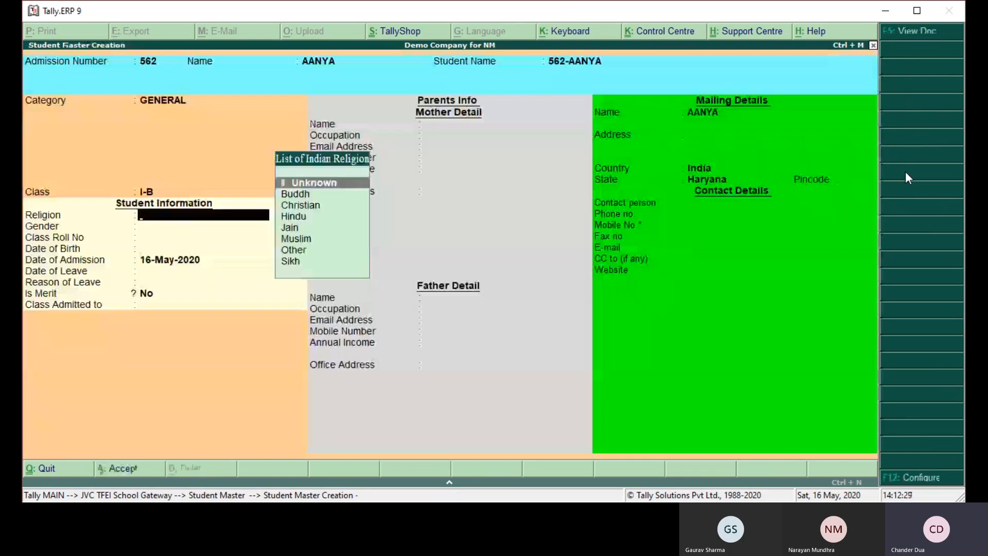
- Set the student's religion to Hindu and gender to Female, and skip the remaining details up to the fee bill question
{"action": "key", "text": "Down"}
{"action": "key", "text": "Down"}
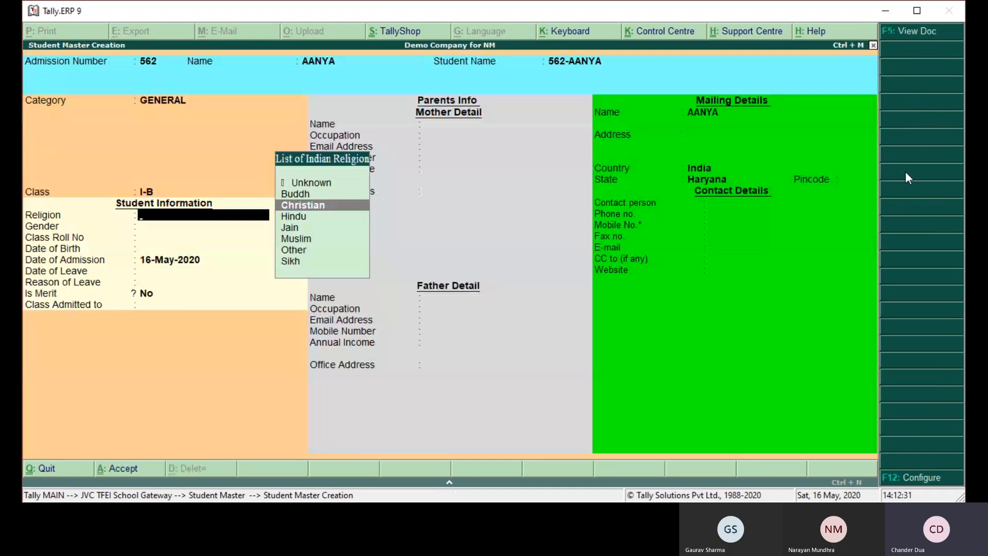
{"action": "key", "text": "Down"}
{"action": "key", "text": "Return"}
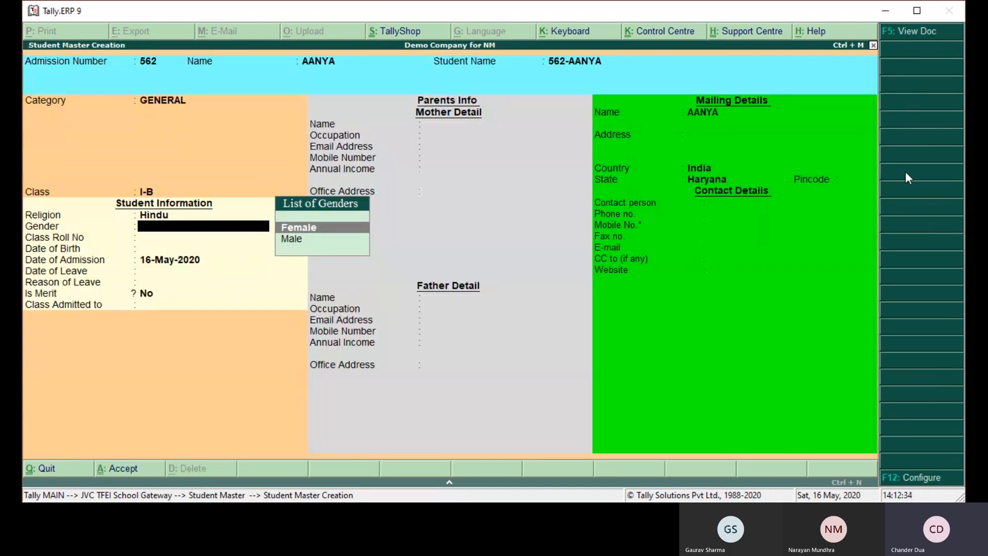
{"action": "key", "text": "Return"}
{"action": "key", "text": "Return"}
{"action": "key", "text": "Return"}
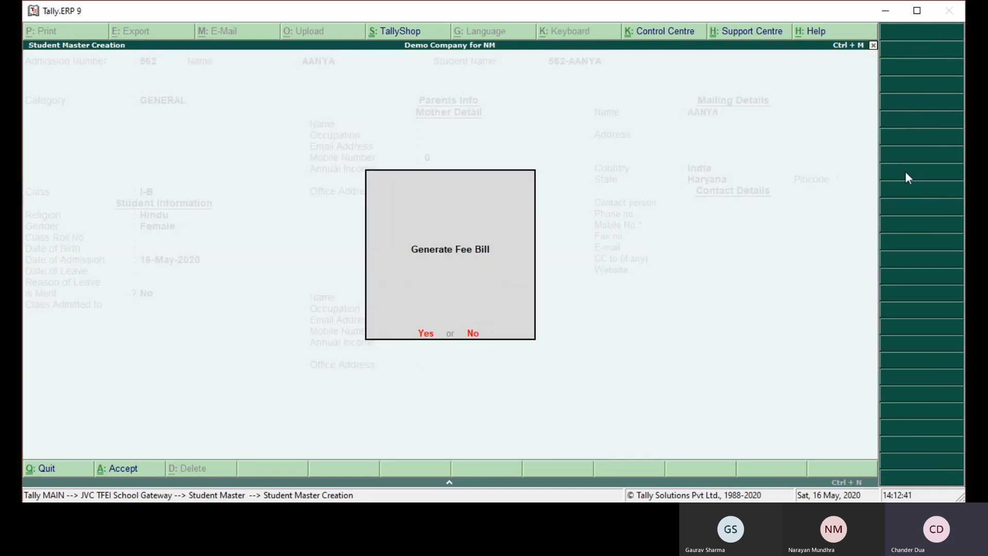
- Generate and accept the new student's fee bill, and return from student creation to the school gateway
{"action": "key", "text": "y"}
{"action": "key", "text": "ctrl+a"}
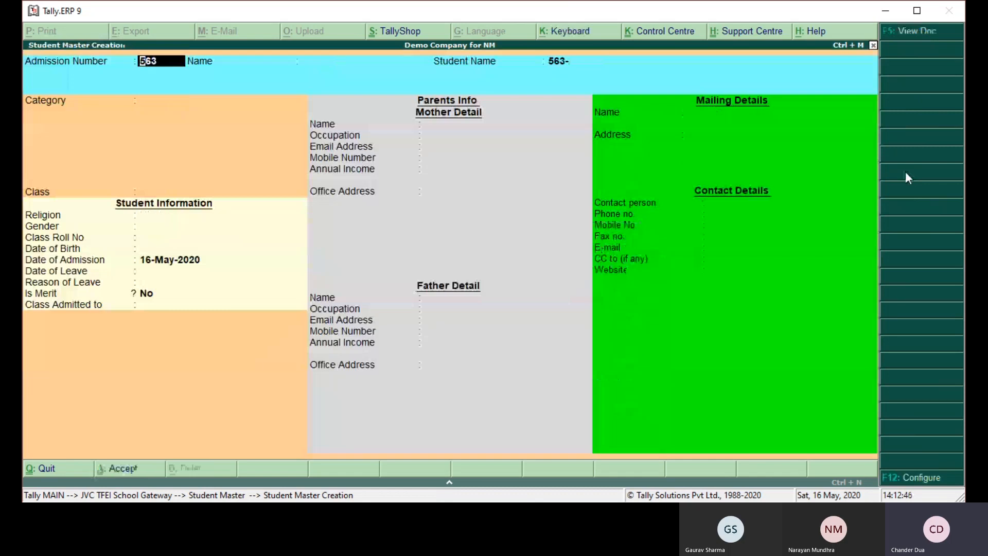
{"action": "key", "text": "Escape"}
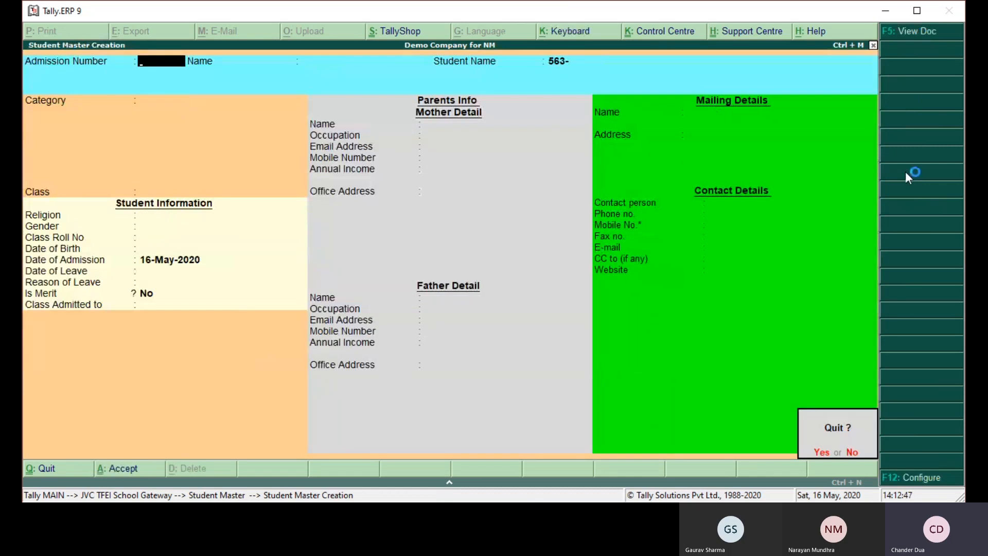
{"action": "key", "text": "y"}
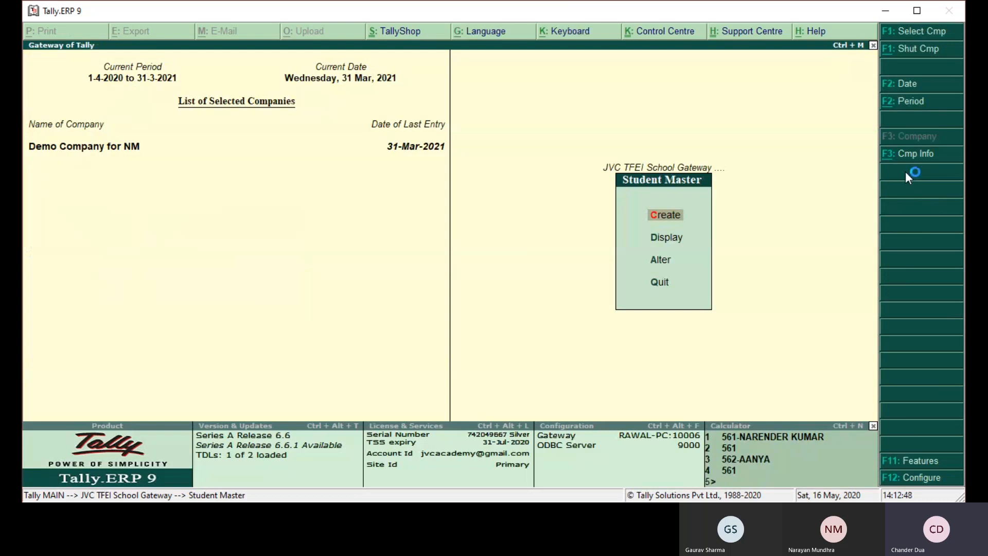
{"action": "key", "text": "Escape"}
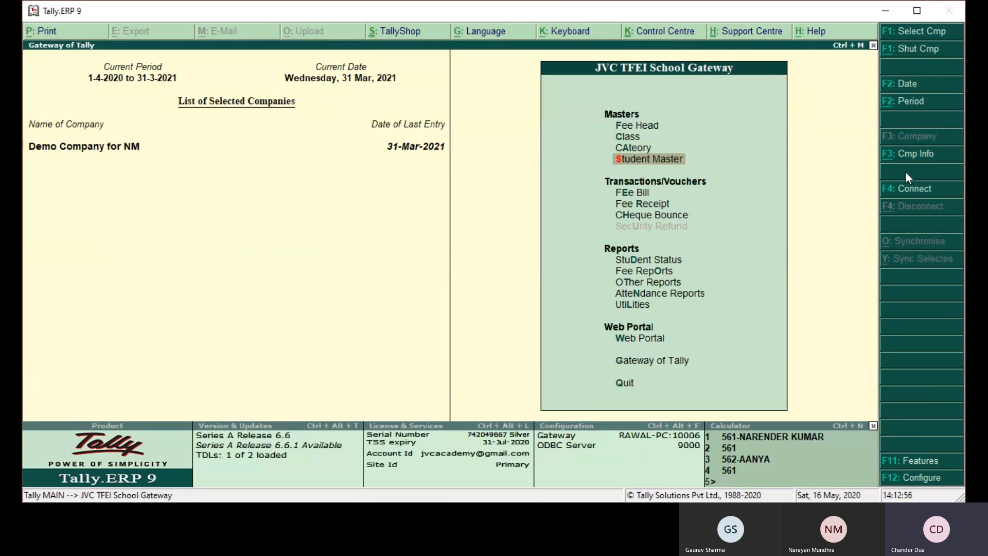
- Examine the May TUITION FEE vouchers under Direct Incomes in the Profit & Loss A/c, and return to the school gateway
{"action": "key", "text": "g"}
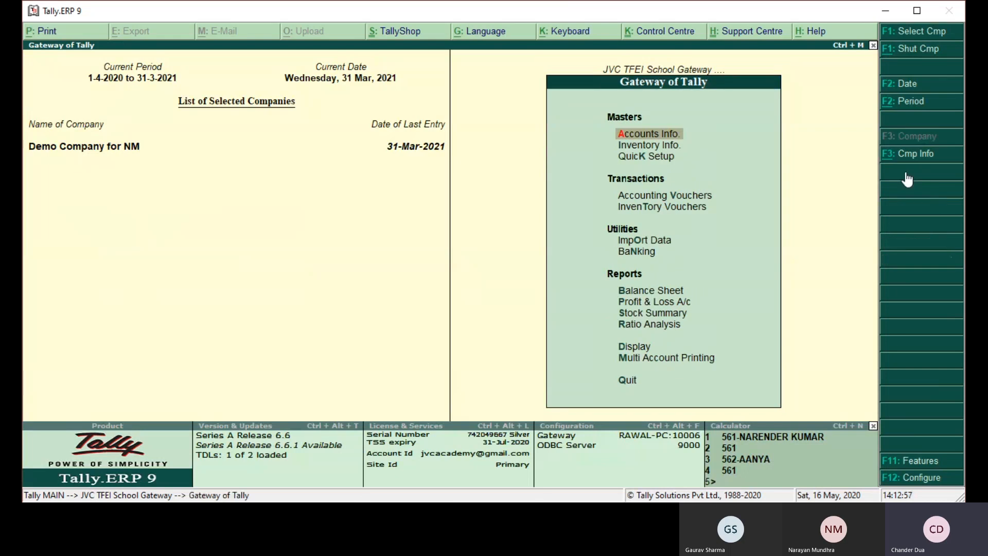
{"action": "key", "text": "p"}
{"action": "key", "text": "Return"}
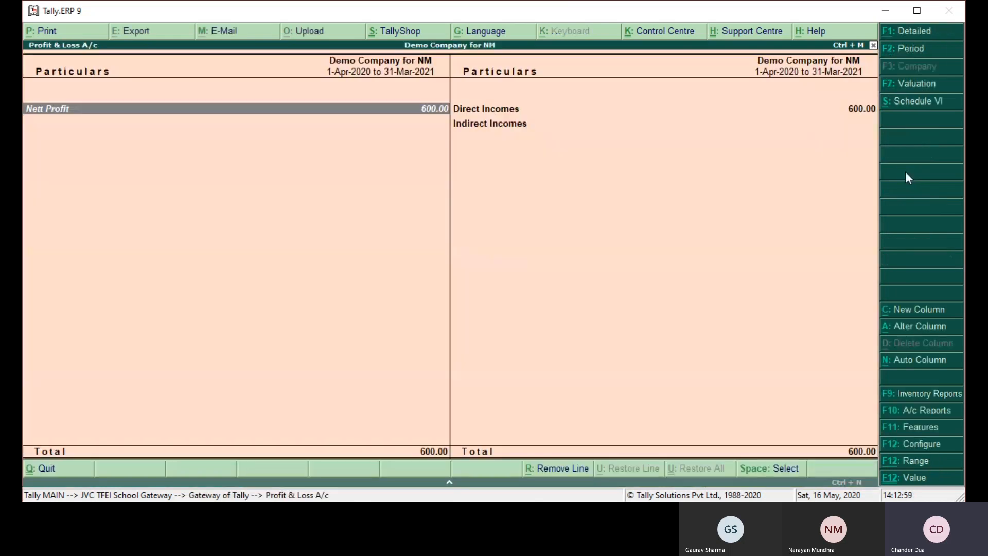
{"action": "key", "text": "Right"}
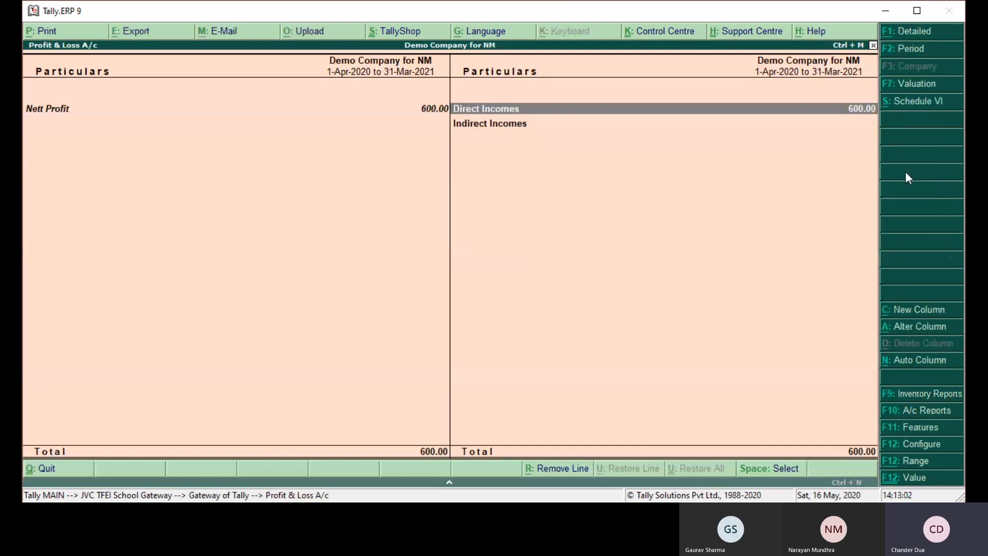
{"action": "key", "text": "Return"}
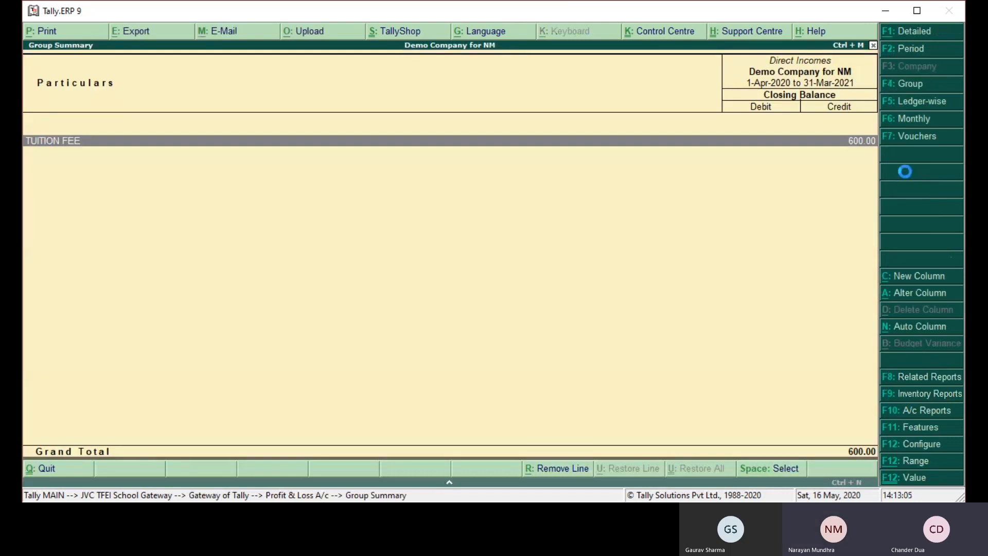
{"action": "key", "text": "Up"}
{"action": "key", "text": "Up"}
{"action": "key", "text": "Up"}
{"action": "key", "text": "Up"}
{"action": "key", "text": "Up"}
{"action": "key", "text": "Up"}
{"action": "key", "text": "Up"}
{"action": "key", "text": "Up"}
{"action": "key", "text": "Up"}
{"action": "key", "text": "Up"}
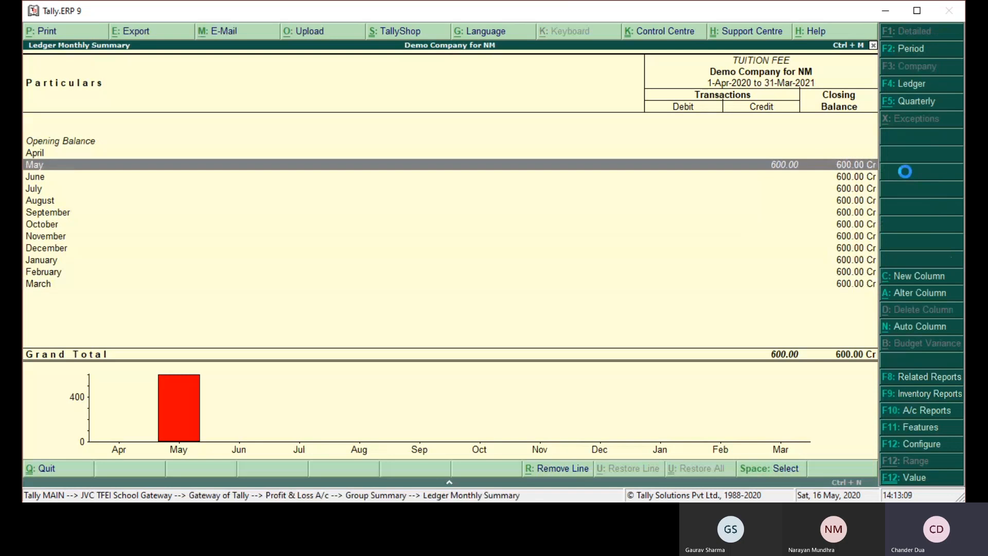
{"action": "key", "text": "Return"}
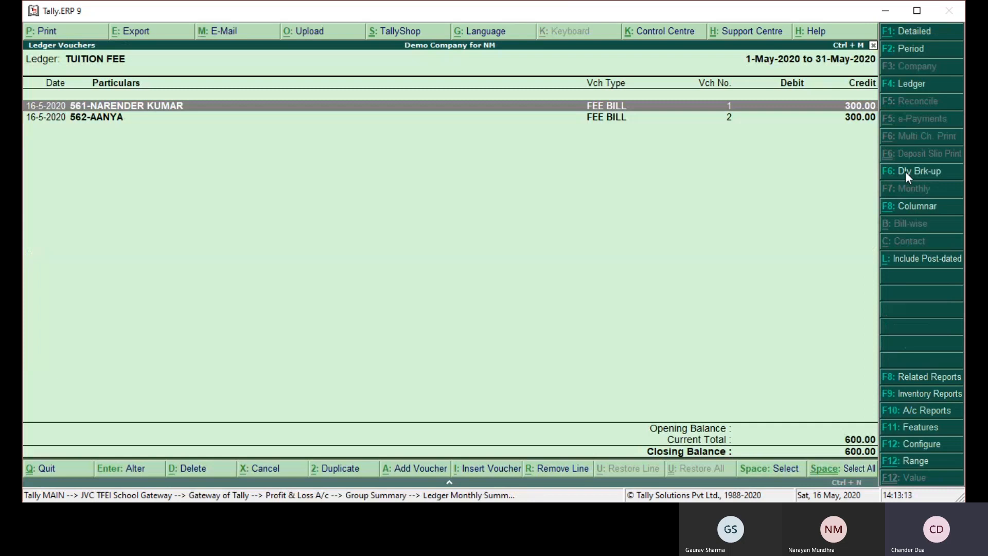
{"action": "key", "text": "Escape"}
{"action": "key", "text": "Escape"}
{"action": "key", "text": "Escape"}
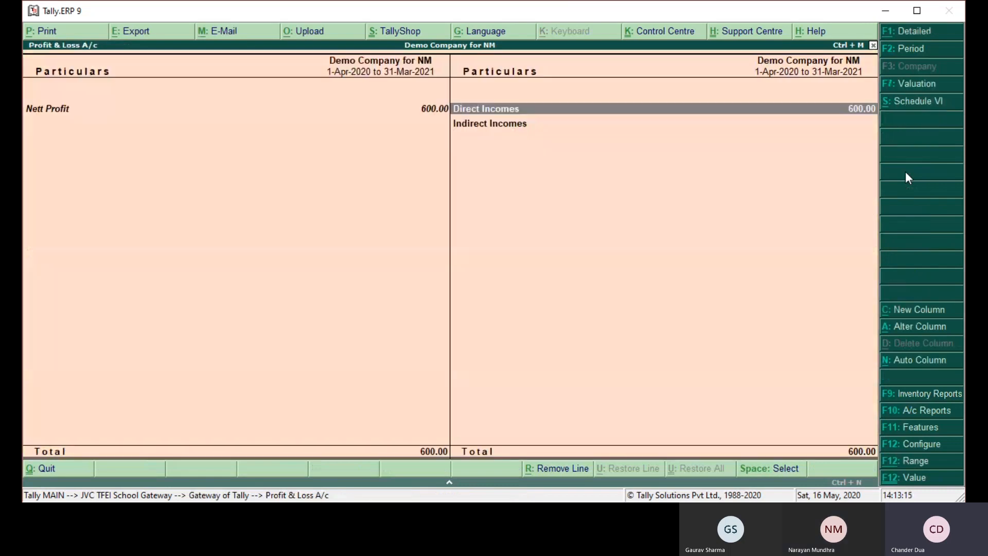
{"action": "key", "text": "Left"}
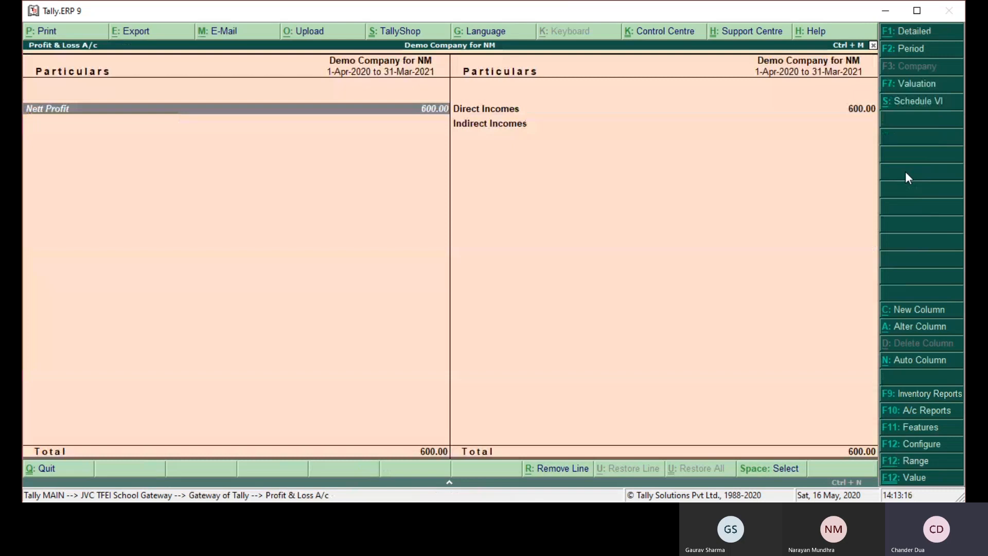
{"action": "key", "text": "Escape"}
{"action": "key", "text": "Escape"}
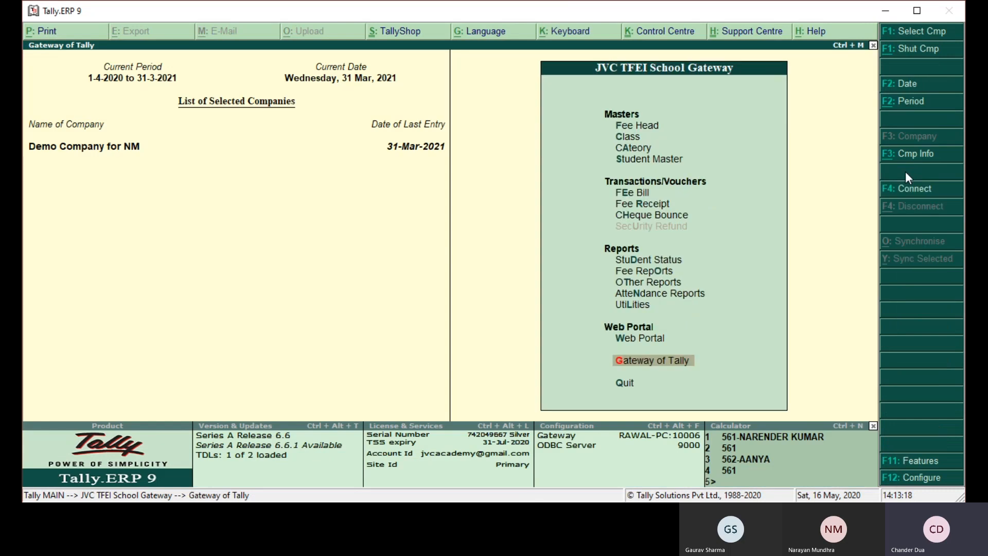
- Open the School Outstanding report from the outstanding reports in Fee Reports
{"action": "key", "text": "Up"}
{"action": "key", "text": "h"}
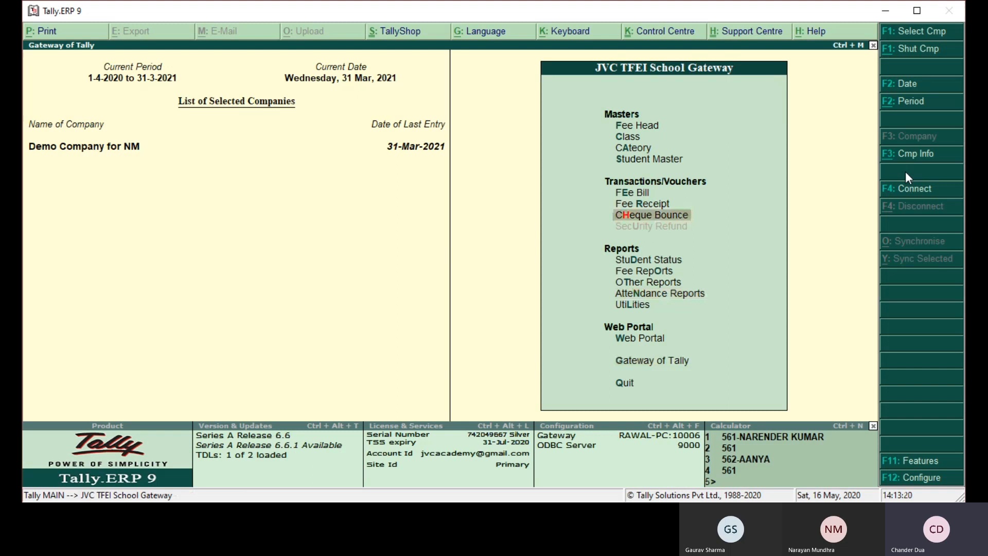
{"action": "key", "text": "o"}
{"action": "key", "text": "Return"}
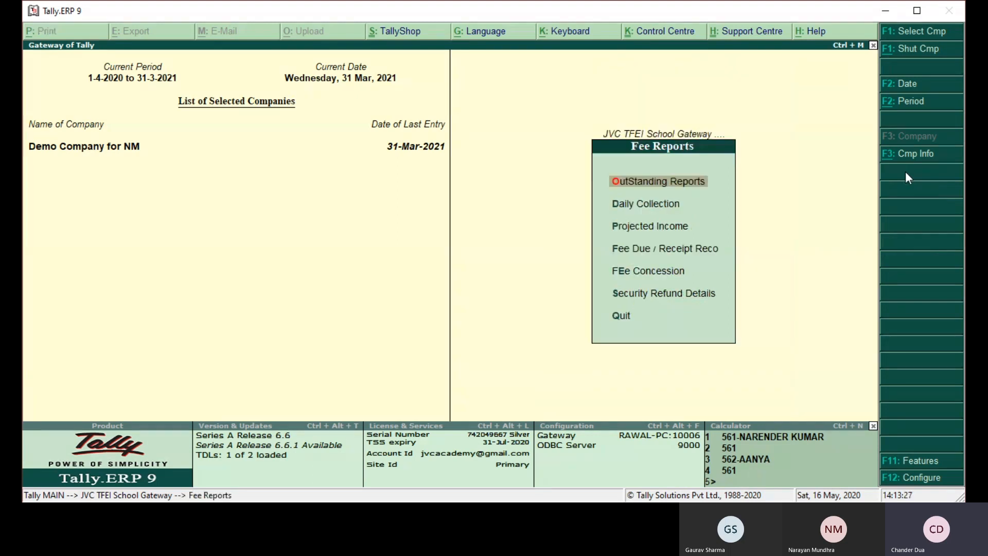
{"action": "key", "text": "Return"}
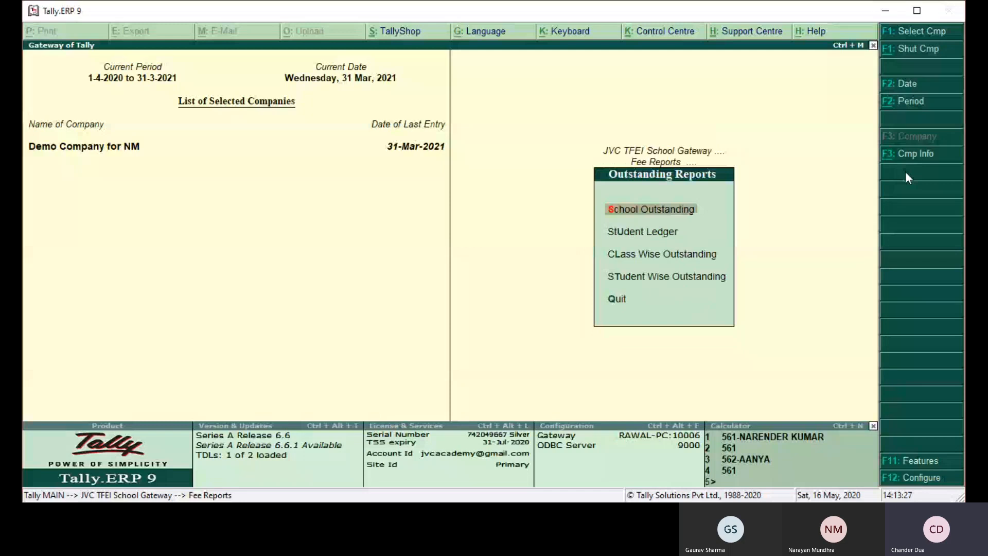
{"action": "key", "text": "Return"}
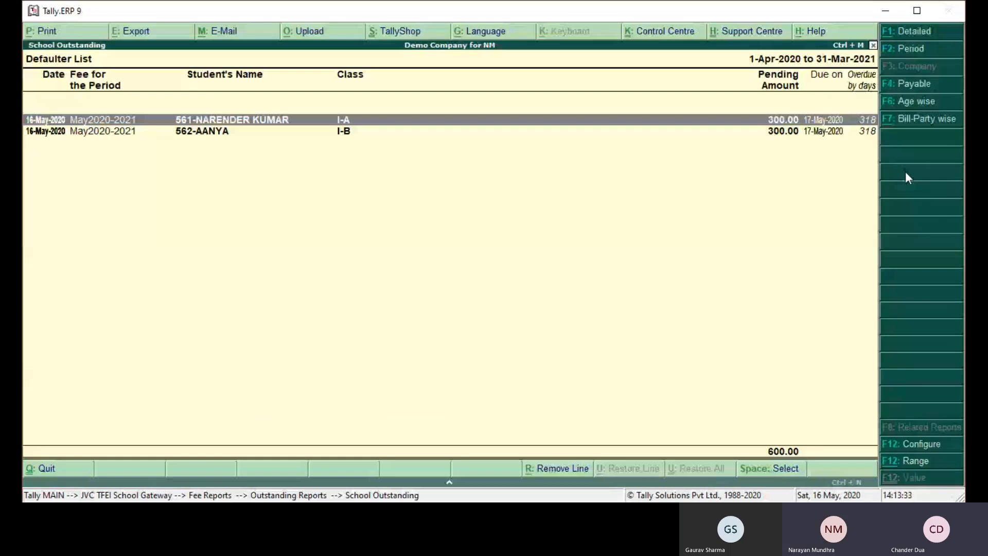
- Configure the School Outstanding report to show contact numbers, leaving the other options as they are, review the defaulter list and close it
{"action": "key", "text": "F12"}
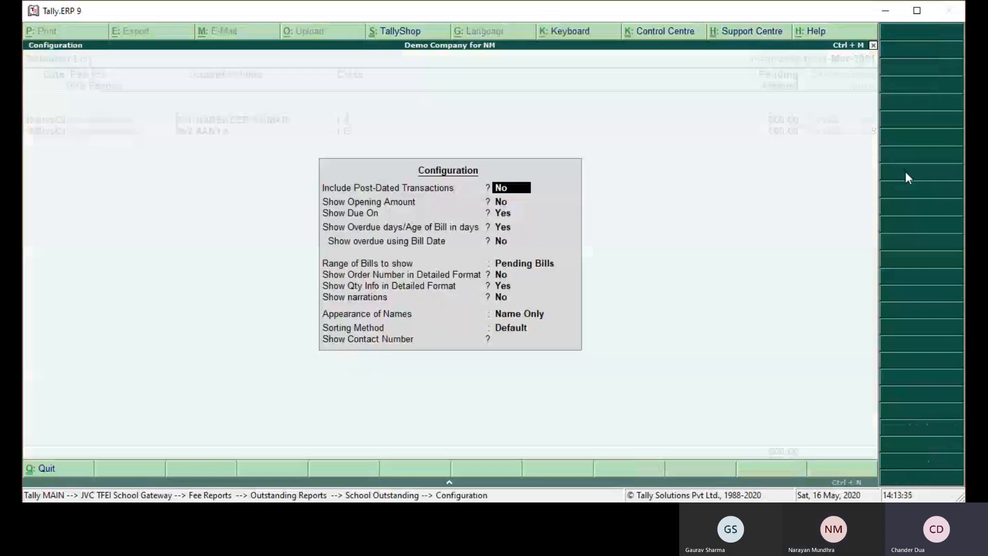
{"action": "key", "text": "Return"}
{"action": "key", "text": "Return"}
{"action": "key", "text": "Return"}
{"action": "key", "text": "Return"}
{"action": "key", "text": "Return"}
{"action": "key", "text": "Return"}
{"action": "key", "text": "Return"}
{"action": "key", "text": "Return"}
{"action": "key", "text": "Return"}
{"action": "key", "text": "Return"}
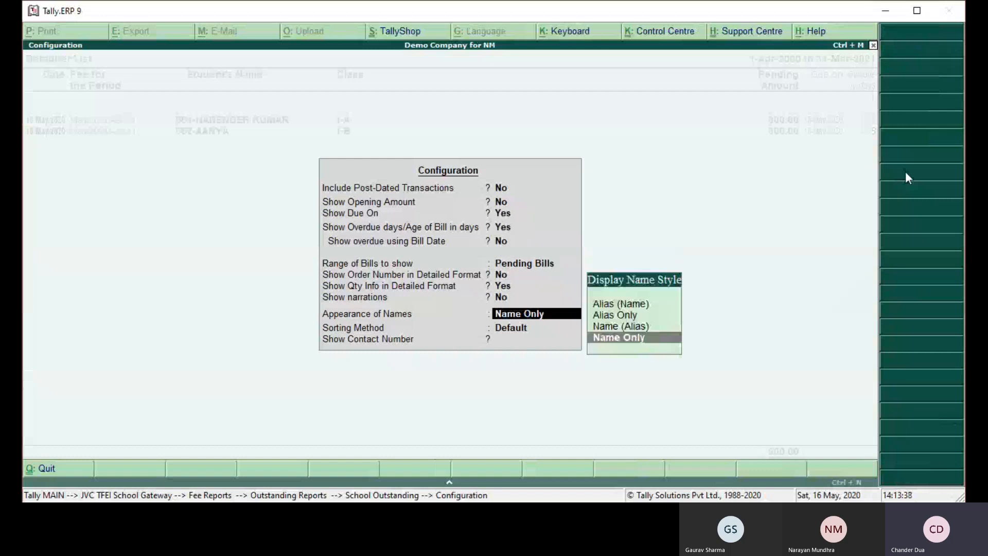
{"action": "key", "text": "Return"}
{"action": "type", "text": "Y"}
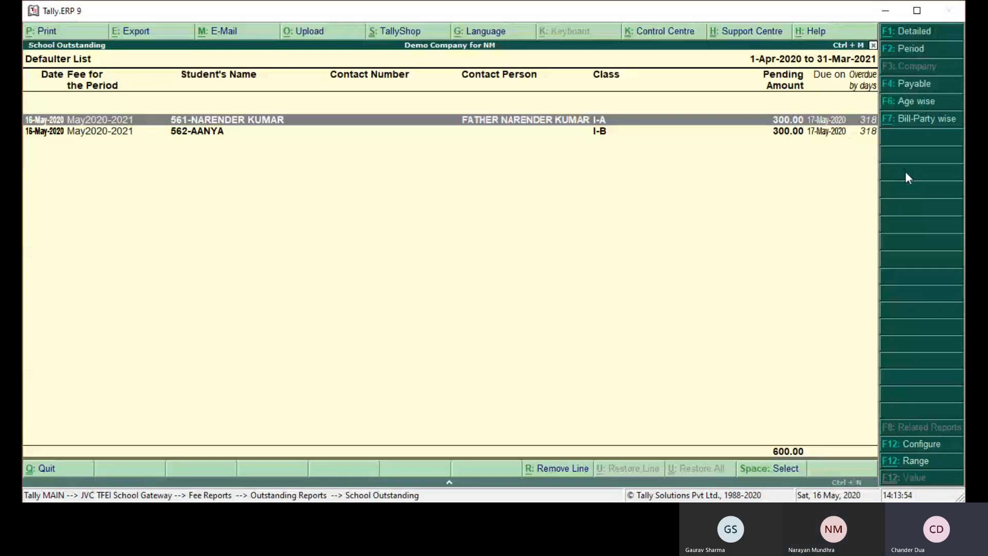
{"action": "key", "text": "Escape"}
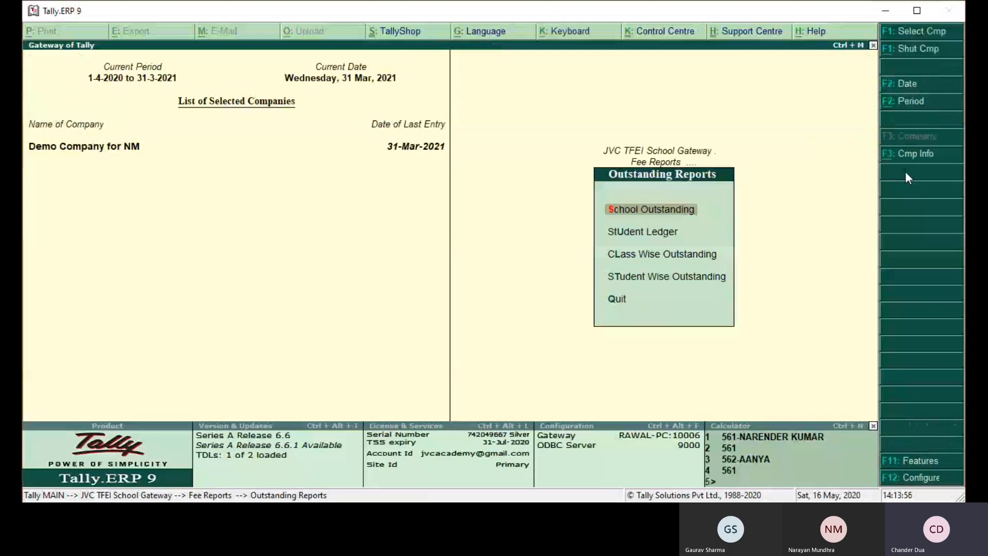
- Open the student selection of the Student Ledger report and return to the outstanding reports without choosing a student
{"action": "key", "text": "Down"}
{"action": "key", "text": "Return"}
{"action": "key", "text": "Return"}
{"action": "key", "text": "Escape"}
{"action": "key", "text": "Escape"}
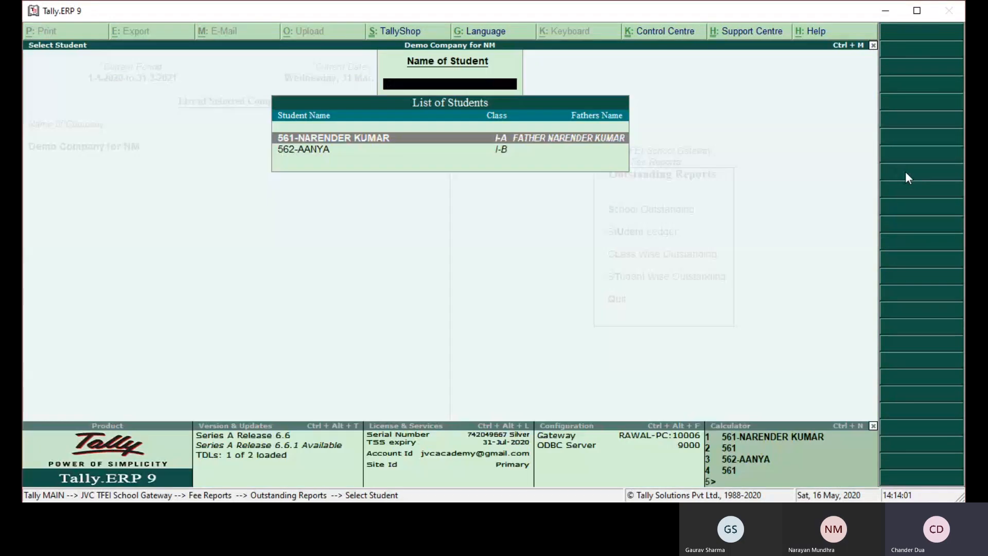
- View the Class Wise Outstanding report for class I-A, and return to the outstanding reports
{"action": "key", "text": "Down"}
{"action": "key", "text": "Return"}
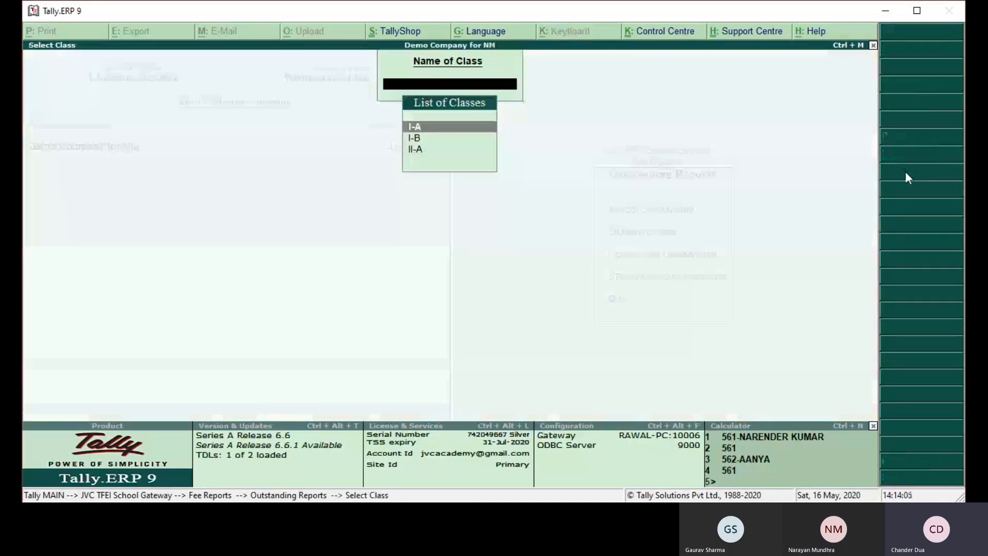
{"action": "key", "text": "Return"}
{"action": "key", "text": "Escape"}
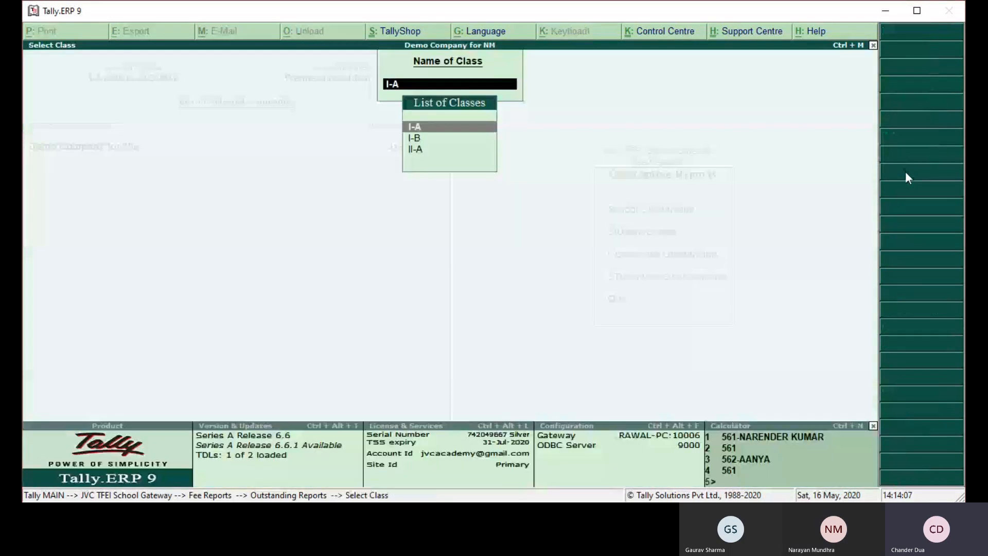
{"action": "key", "text": "Return"}
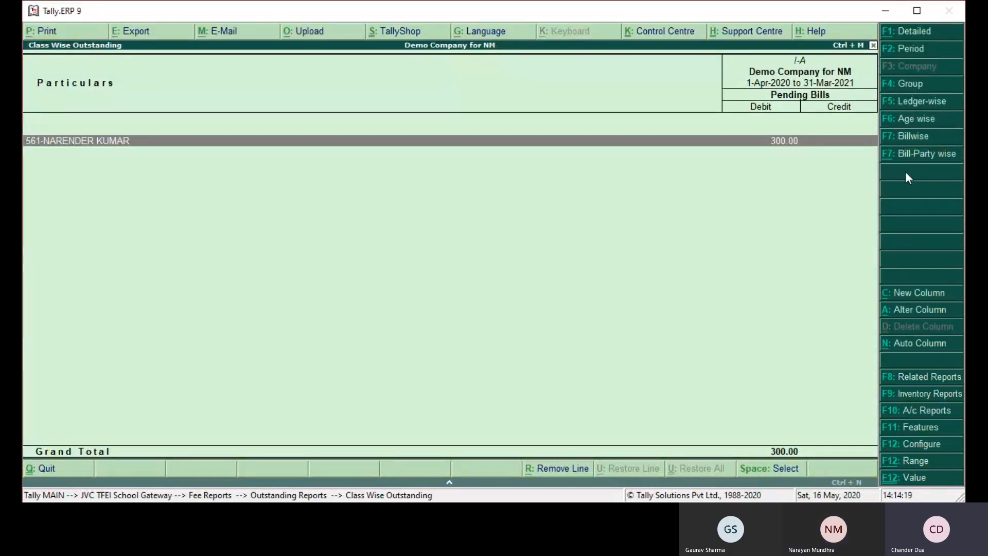
{"action": "key", "text": "Escape"}
{"action": "key", "text": "Escape"}
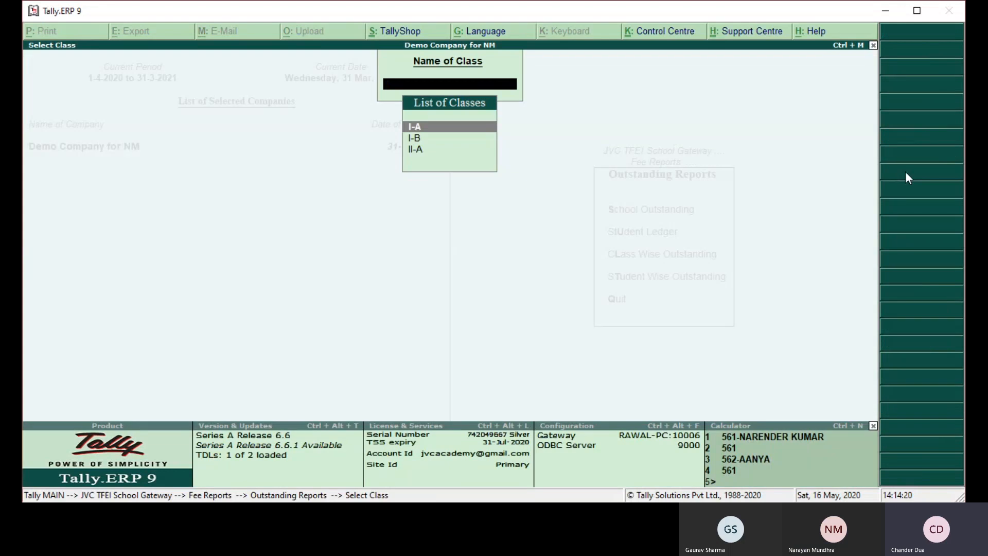
{"action": "key", "text": "Escape"}
- View the Student Wise Outstanding report for the class I-A student, and return to Fee Reports
{"action": "key", "text": "Down"}
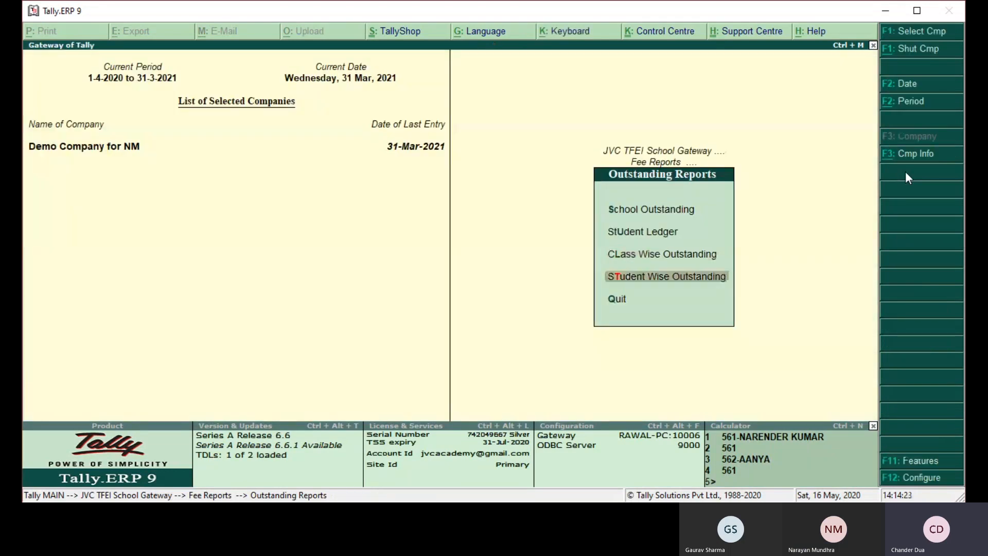
{"action": "key", "text": "Return"}
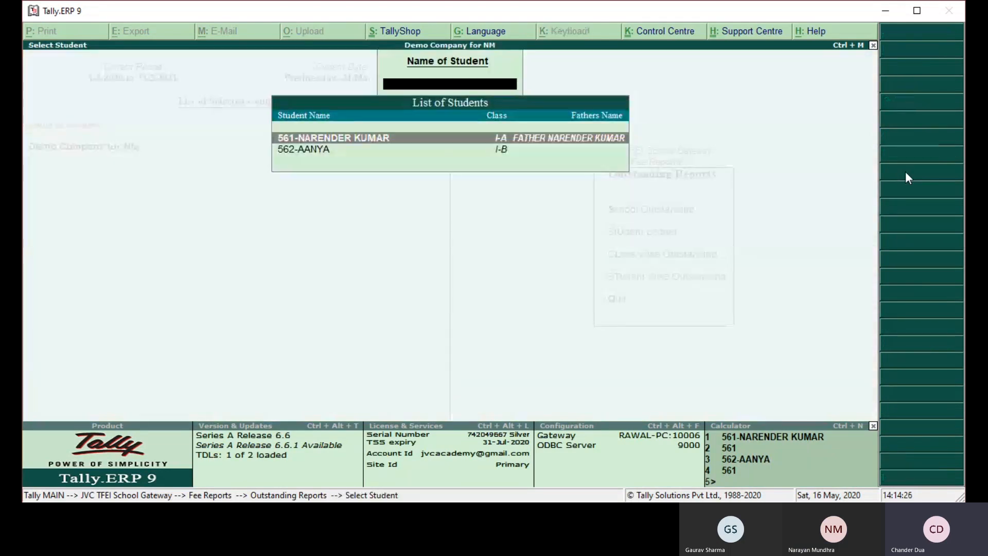
{"action": "key", "text": "Return"}
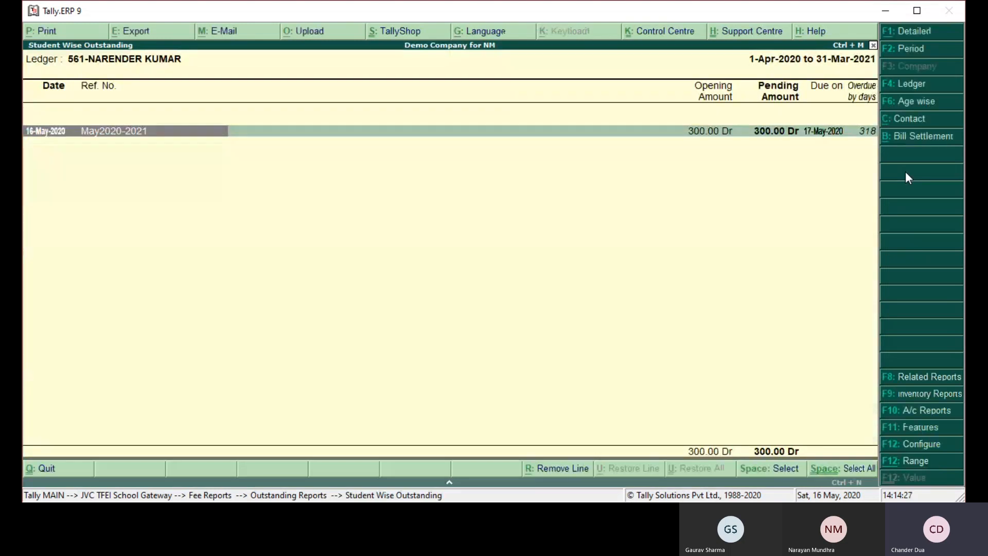
{"action": "key", "text": "Escape"}
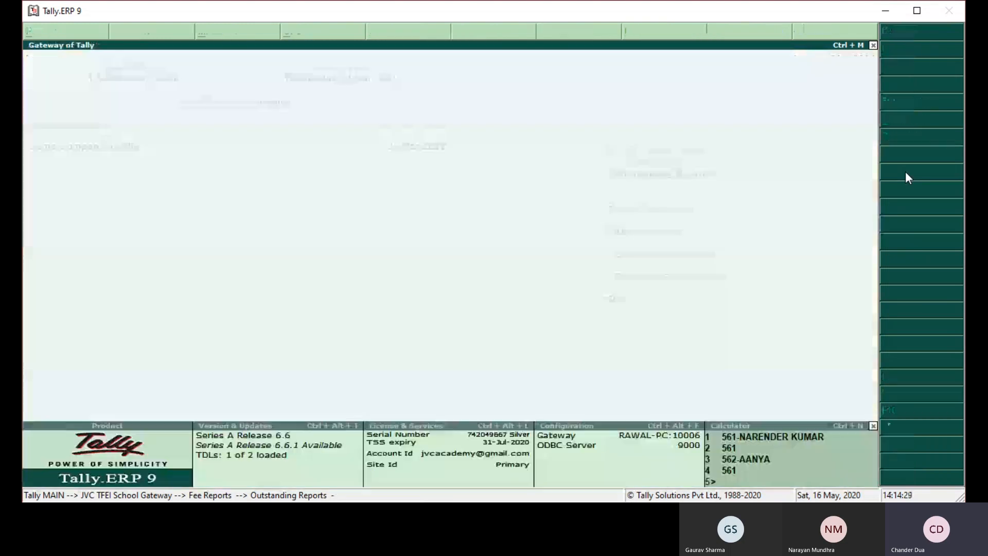
{"action": "key", "text": "Escape"}
{"action": "key", "text": "Escape"}
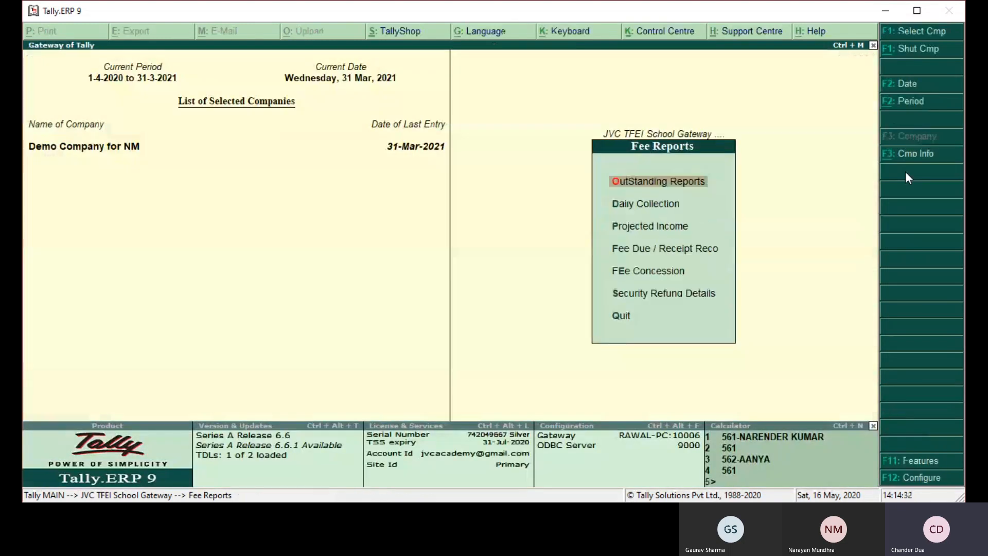
- Reopen the School Outstanding report, check the defaulter list and close it
{"action": "key", "text": "Down"}
{"action": "key", "text": "Up"}
{"action": "key", "text": "Return"}
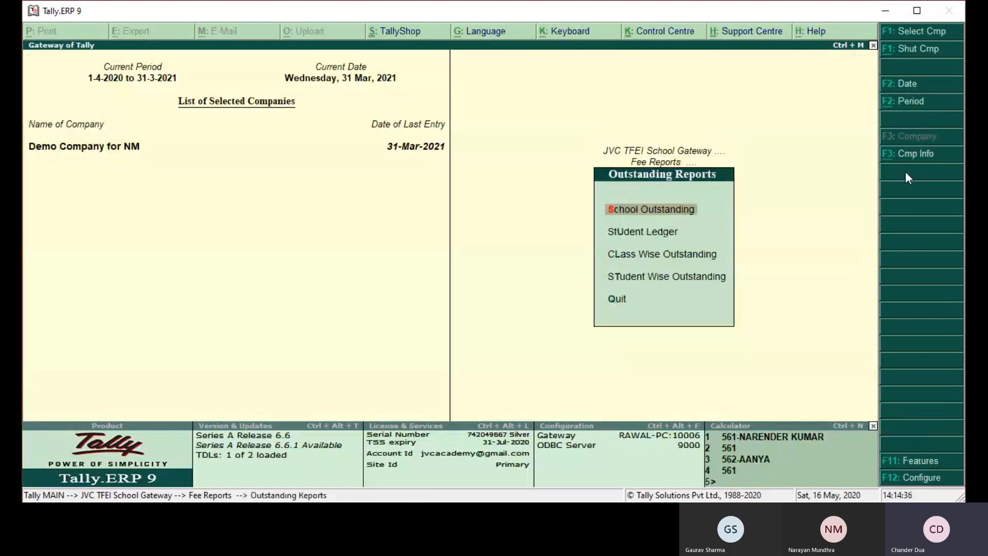
{"action": "key", "text": "Return"}
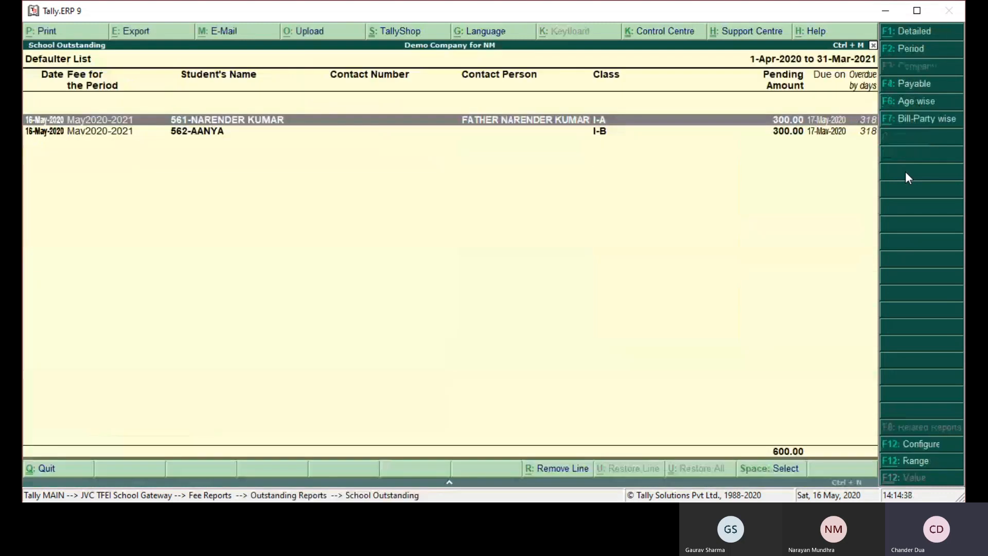
{"action": "key", "text": "Escape"}
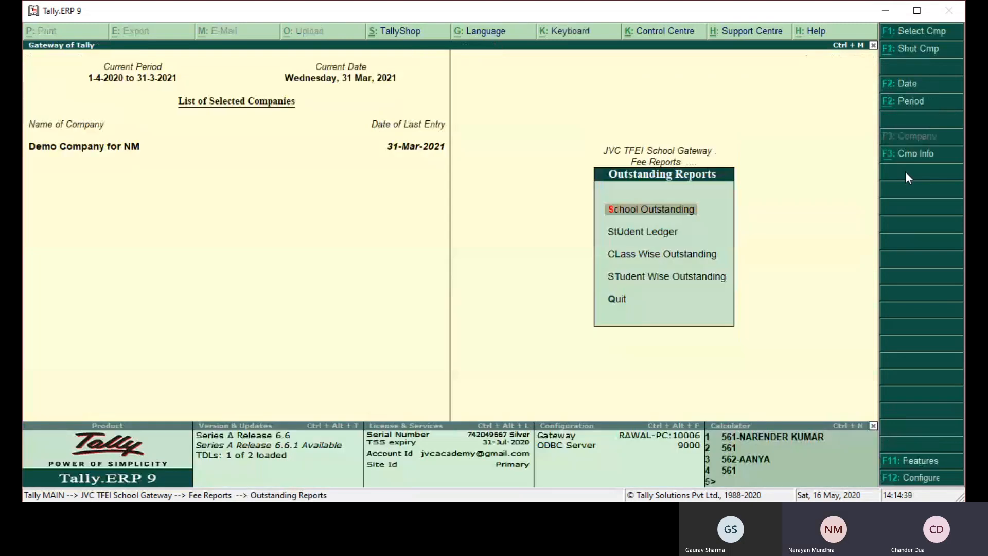
{"action": "key", "text": "Down"}
{"action": "key", "text": "Up"}
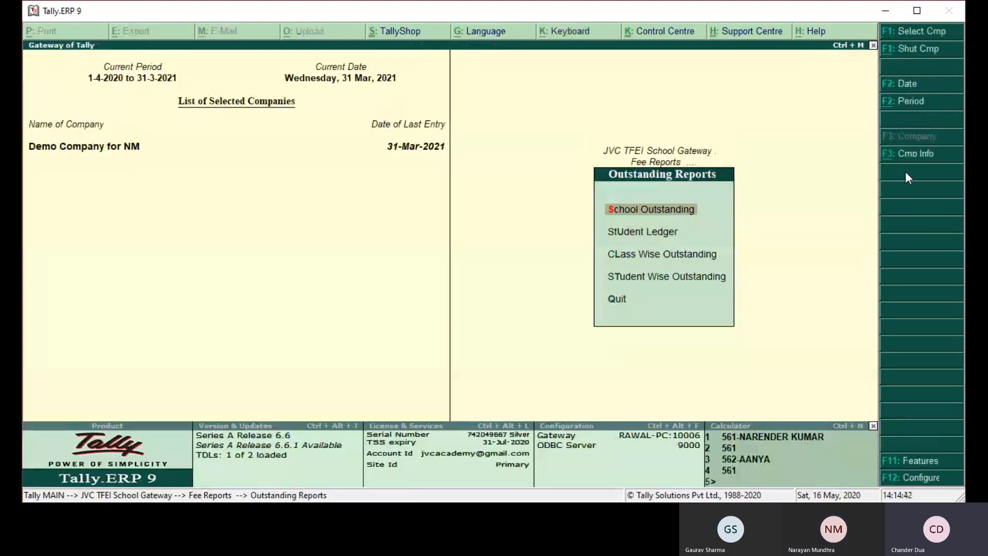
{"action": "key", "text": "Down"}
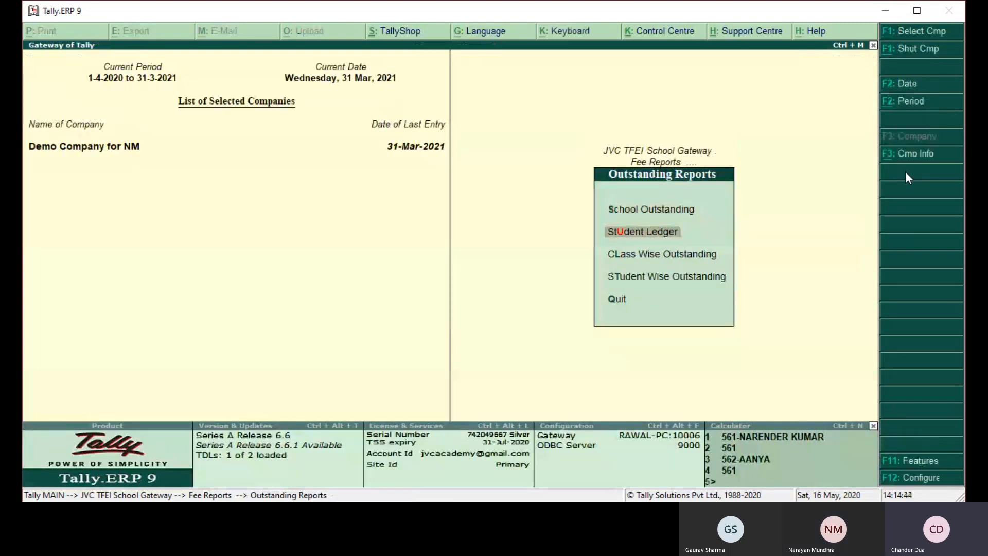
{"action": "key", "text": "Down"}
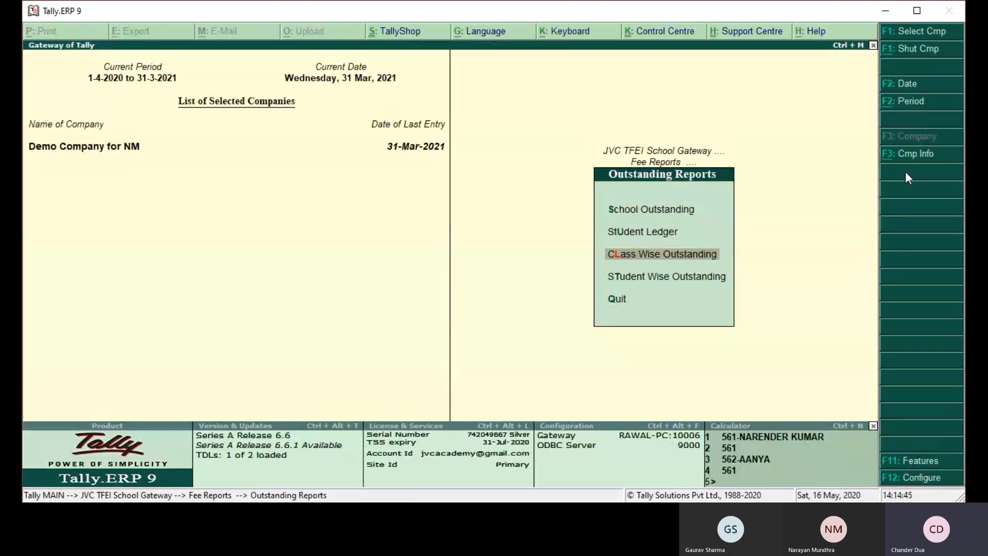
{"action": "key", "text": "Down"}
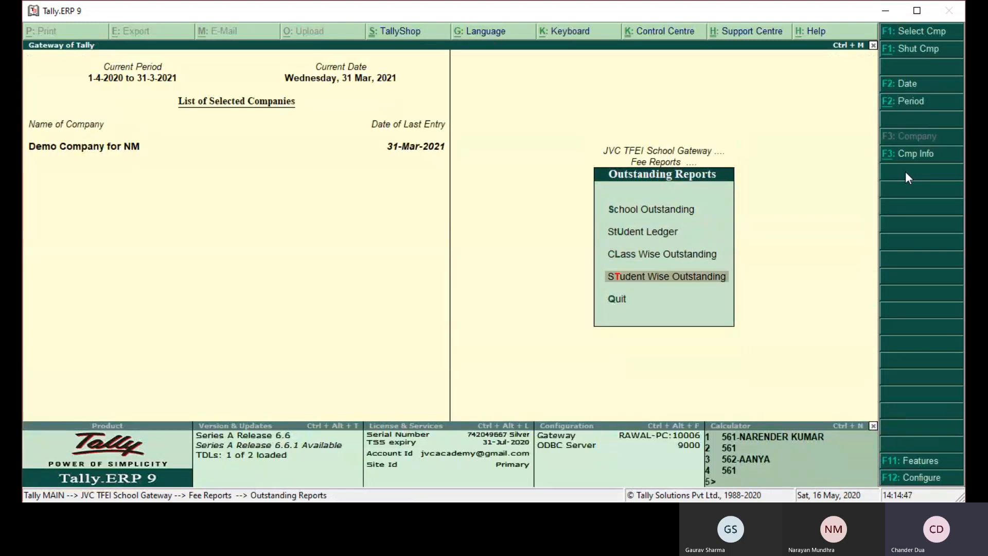
{"action": "key", "text": "Down"}
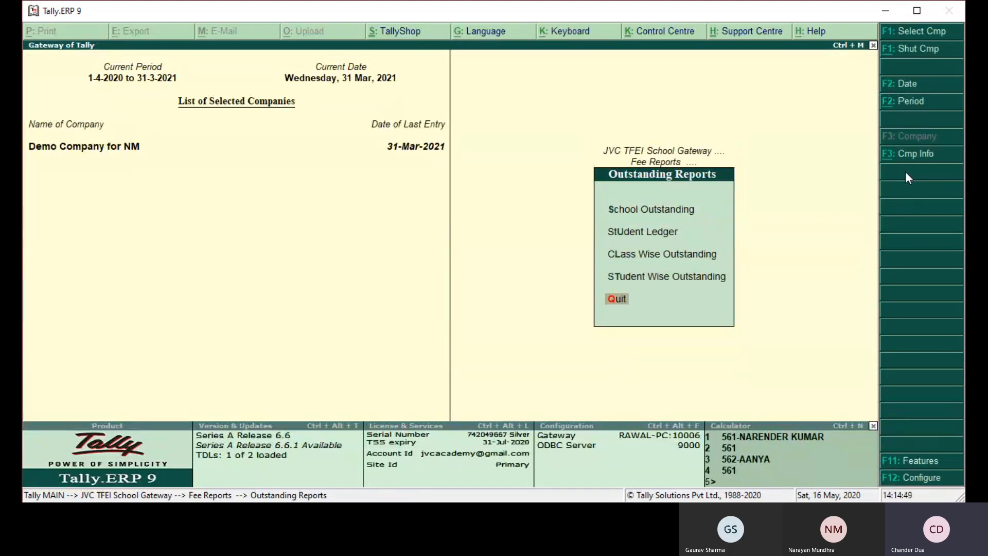
- Leave the outstanding and fee reports, and select Fee Receipt in the school gateway
{"action": "key", "text": "Return"}
{"action": "key", "text": "Down"}
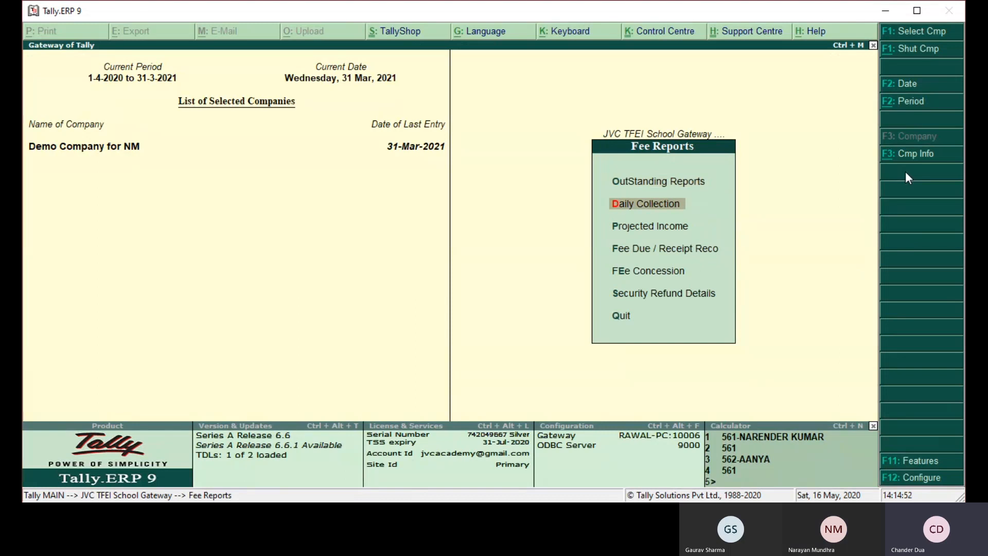
{"action": "key", "text": "Escape"}
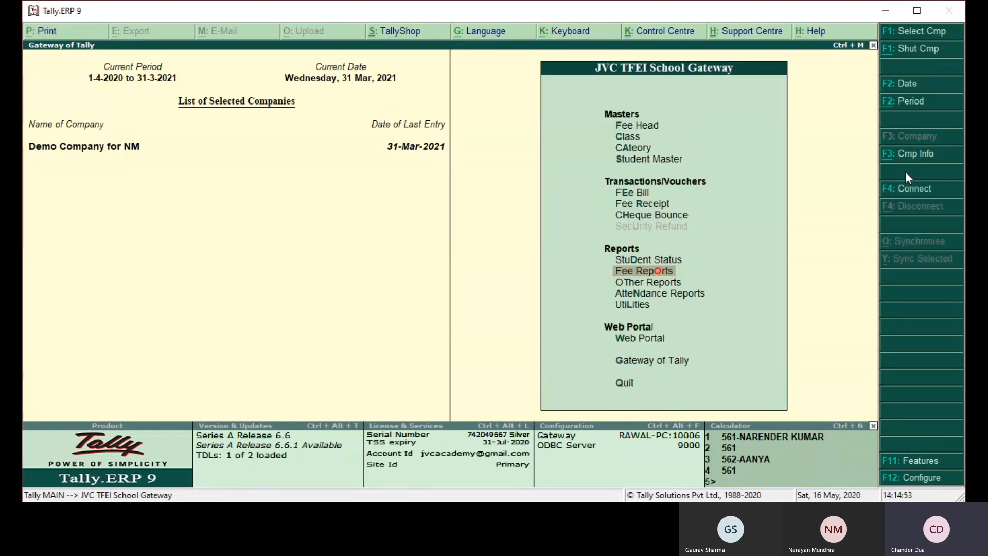
{"action": "key", "text": "Up"}
{"action": "key", "text": "Up"}
{"action": "key", "text": "Up"}
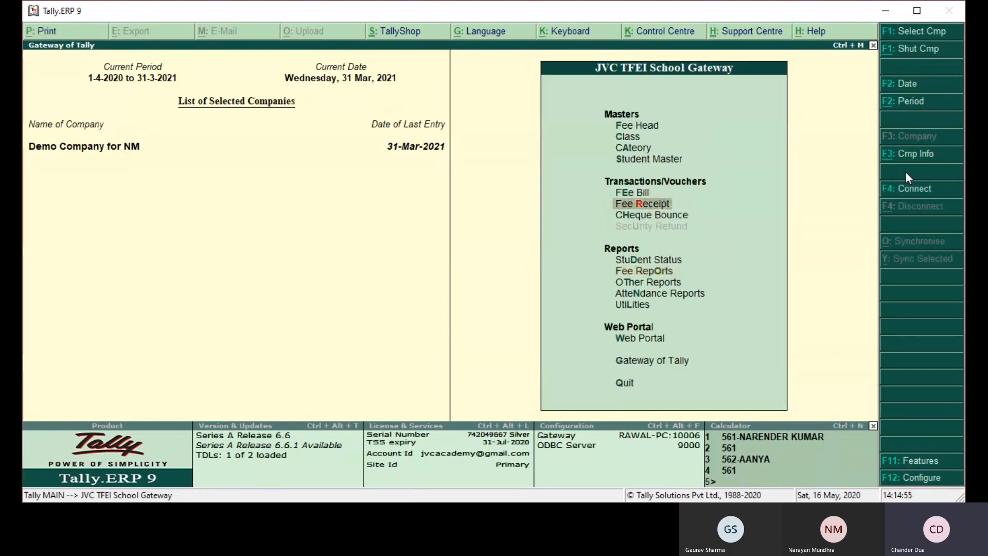
{"action": "key", "text": "Return"}
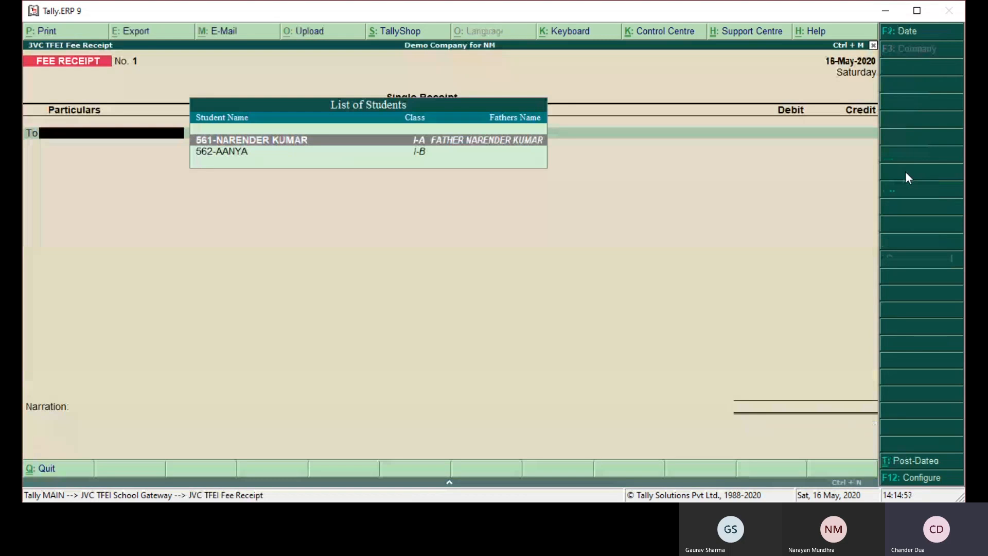
{"action": "key", "text": "F2"}
{"action": "type", "text": "18.5"}
{"action": "key", "text": "Return"}
{"action": "type", "text": "18.5"}
{"action": "key", "text": "Return"}
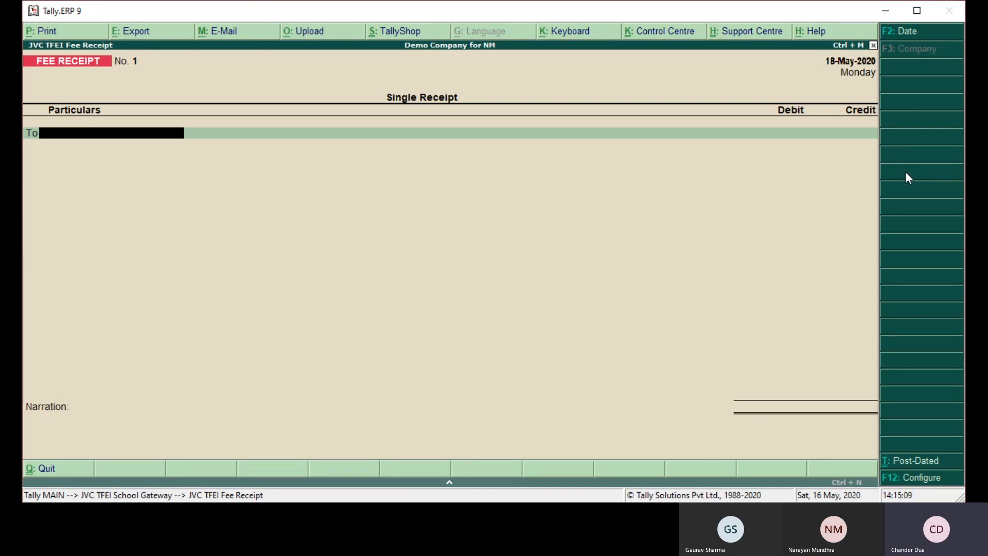
{"action": "key", "text": "space"}
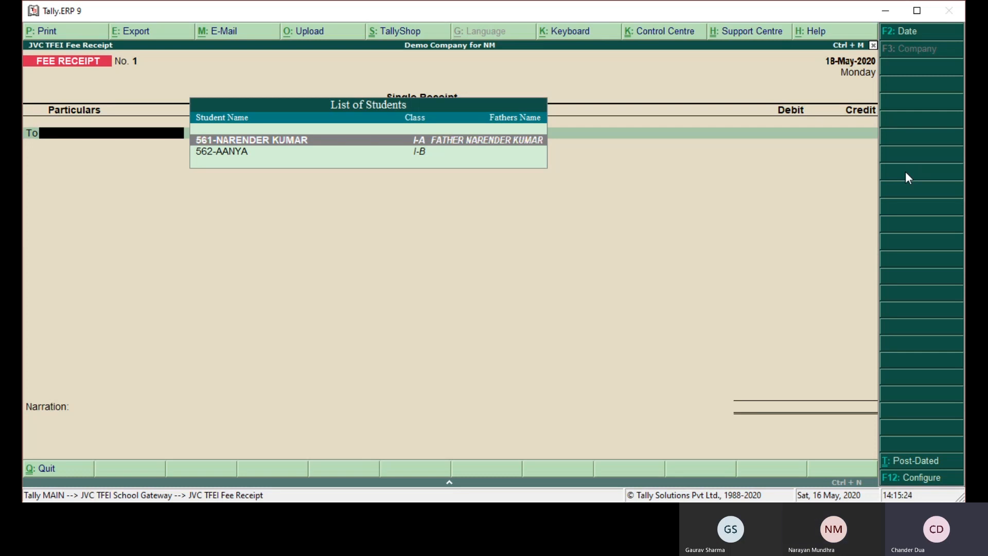
{"action": "key", "text": "Escape"}
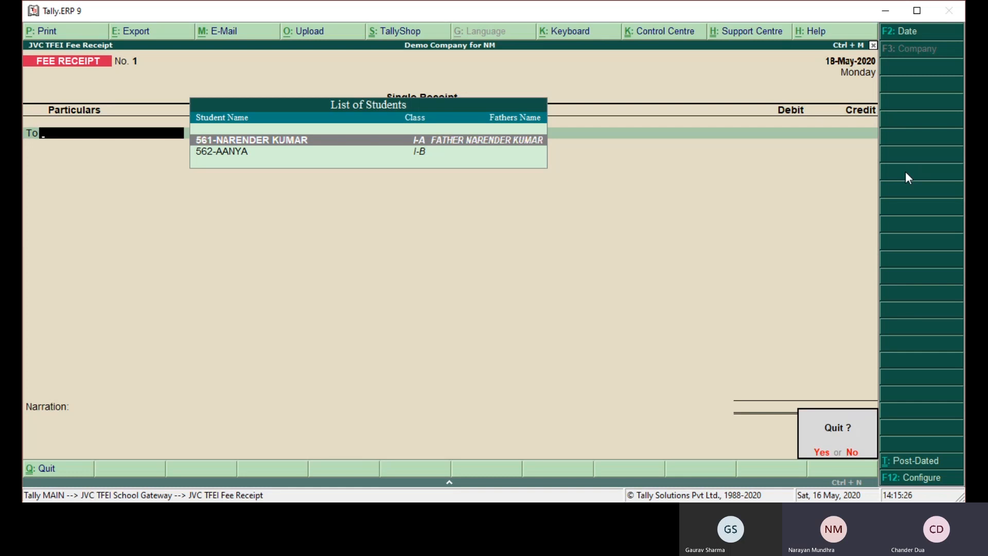
{"action": "key", "text": "y"}
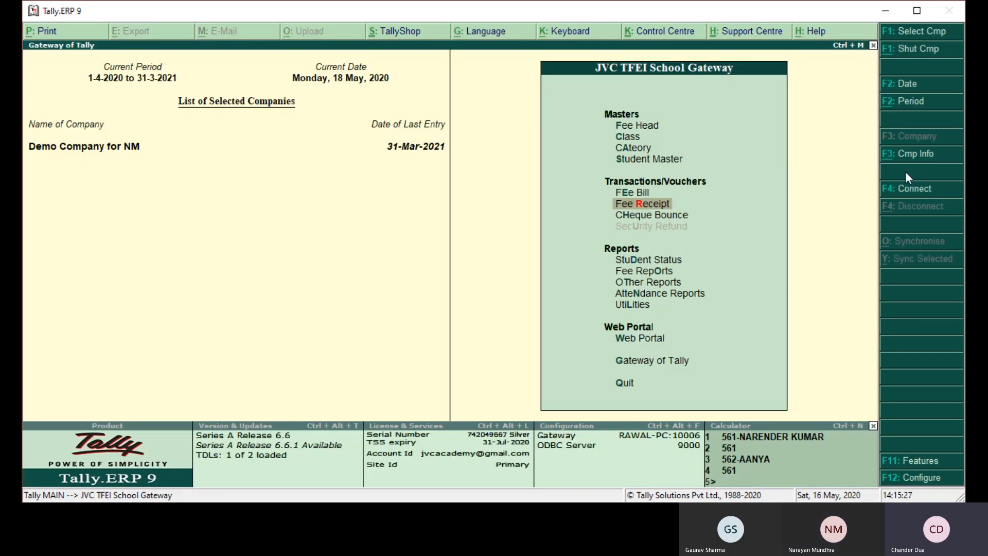
- Start a fee receipt for the class I-A student, crediting 100 against the May2020-2021 bill reference
{"action": "key", "text": "Return"}
{"action": "type", "text": "na"}
{"action": "key", "text": "Return"}
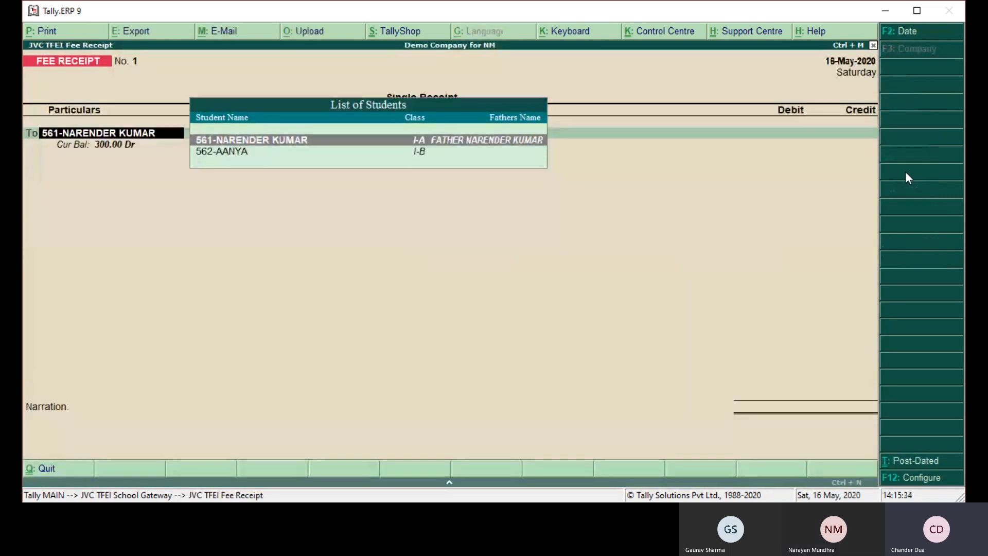
{"action": "key", "text": "Return"}
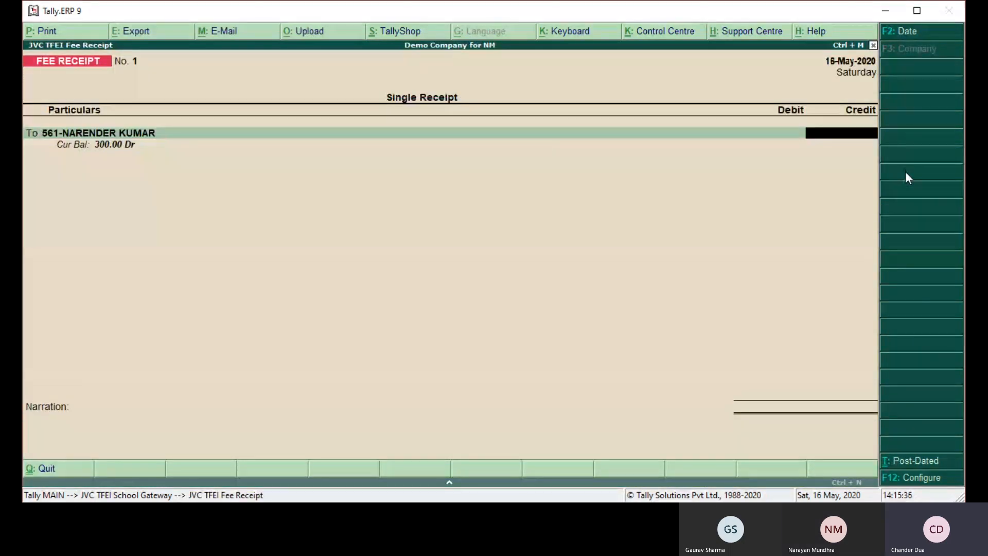
{"action": "type", "text": "100"}
{"action": "key", "text": "Return"}
{"action": "key", "text": "Return"}
{"action": "key", "text": "Return"}
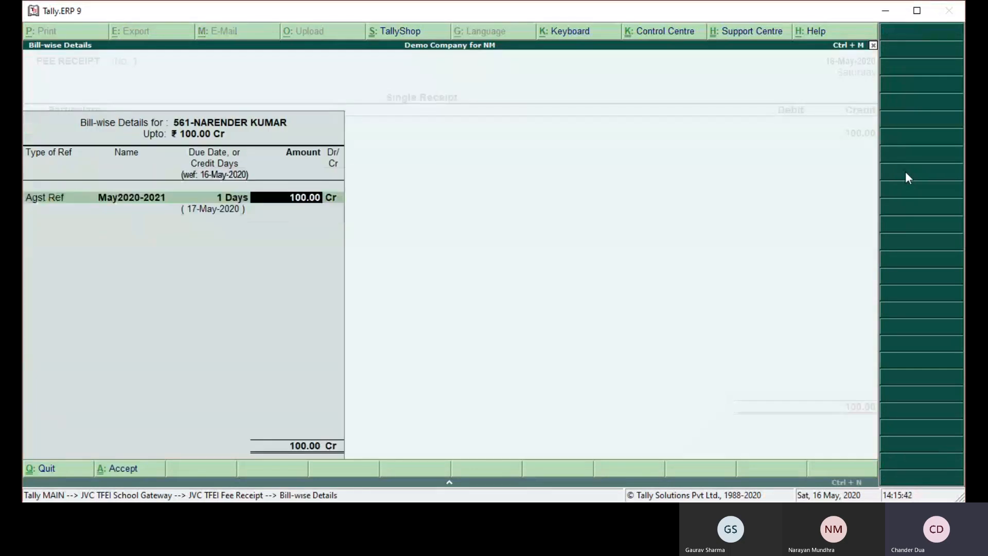
{"action": "key", "text": "Return"}
- Debit 100 to Cash on the fee receipt, enter the narration CASH RECD and accept the voucher
{"action": "key", "text": "Return"}
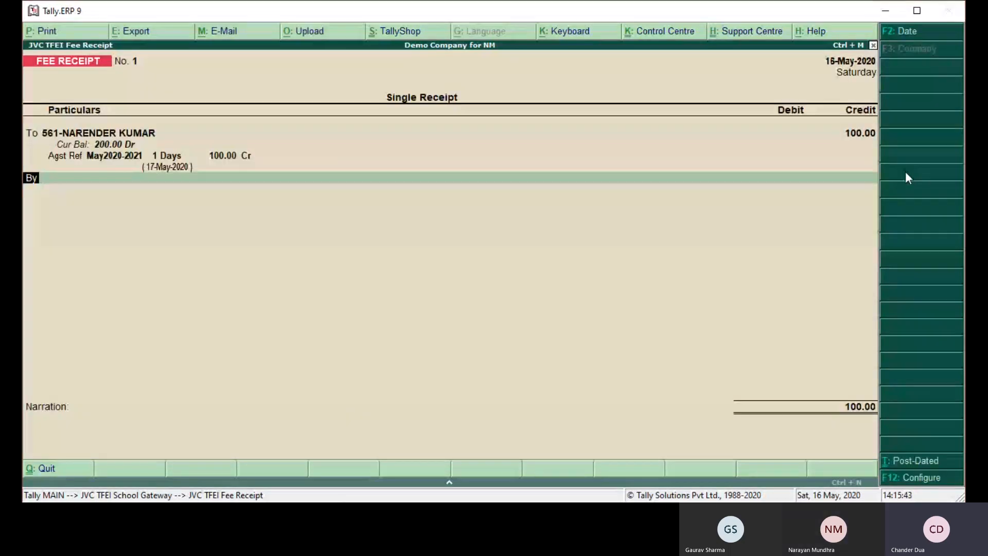
{"action": "key", "text": "Return"}
{"action": "key", "text": "Return"}
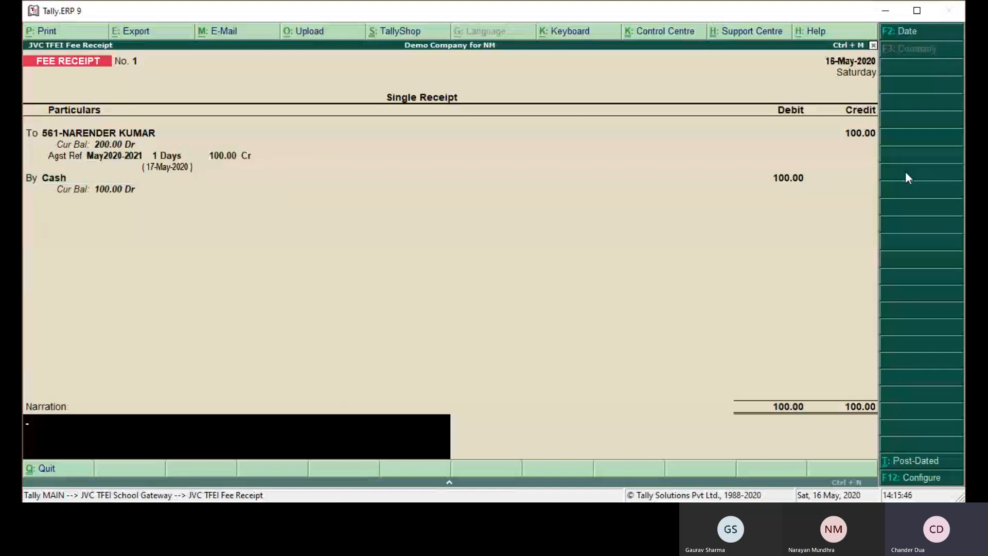
{"action": "type", "text": "CASH RECD"}
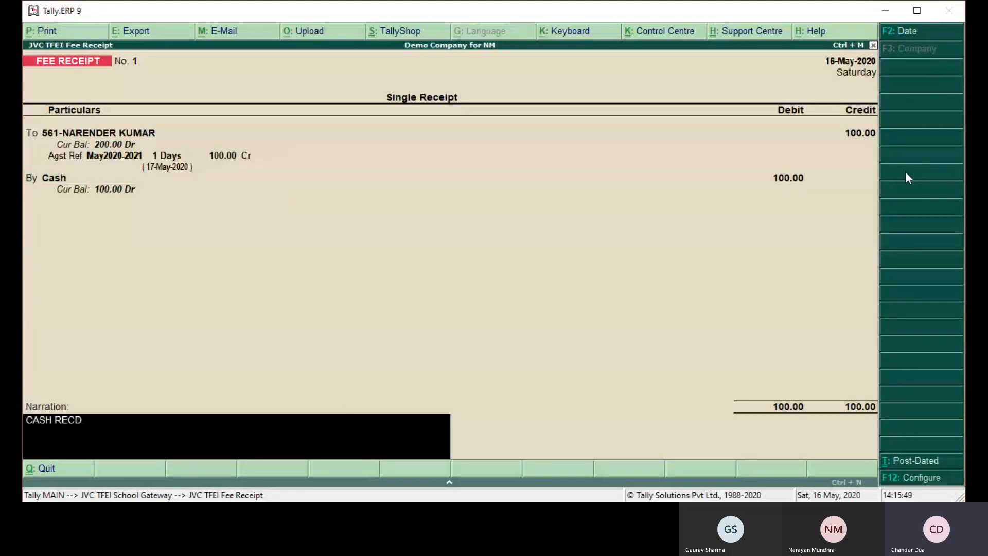
{"action": "key", "text": "Return"}
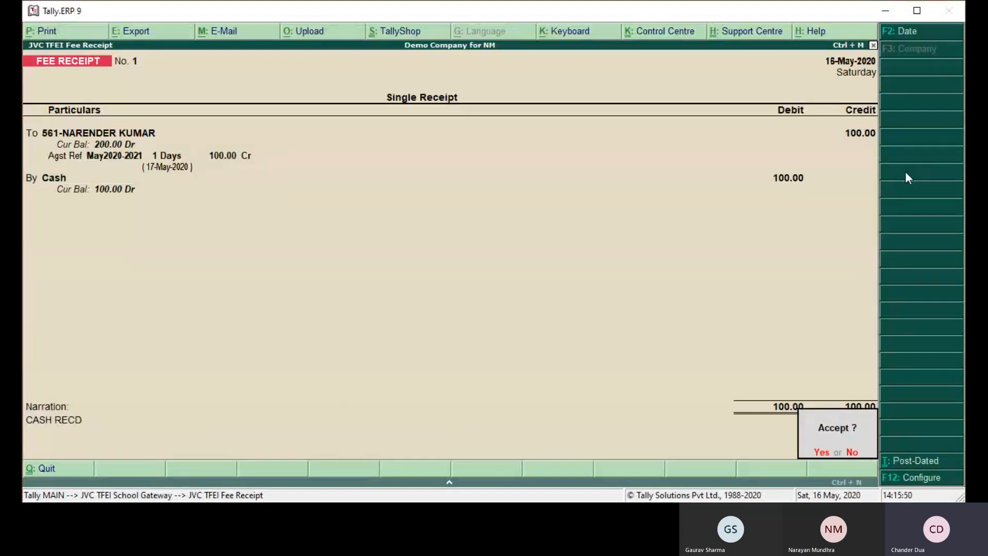
{"action": "key", "text": "Return"}
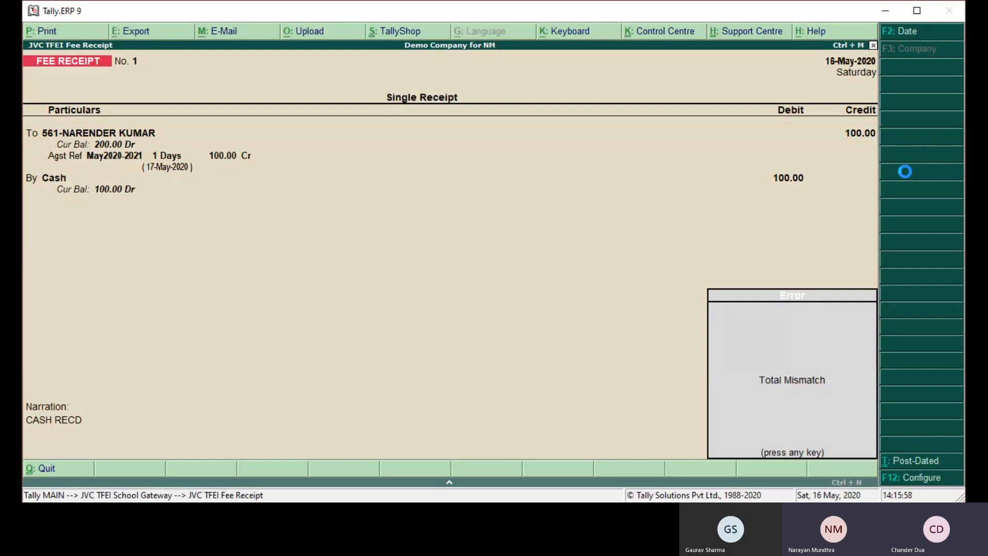
- Allocate 100 of the receipt to the TUITION FEE head, save it and quit fee receipt entry
{"action": "key", "text": "Return"}
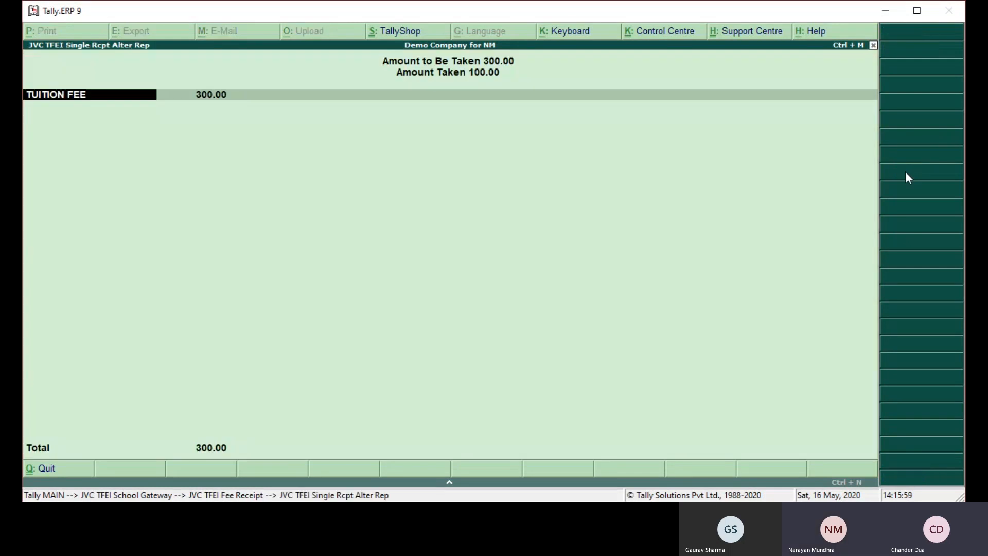
{"action": "key", "text": "Return"}
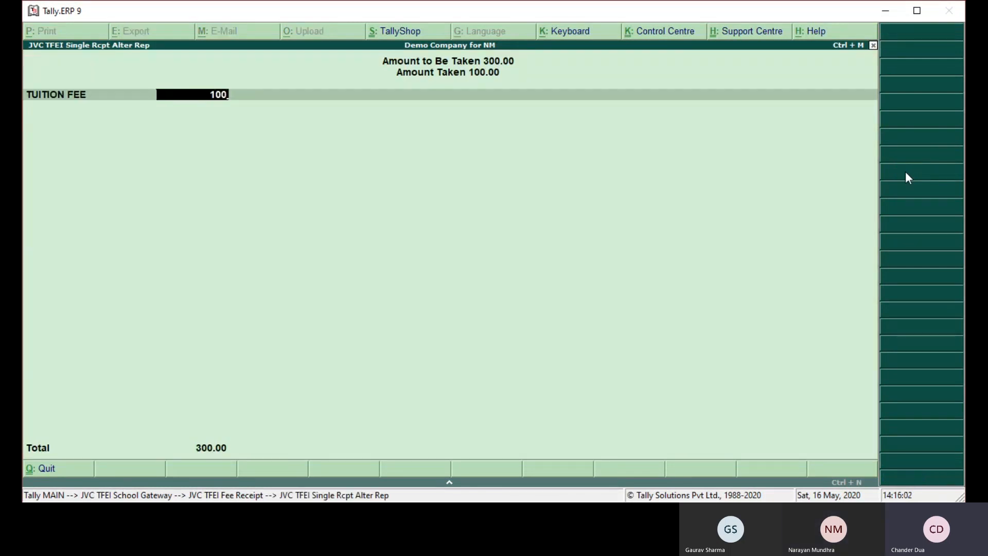
{"action": "type", "text": "00"}
{"action": "key", "text": "Return"}
{"action": "key", "text": "Return"}
{"action": "key", "text": "Return"}
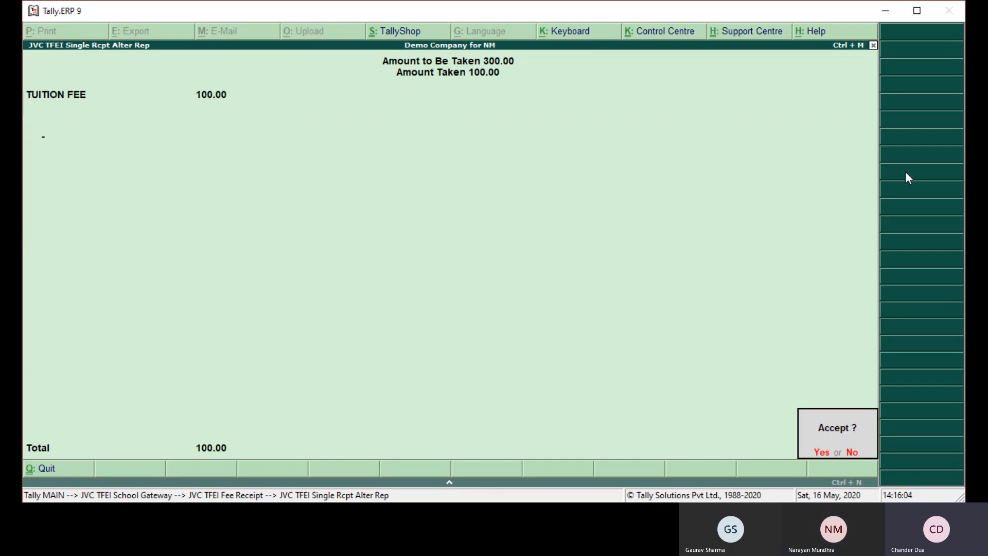
{"action": "key", "text": "Return"}
{"action": "key", "text": "Escape"}
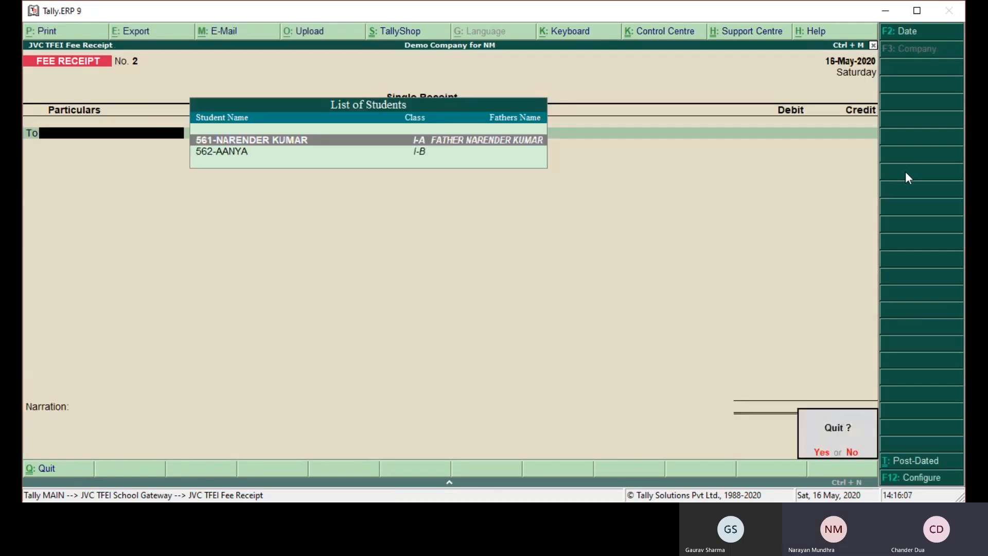
{"action": "key", "text": "Return"}
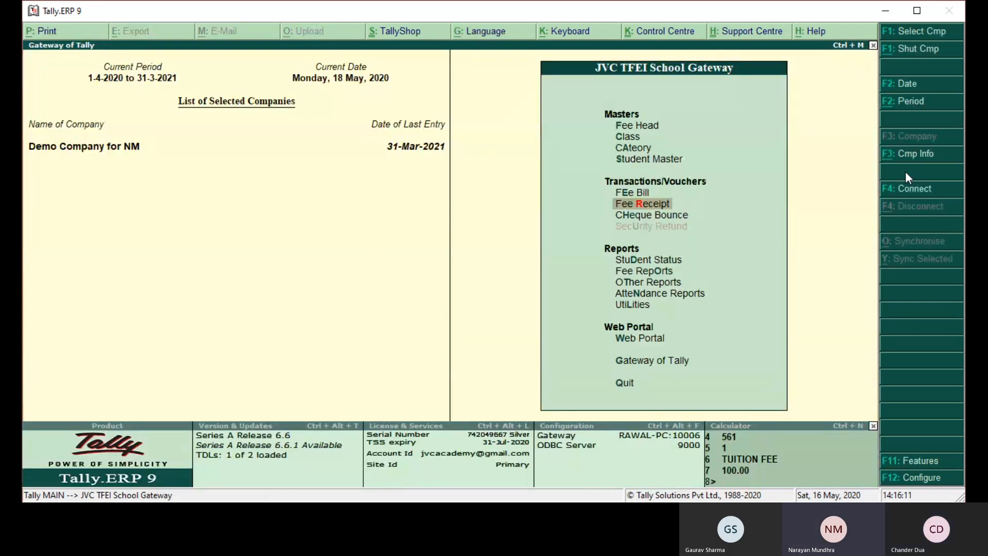
- View the Daily Collection fee report, expand the 16-May-2020 student entry and open its fee receipt
{"action": "key", "text": "Down"}
{"action": "key", "text": "Down"}
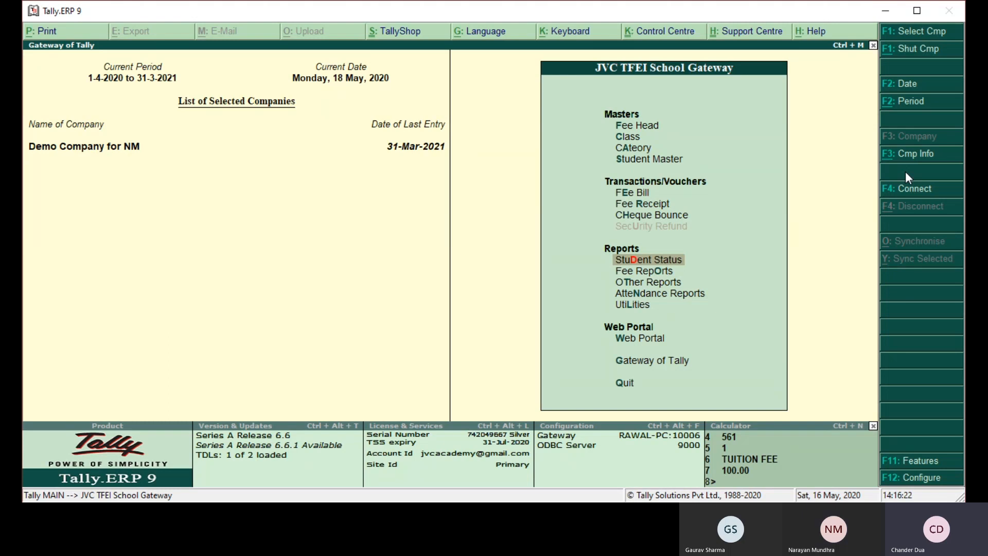
{"action": "key", "text": "Down"}
{"action": "key", "text": "Return"}
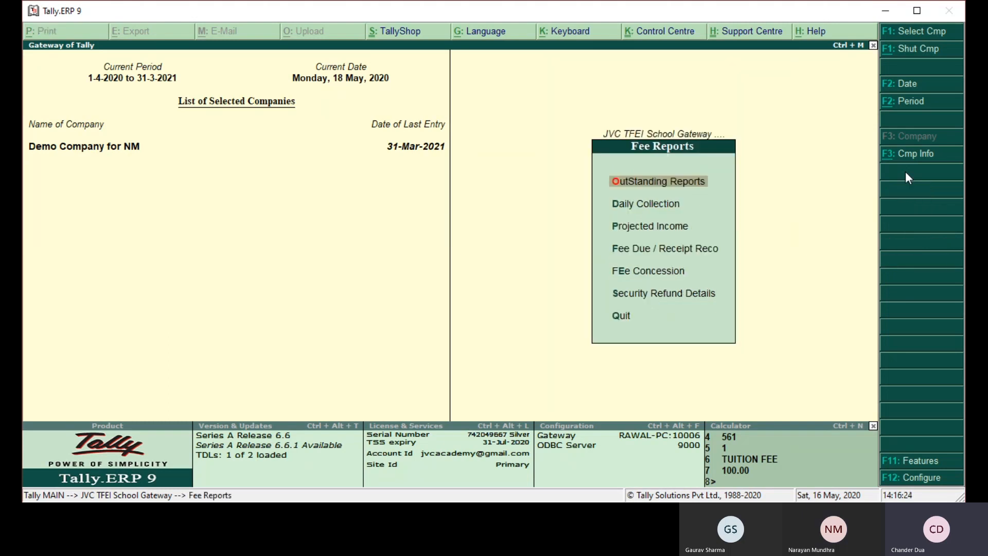
{"action": "key", "text": "Down"}
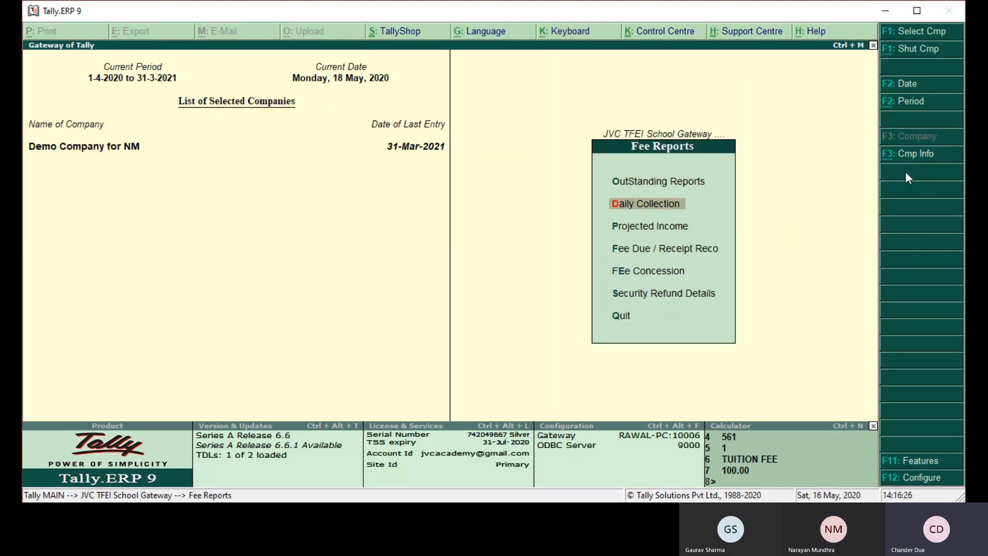
{"action": "key", "text": "Return"}
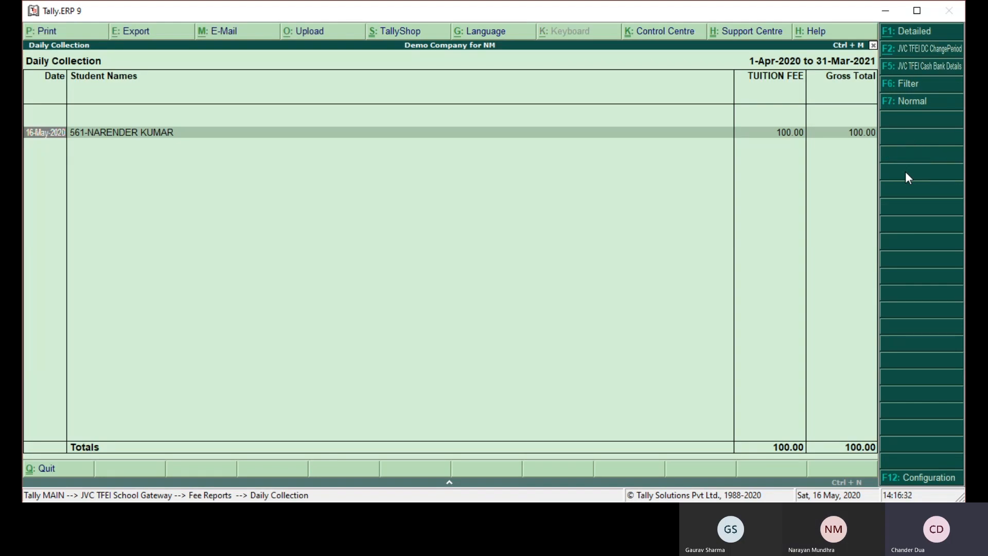
{"action": "key", "text": "shift+Return"}
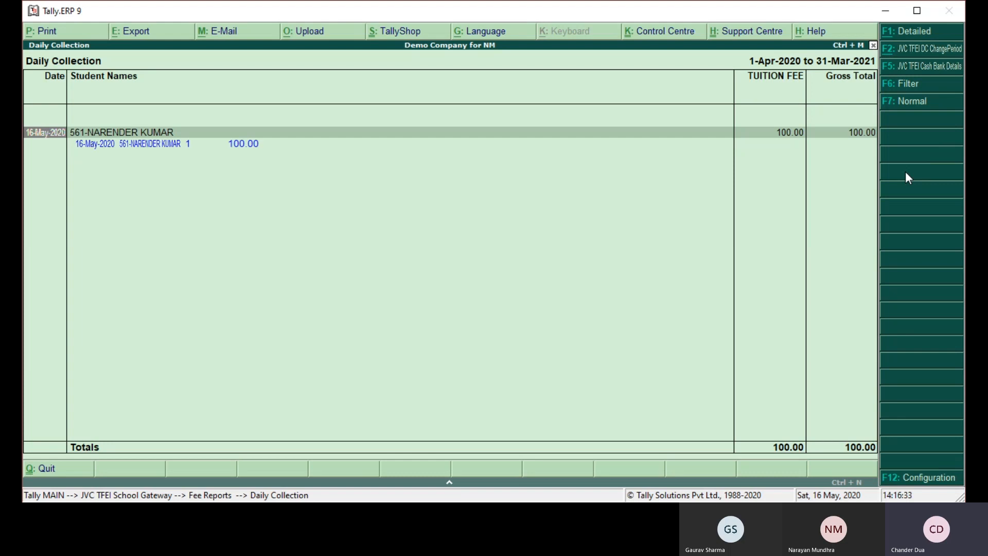
{"action": "key", "text": "Down"}
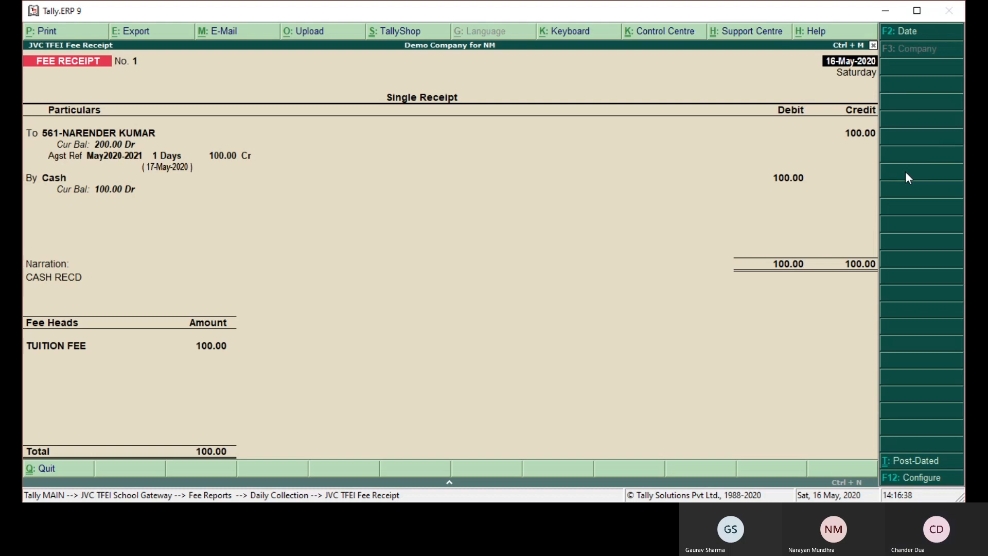
- Preview the printed fee receipt and close the preview
{"action": "key", "text": "alt+p"}
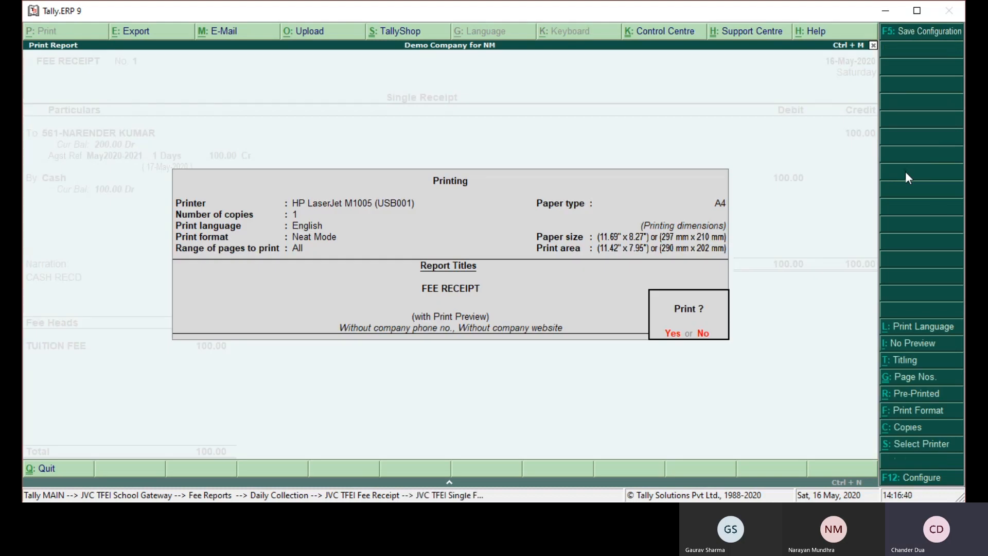
{"action": "key", "text": "Return"}
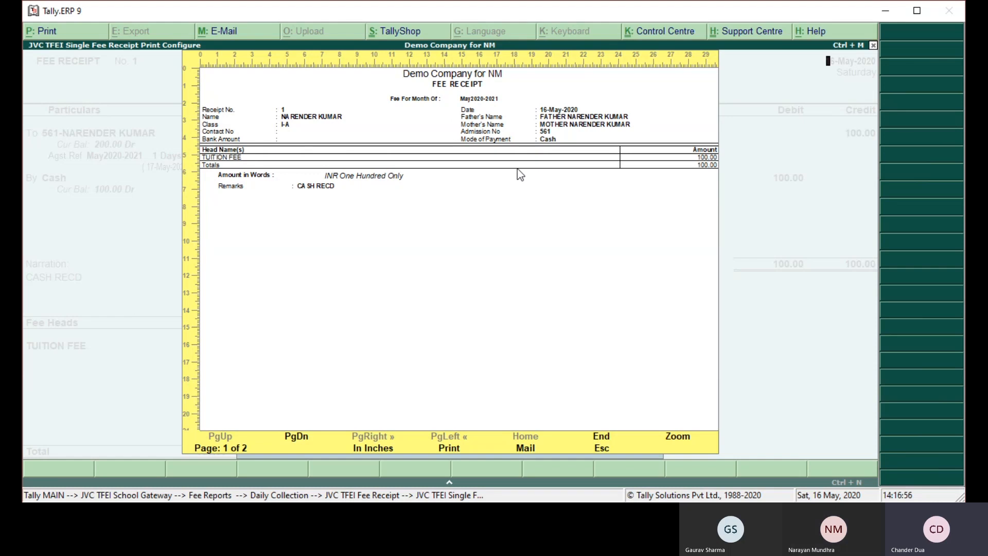
{"action": "key", "text": "Escape"}
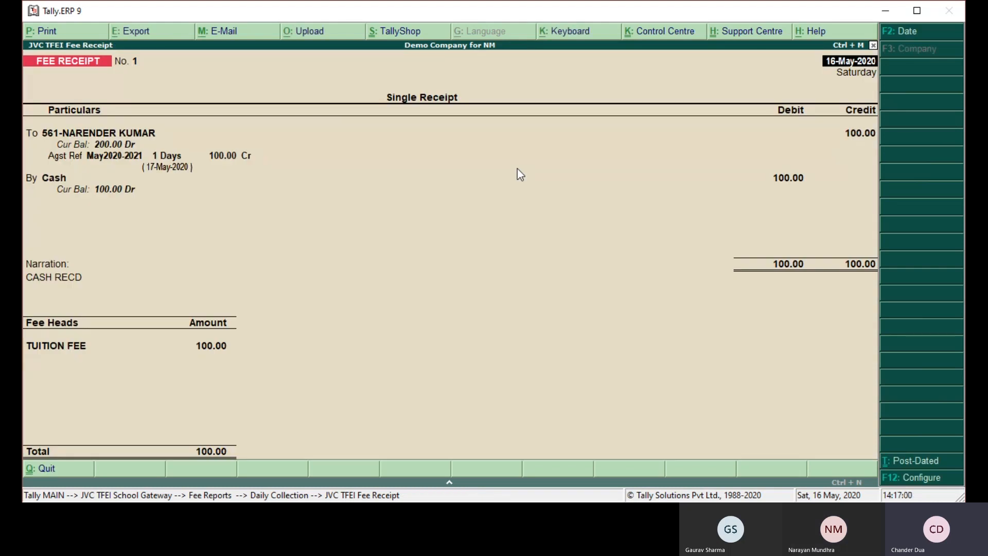
- Configure fee receipt printing with the mobile number and admit card options set to No and the current balance included
{"action": "key", "text": "alt+p"}
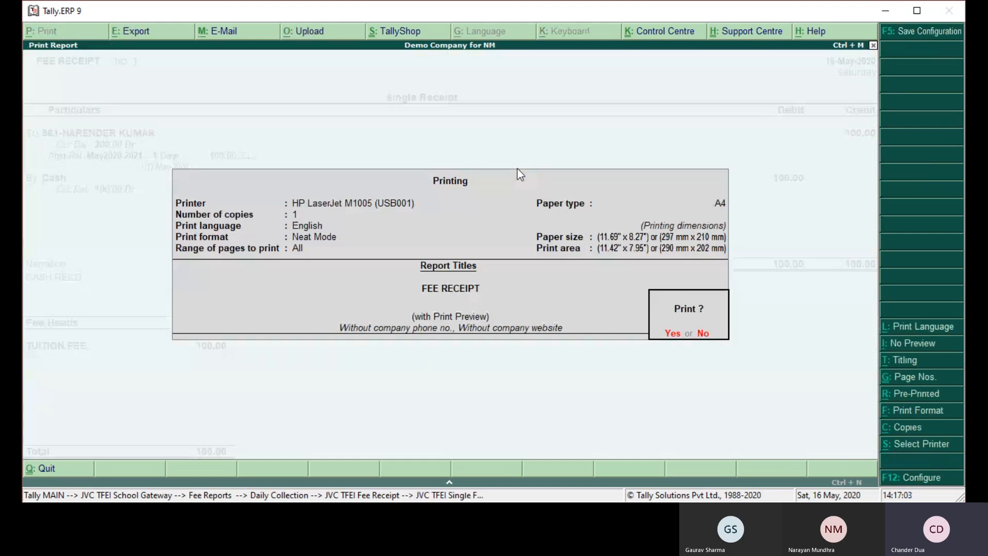
{"action": "key", "text": "F12"}
{"action": "key", "text": "Return"}
{"action": "key", "text": "Return"}
{"action": "key", "text": "Return"}
{"action": "key", "text": "Return"}
{"action": "key", "text": "Return"}
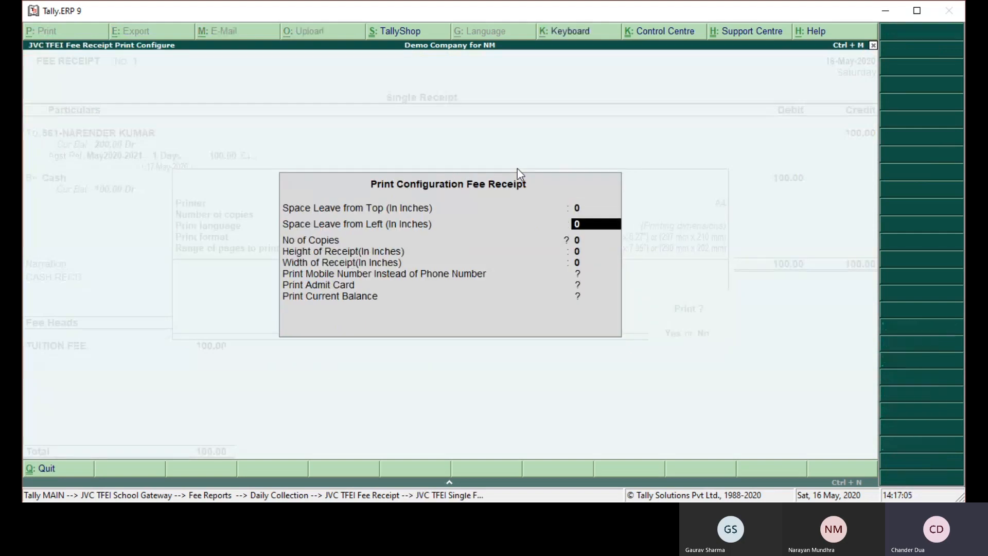
{"action": "key", "text": "Return"}
{"action": "key", "text": "Return"}
{"action": "type", "text": "n"}
{"action": "key", "text": "Return"}
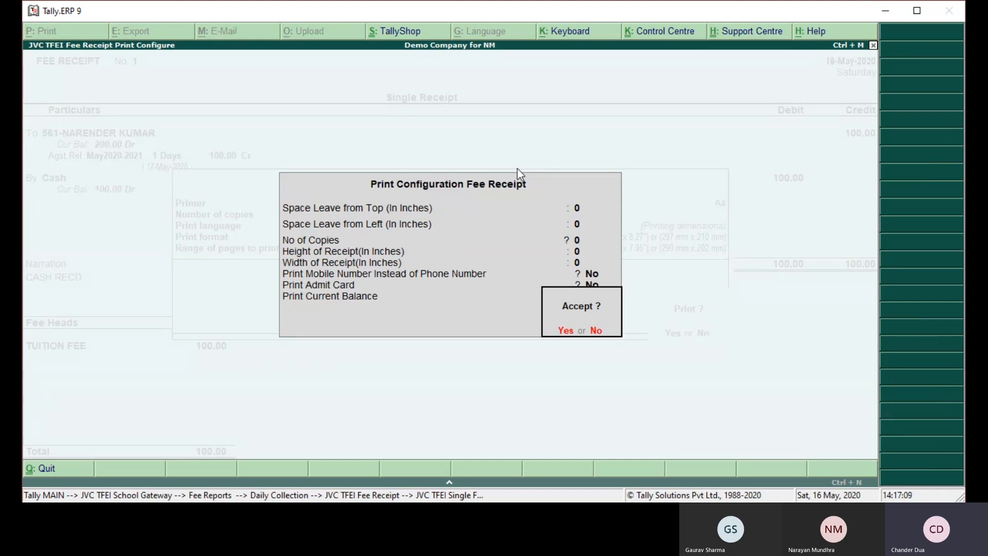
{"action": "key", "text": "Return"}
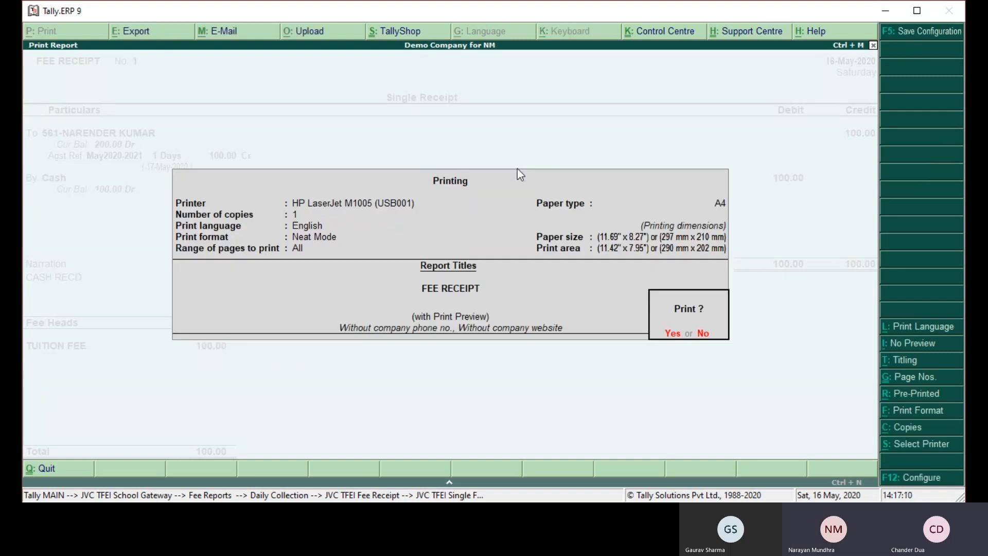
- Preview the fee receipt with the current balance, and return to Fee Reports
{"action": "key", "text": "Return"}
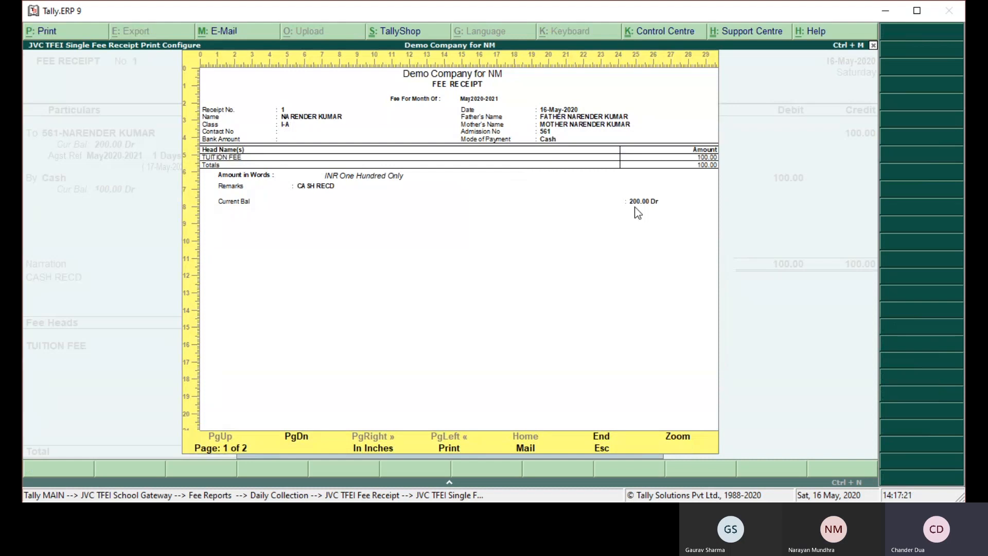
{"action": "key", "text": "Escape"}
{"action": "key", "text": "Escape"}
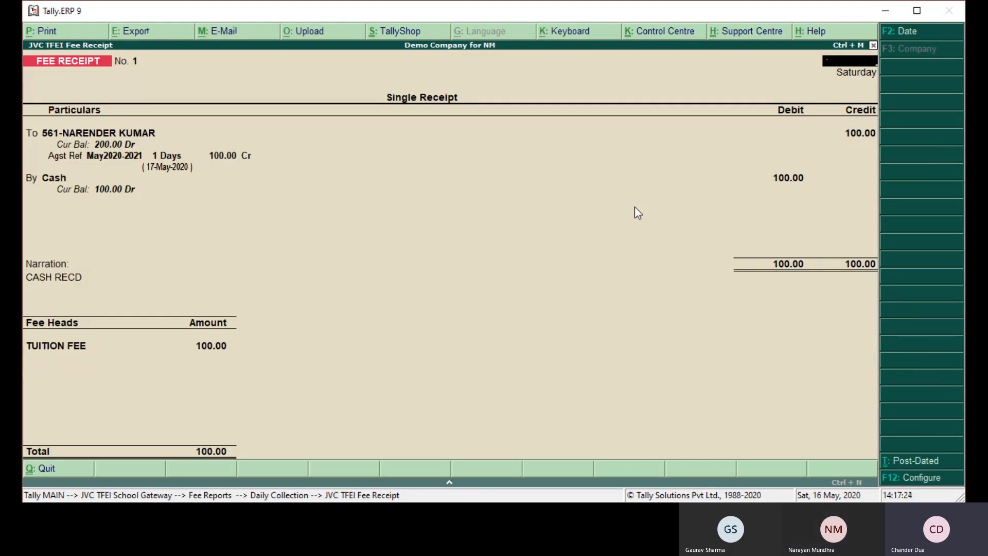
{"action": "key", "text": "Escape"}
{"action": "key", "text": "Return"}
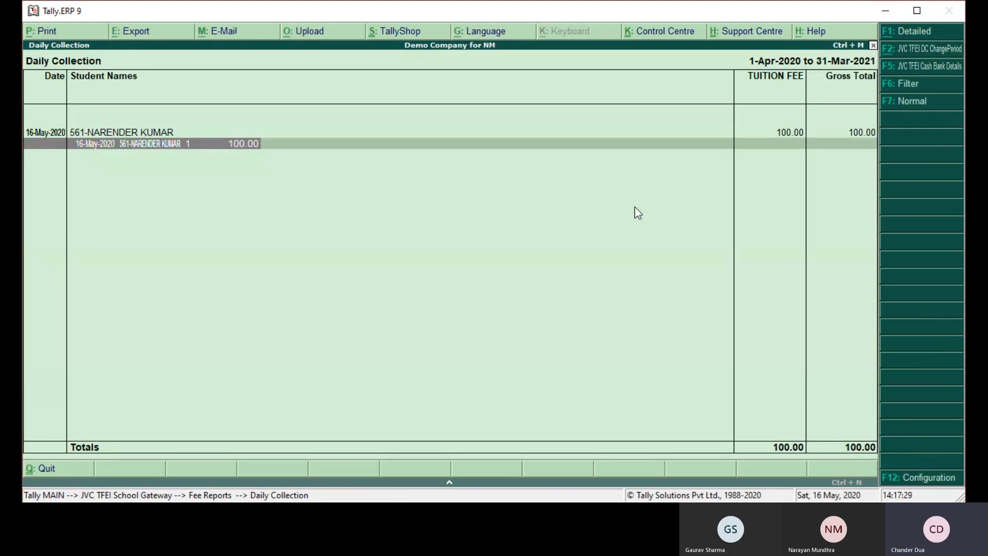
{"action": "key", "text": "Escape"}
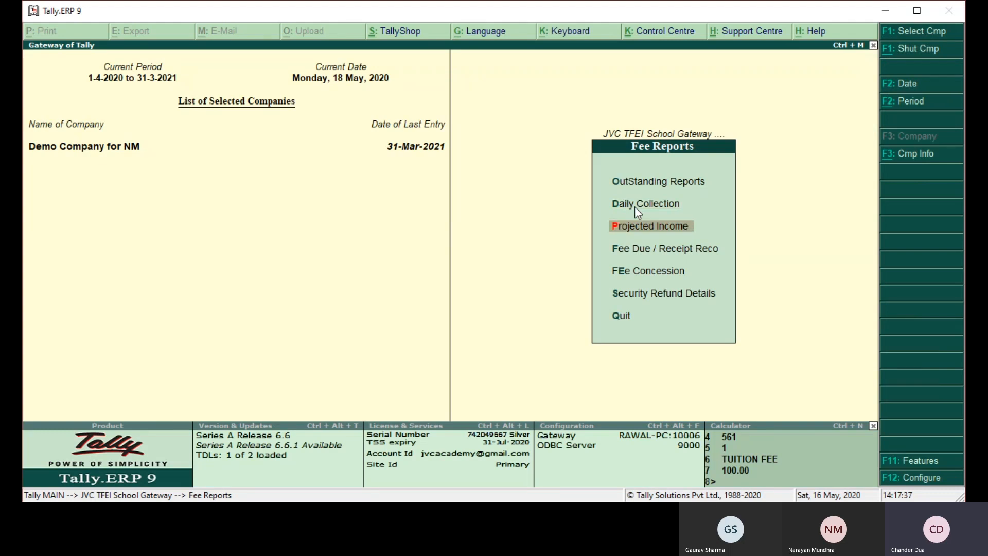
- View the Projected Income report for May, check both students' projected fees and close it
{"action": "key", "text": "Return"}
{"action": "key", "text": "Down"}
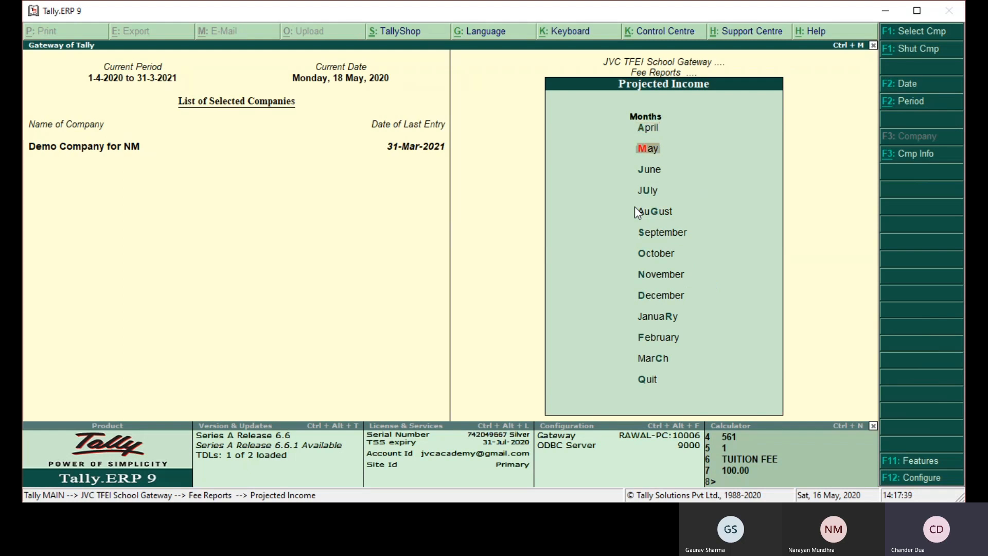
{"action": "key", "text": "Return"}
{"action": "key", "text": "Down"}
{"action": "key", "text": "Up"}
{"action": "key", "text": "Down"}
{"action": "key", "text": "Up"}
{"action": "key", "text": "Down"}
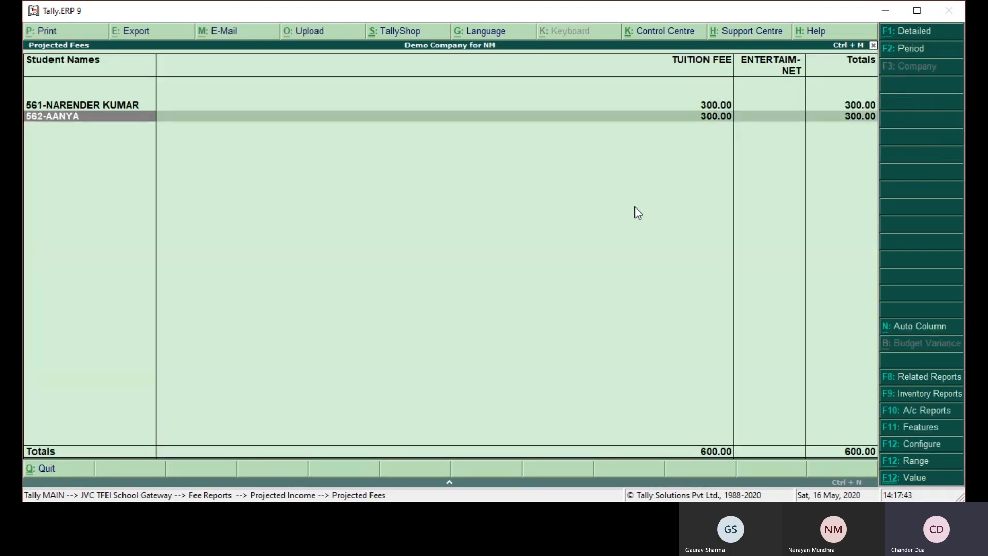
{"action": "key", "text": "Escape"}
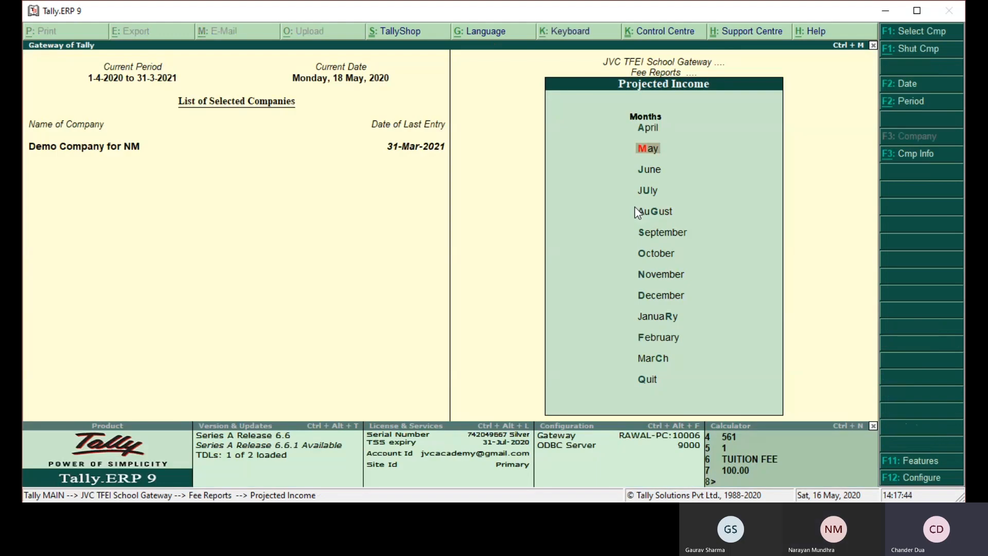
- View the Projected Income report for June, compare both students' fee heads and close it
{"action": "key", "text": "Down"}
{"action": "key", "text": "Return"}
{"action": "key", "text": "Down"}
{"action": "key", "text": "Up"}
{"action": "key", "text": "Down"}
{"action": "key", "text": "Up"}
{"action": "key", "text": "Down"}
{"action": "key", "text": "Up"}
{"action": "key", "text": "Down"}
{"action": "key", "text": "Up"}
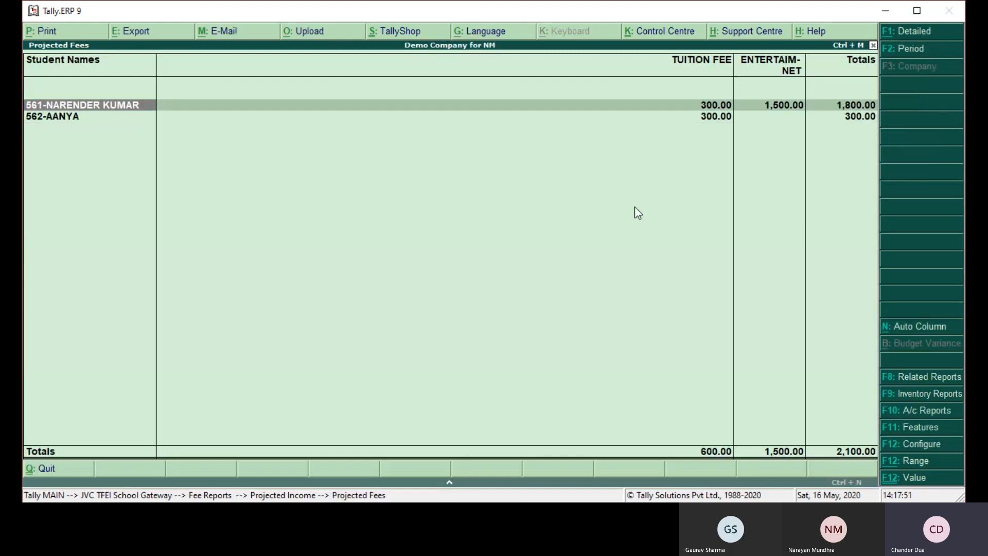
{"action": "key", "text": "Escape"}
- View July's projected fees, open and quit the class I-A student's master from the report, and close the report
{"action": "key", "text": "Down"}
{"action": "key", "text": "Return"}
{"action": "key", "text": "ctrl+Return"}
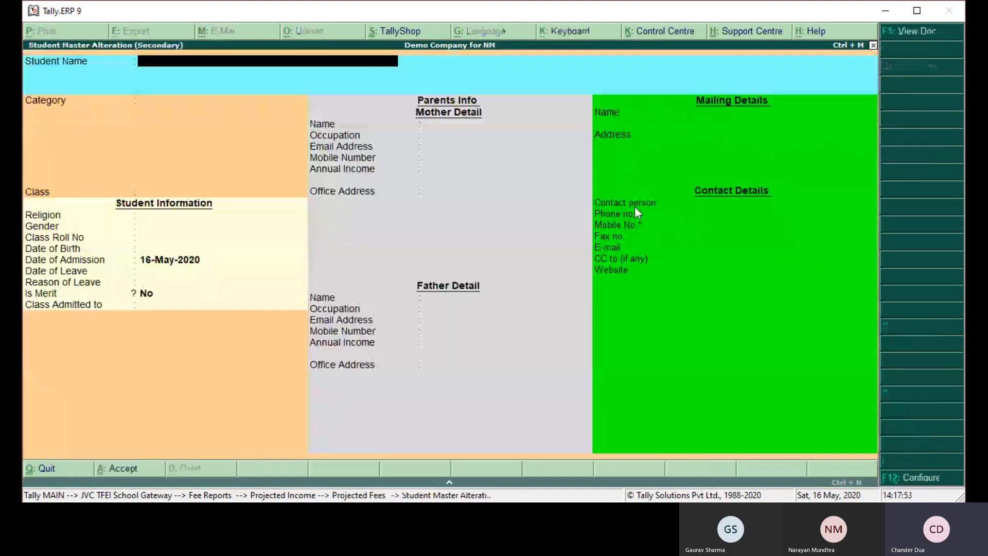
{"action": "key", "text": "Escape"}
{"action": "key", "text": "y"}
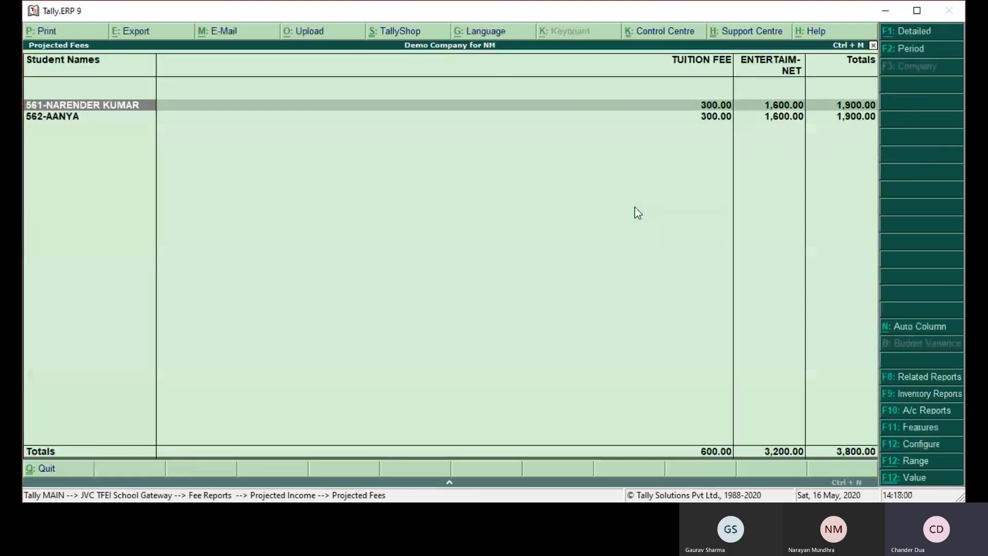
{"action": "key", "text": "Escape"}
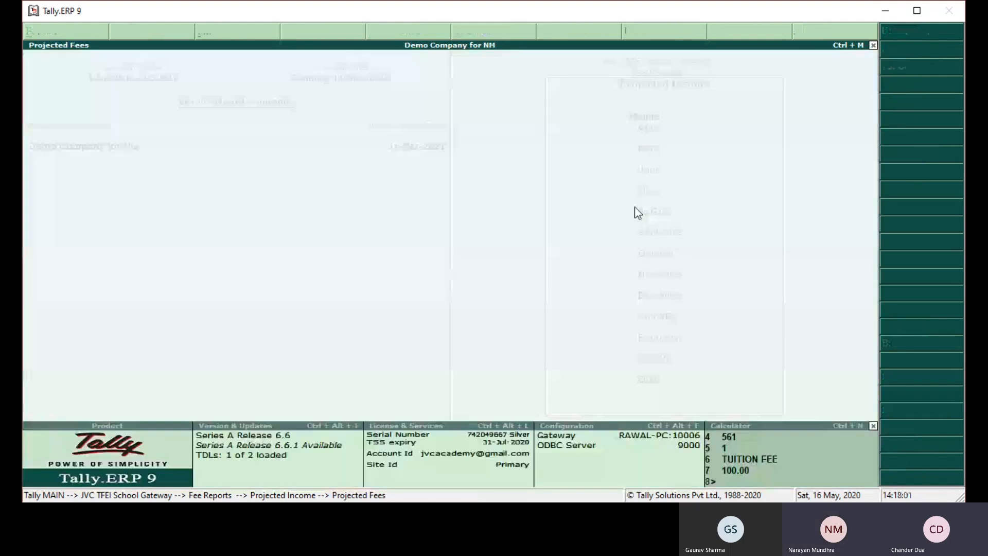
- View the Projected Income reports for August and September
{"action": "key", "text": "Down"}
{"action": "key", "text": "Return"}
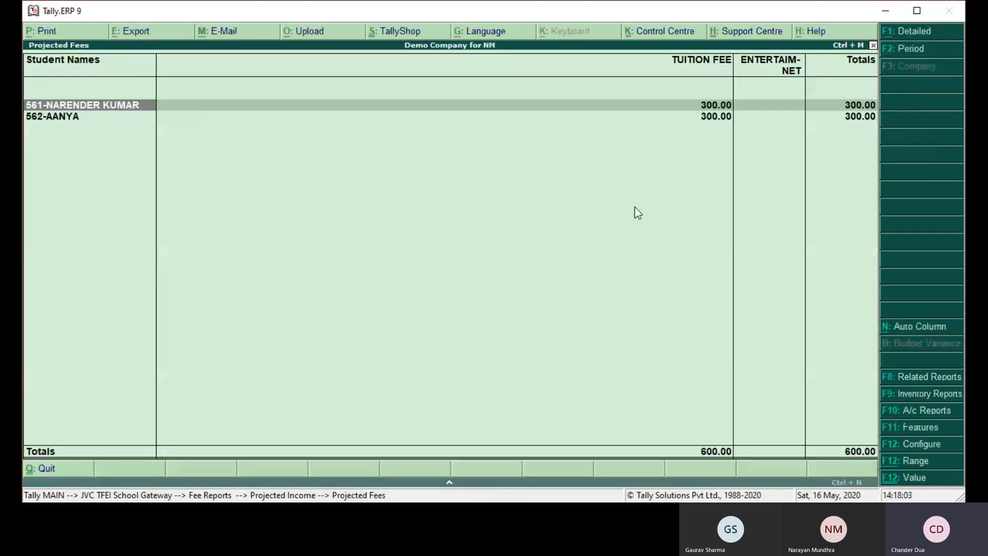
{"action": "key", "text": "Escape"}
{"action": "key", "text": "Return"}
{"action": "key", "text": "Escape"}
{"action": "key", "text": "Down"}
{"action": "key", "text": "Return"}
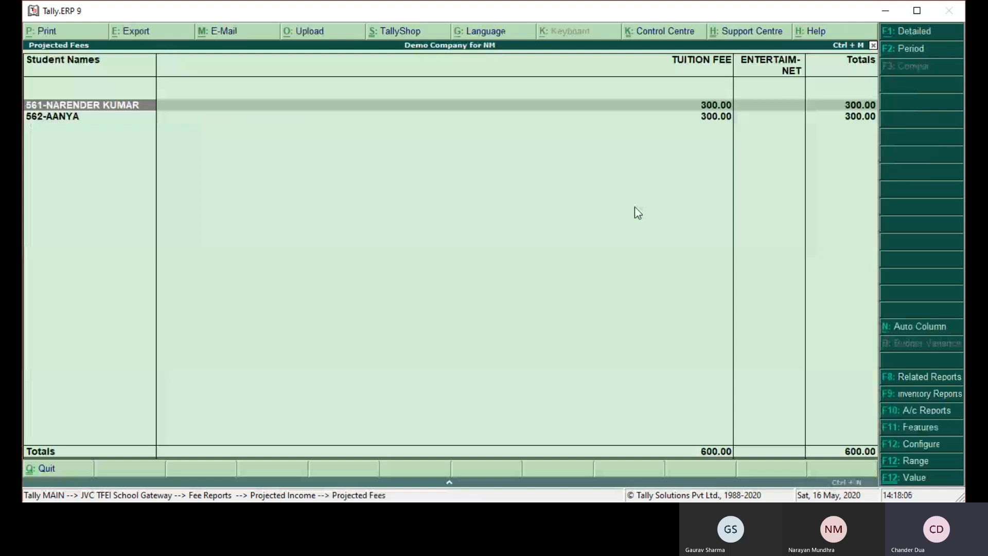
- Close the projected income report, view the student-wise Fee Due / Receipt Reco report for the class I-B student, and close it
{"action": "key", "text": "Escape"}
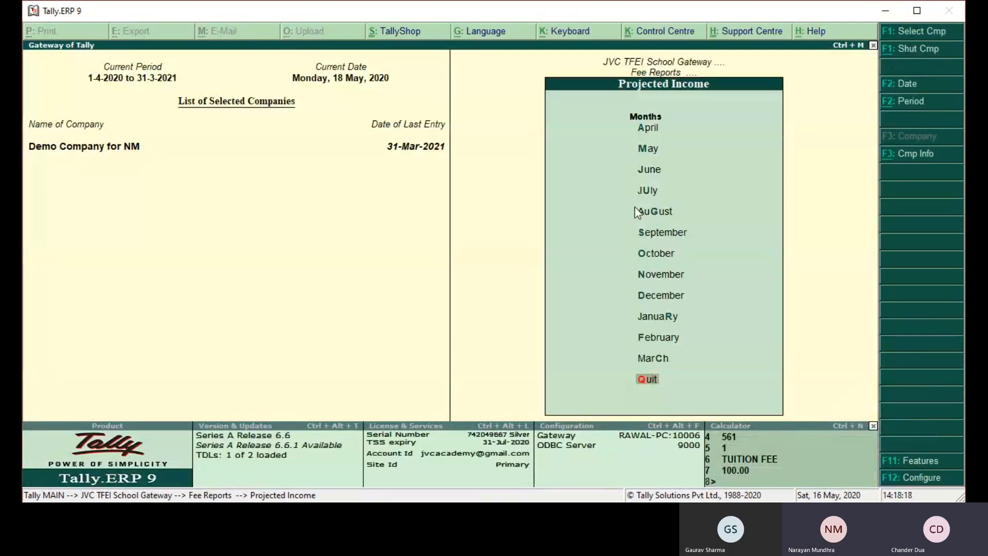
{"action": "key", "text": "Escape"}
{"action": "key", "text": "Down"}
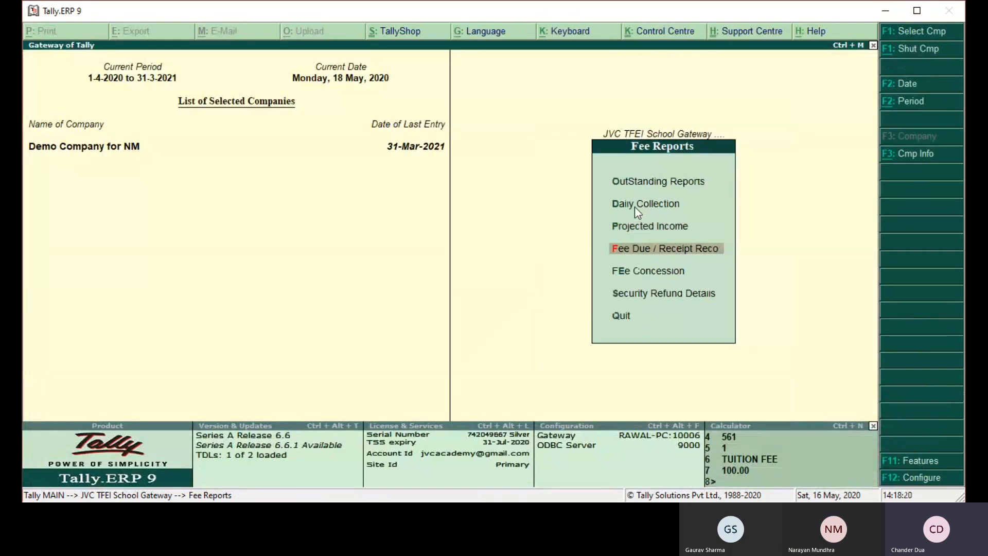
{"action": "key", "text": "Return"}
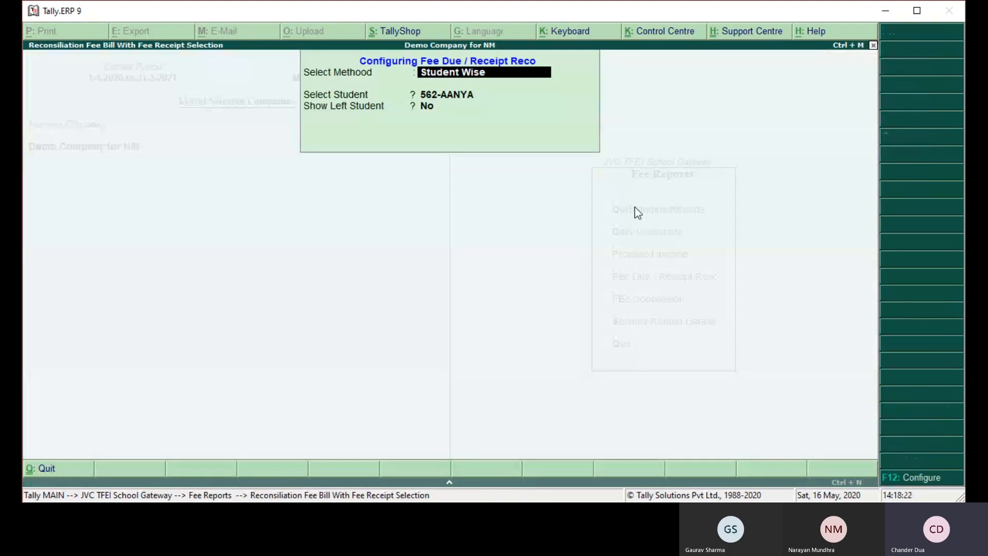
{"action": "key", "text": "Return"}
{"action": "key", "text": "Return"}
{"action": "key", "text": "Return"}
{"action": "key", "text": "Return"}
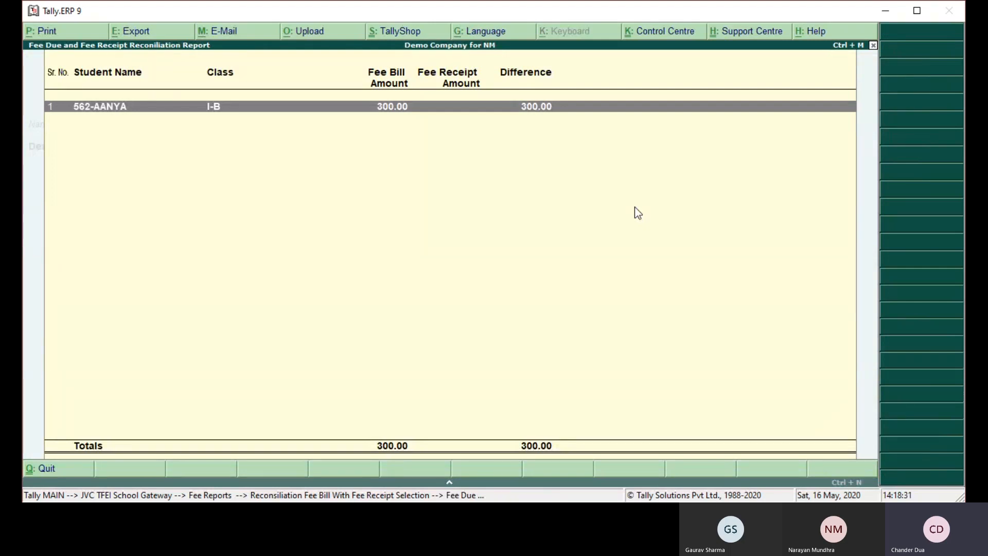
{"action": "key", "text": "Escape"}
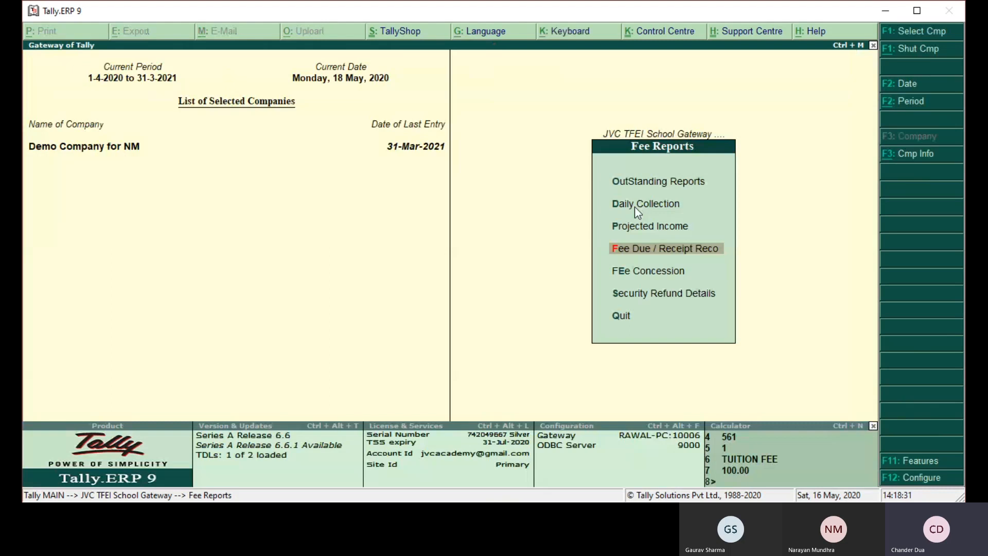
- View the School Dashboard among the other reports, check classes I-A and I-B, and close it
{"action": "key", "text": "Down"}
{"action": "key", "text": "Down"}
{"action": "key", "text": "Down"}
{"action": "key", "text": "Return"}
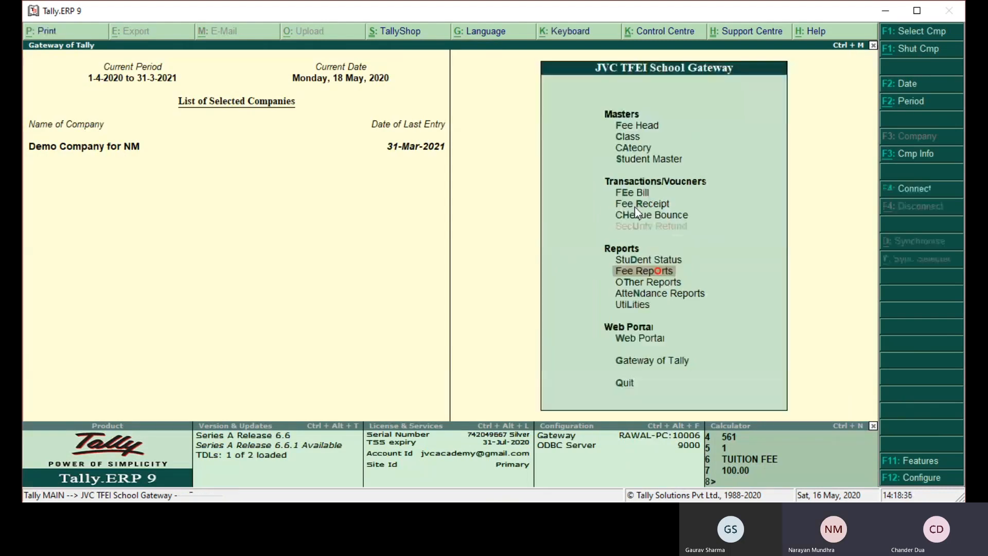
{"action": "key", "text": "Down"}
{"action": "key", "text": "Return"}
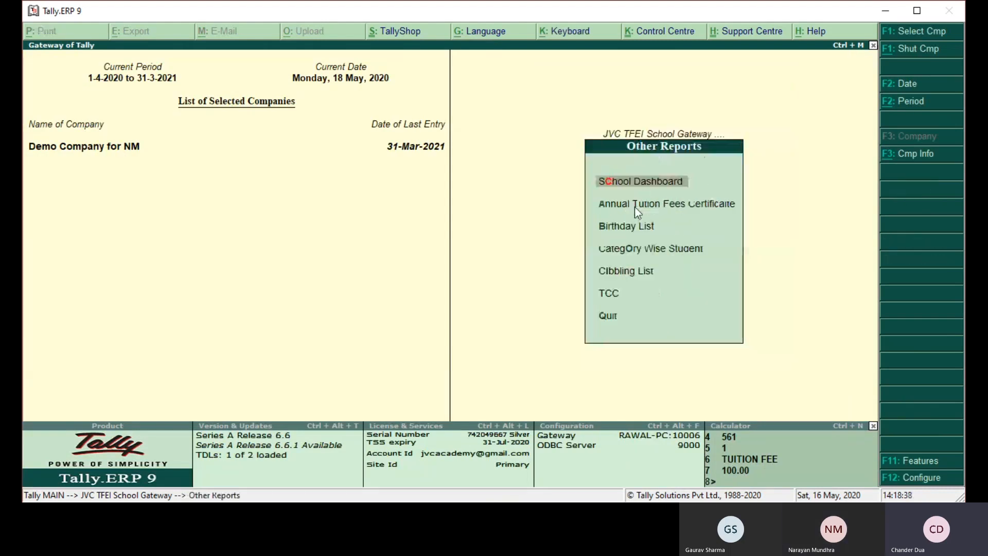
{"action": "key", "text": "Return"}
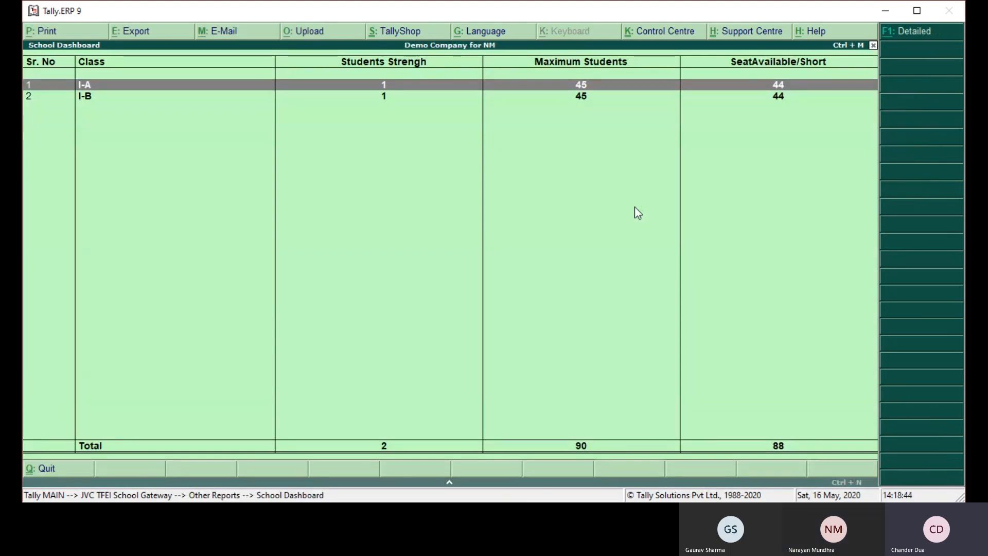
{"action": "key", "text": "Down"}
{"action": "key", "text": "Up"}
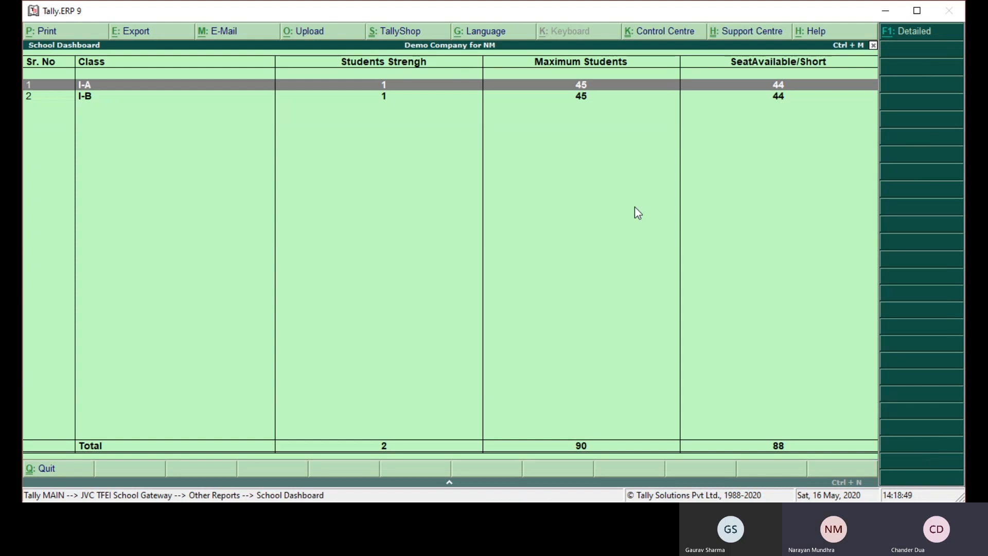
{"action": "key", "text": "Escape"}
- Generate a print preview of the class I-A student's Annual Tuition Fee Certificate dated 31-Mar-2021 and close it
{"action": "key", "text": "Down"}
{"action": "key", "text": "Return"}
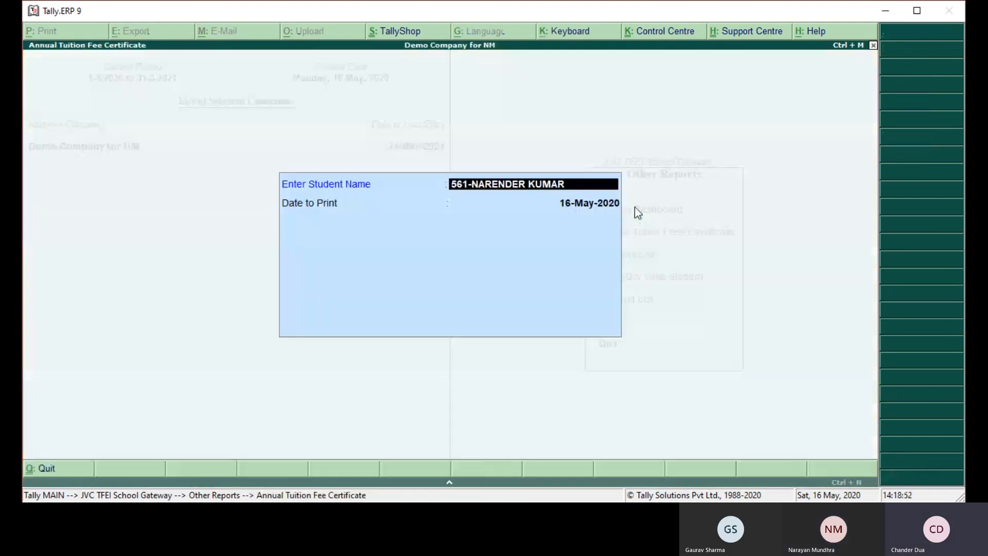
{"action": "key", "text": "Return"}
{"action": "type", "text": "31."}
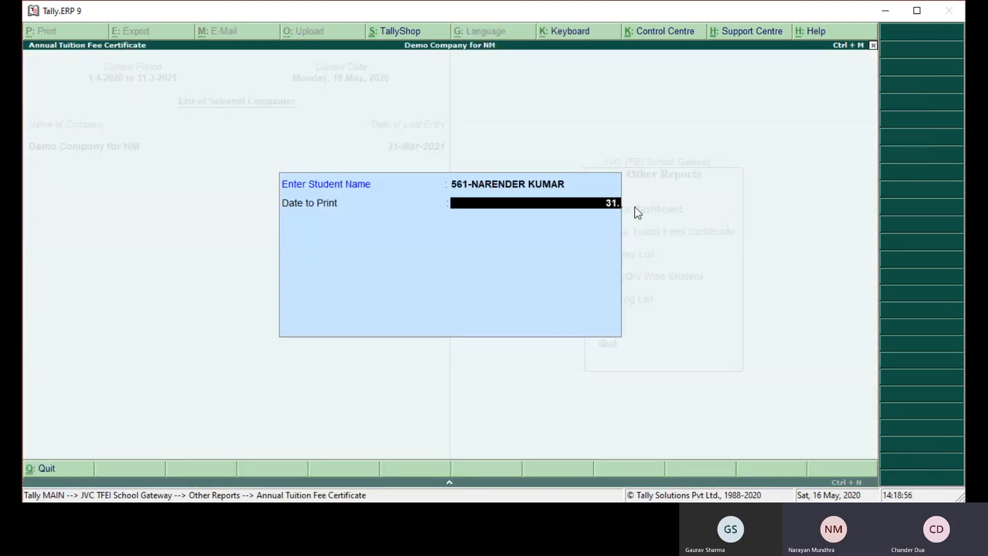
{"action": "type", "text": "3.2021"}
{"action": "key", "text": "Return"}
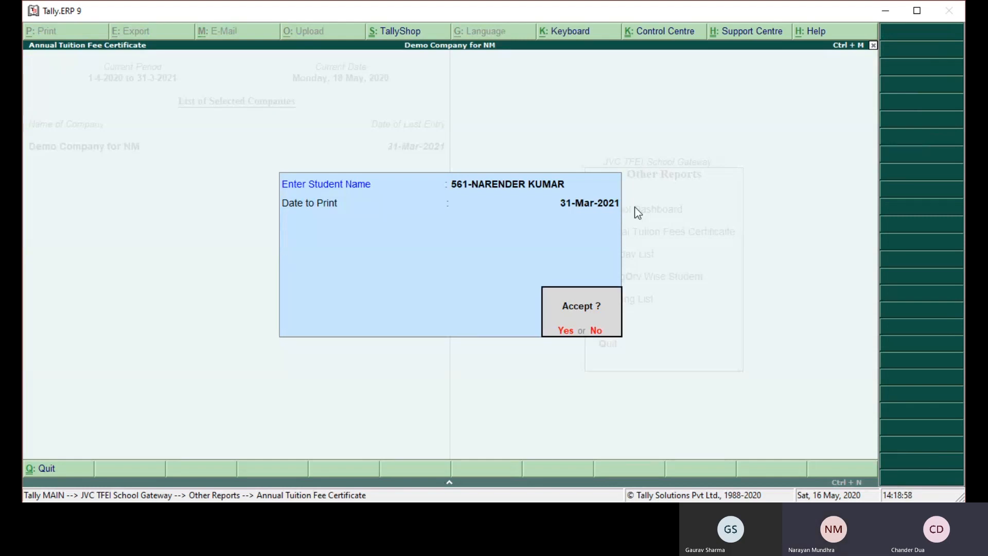
{"action": "key", "text": "Return"}
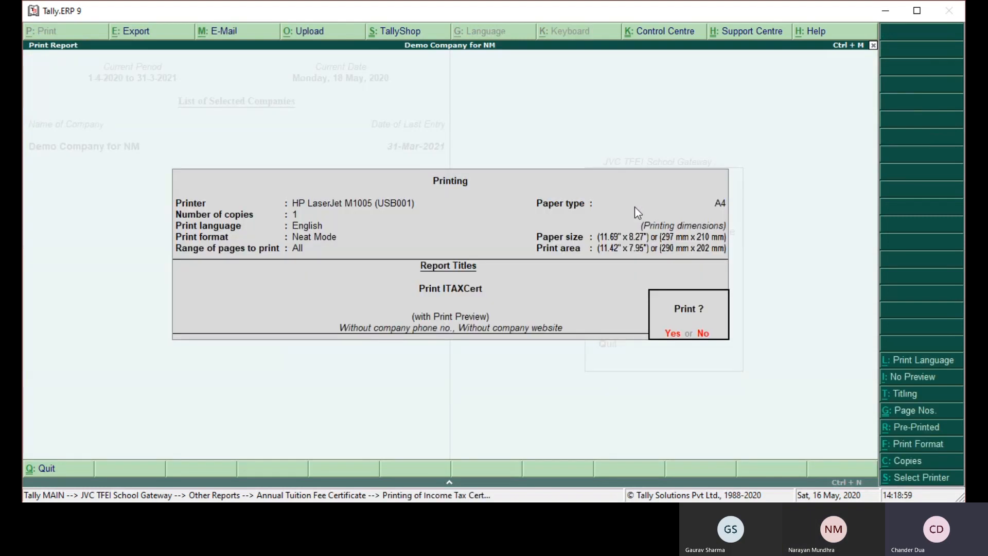
{"action": "key", "text": "Return"}
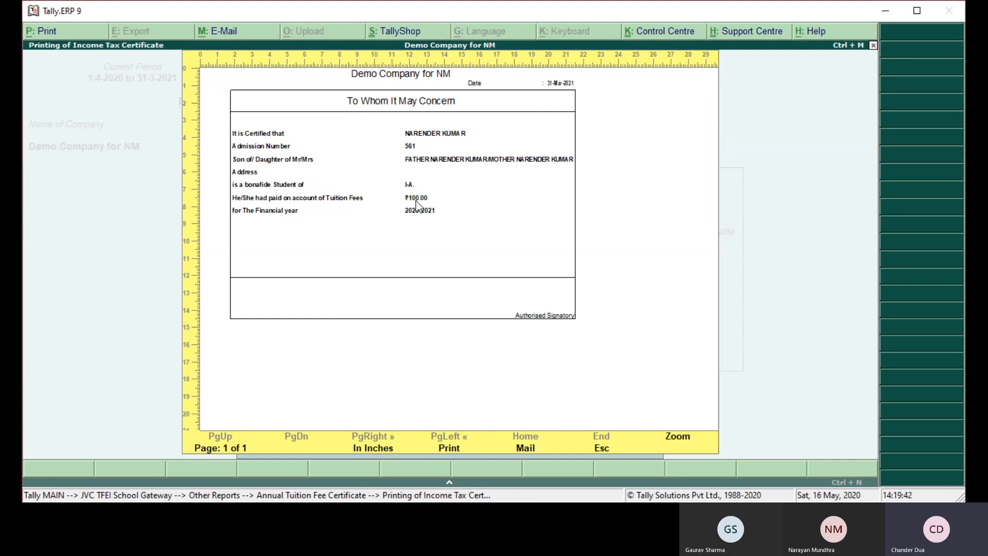
{"action": "key", "text": "Escape"}
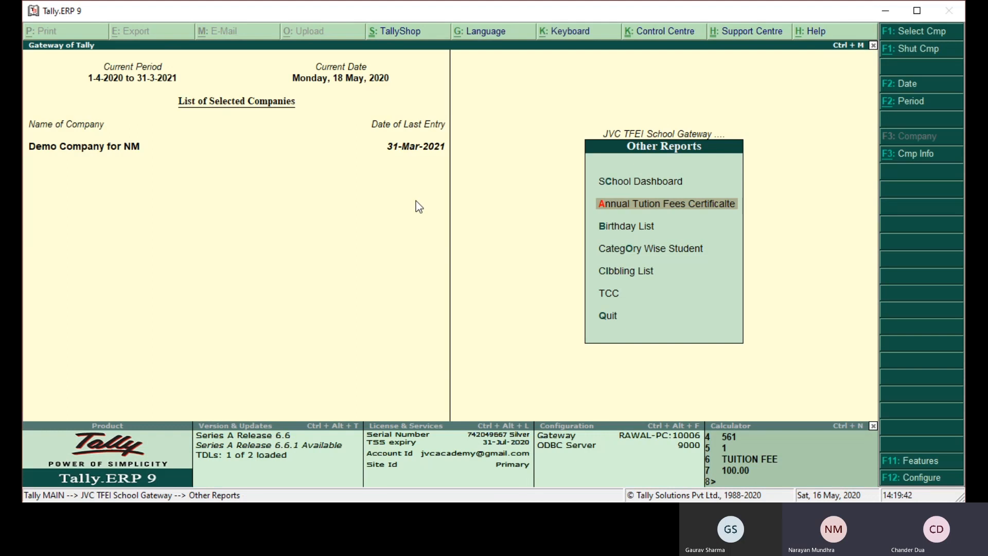
- View the Birthday List for the period 16-May-2020 to 16-May-2020 and close it
{"action": "key", "text": "Down"}
{"action": "key", "text": "Return"}
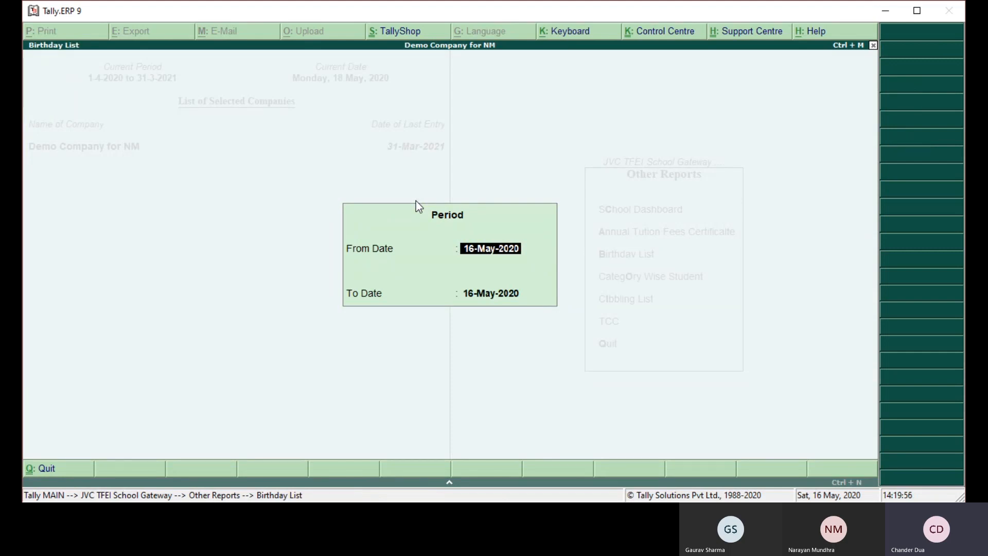
{"action": "key", "text": "Return"}
{"action": "key", "text": "Return"}
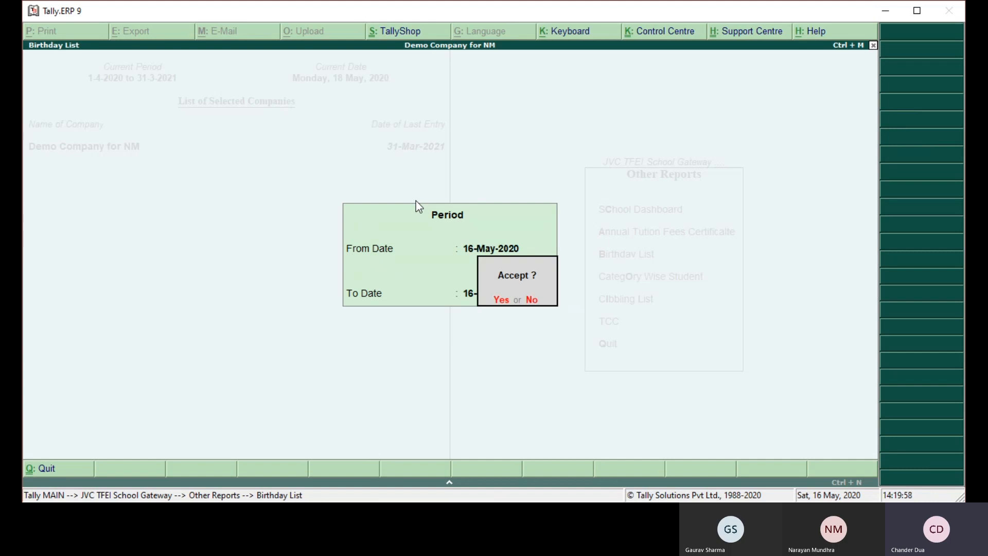
{"action": "key", "text": "Return"}
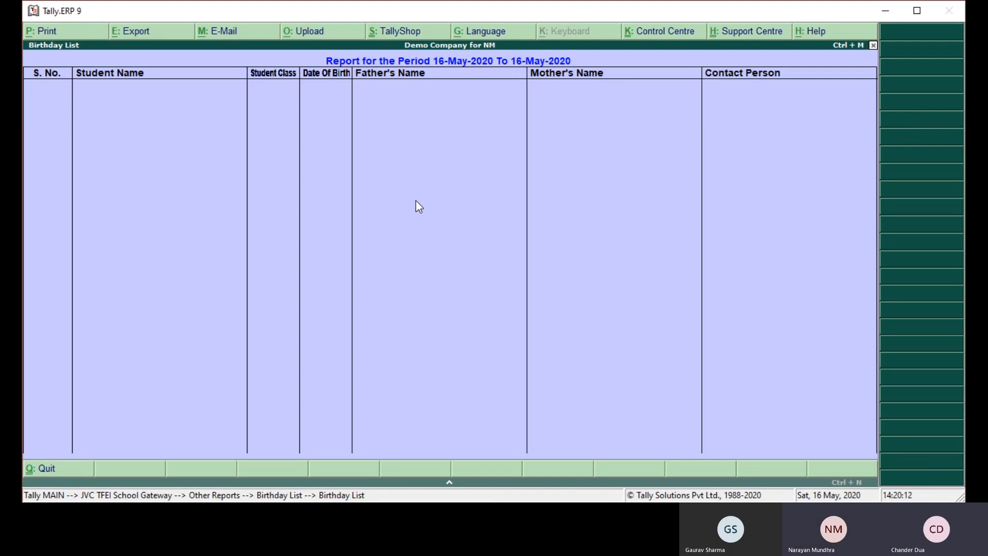
{"action": "key", "text": "Escape"}
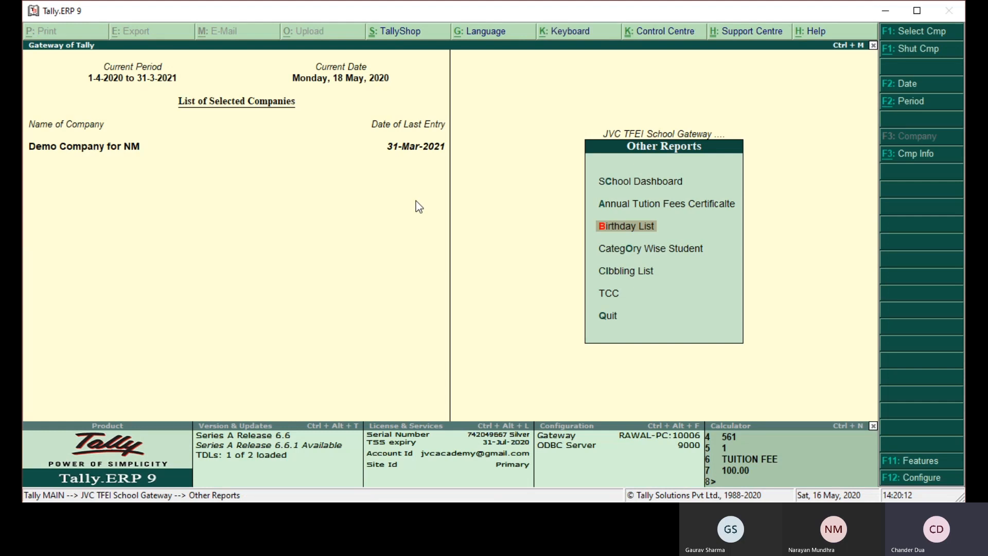
- View the Category Wise Student list for the GENERAL category, look through its entries and close it
{"action": "key", "text": "Down"}
{"action": "key", "text": "Return"}
{"action": "key", "text": "Down"}
{"action": "key", "text": "Return"}
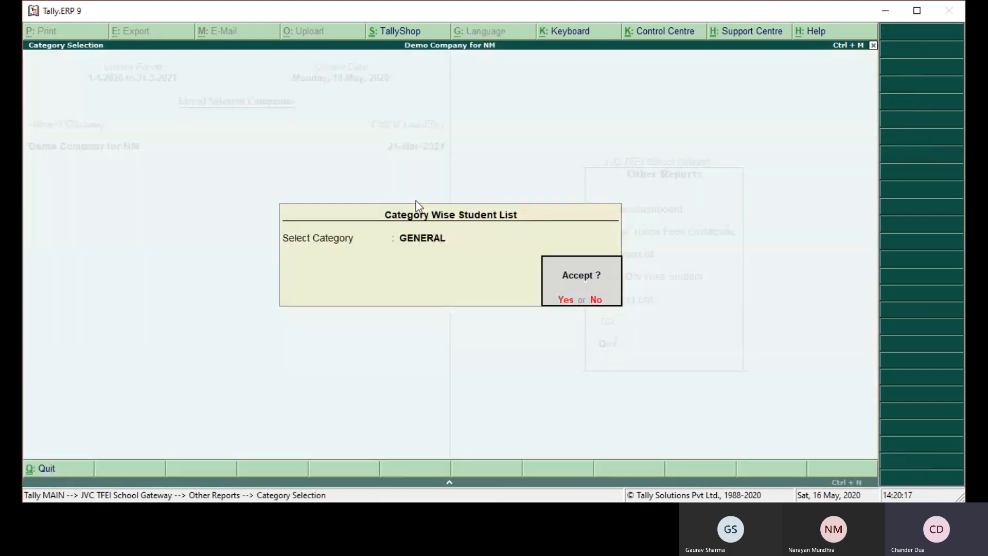
{"action": "key", "text": "Return"}
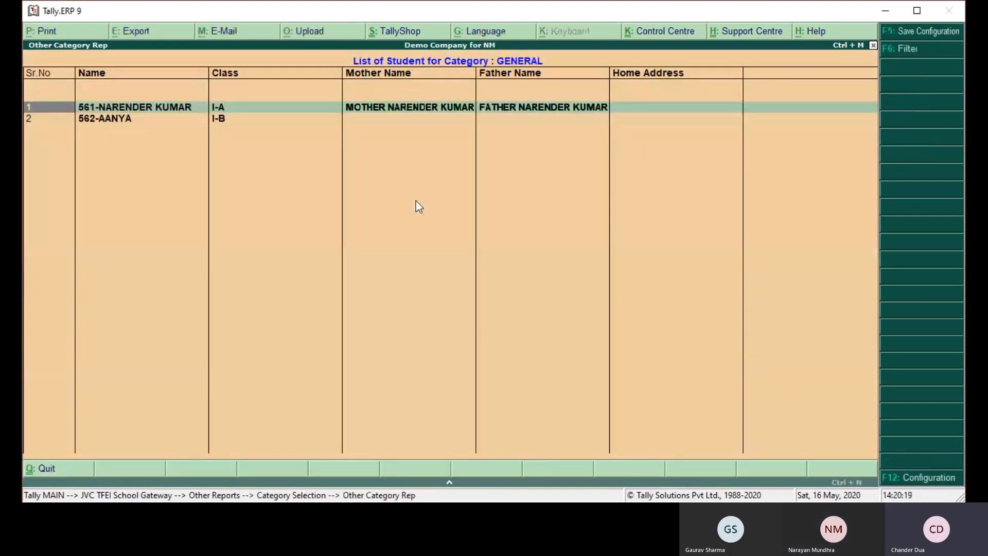
{"action": "key", "text": "Down"}
{"action": "key", "text": "Up"}
{"action": "key", "text": "Down"}
{"action": "key", "text": "Escape"}
{"action": "key", "text": "Escape"}
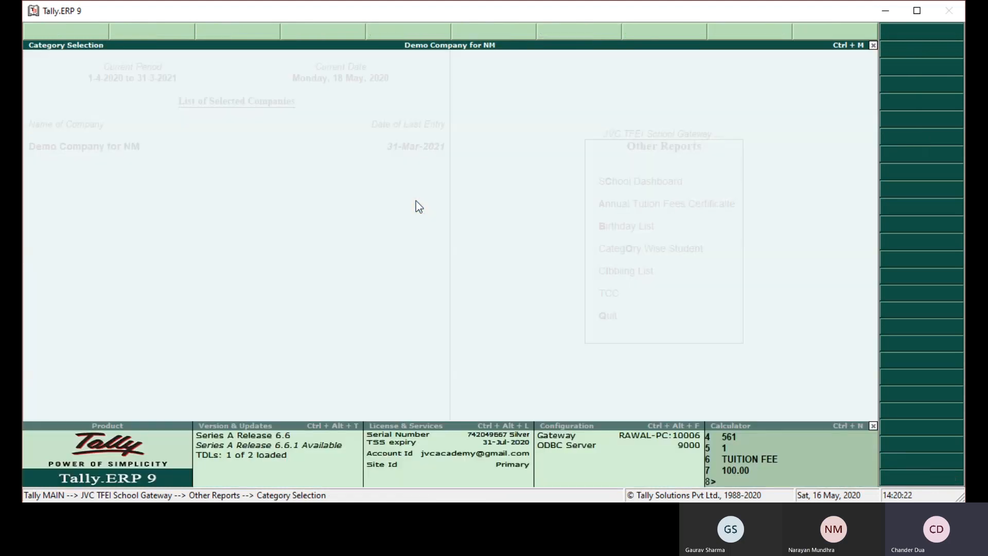
- Open the Cibbling List report and close it
{"action": "key", "text": "Down"}
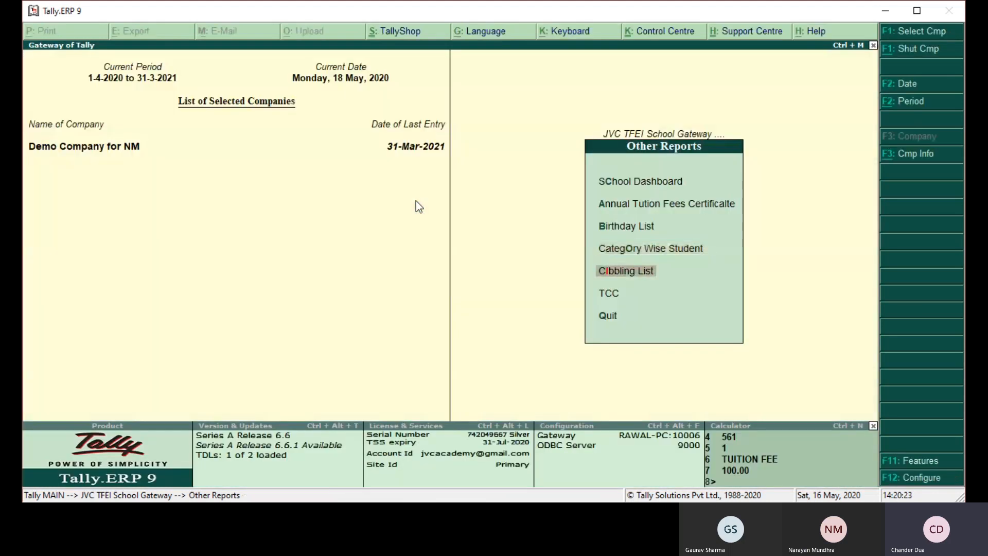
{"action": "key", "text": "Return"}
{"action": "key", "text": "Escape"}
- Generate a print preview of the class I-A student's School Leaving Certificate (TCC) with its default entries and close it
{"action": "key", "text": "Down"}
{"action": "key", "text": "Return"}
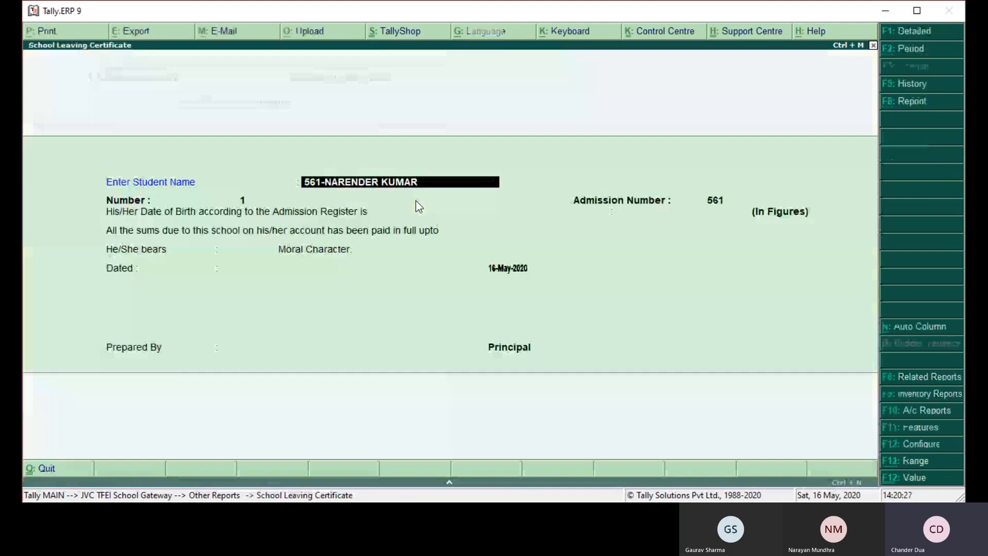
{"action": "key", "text": "Return"}
{"action": "key", "text": "Return"}
{"action": "key", "text": "Return"}
{"action": "key", "text": "Return"}
{"action": "key", "text": "Return"}
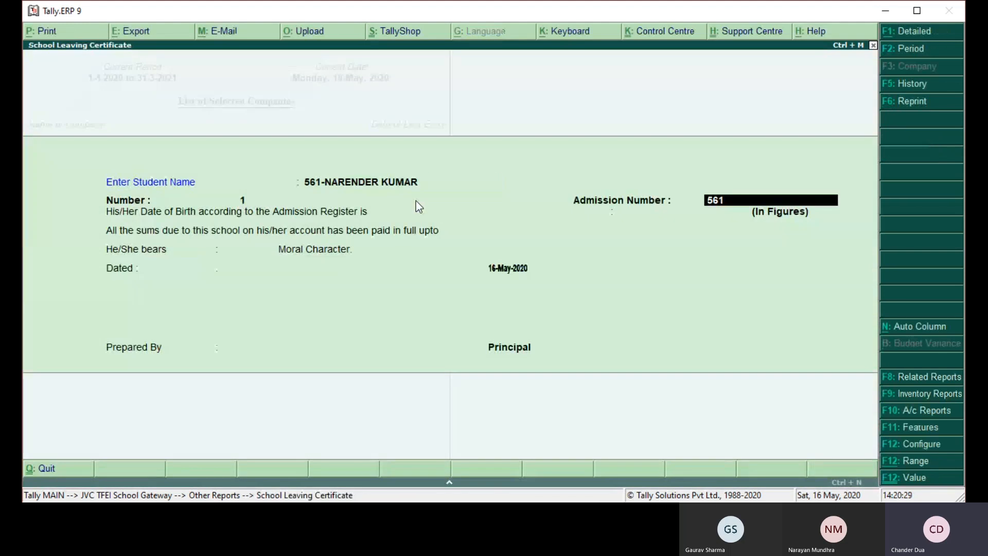
{"action": "key", "text": "Return"}
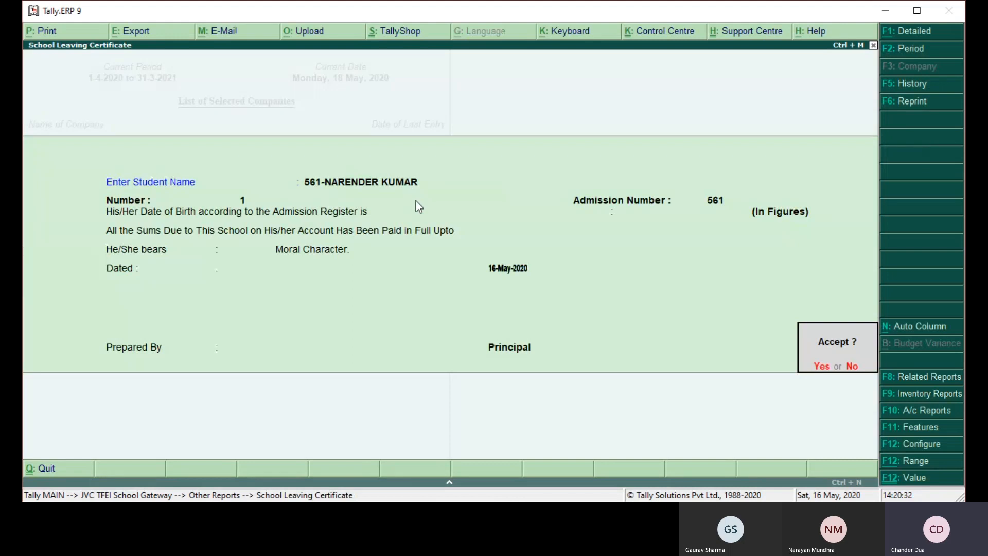
{"action": "key", "text": "Return"}
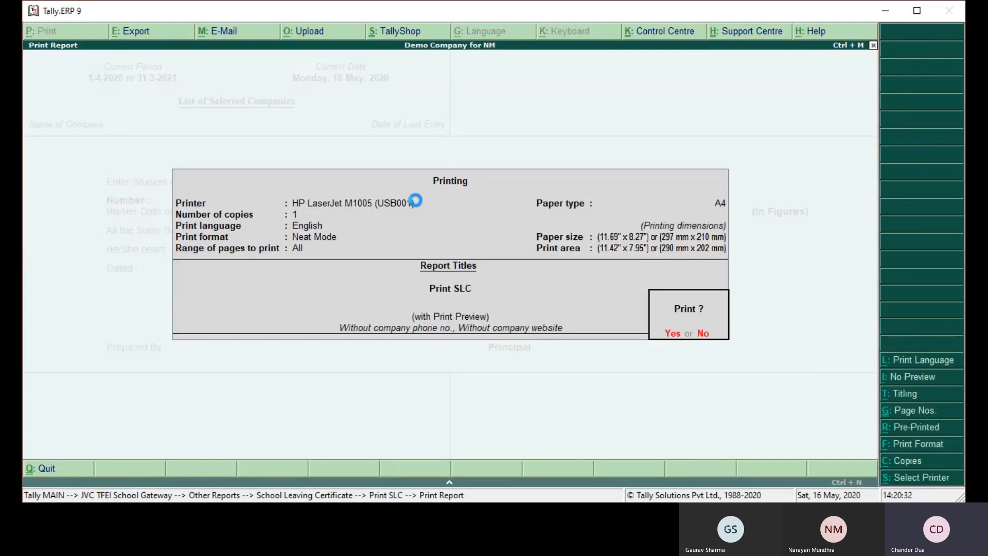
{"action": "key", "text": "Return"}
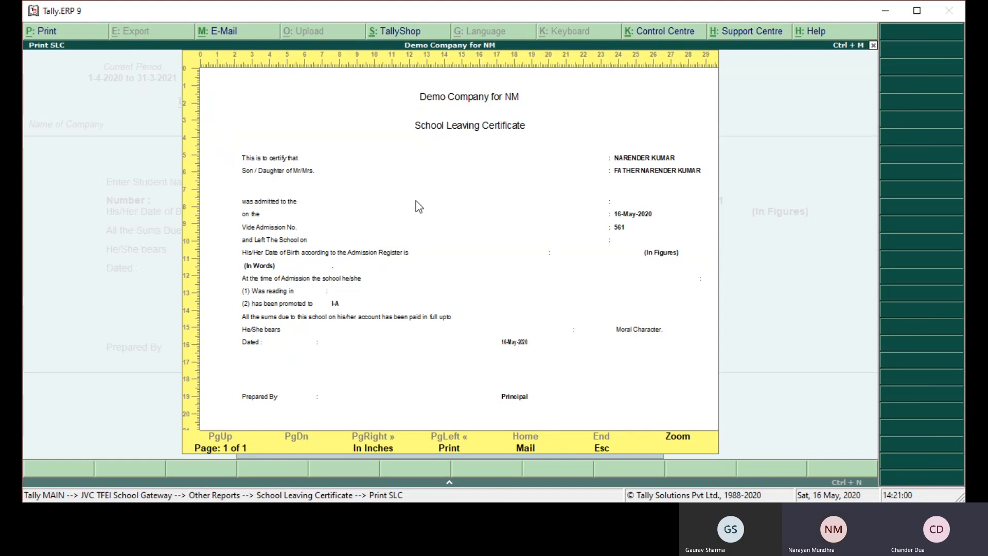
{"action": "key", "text": "Escape"}
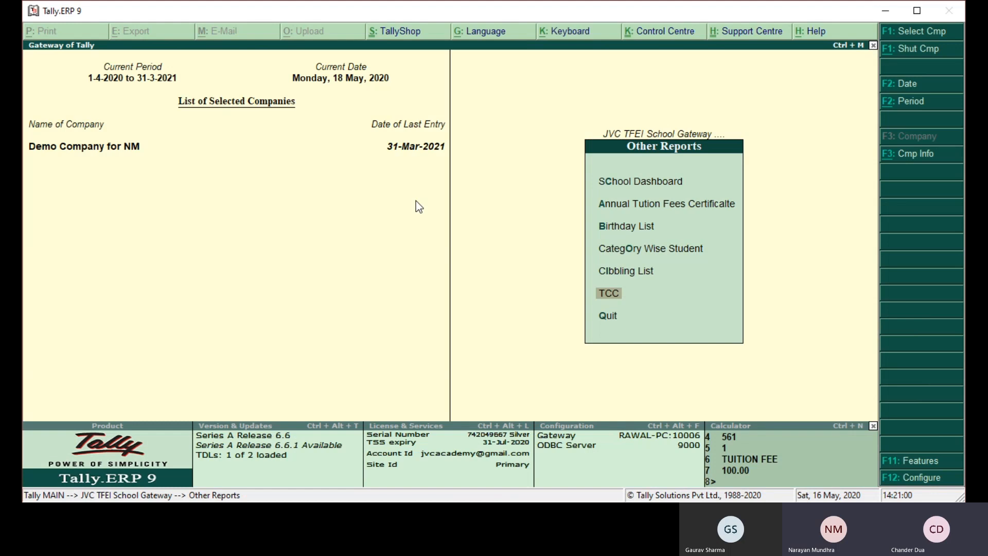
- Configure a student promotion from class I-A to class II-A with the structure change set to No, and accept it
{"action": "key", "text": "Down"}
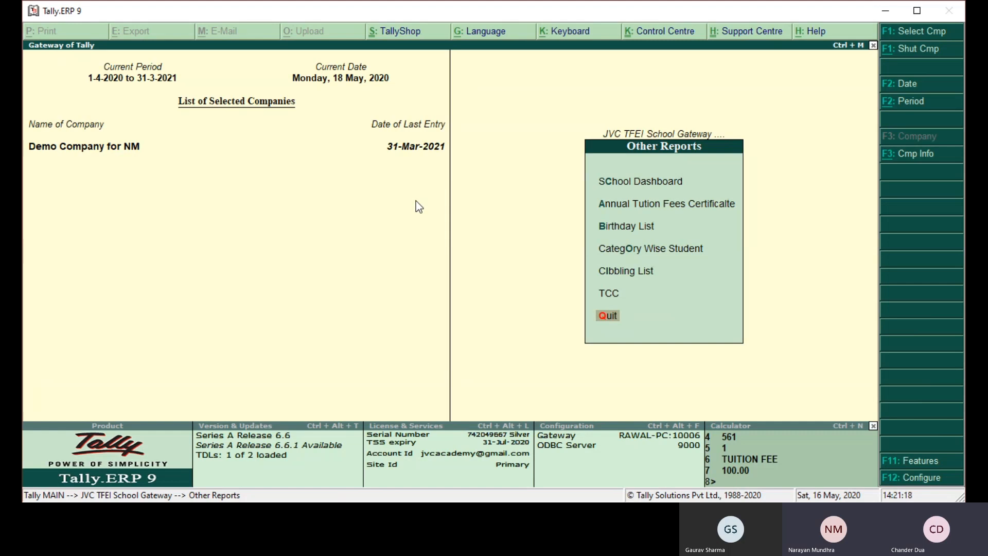
{"action": "key", "text": "Return"}
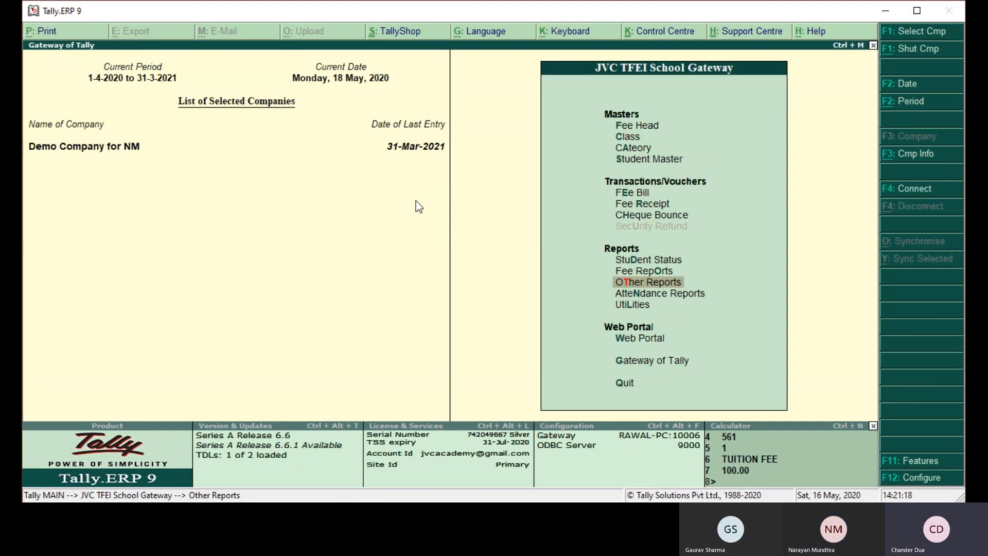
{"action": "key", "text": "Down"}
{"action": "key", "text": "Down"}
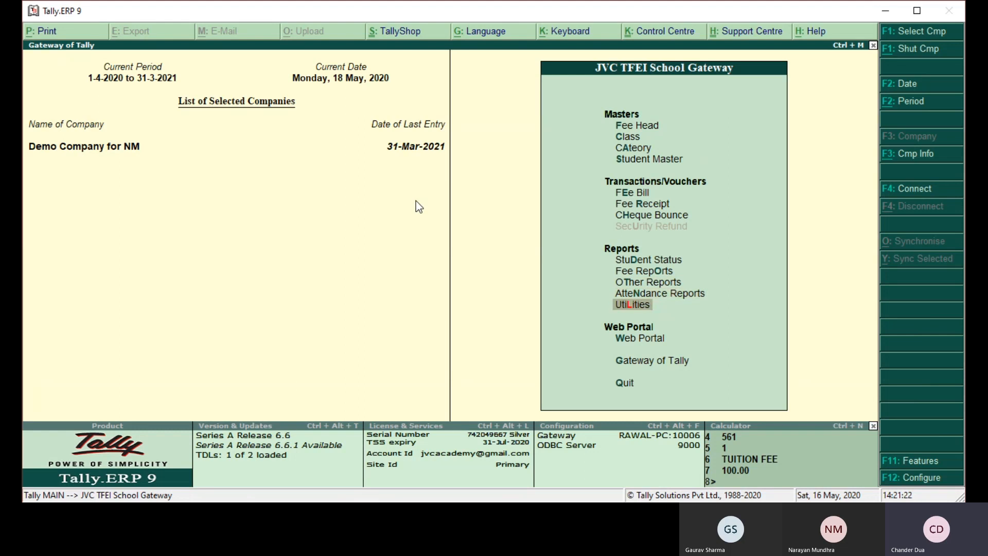
{"action": "key", "text": "Return"}
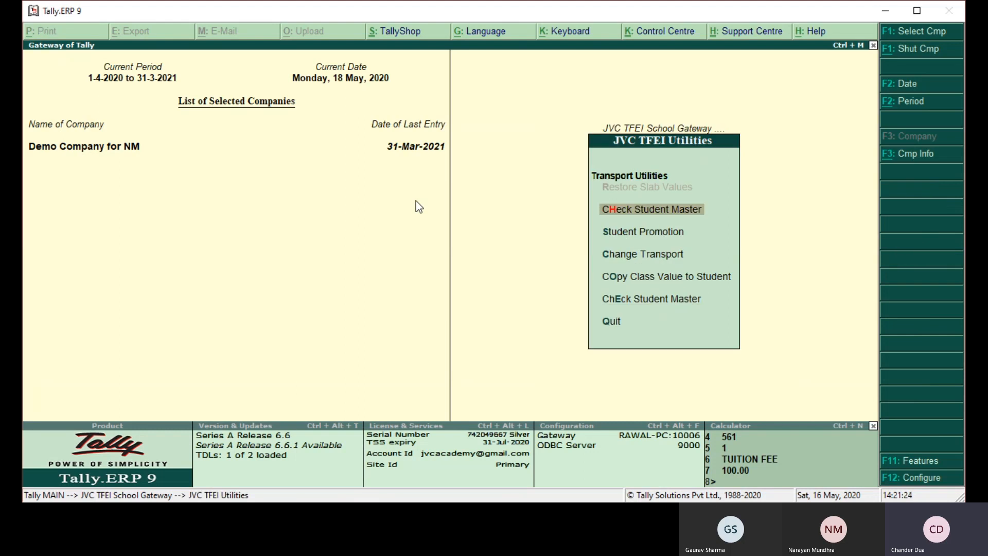
{"action": "key", "text": "Down"}
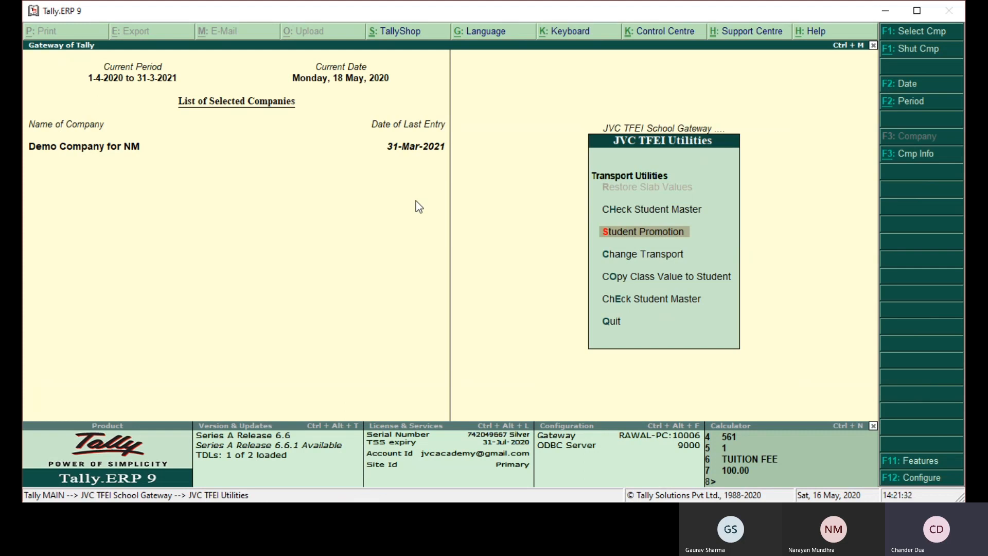
{"action": "key", "text": "Return"}
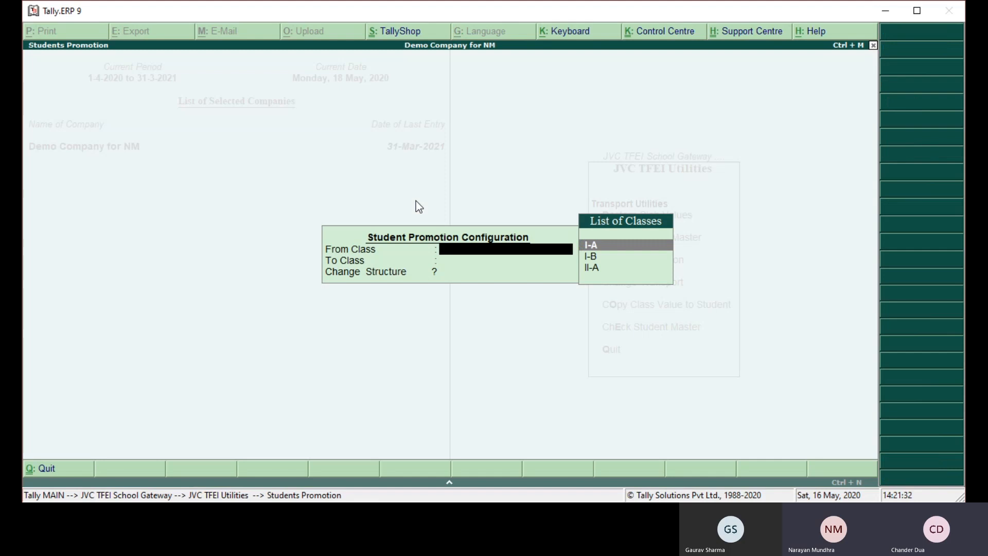
{"action": "key", "text": "Return"}
{"action": "key", "text": "Down"}
{"action": "key", "text": "Down"}
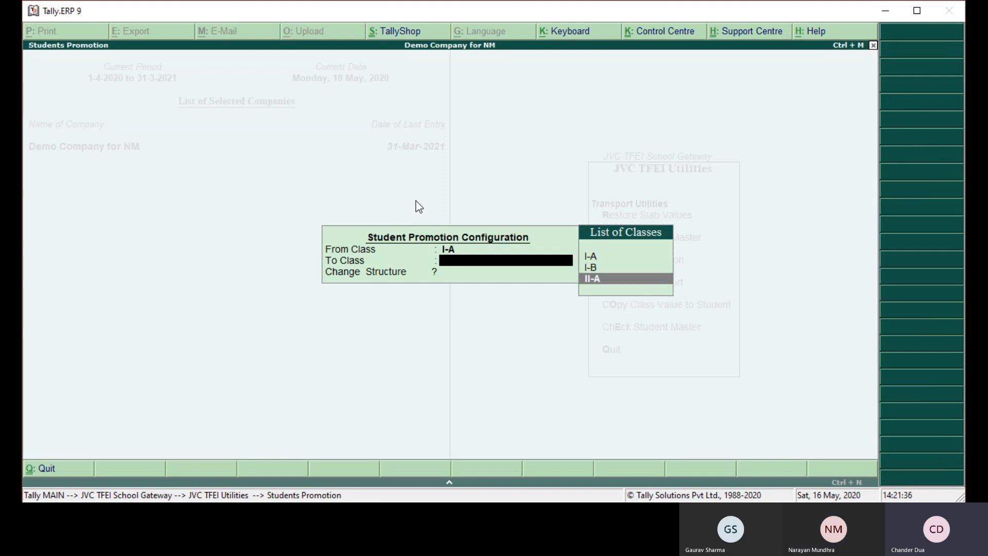
{"action": "key", "text": "Return"}
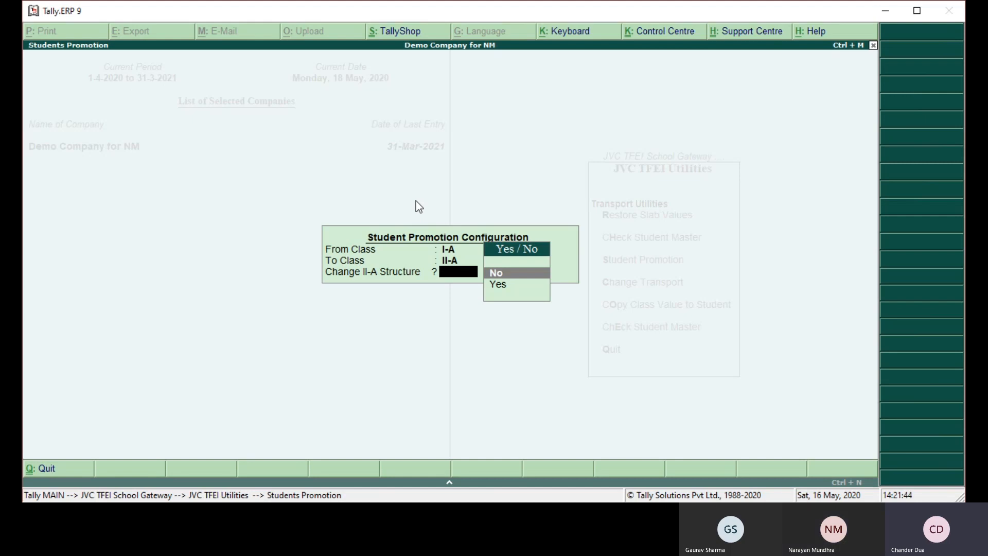
{"action": "key", "text": "Return"}
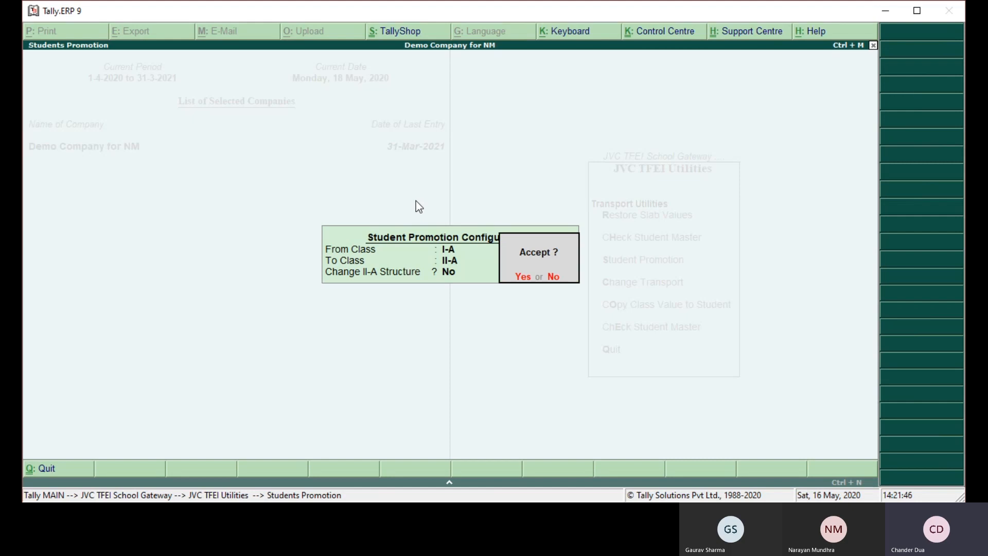
{"action": "key", "text": "Return"}
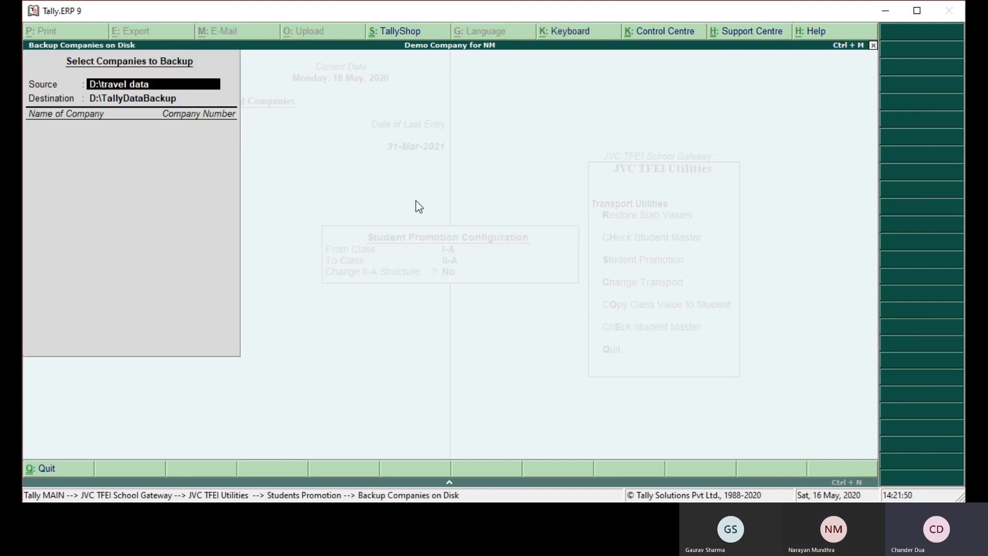
- Back up Demo Company for NM from D:\travel data to D:\TallyDataBackup and leave the utilities
{"action": "key", "text": "Return"}
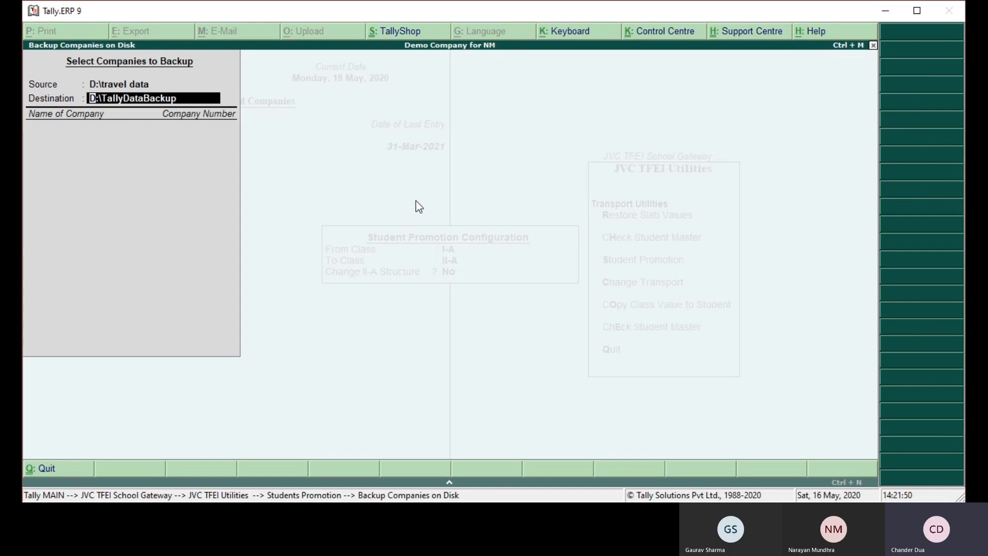
{"action": "key", "text": "Return"}
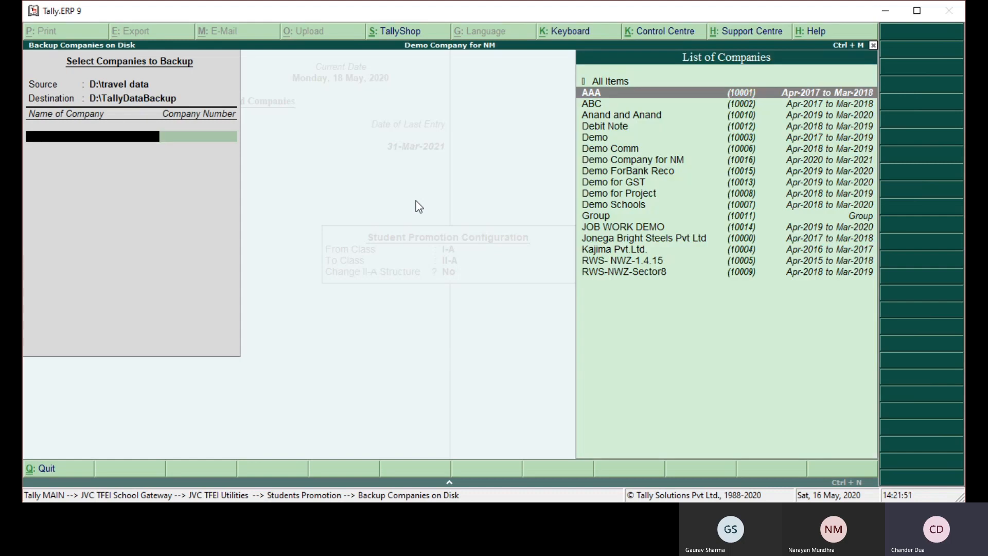
{"action": "key", "text": "Down"}
{"action": "key", "text": "Down"}
{"action": "key", "text": "Down"}
{"action": "key", "text": "Down"}
{"action": "key", "text": "Down"}
{"action": "key", "text": "Down"}
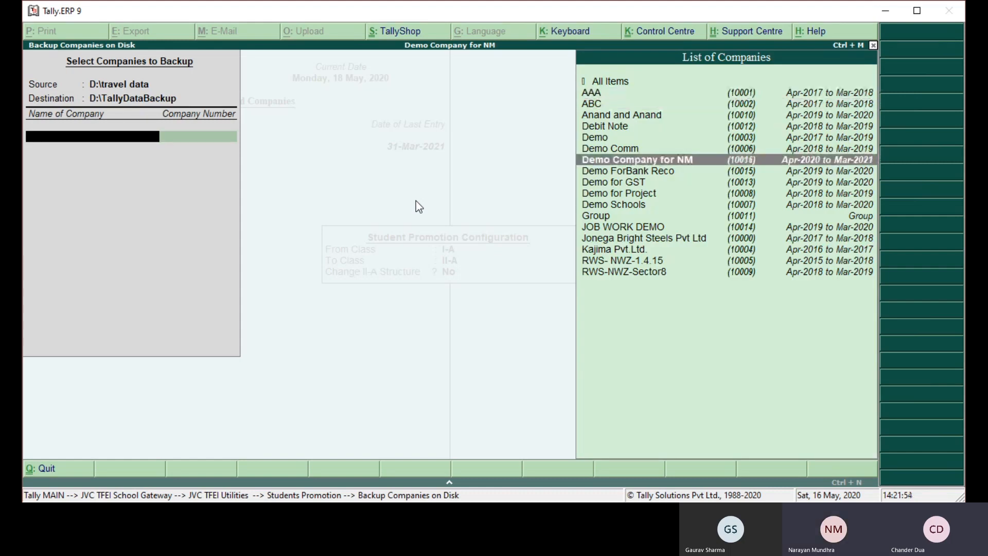
{"action": "key", "text": "Return"}
{"action": "key", "text": "Up"}
{"action": "key", "text": "Return"}
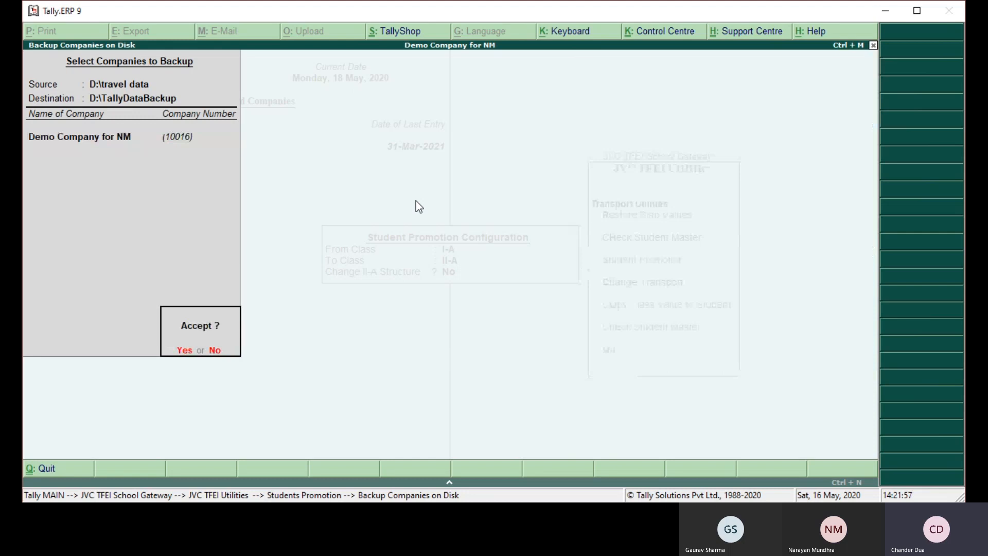
{"action": "key", "text": "Return"}
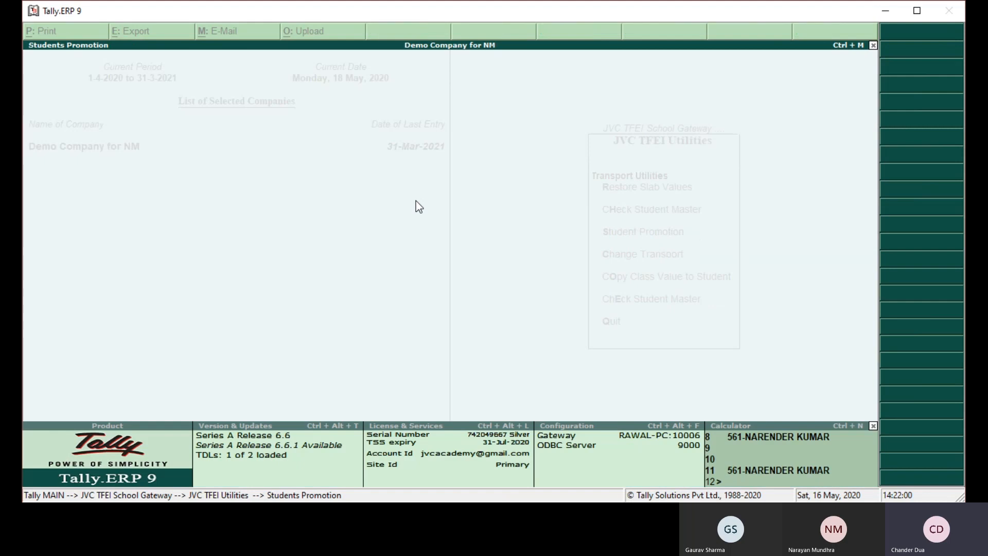
{"action": "key", "text": "Escape"}
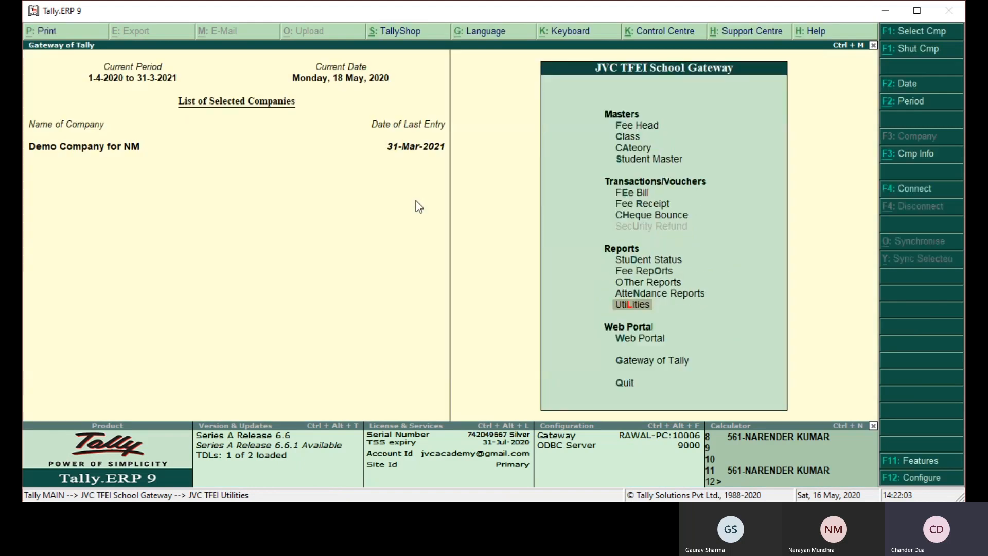
- View the Student Information report of the student promoted to class II-A and close it
{"action": "key", "text": "Up"}
{"action": "key", "text": "Up"}
{"action": "key", "text": "Up"}
{"action": "key", "text": "Up"}
{"action": "key", "text": "Return"}
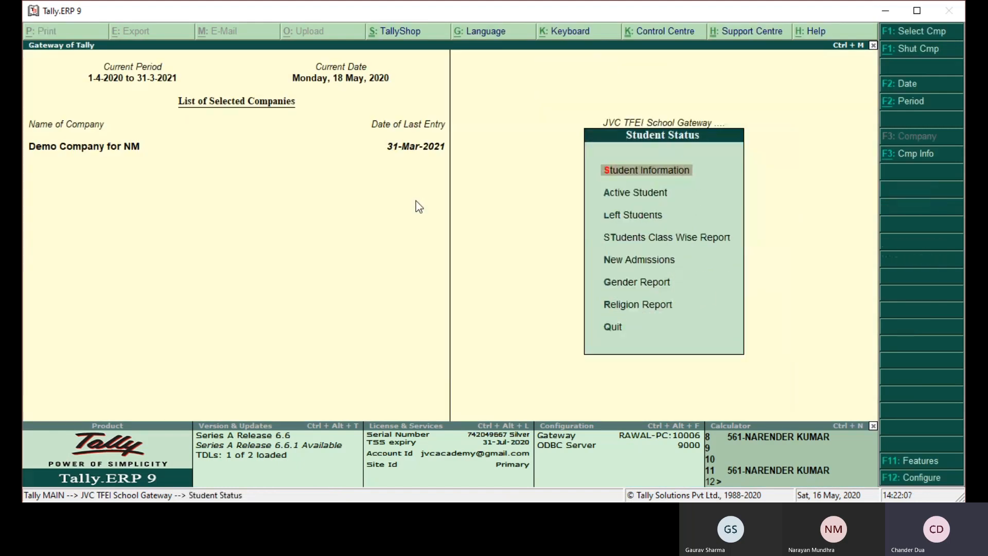
{"action": "key", "text": "Return"}
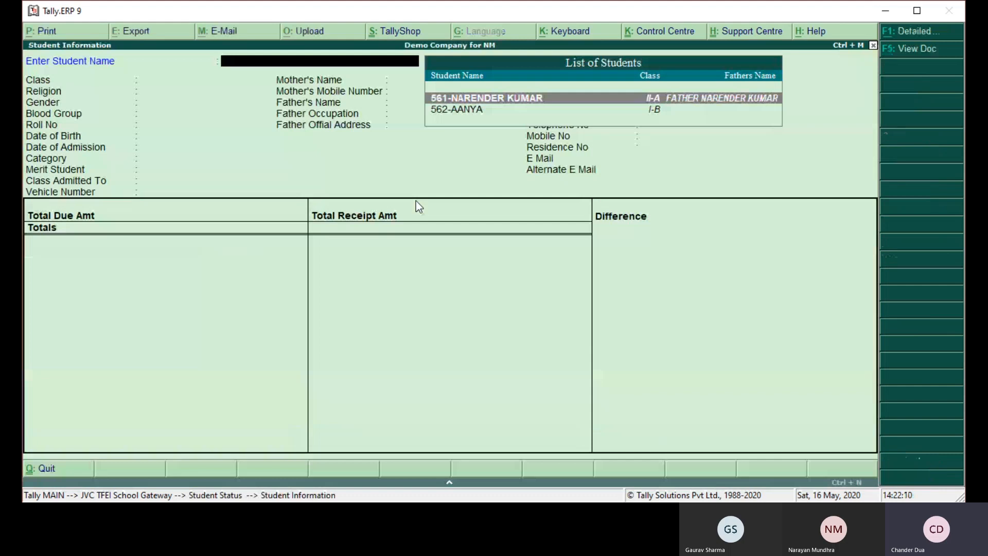
{"action": "key", "text": "Return"}
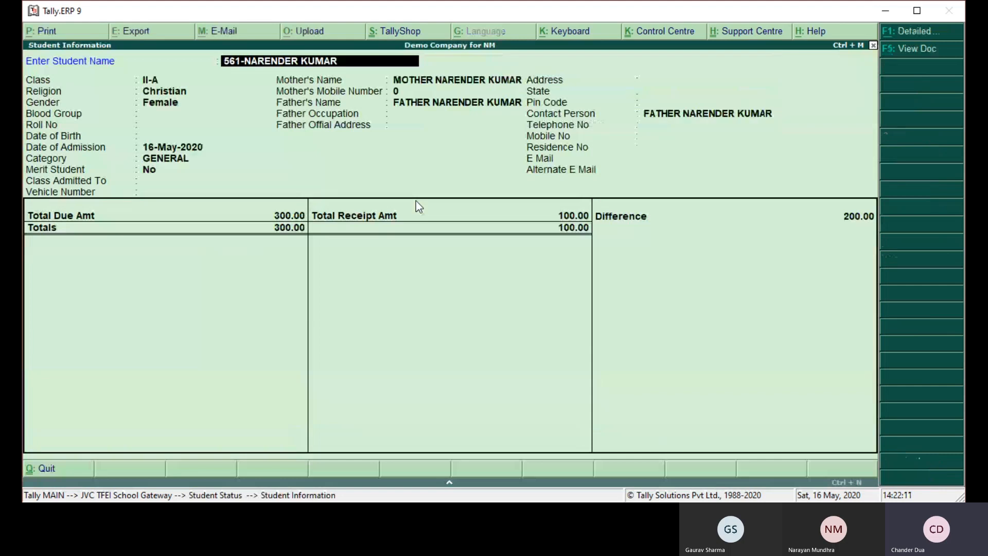
{"action": "key", "text": "Return"}
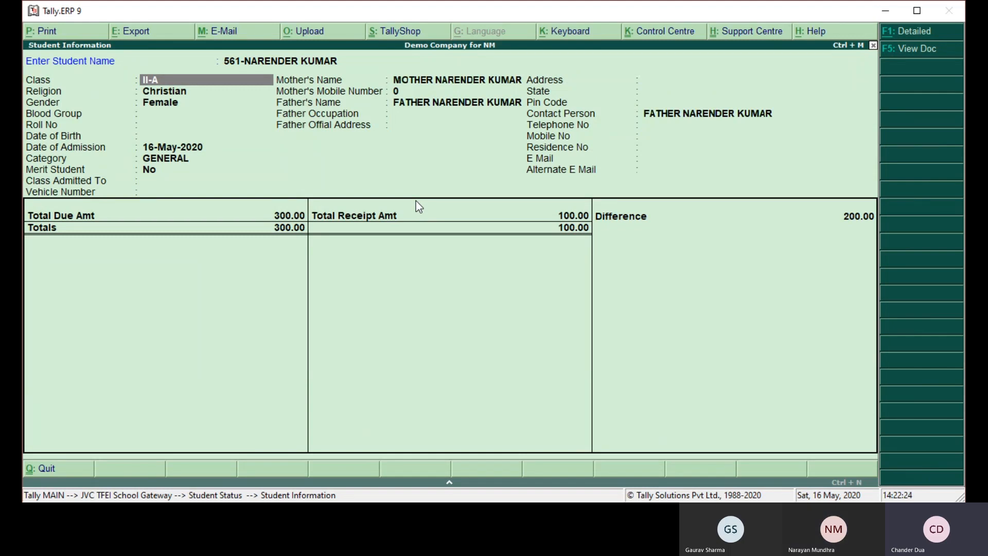
{"action": "key", "text": "Escape"}
{"action": "key", "text": "Escape"}
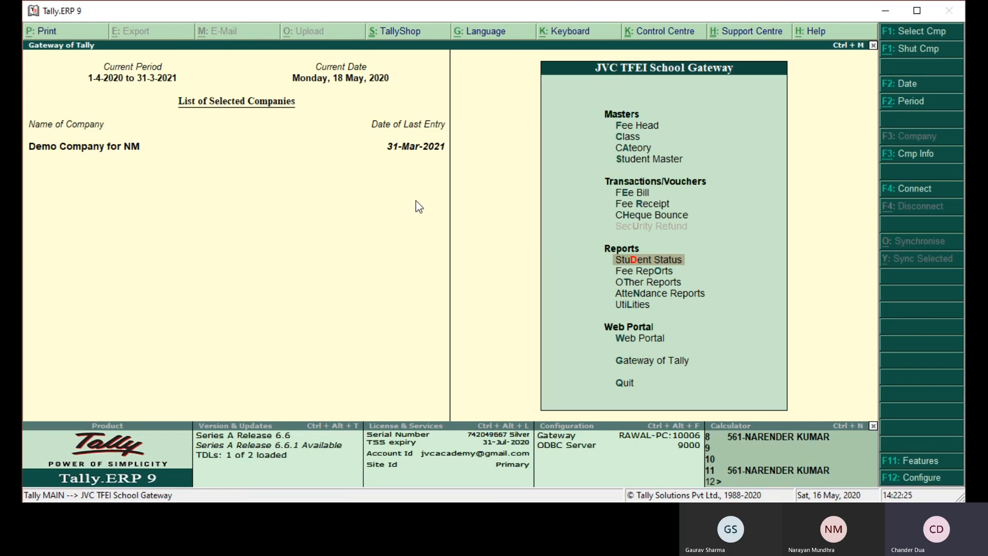
{"action": "key", "text": "l"}
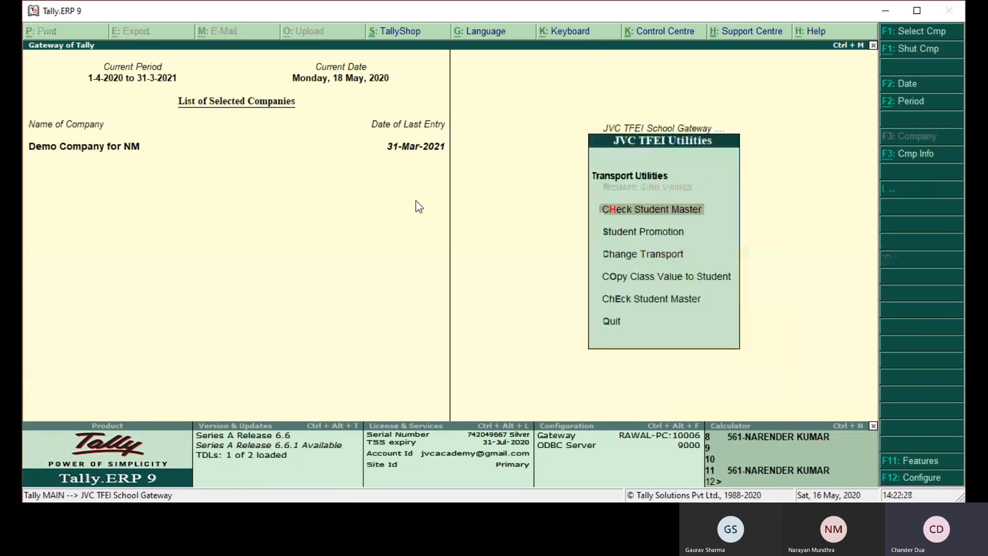
{"action": "key", "text": "Down"}
{"action": "key", "text": "Down"}
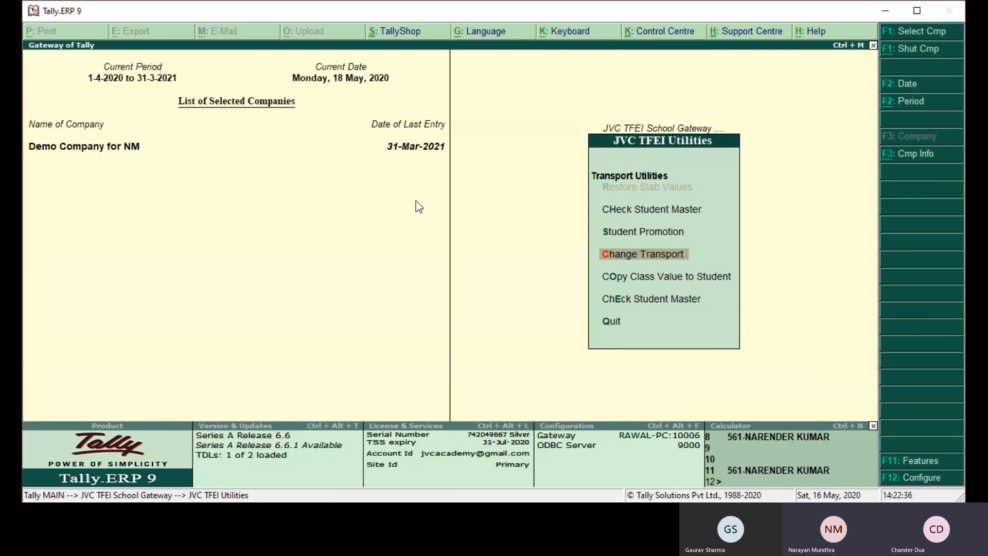
{"action": "key", "text": "Escape"}
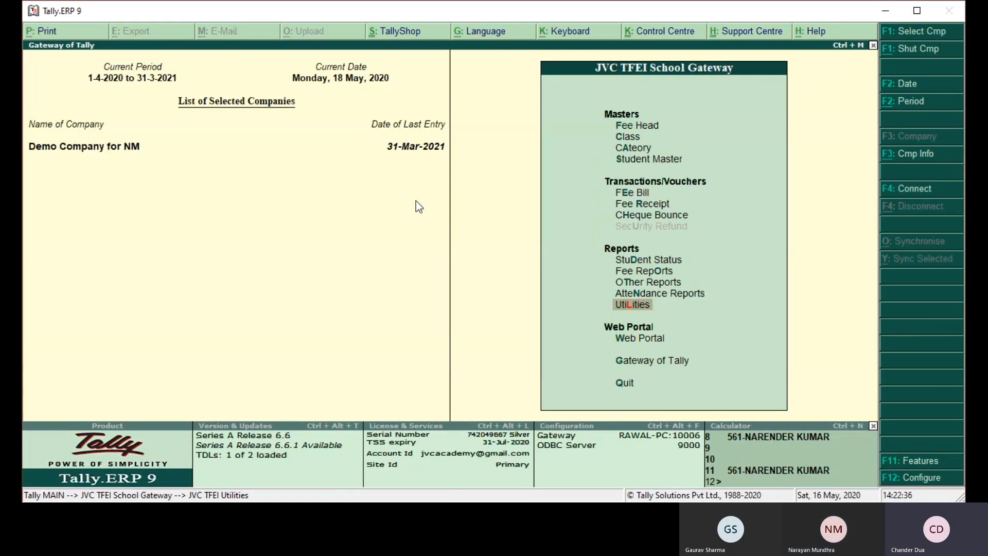
- Generate the June fee bill for All Students with the voucher date 1-Jun-2020
{"action": "key", "text": "Up"}
{"action": "key", "text": "Up"}
{"action": "key", "text": "Up"}
{"action": "key", "text": "Up"}
{"action": "key", "text": "Up"}
{"action": "key", "text": "Up"}
{"action": "key", "text": "Up"}
{"action": "key", "text": "Up"}
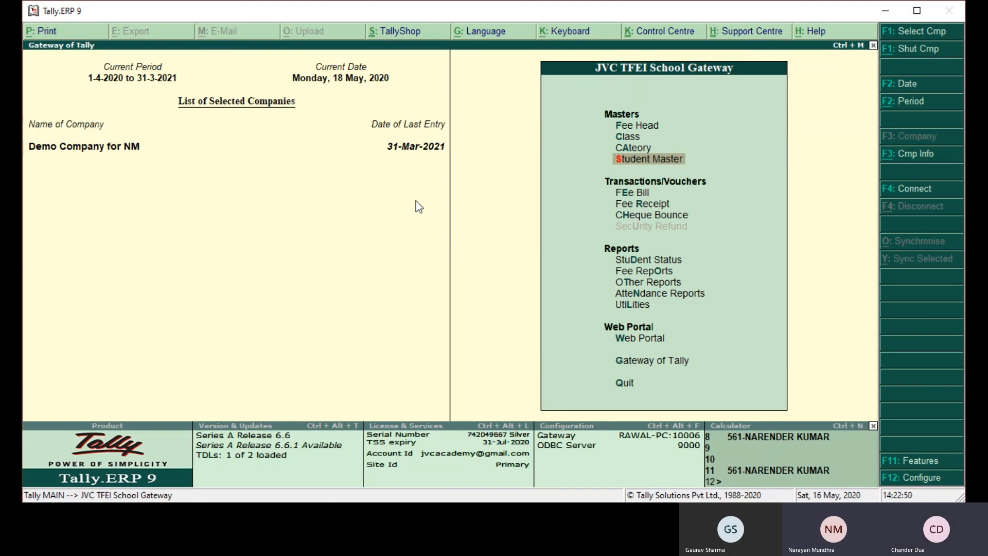
{"action": "key", "text": "Down"}
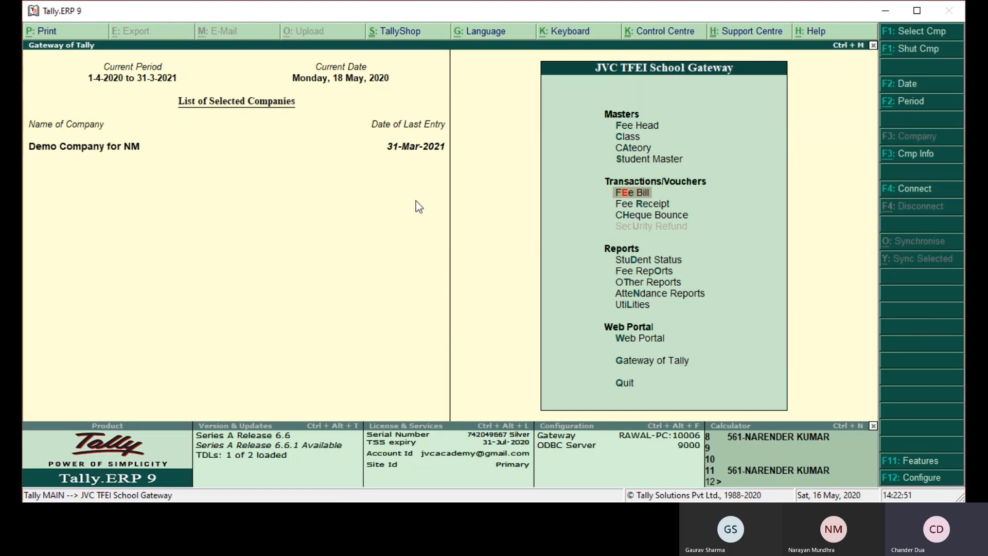
{"action": "key", "text": "Return"}
{"action": "key", "text": "Down"}
{"action": "key", "text": "Down"}
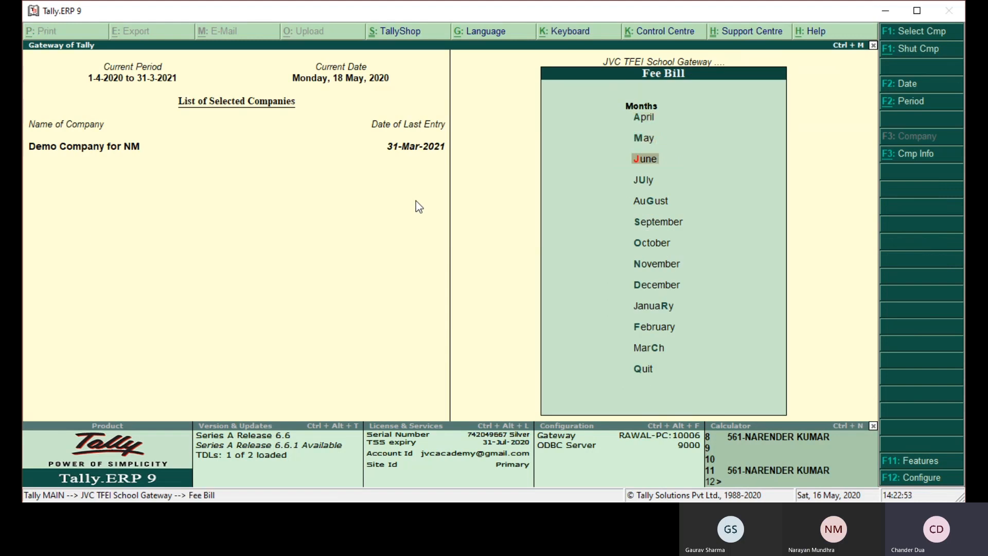
{"action": "key", "text": "Return"}
{"action": "type", "text": "1.6.202"}
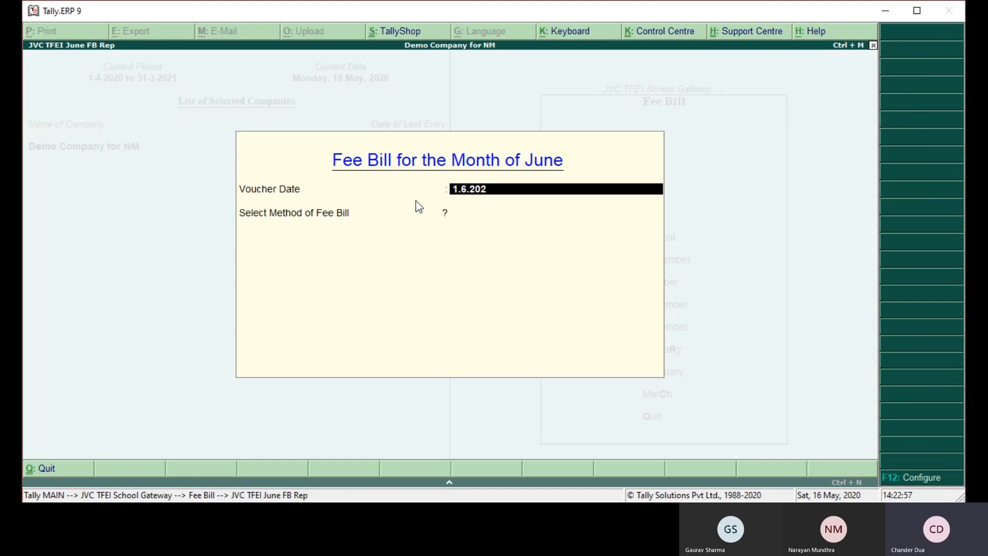
{"action": "type", "text": "0"}
{"action": "key", "text": "Return"}
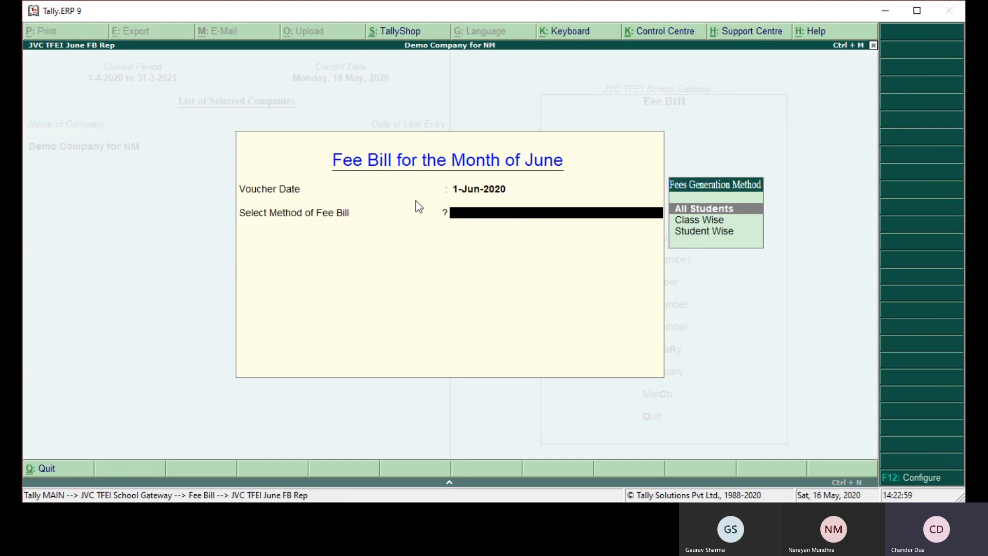
{"action": "key", "text": "Return"}
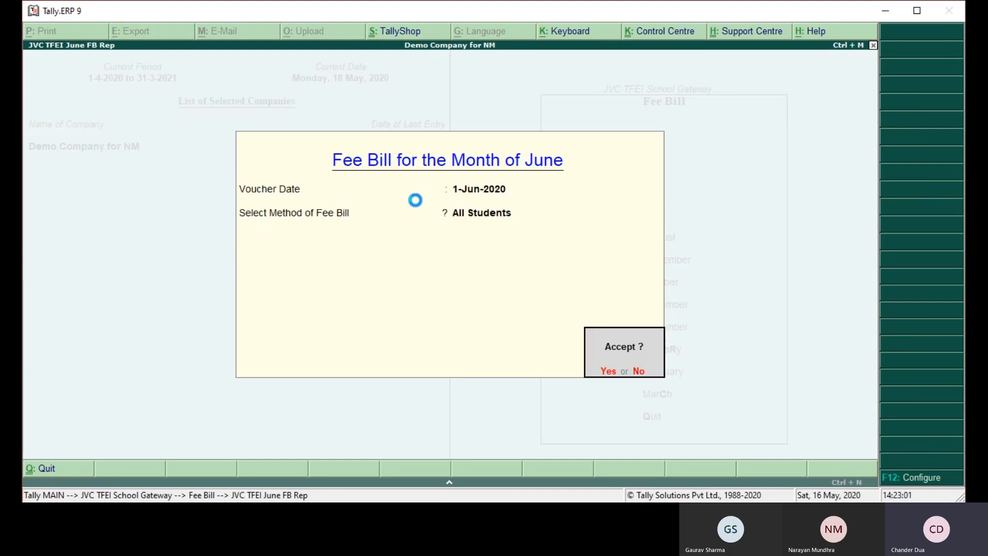
{"action": "key", "text": "Return"}
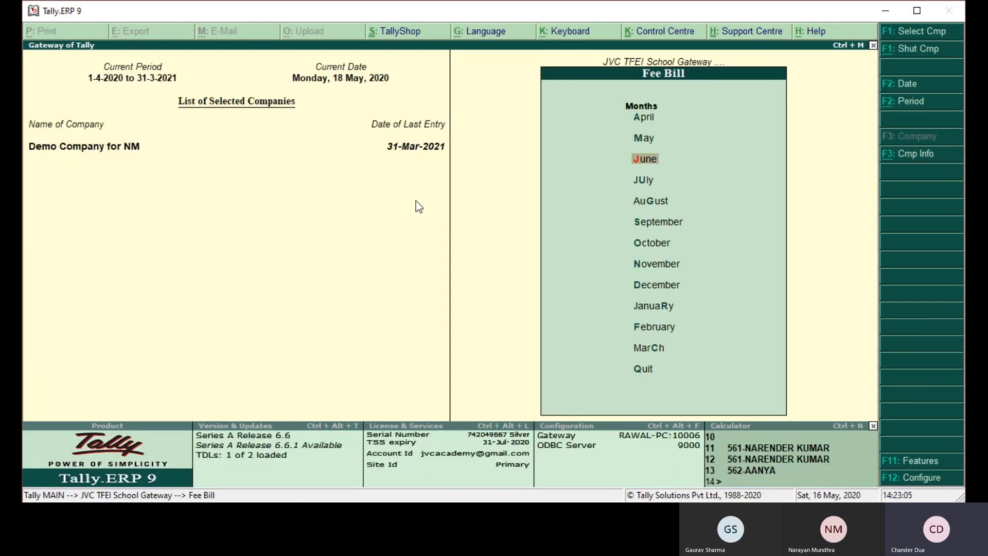
{"action": "key", "text": "Escape"}
- Open the Student Information report and quit it without selecting a student
{"action": "key", "text": "Down"}
{"action": "key", "text": "Down"}
{"action": "key", "text": "Down"}
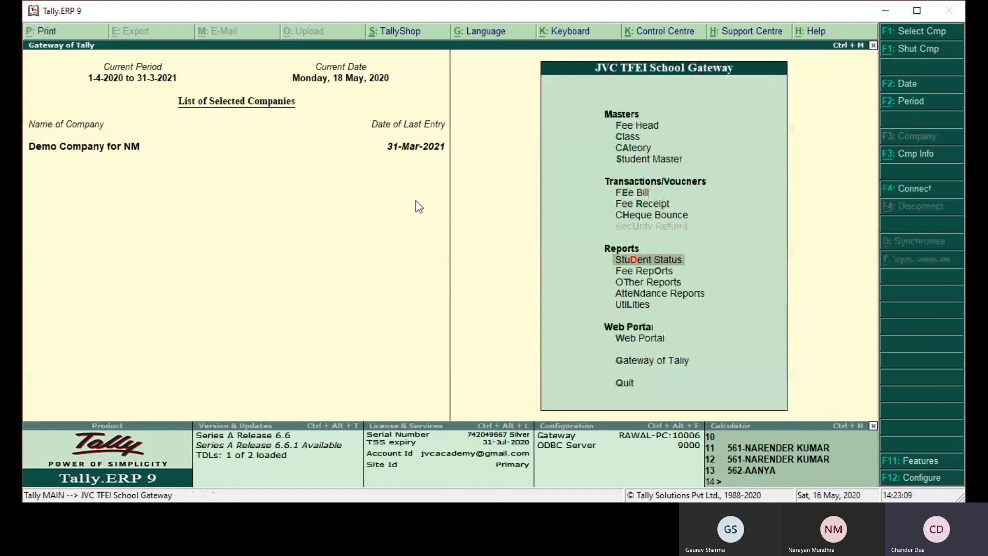
{"action": "key", "text": "Return"}
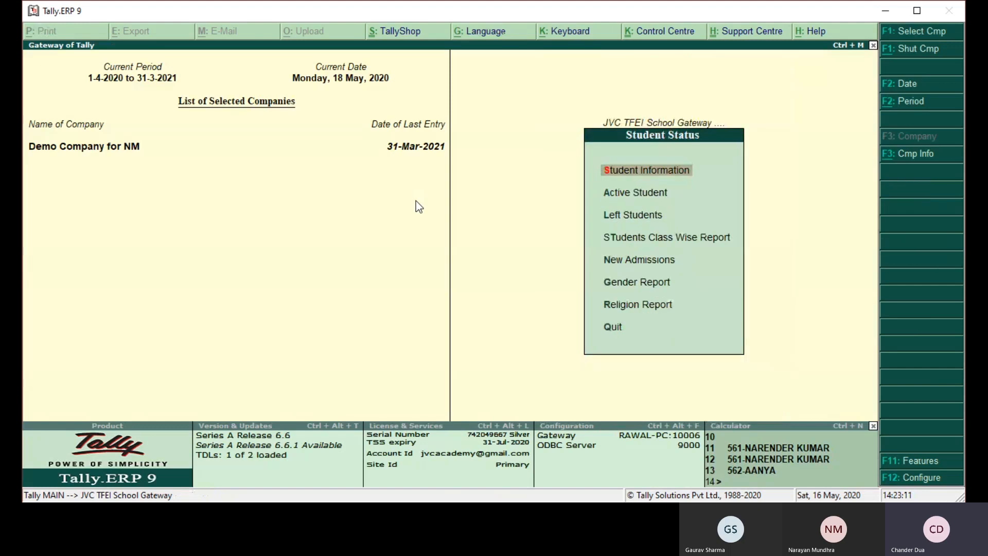
{"action": "key", "text": "Return"}
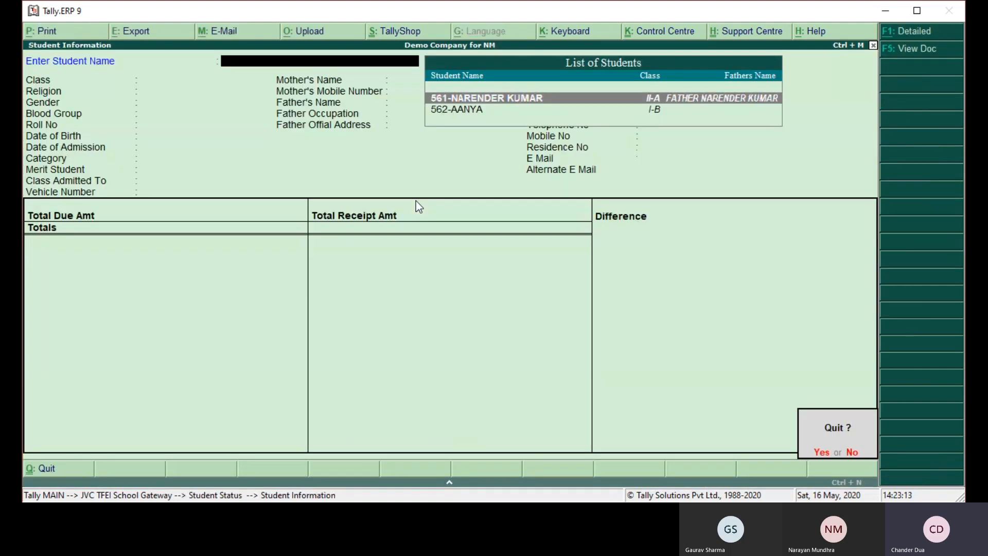
{"action": "key", "text": "Return"}
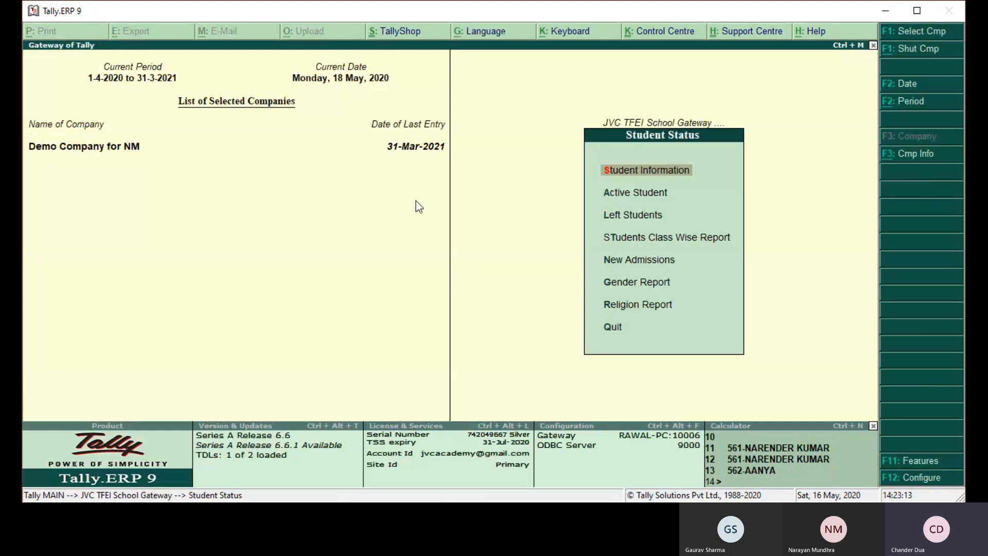
- Leave Student Status and open the School Outstanding report from the outstanding fee reports
{"action": "key", "text": "Down"}
{"action": "key", "text": "Escape"}
{"action": "key", "text": "Down"}
{"action": "key", "text": "Return"}
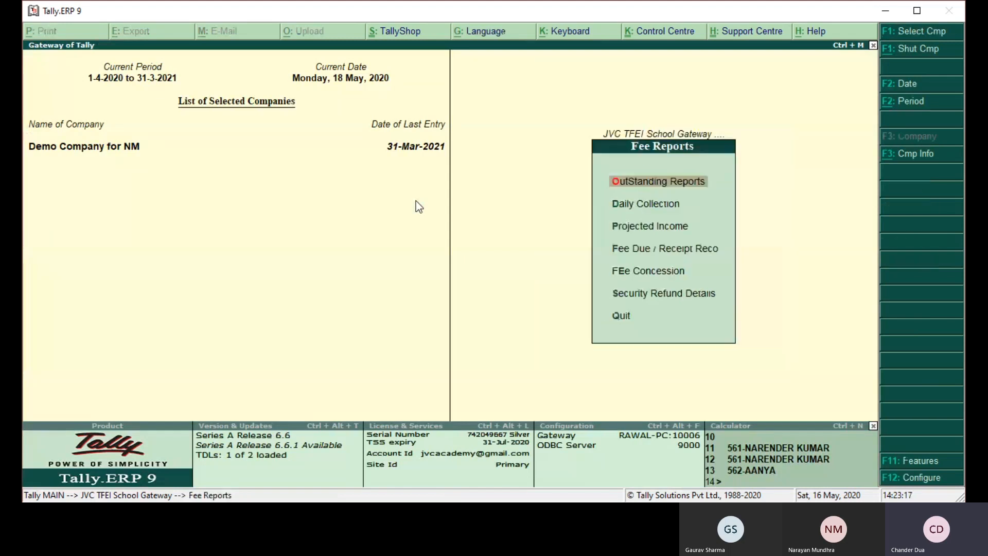
{"action": "key", "text": "Return"}
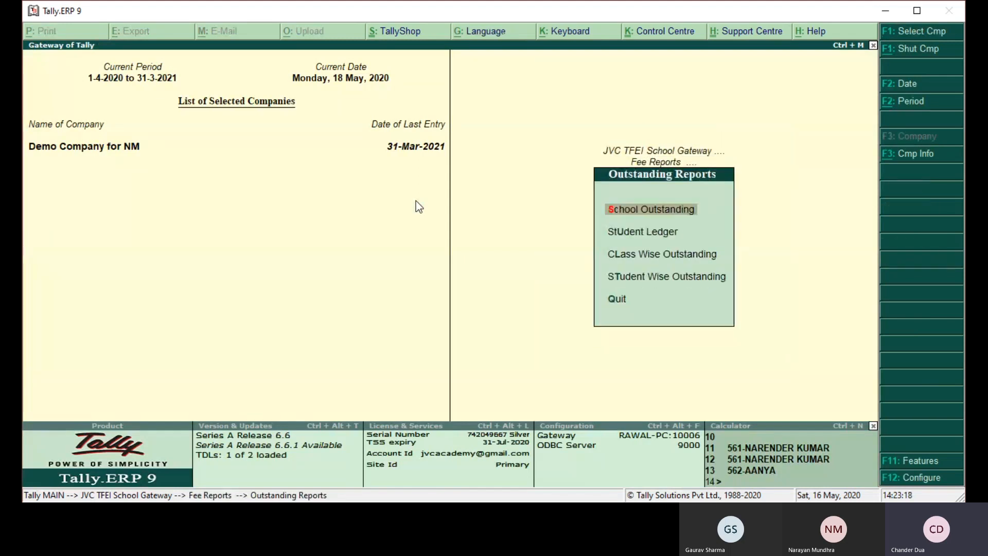
{"action": "key", "text": "Return"}
- Examine the May and June pending fee entries of both students in the Defaulter List, and return to the School Gateway
{"action": "key", "text": "Down"}
{"action": "key", "text": "Down"}
{"action": "key", "text": "Down"}
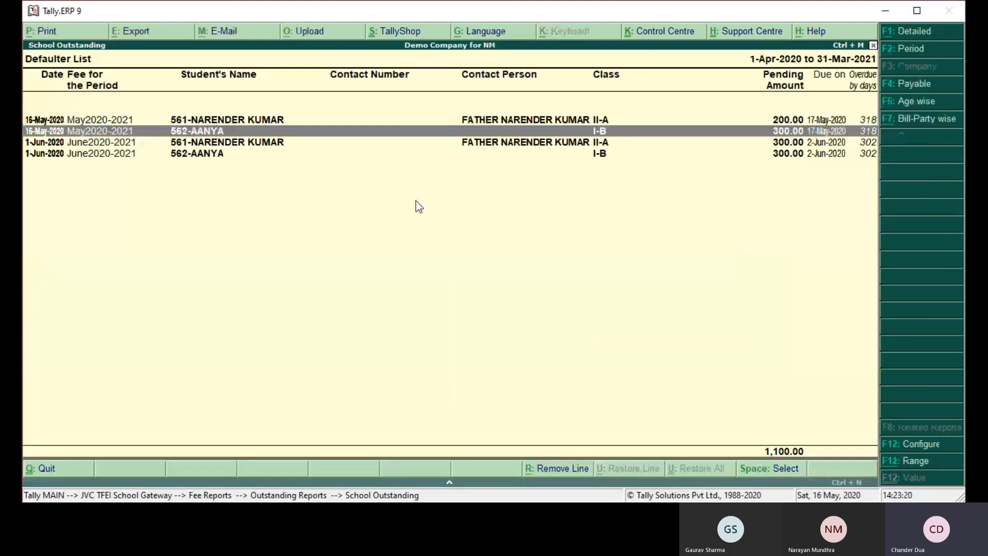
{"action": "key", "text": "Up"}
{"action": "key", "text": "Down"}
{"action": "key", "text": "Up"}
{"action": "key", "text": "Down"}
{"action": "key", "text": "Up"}
{"action": "key", "text": "Down"}
{"action": "key", "text": "Up"}
{"action": "key", "text": "Down"}
{"action": "key", "text": "Up"}
{"action": "key", "text": "Down"}
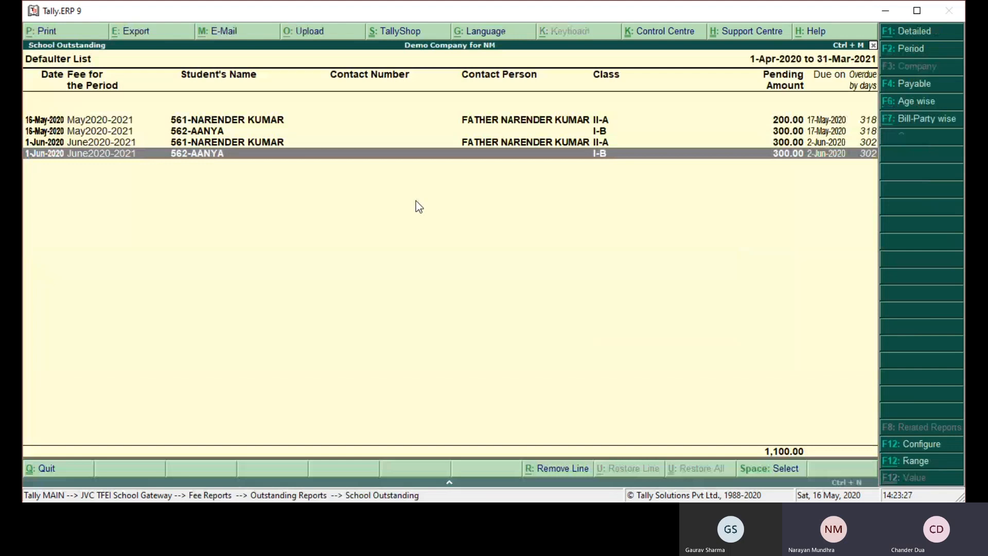
{"action": "key", "text": "Escape"}
{"action": "key", "text": "Escape"}
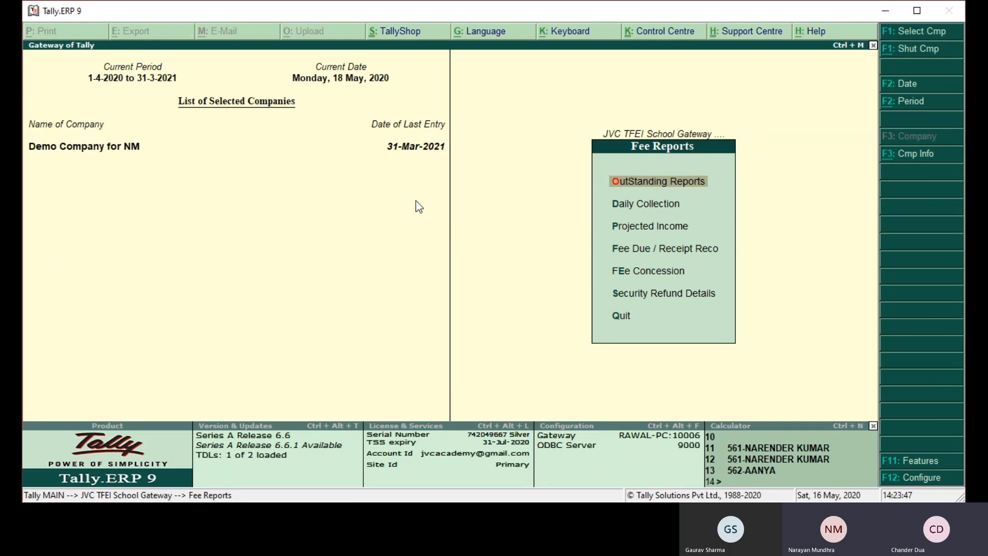
{"action": "key", "text": "Escape"}
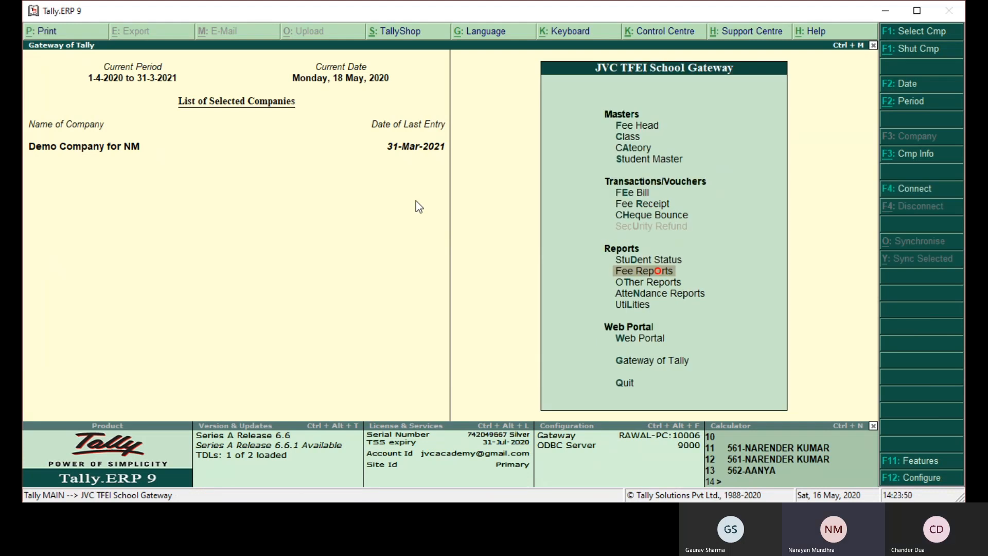
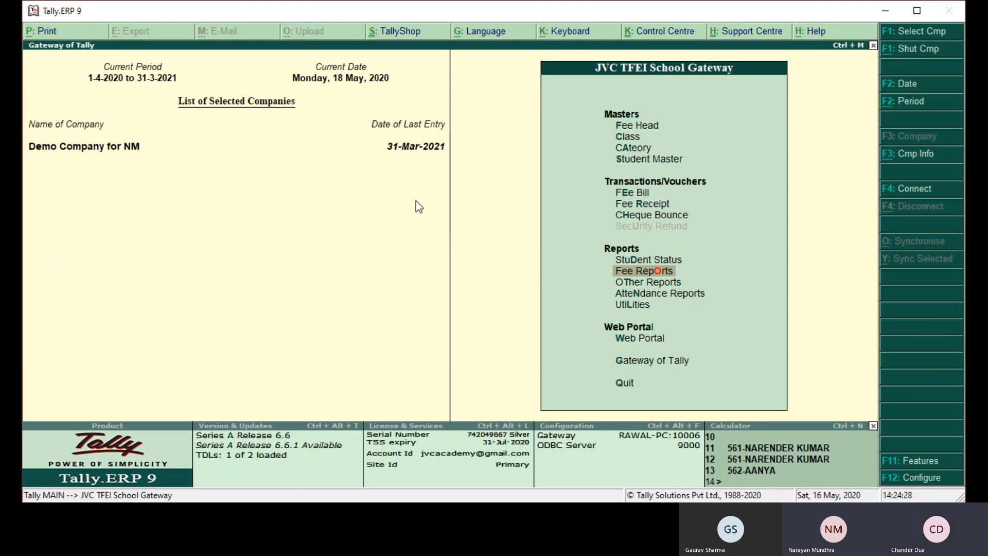
{"action": "key", "text": "Up"}
{"action": "key", "text": "Up"}
{"action": "key", "text": "Up"}
{"action": "key", "text": "Up"}
{"action": "key", "text": "Up"}
{"action": "key", "text": "Up"}
{"action": "key", "text": "Up"}
{"action": "key", "text": "Up"}
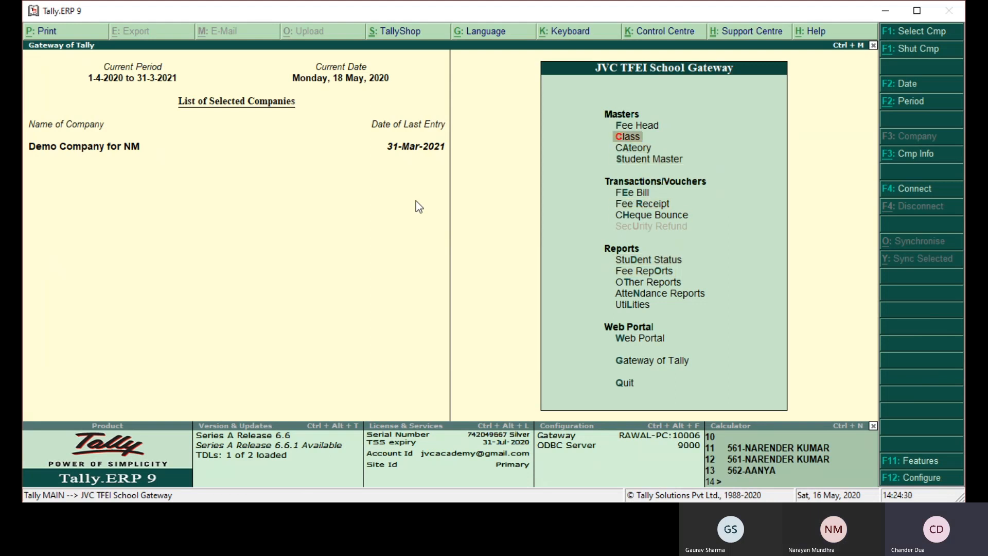
{"action": "key", "text": "Return"}
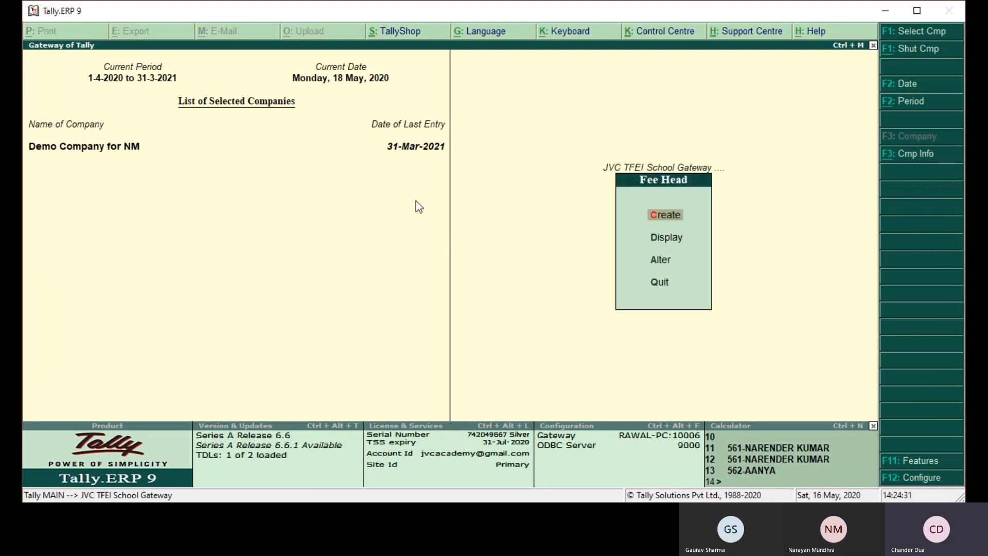
{"action": "key", "text": "Escape"}
- Start a new student master and enter the student's name
{"action": "key", "text": "Down"}
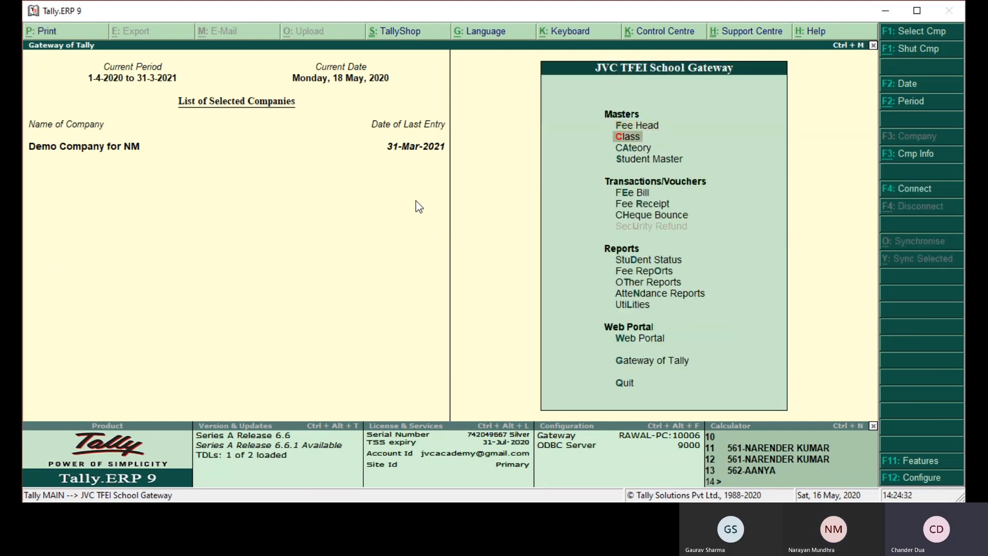
{"action": "key", "text": "Down"}
{"action": "key", "text": "Down"}
{"action": "key", "text": "Return"}
{"action": "key", "text": "Down"}
{"action": "key", "text": "Up"}
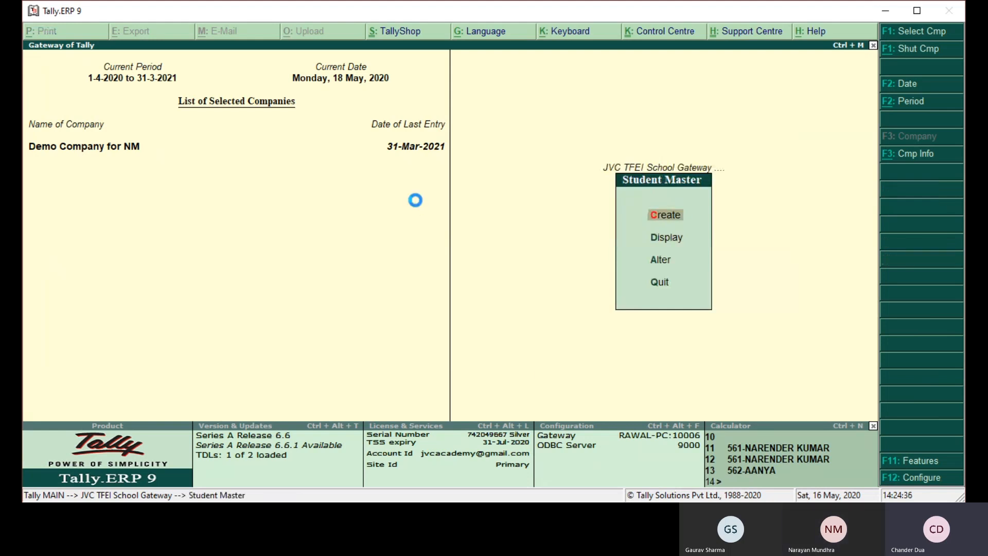
{"action": "key", "text": "Return"}
{"action": "key", "text": "Return"}
{"action": "type", "text": "GAUTAM"}
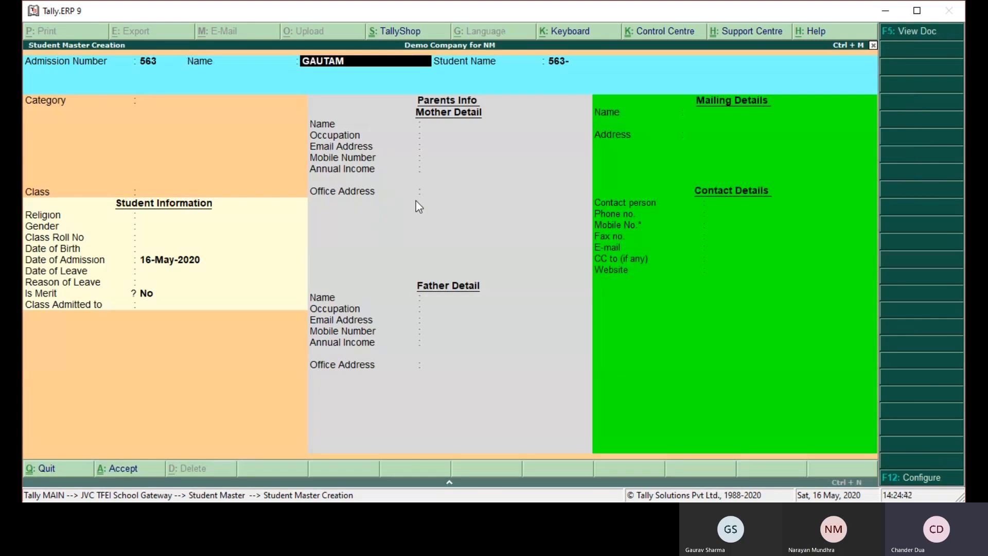
{"action": "key", "text": "Return"}
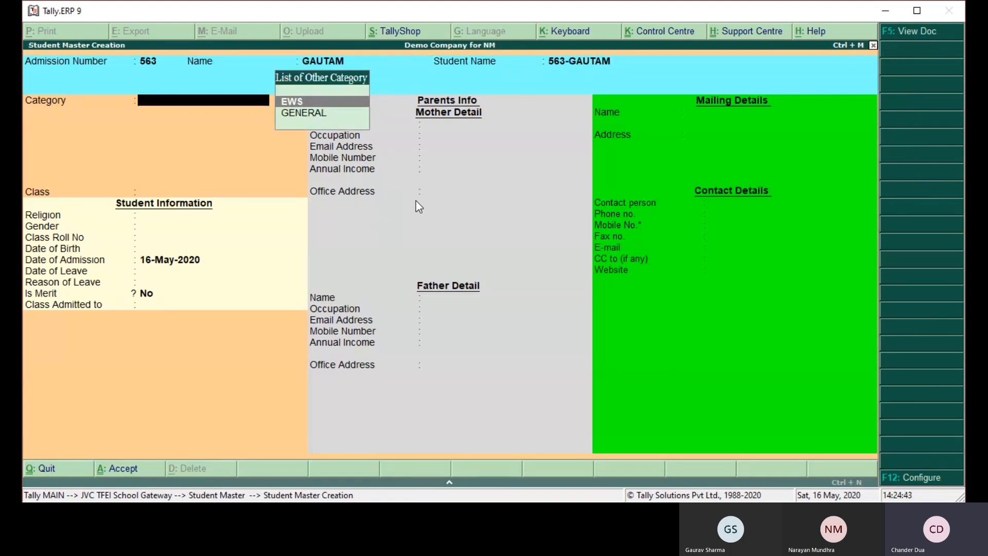
- Check the fee structure for category EWS in class I-A, and discard the new student record
{"action": "key", "text": "Return"}
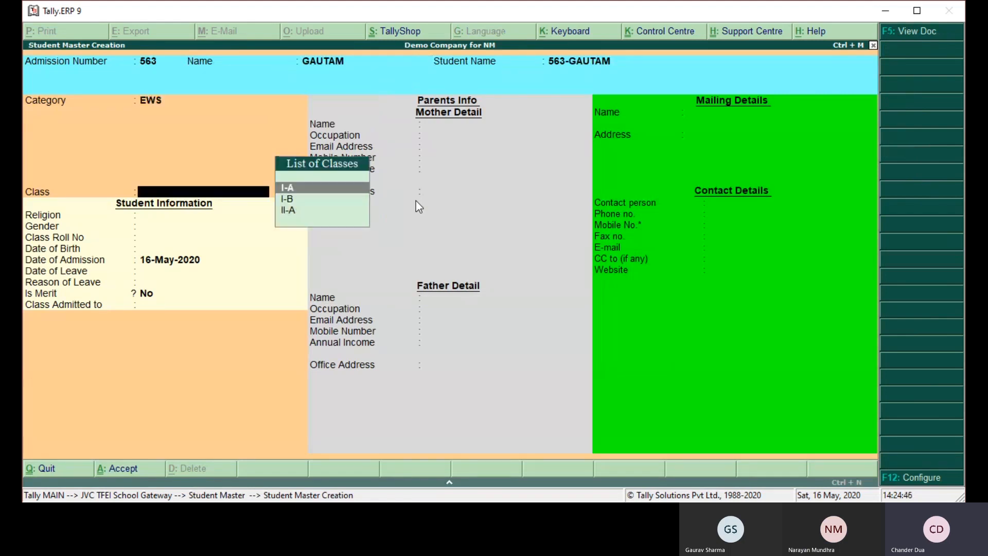
{"action": "key", "text": "Return"}
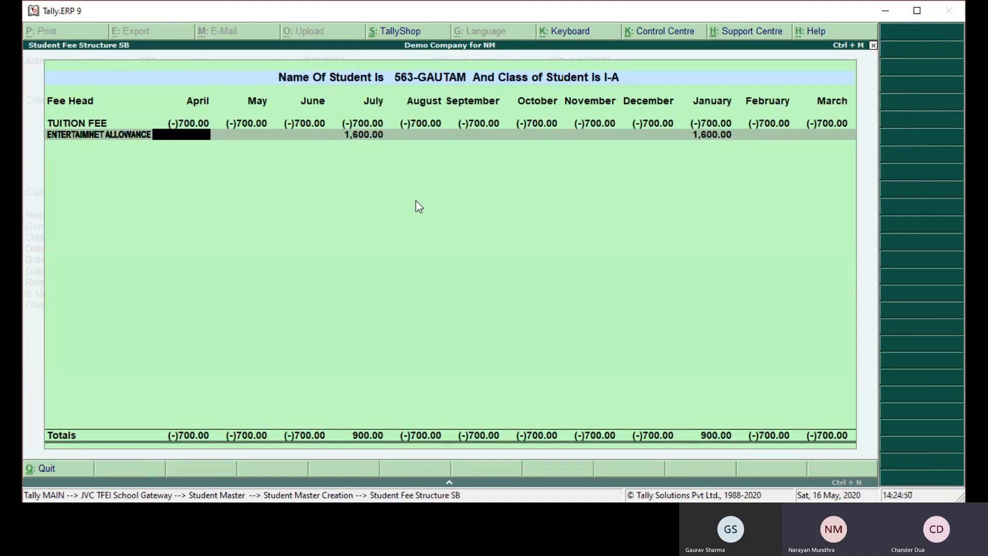
{"action": "key", "text": "Escape"}
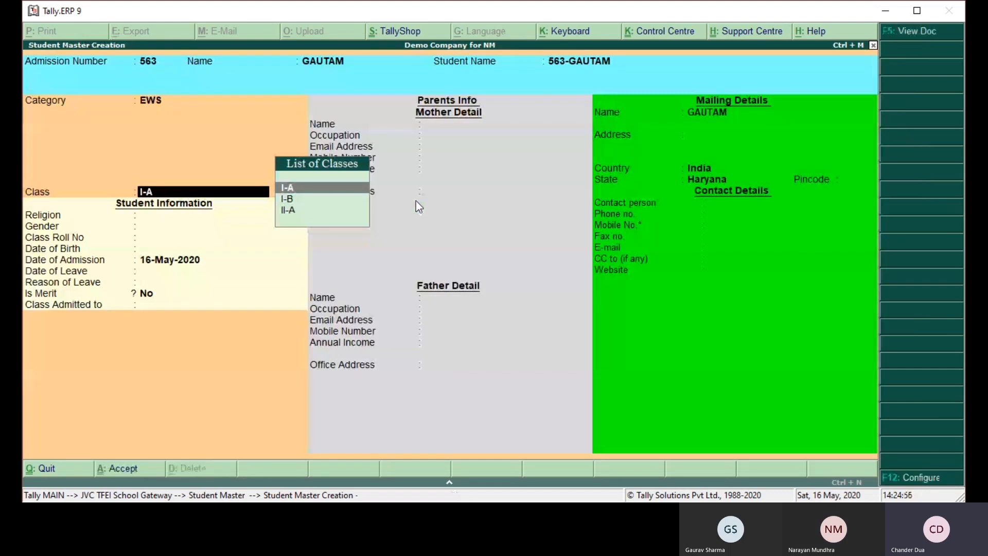
{"action": "key", "text": "Return"}
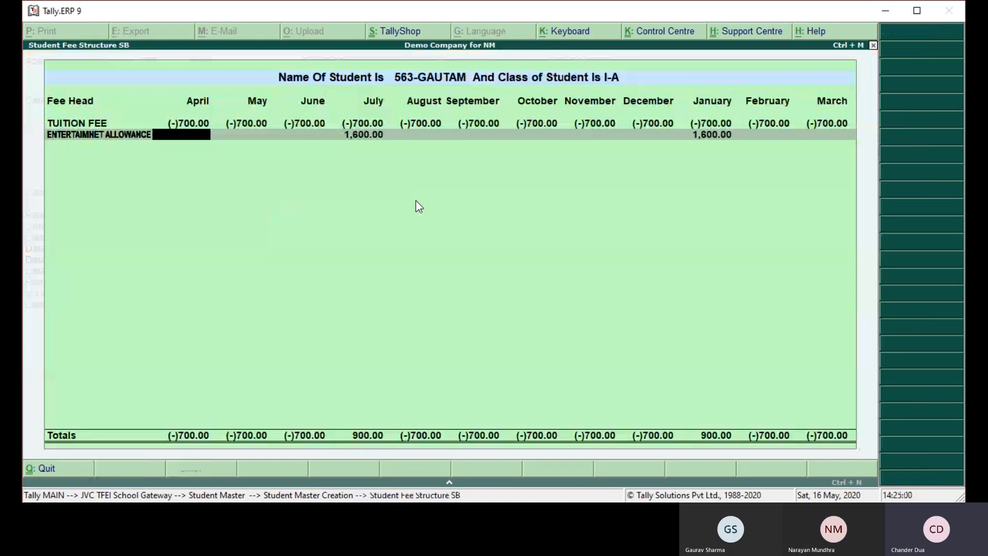
{"action": "key", "text": "Escape"}
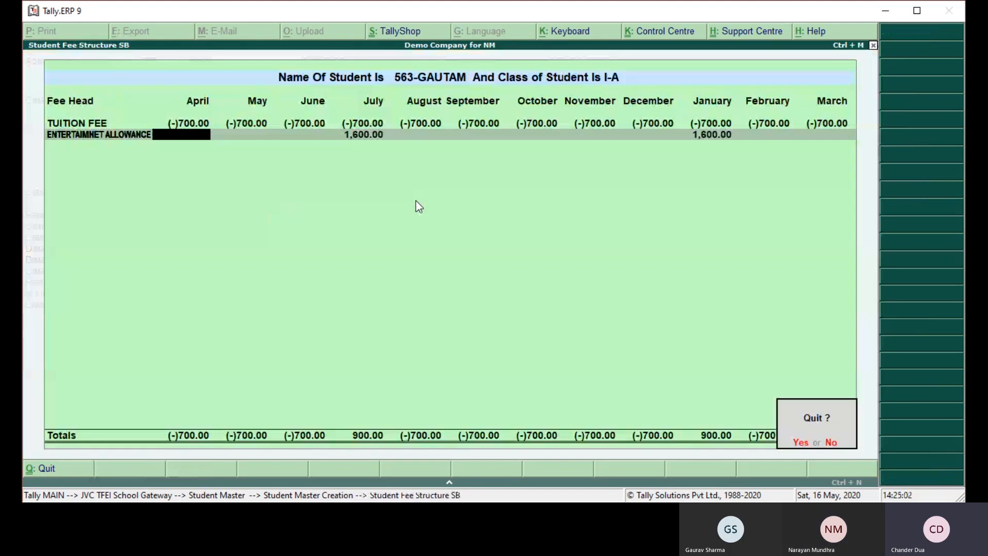
{"action": "key", "text": "Return"}
{"action": "key", "text": "Escape"}
{"action": "key", "text": "Return"}
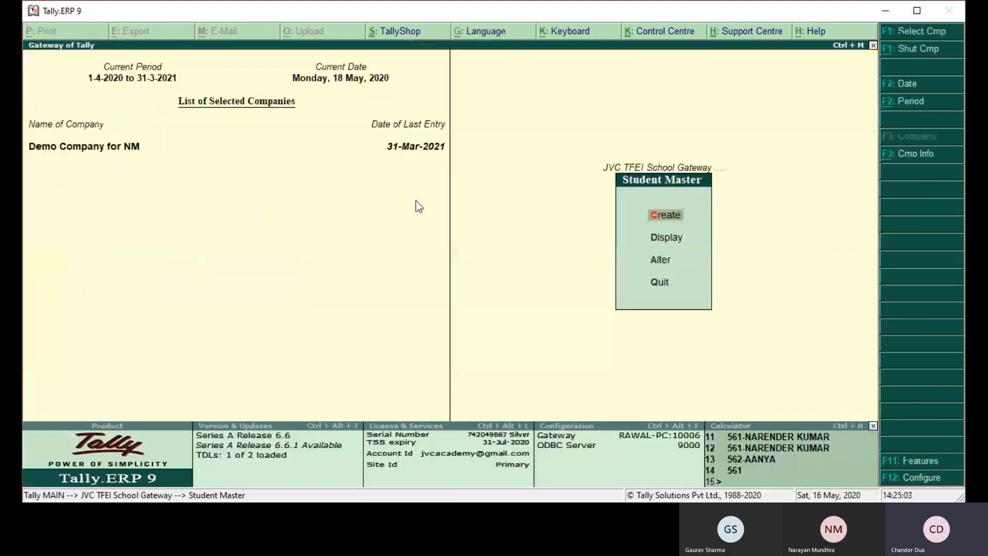
{"action": "key", "text": "Escape"}
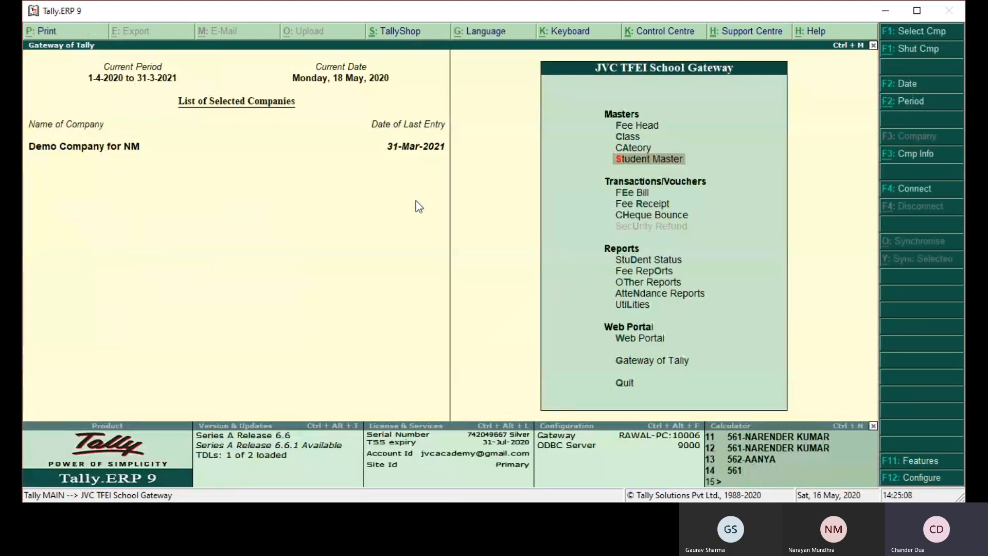
- In the Category master's Define Concession list, set the first three concession amounts to 50, 100 and 150
{"action": "key", "text": "Up"}
{"action": "key", "text": "Up"}
{"action": "key", "text": "Down"}
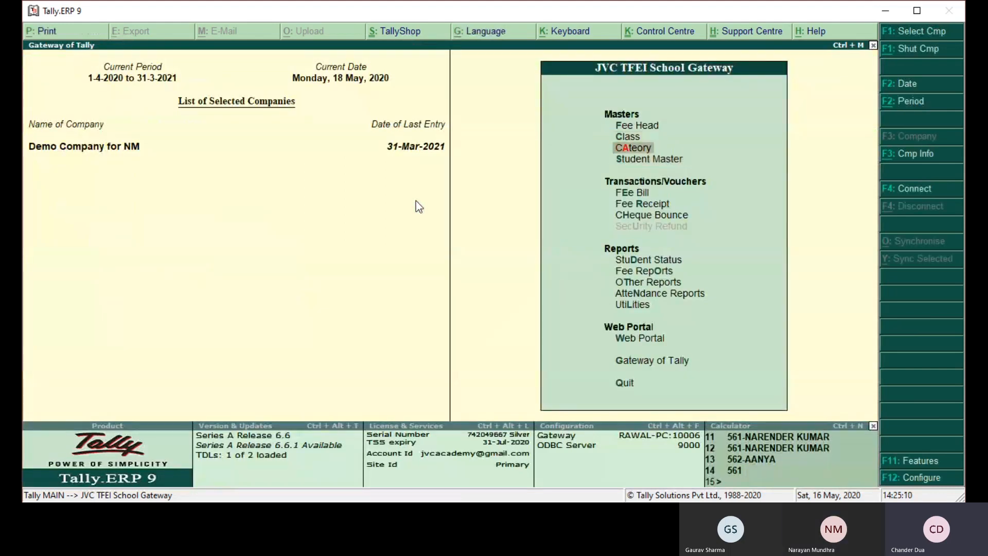
{"action": "key", "text": "Return"}
{"action": "key", "text": "Down"}
{"action": "key", "text": "Up"}
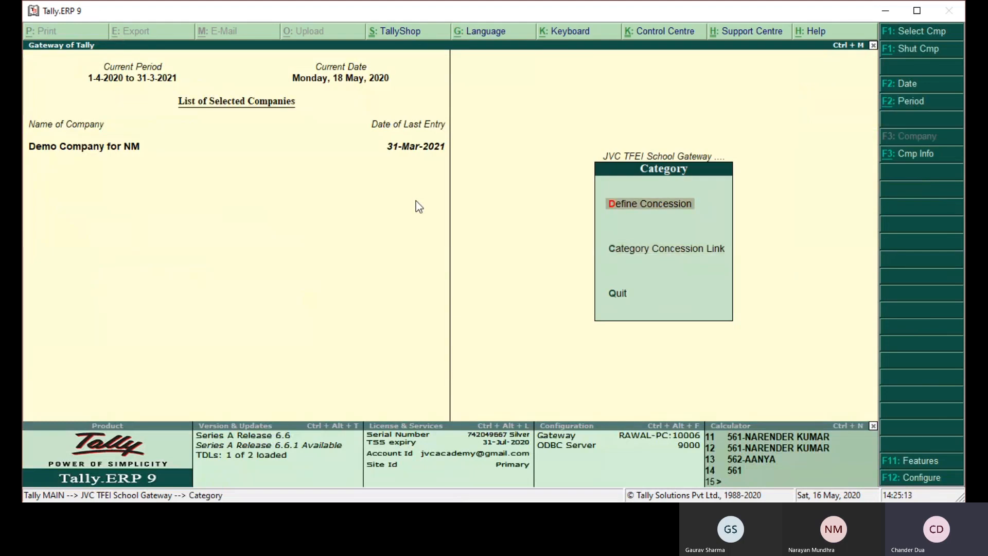
{"action": "key", "text": "Return"}
{"action": "type", "text": "V"}
{"action": "key", "text": "BackSpace"}
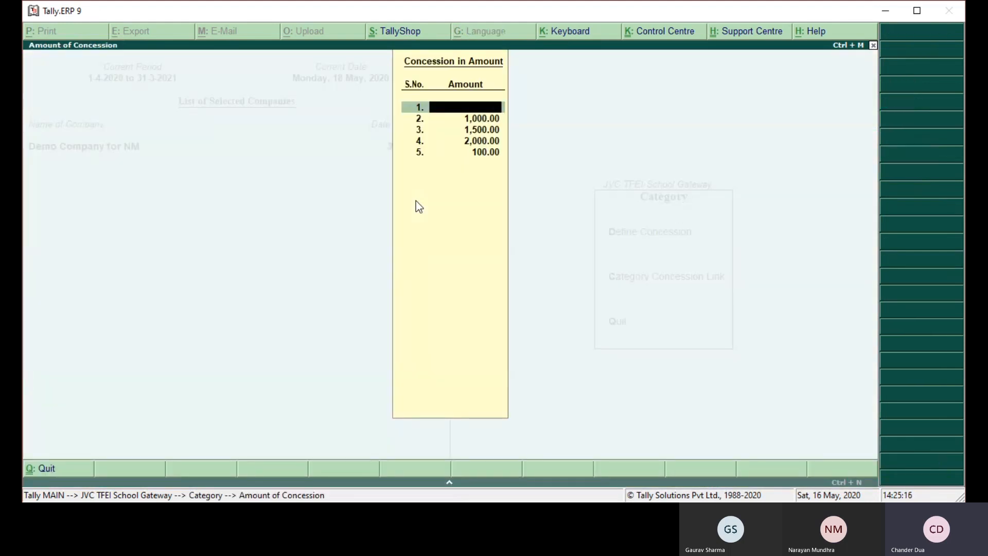
{"action": "type", "text": "50"}
{"action": "key", "text": "Return"}
{"action": "type", "text": "100"}
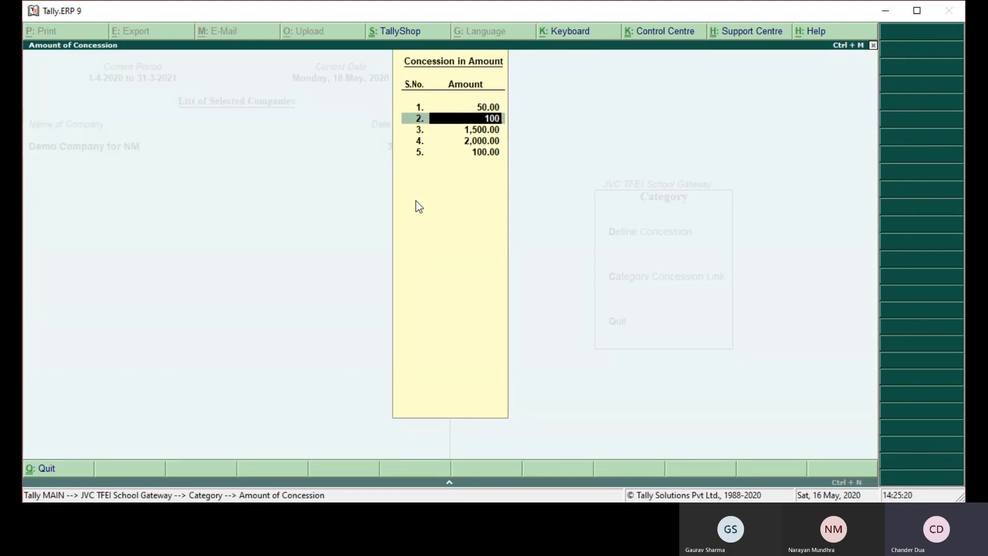
{"action": "key", "text": "Return"}
{"action": "type", "text": "150"}
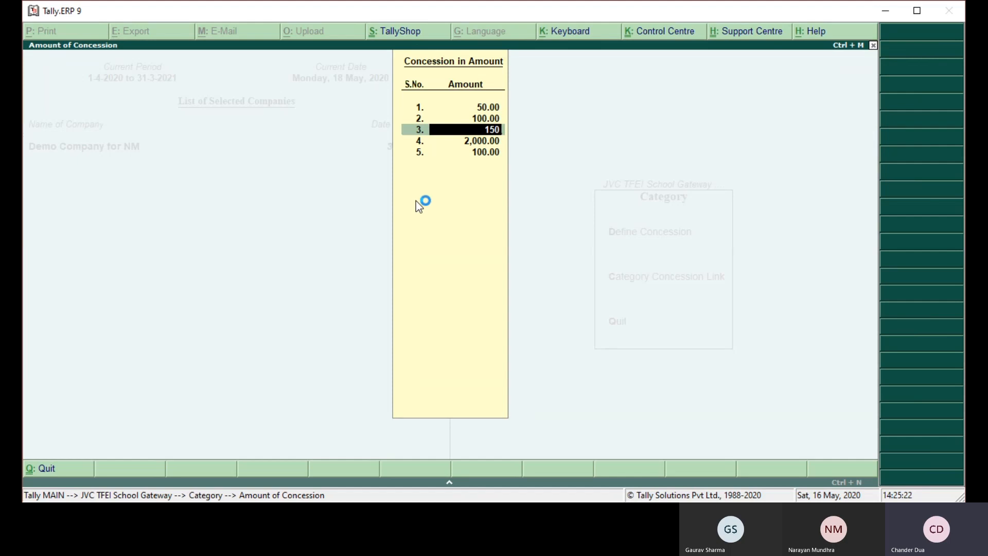
- Set the fourth and fifth concession amounts to 200 and 210, and accept the list
{"action": "key", "text": "Return"}
{"action": "type", "text": "200"}
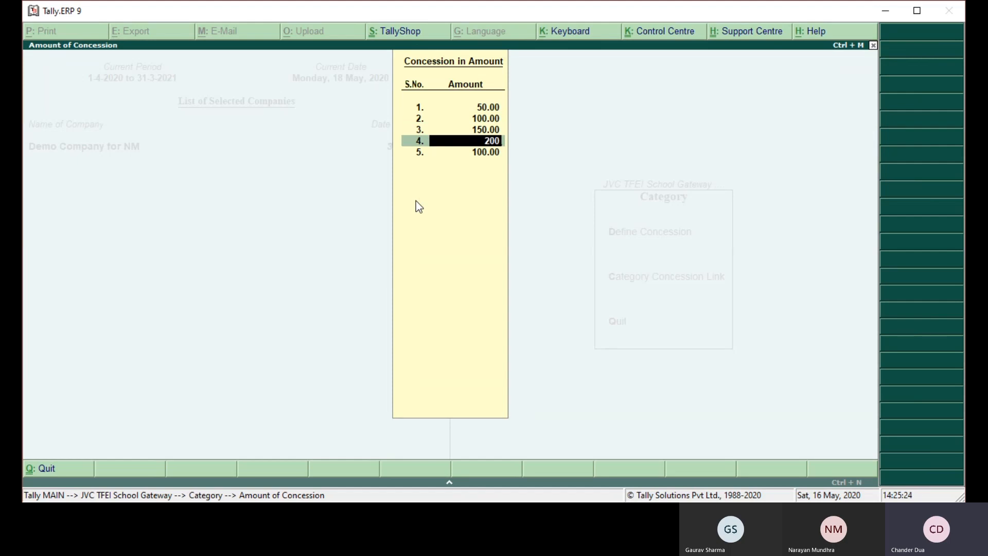
{"action": "key", "text": "Return"}
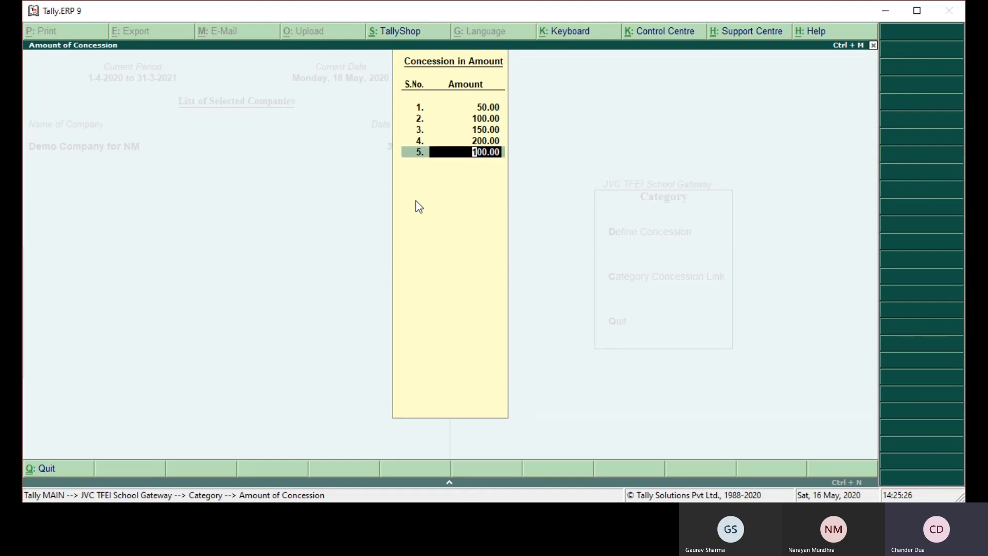
{"action": "type", "text": "210"}
{"action": "key", "text": "Return"}
{"action": "key", "text": "Return"}
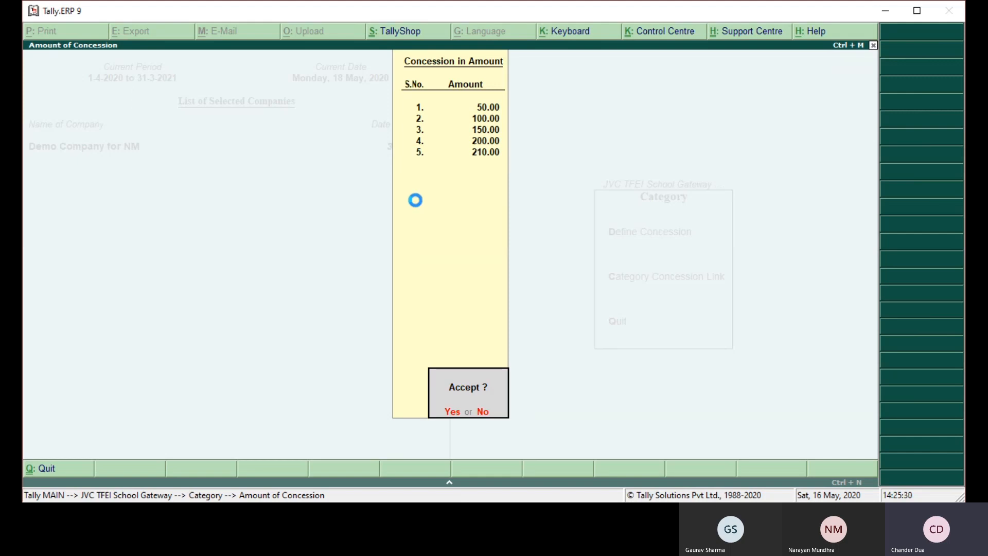
{"action": "key", "text": "Return"}
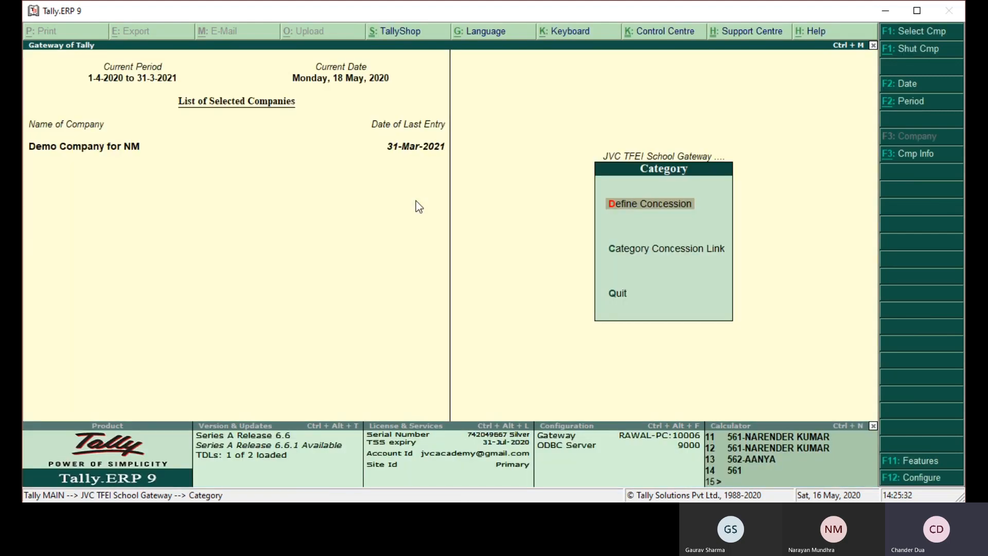
- In Category Concession Link, set GENERAL to Not Applicable and give EWS a Concession as Amount of 150 on all heads
{"action": "key", "text": "Down"}
{"action": "key", "text": "Return"}
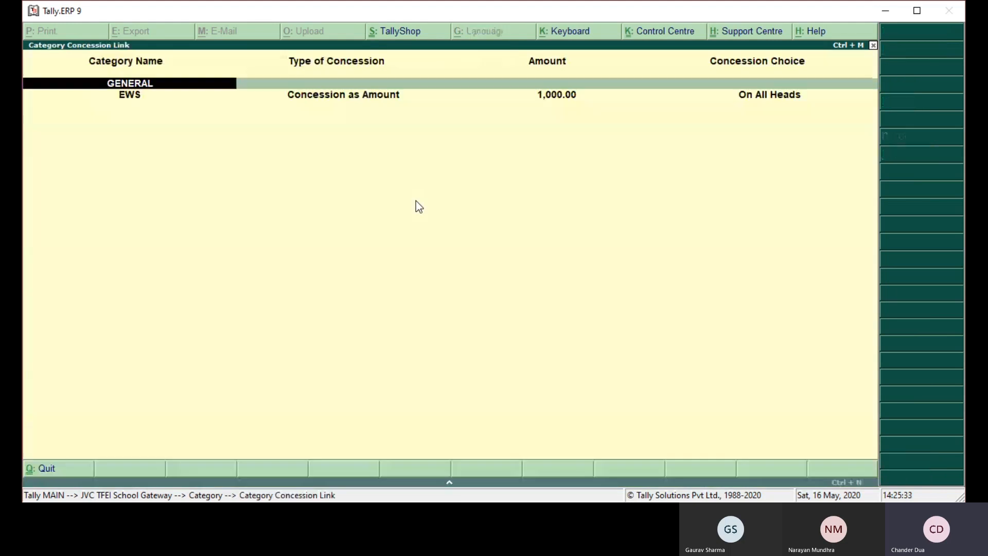
{"action": "key", "text": "Return"}
{"action": "key", "text": "Return"}
{"action": "key", "text": "Return"}
{"action": "key", "text": "Return"}
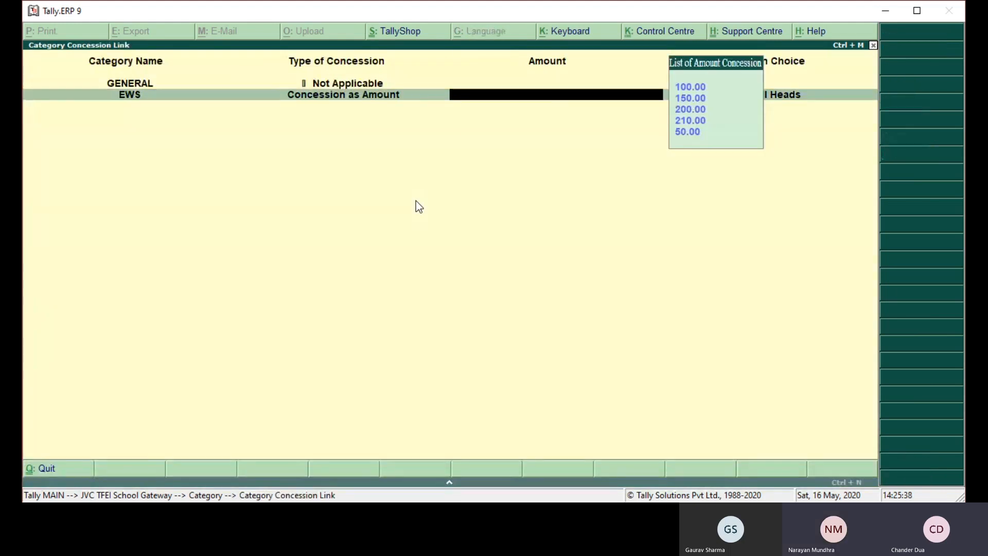
{"action": "key", "text": "Down"}
{"action": "key", "text": "Down"}
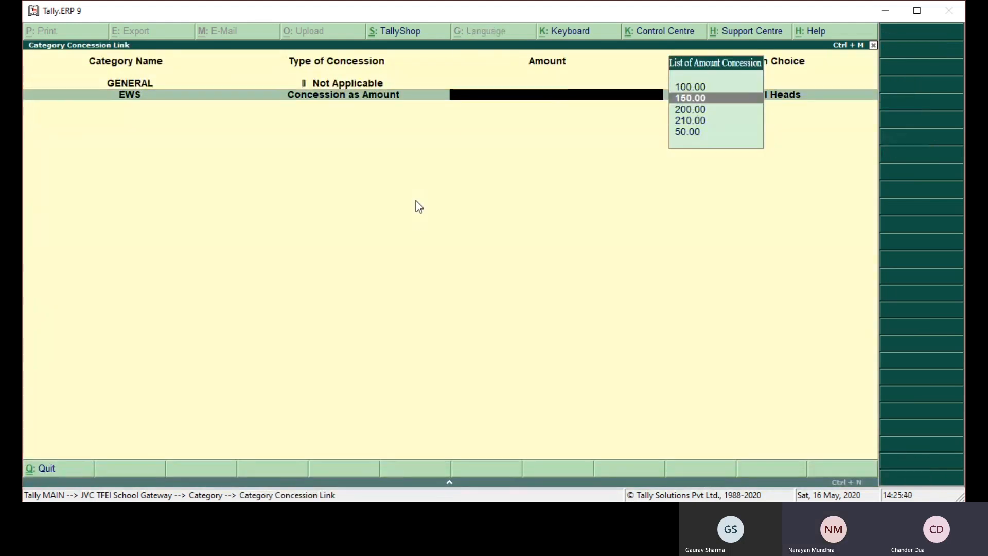
{"action": "key", "text": "Return"}
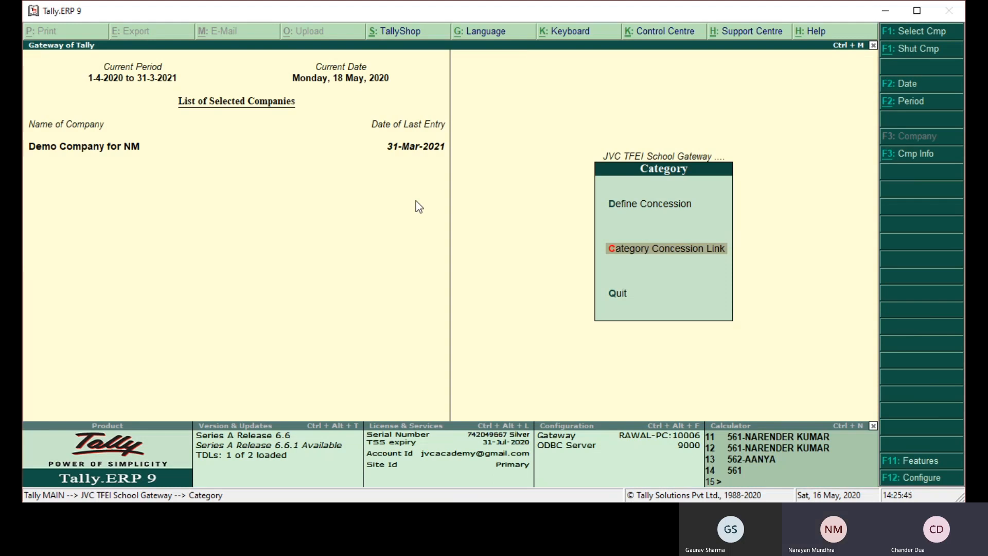
- Create a student master with the student's name, category EWS and class I-A, and accept the fee structure
{"action": "key", "text": "Escape"}
{"action": "key", "text": "s"}
{"action": "key", "text": "Return"}
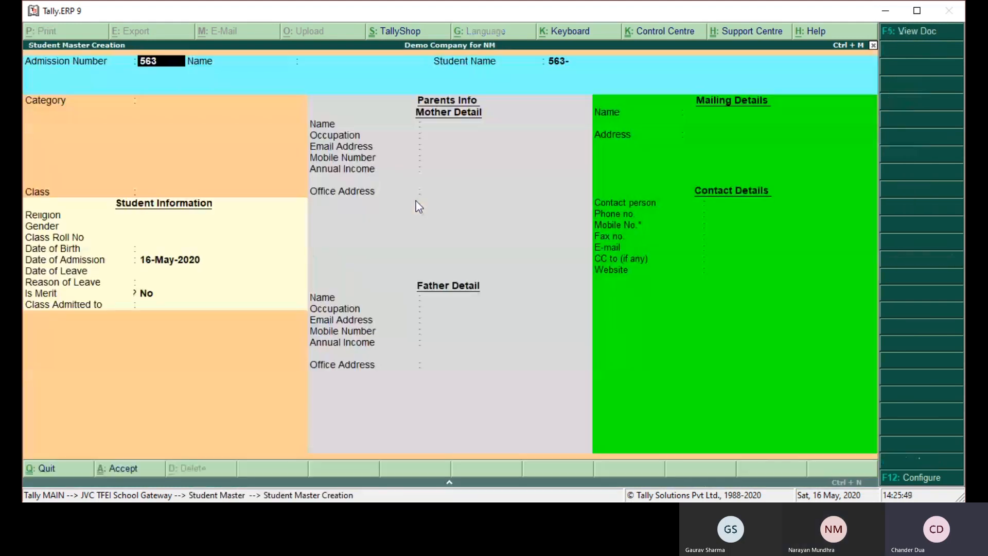
{"action": "key", "text": "Return"}
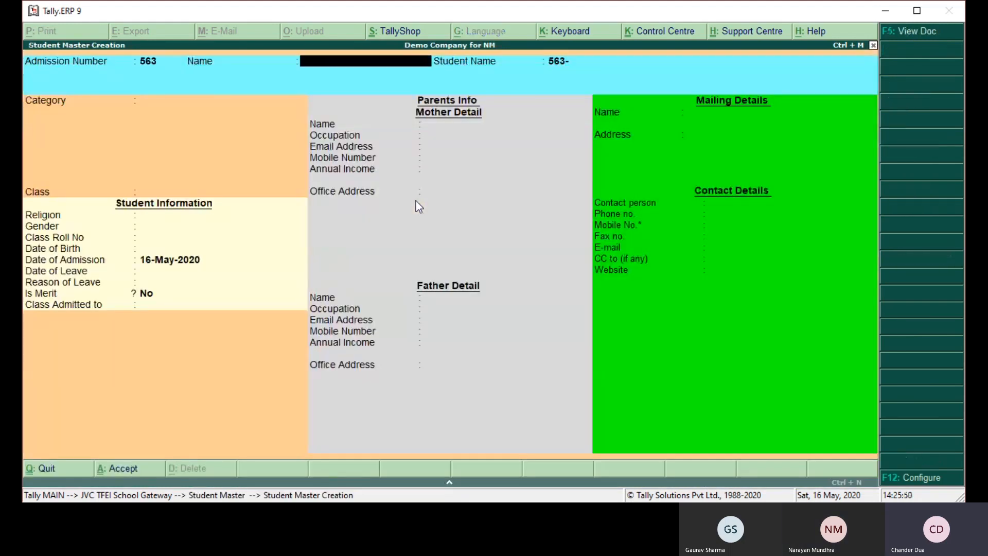
{"action": "type", "text": "GAURAV"}
{"action": "key", "text": "Return"}
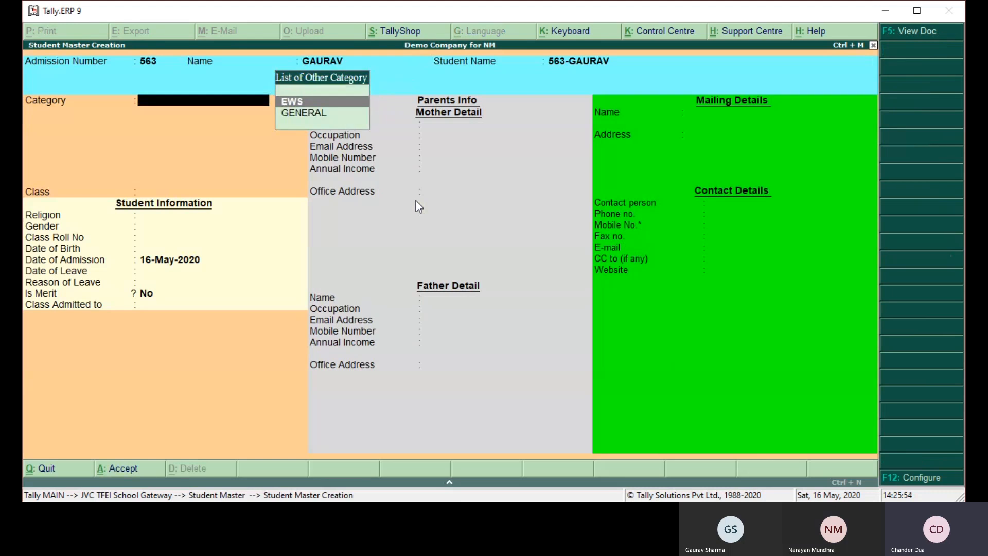
{"action": "key", "text": "Return"}
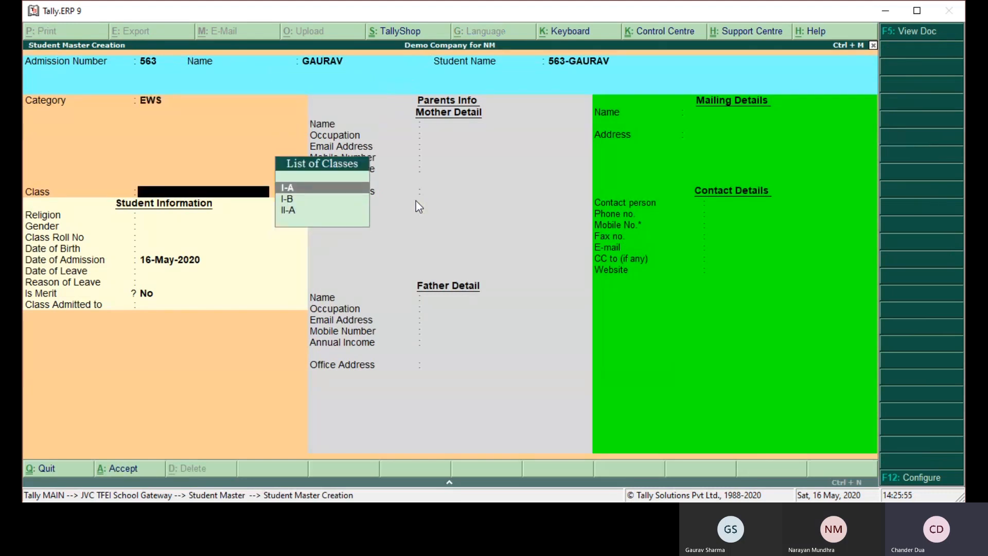
{"action": "key", "text": "Return"}
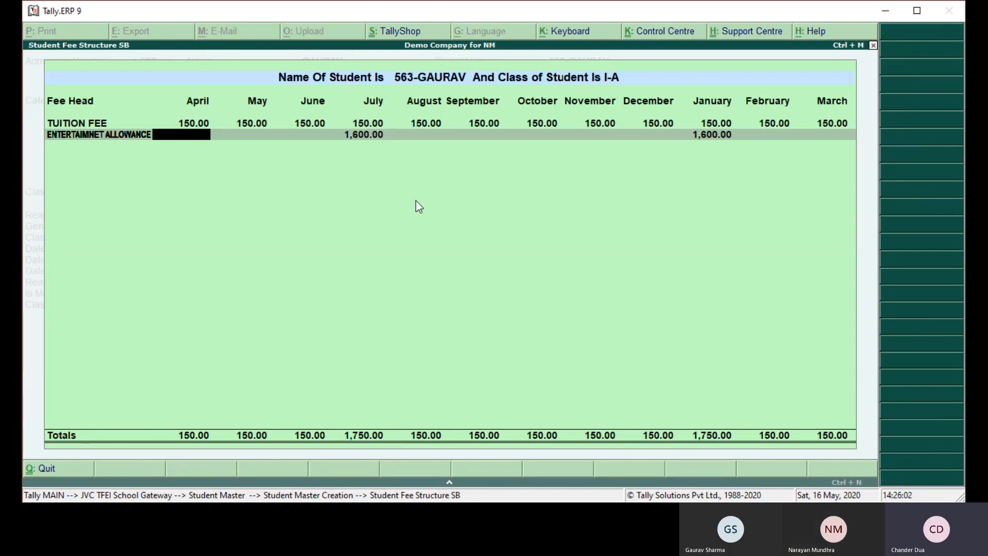
{"action": "key", "text": "ctrl+a"}
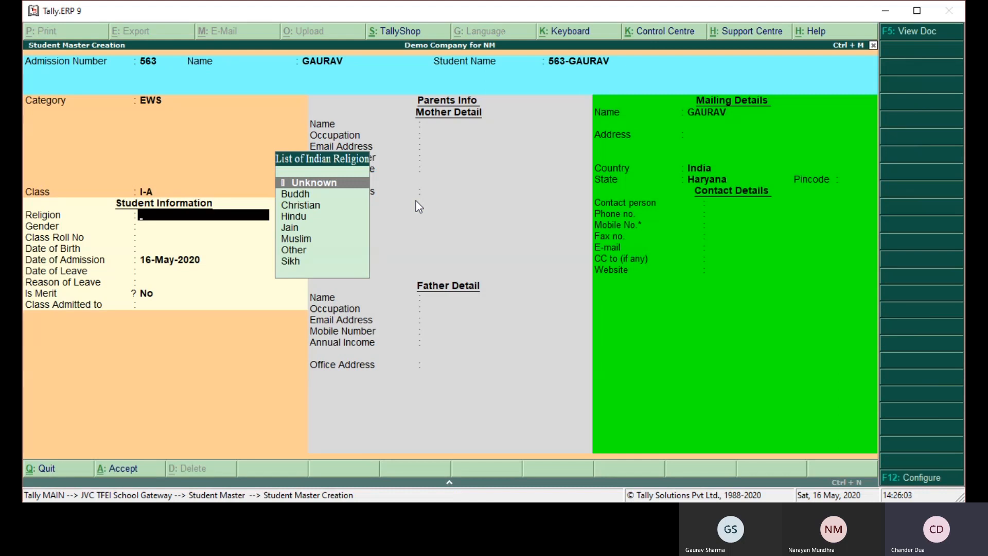
- Set the student's religion to Buddh and gender to Female
{"action": "key", "text": "Down"}
{"action": "key", "text": "Return"}
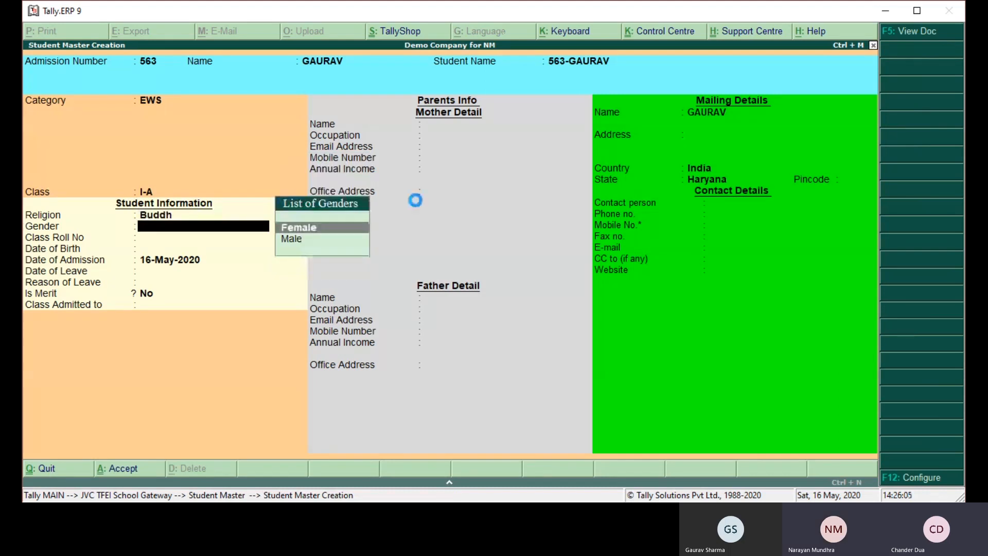
{"action": "key", "text": "Return"}
- Save the student record and generate the Student Wise fee bill with the voucher date 16-May-2020
{"action": "key", "text": "ctrl+a"}
{"action": "key", "text": "Return"}
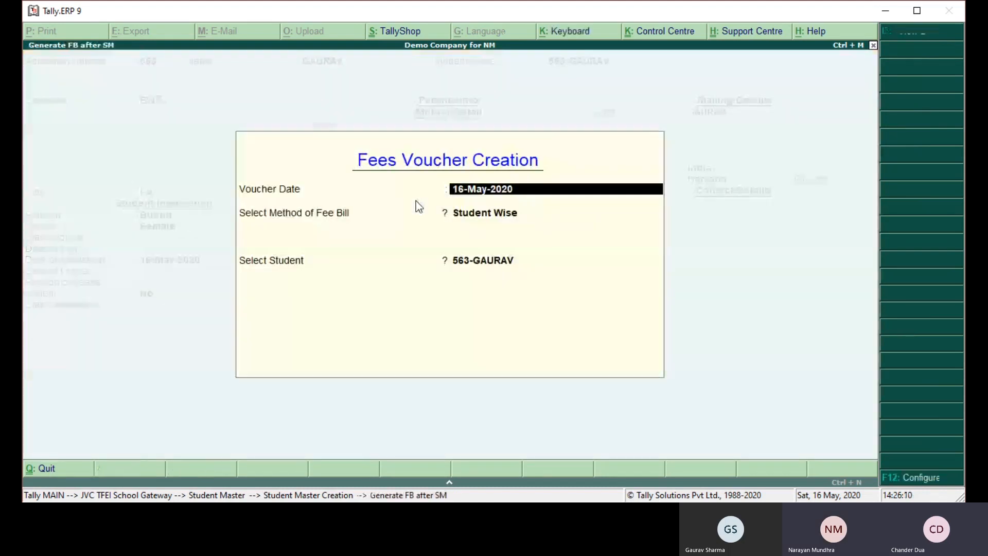
{"action": "key", "text": "ctrl+a"}
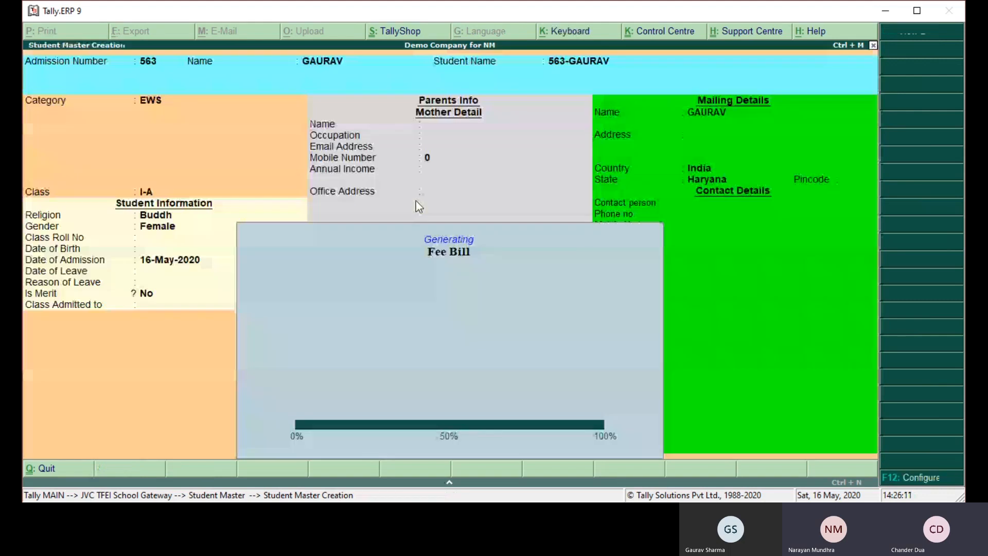
- Close the student creation form without starting another record and return to the School Gateway
{"action": "key", "text": "Escape"}
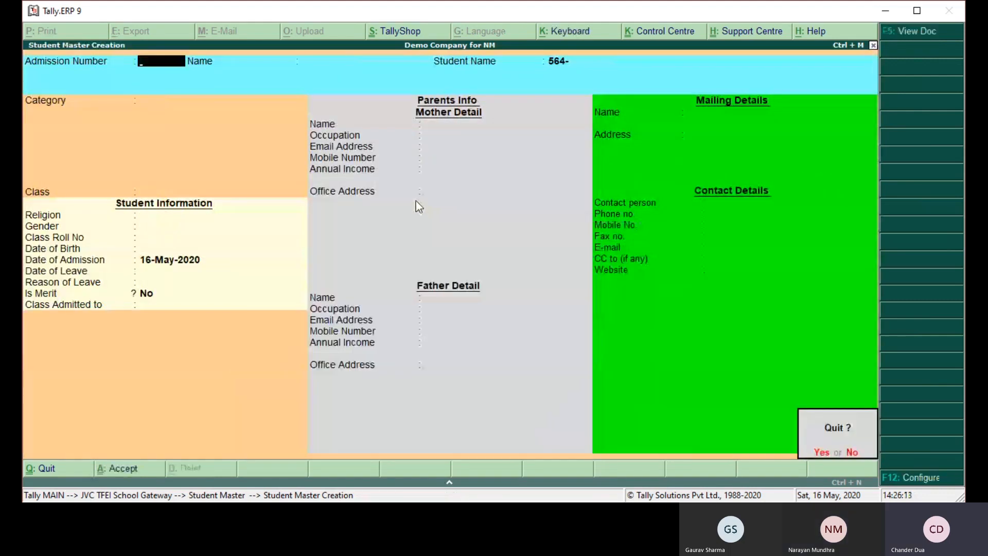
{"action": "key", "text": "Return"}
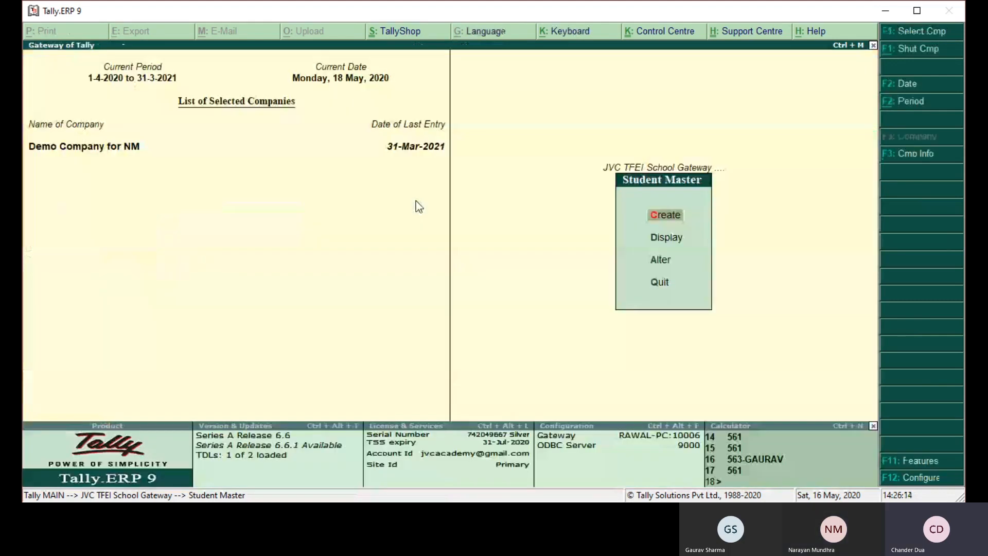
{"action": "key", "text": "Escape"}
- Open the School Outstanding report and check the May pending fee of the new EWS student in class I-A
{"action": "key", "text": "Down"}
{"action": "key", "text": "Down"}
{"action": "key", "text": "Down"}
{"action": "key", "text": "Down"}
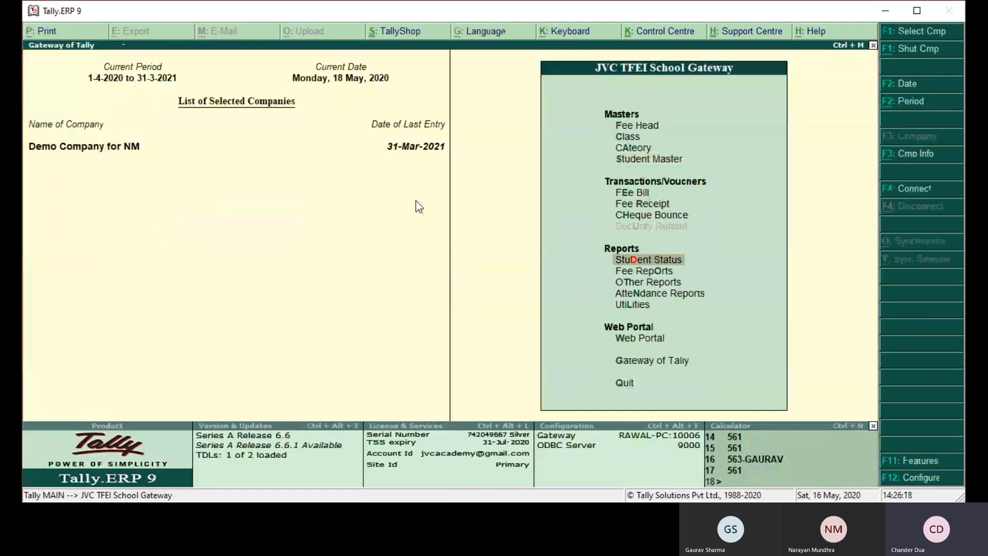
{"action": "key", "text": "Down"}
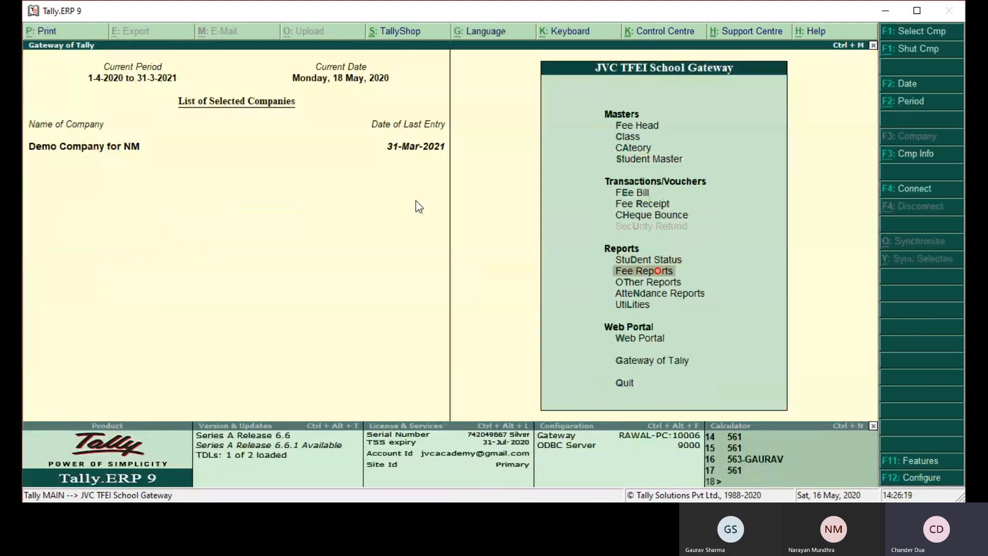
{"action": "key", "text": "Return"}
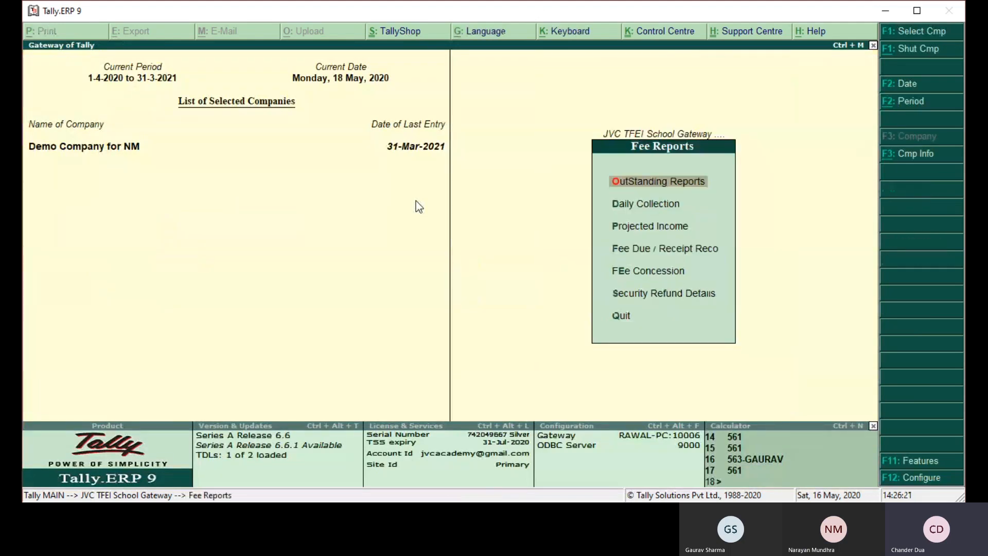
{"action": "key", "text": "Return"}
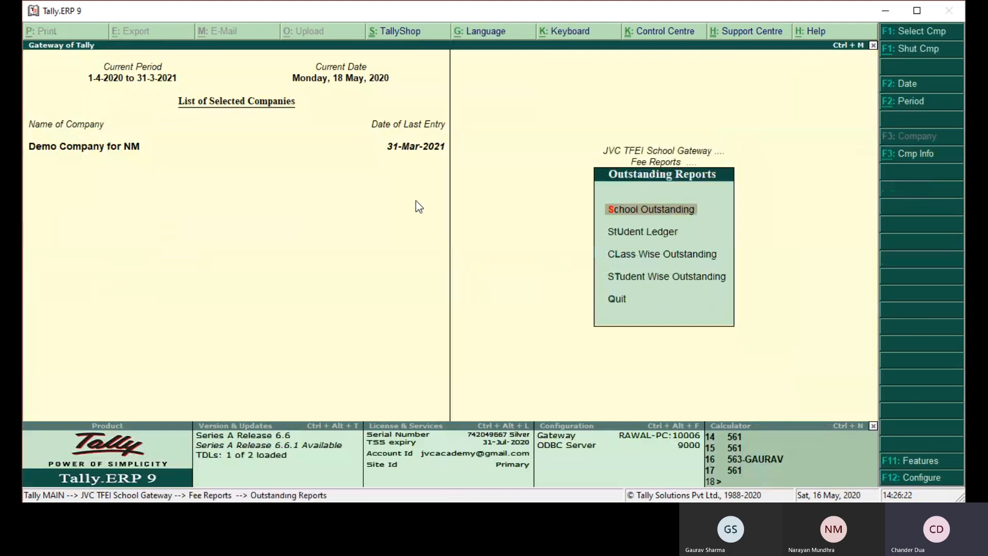
{"action": "key", "text": "Return"}
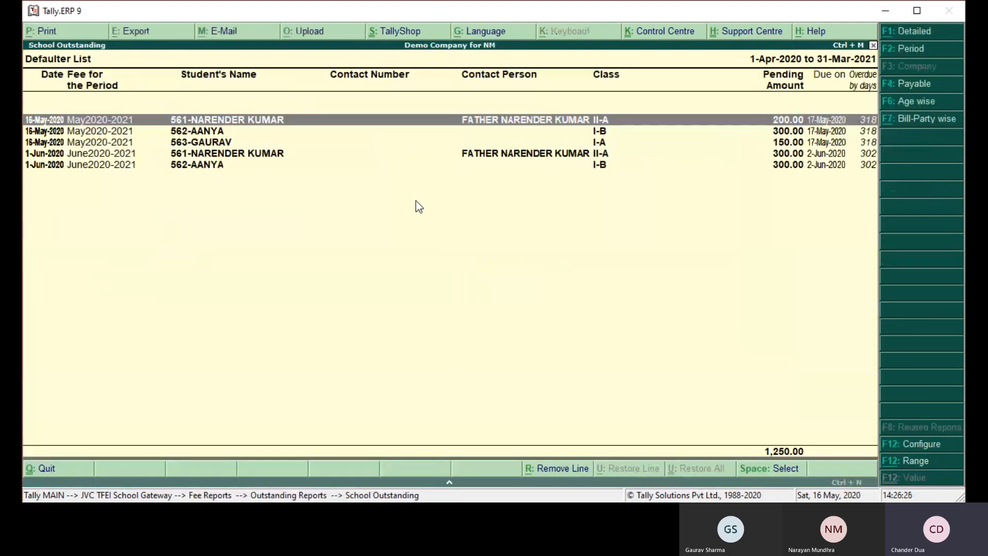
{"action": "key", "text": "Down"}
{"action": "key", "text": "Down"}
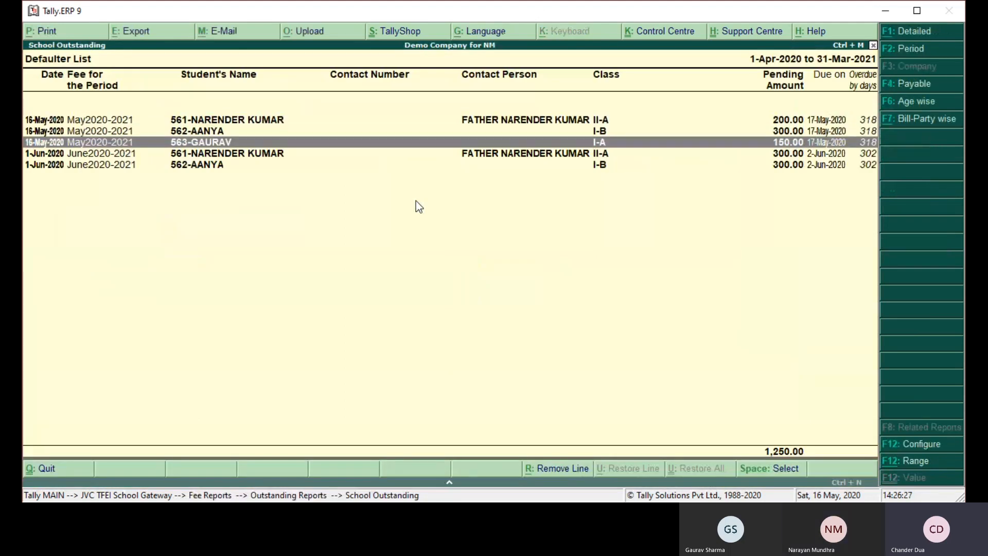
{"action": "key", "text": "Escape"}
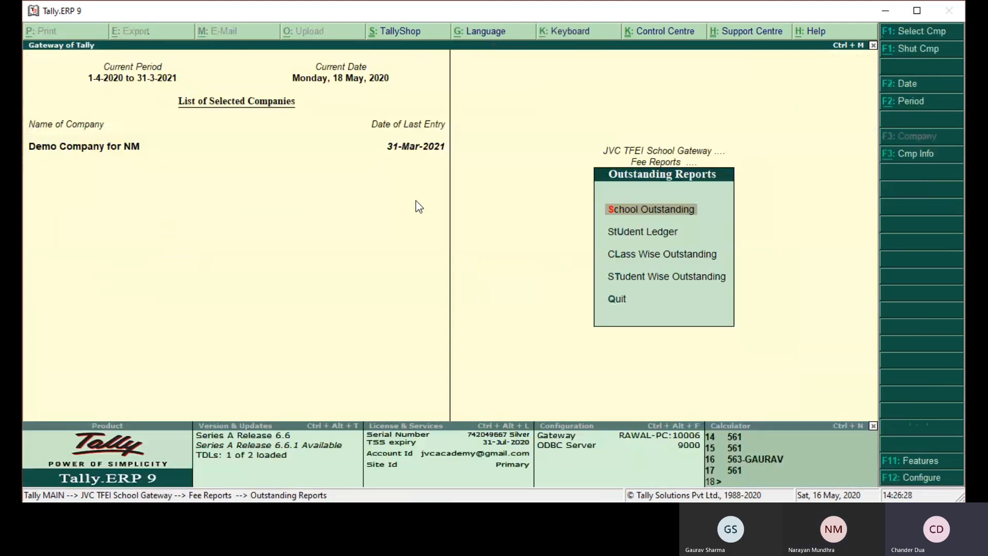
{"action": "key", "text": "Escape"}
{"action": "key", "text": "Escape"}
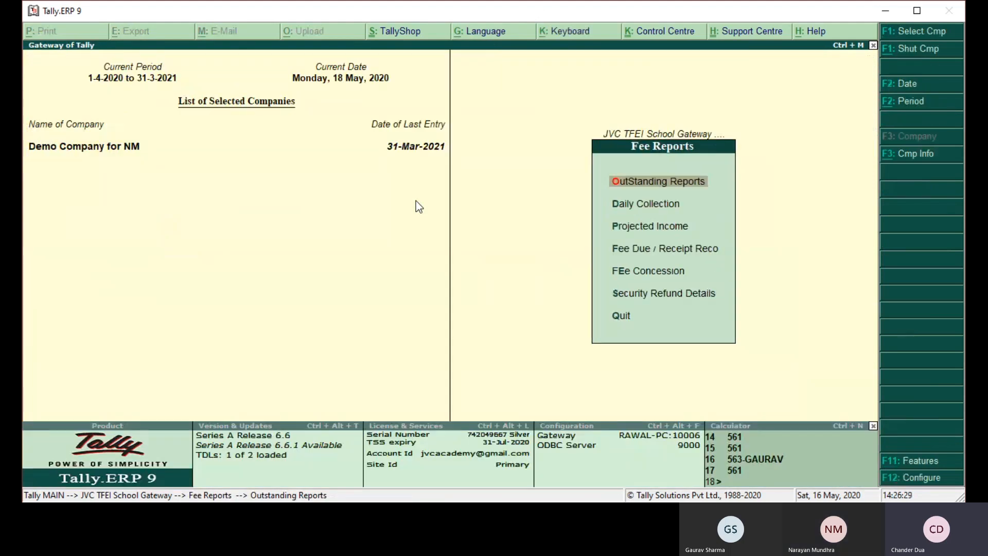
- Generate the July fee bill for All Students with the voucher date 1-Jul-2020
{"action": "key", "text": "Up"}
{"action": "key", "text": "Up"}
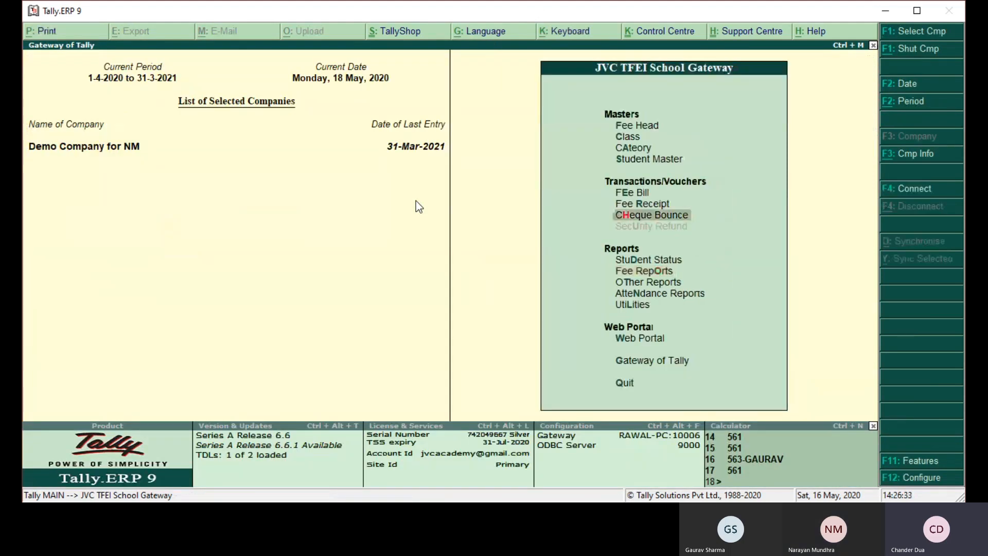
{"action": "key", "text": "Up"}
{"action": "key", "text": "Up"}
{"action": "key", "text": "Return"}
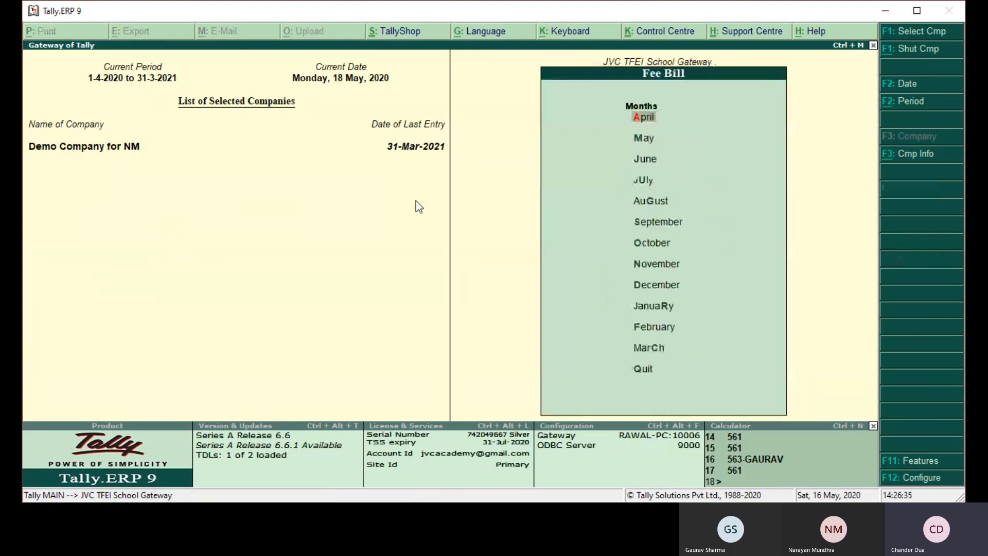
{"action": "key", "text": "Down"}
{"action": "key", "text": "Down"}
{"action": "key", "text": "Down"}
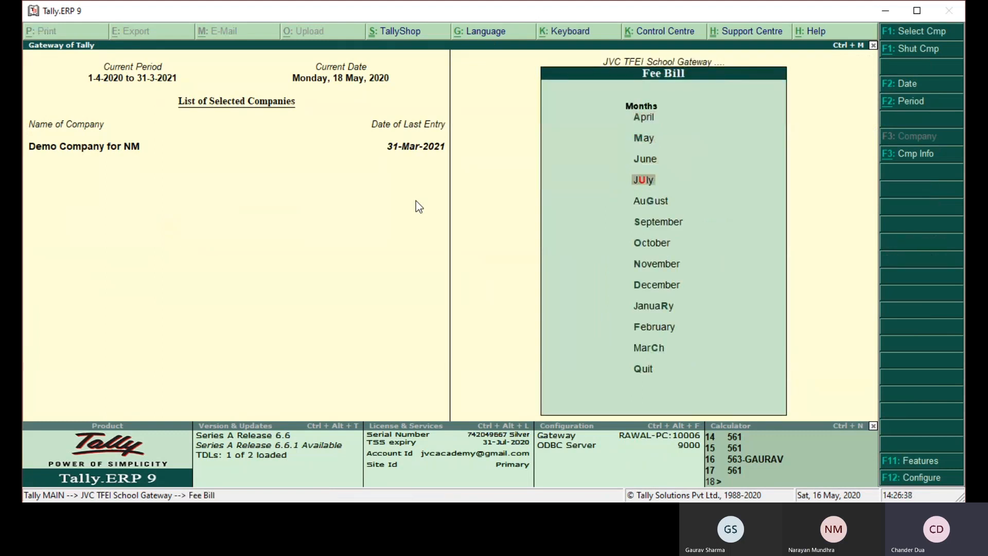
{"action": "key", "text": "Return"}
{"action": "type", "text": "1-7"}
{"action": "key", "text": "Return"}
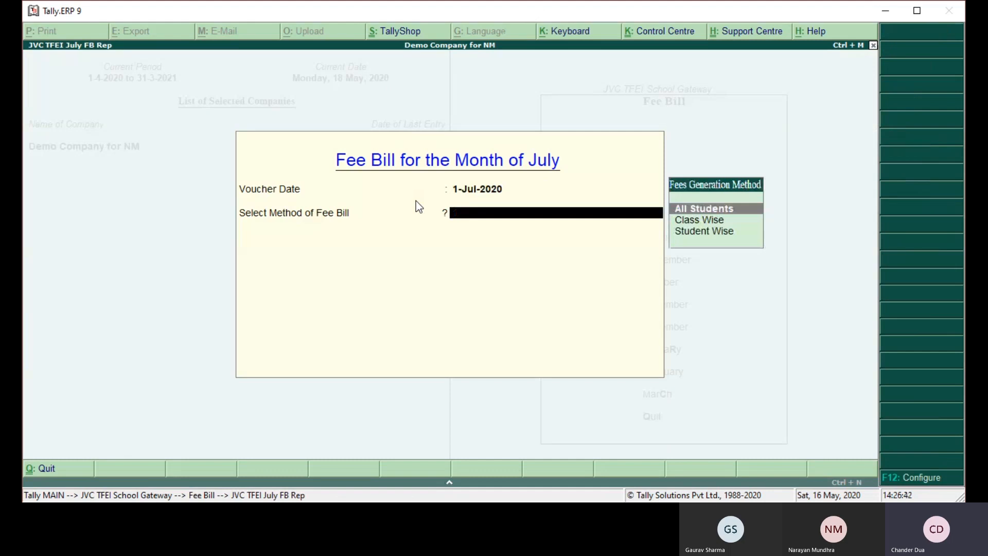
{"action": "key", "text": "Return"}
{"action": "key", "text": "Return"}
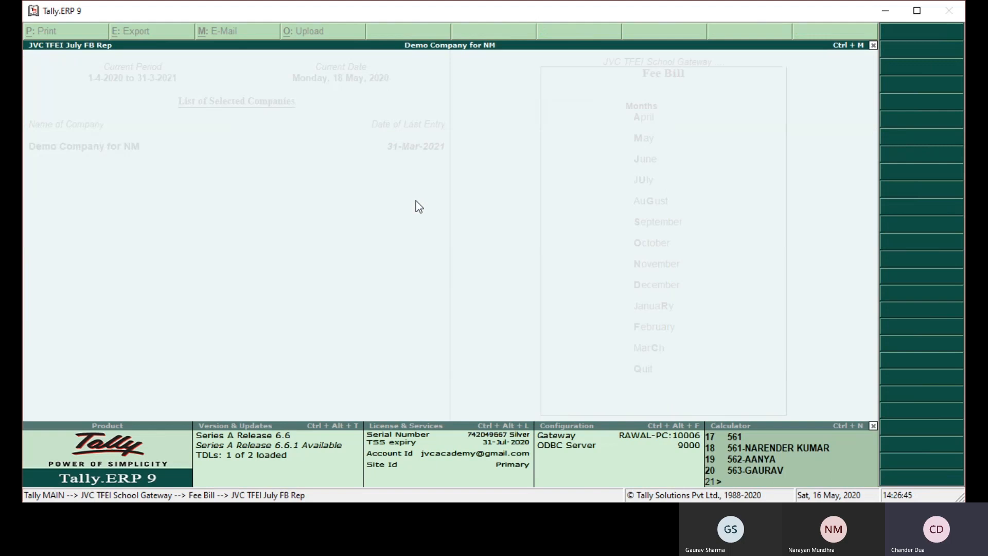
{"action": "key", "text": "Escape"}
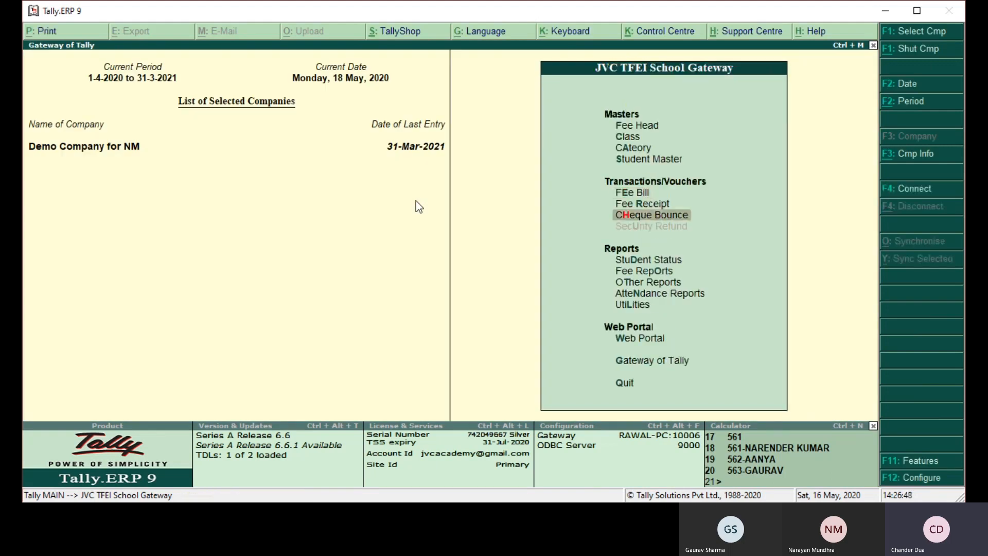
- Review the July pending amounts in the School Outstanding report, comparing the EWS student's entry with the other students' entries
{"action": "key", "text": "o"}
{"action": "key", "text": "o"}
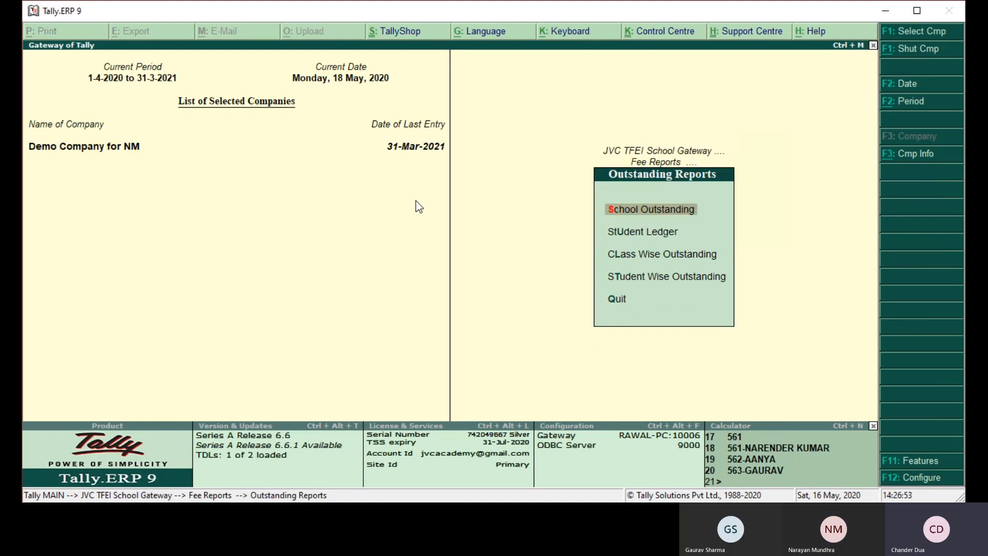
{"action": "key", "text": "s"}
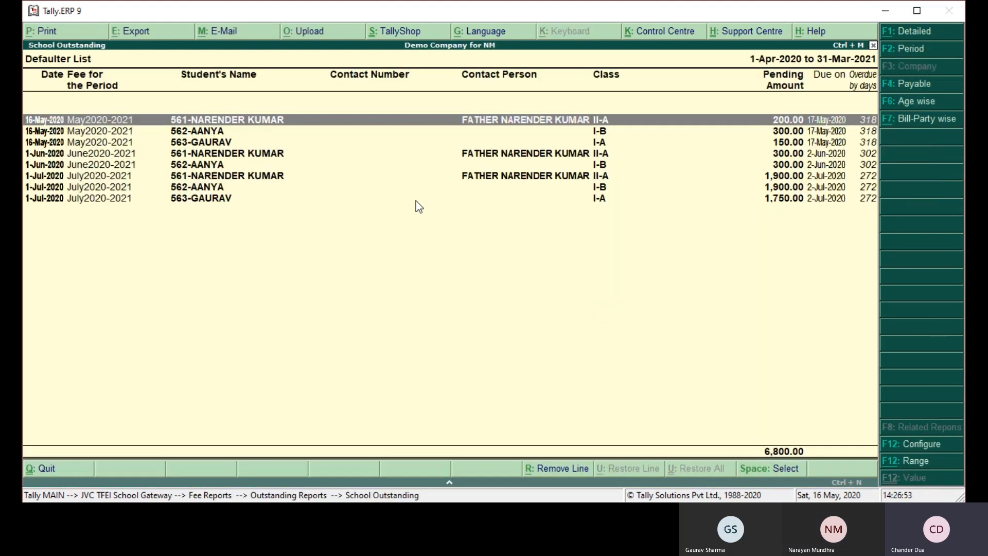
{"action": "key", "text": "Down"}
{"action": "key", "text": "Down"}
{"action": "key", "text": "Down"}
{"action": "key", "text": "Down"}
{"action": "key", "text": "Down"}
{"action": "key", "text": "Down"}
{"action": "key", "text": "Down"}
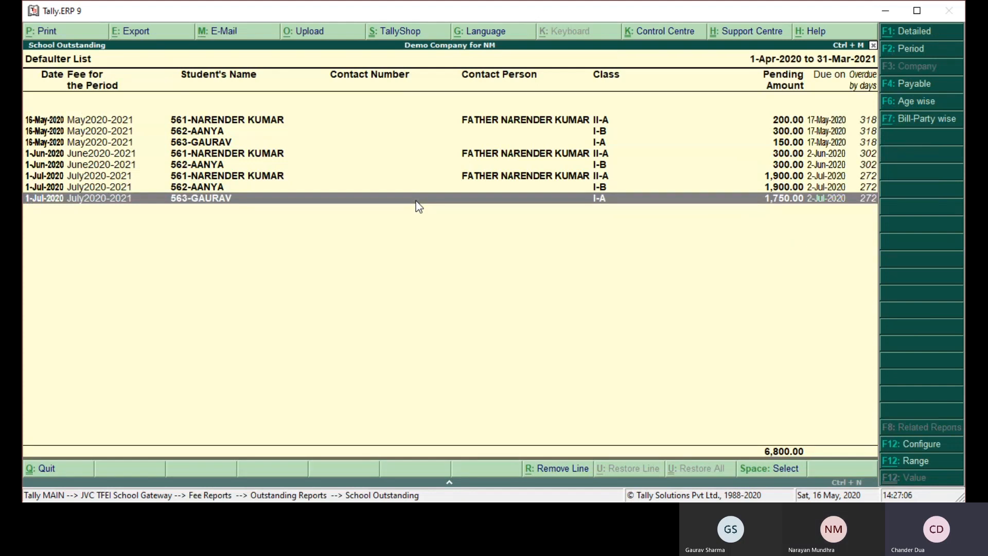
{"action": "key", "text": "Escape"}
{"action": "key", "text": "Escape"}
{"action": "key", "text": "Escape"}
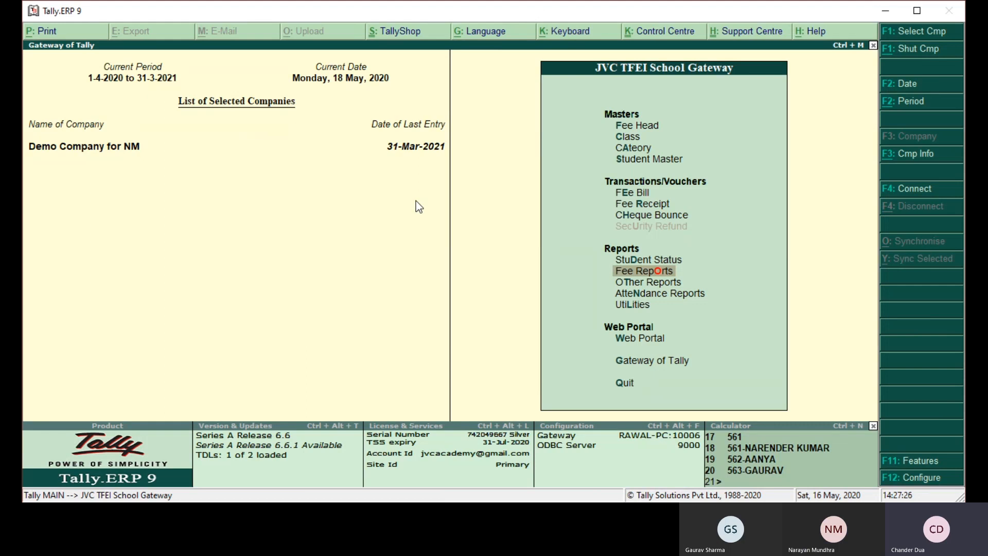
{"action": "key", "text": "Up"}
{"action": "key", "text": "Up"}
{"action": "key", "text": "Up"}
{"action": "key", "text": "Up"}
{"action": "key", "text": "Up"}
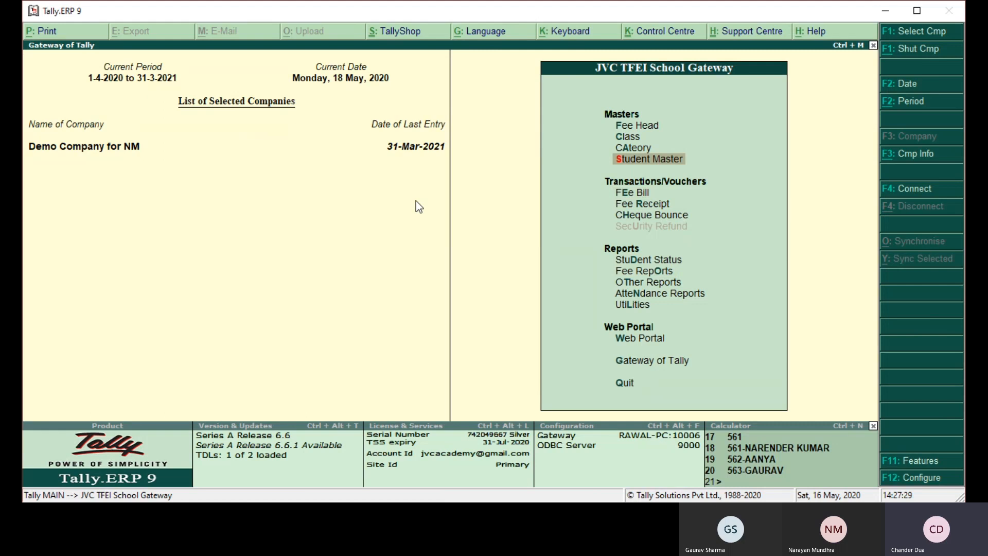
{"action": "key", "text": "Return"}
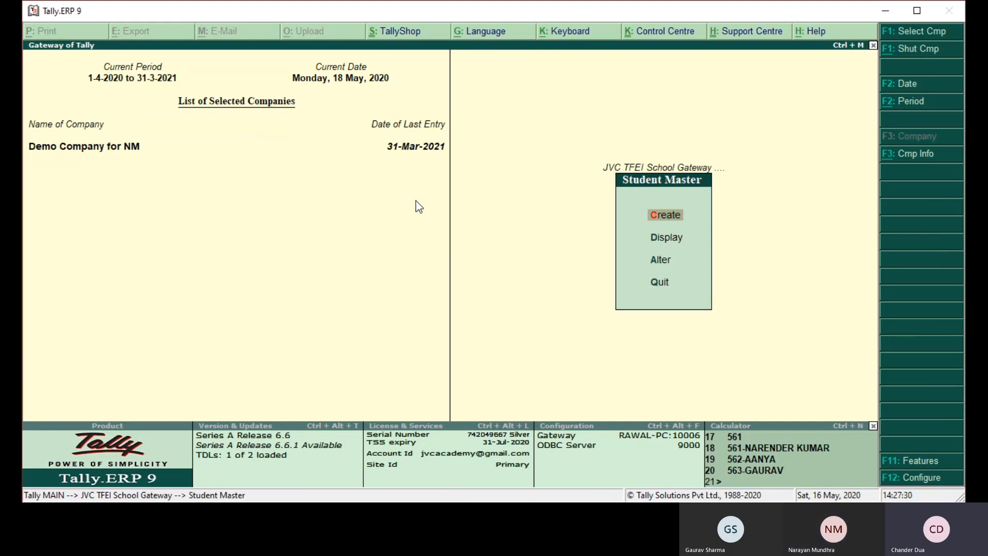
{"action": "key", "text": "Return"}
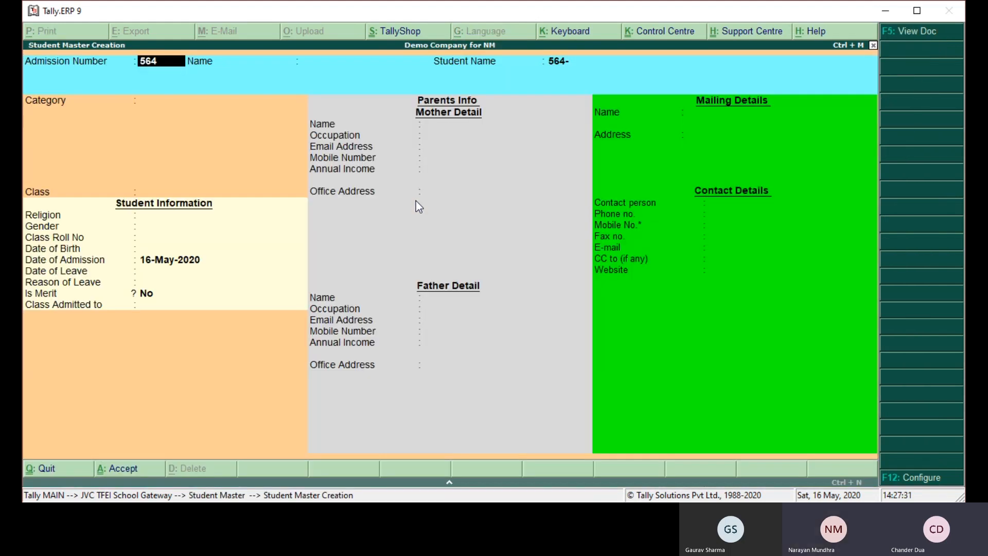
{"action": "type", "text": "2064"}
{"action": "key", "text": "Return"}
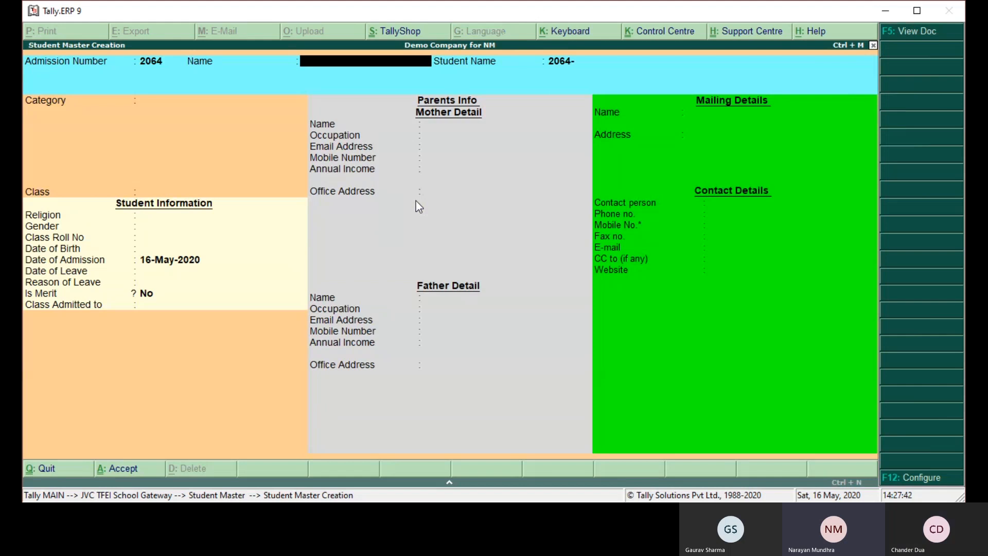
{"action": "key", "text": "Escape"}
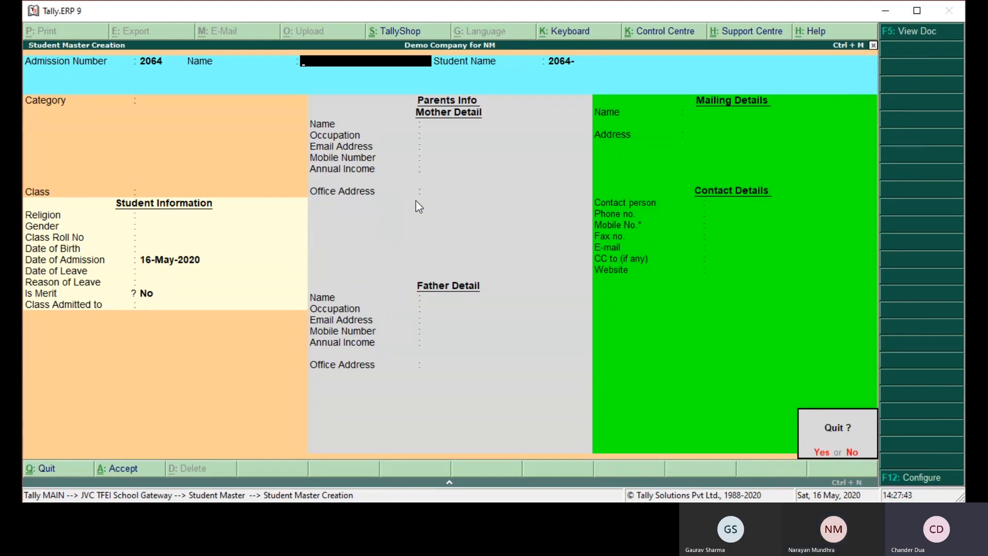
{"action": "key", "text": "Return"}
{"action": "key", "text": "Escape"}
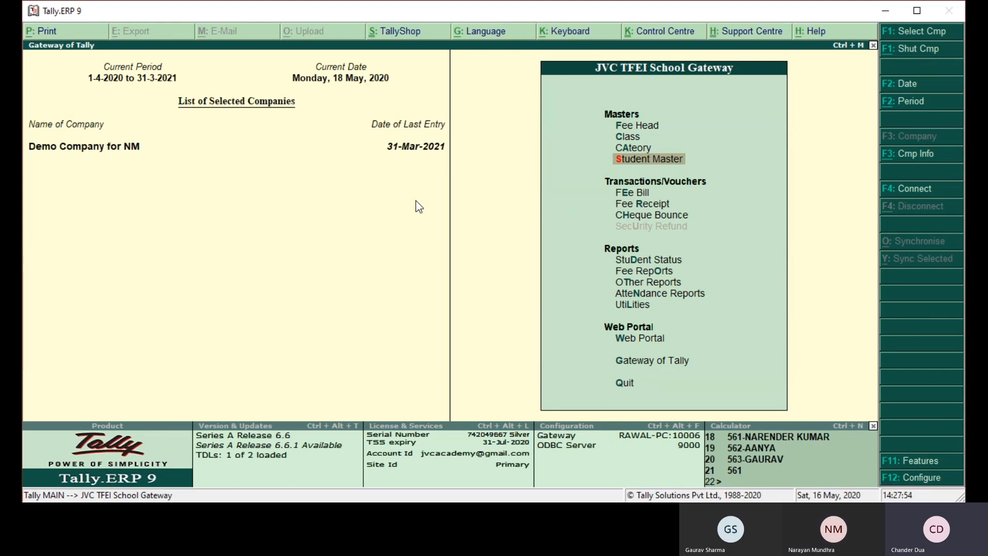
- View the Attendance Vouchers report under Attendance Reports, then return to the School Gateway without quitting
{"action": "key", "text": "Down"}
{"action": "key", "text": "Down"}
{"action": "key", "text": "Down"}
{"action": "key", "text": "Down"}
{"action": "key", "text": "Down"}
{"action": "key", "text": "Down"}
{"action": "key", "text": "Down"}
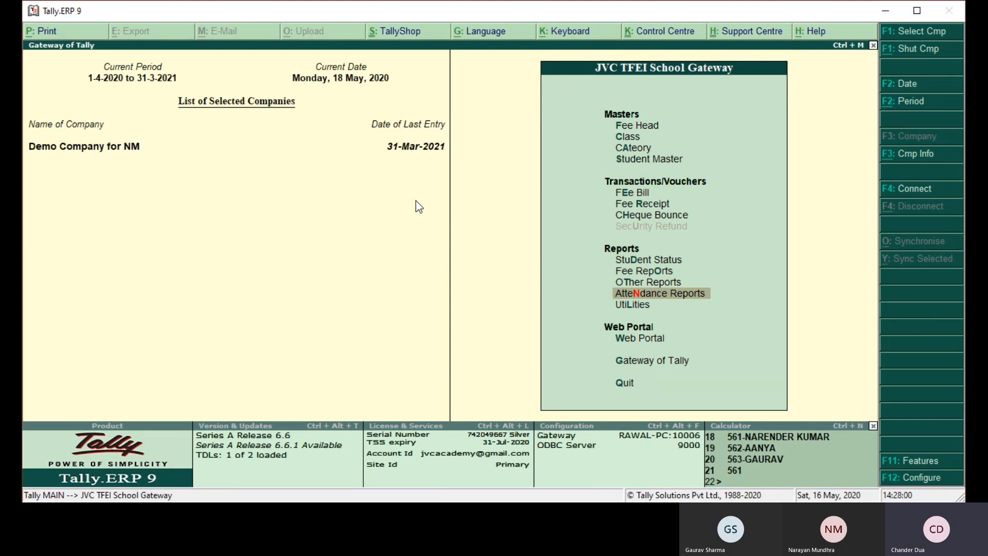
{"action": "key", "text": "Return"}
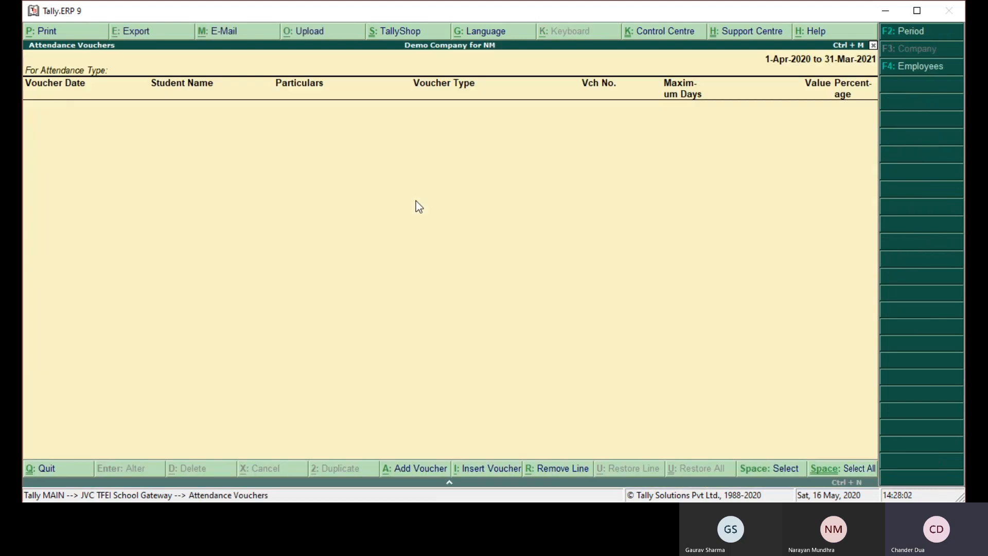
{"action": "key", "text": "Escape"}
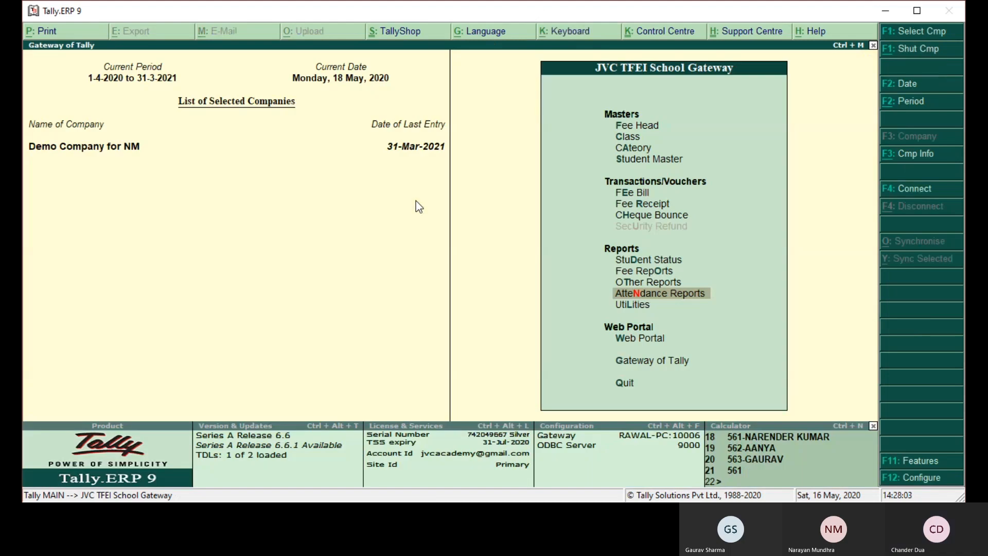
{"action": "key", "text": "Escape"}
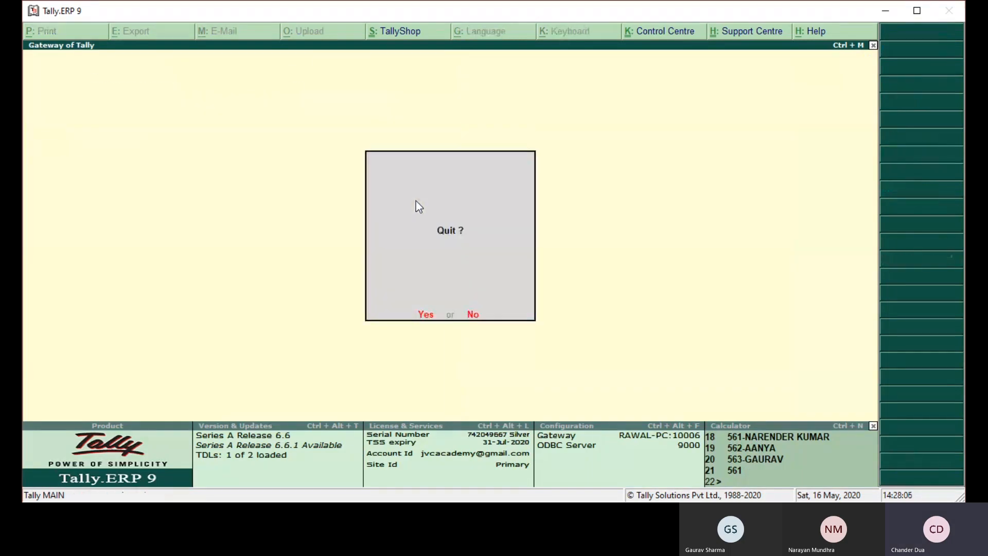
{"action": "key", "text": "n"}
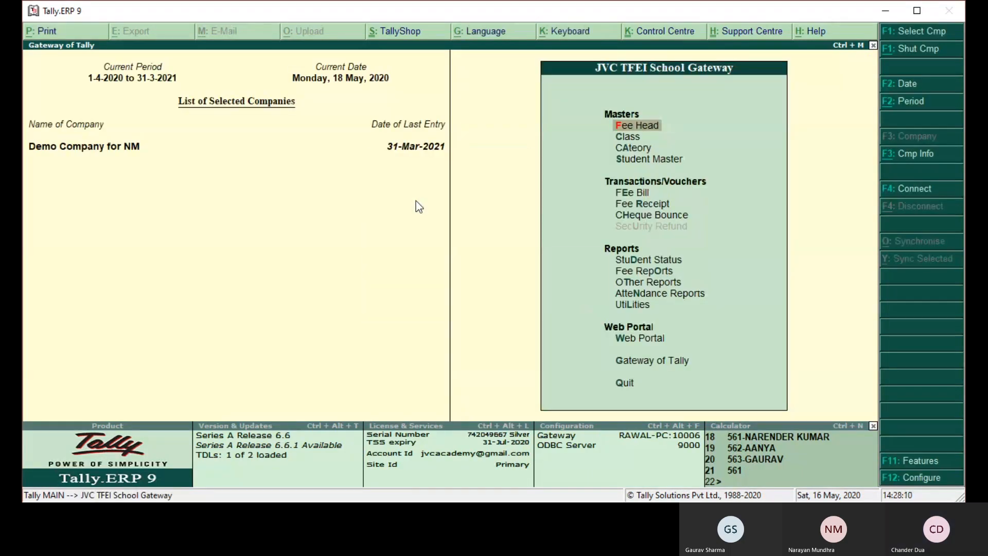